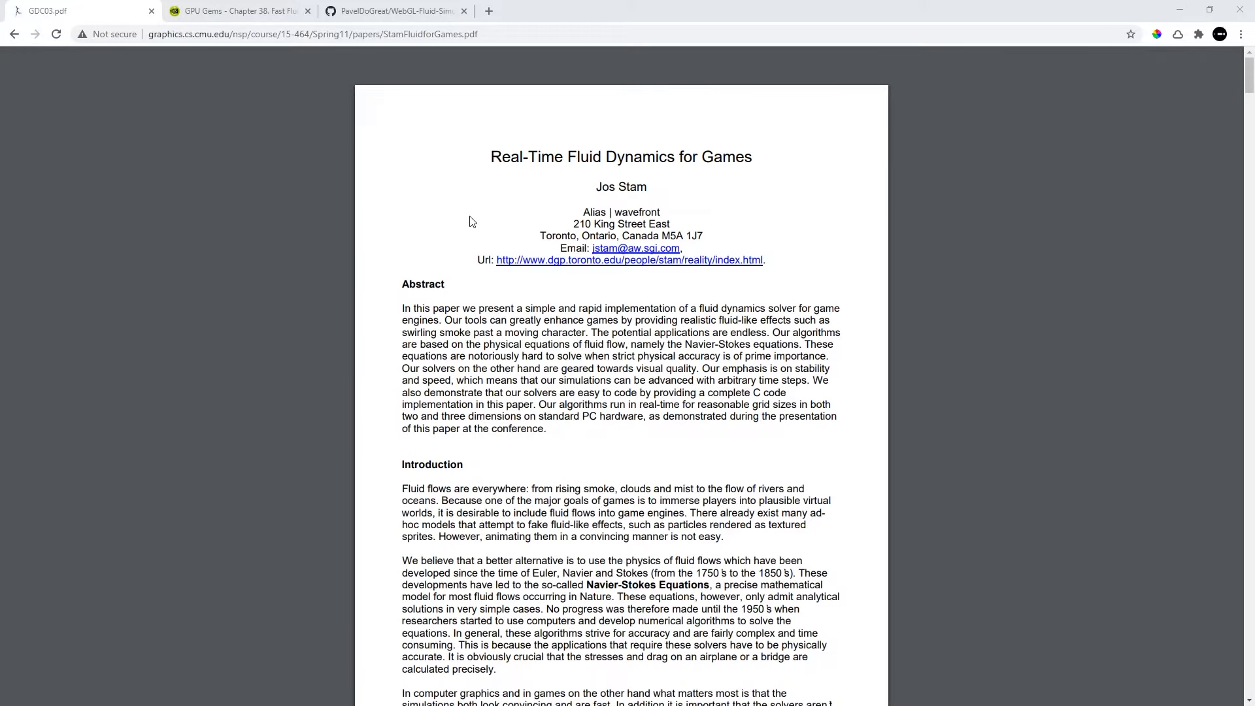
# Review the WebGL-Fluid-Simulation repository and the Navier-Stokes section of the GPU Gems fluid dynamics chapter
pyautogui.click(255, 9)
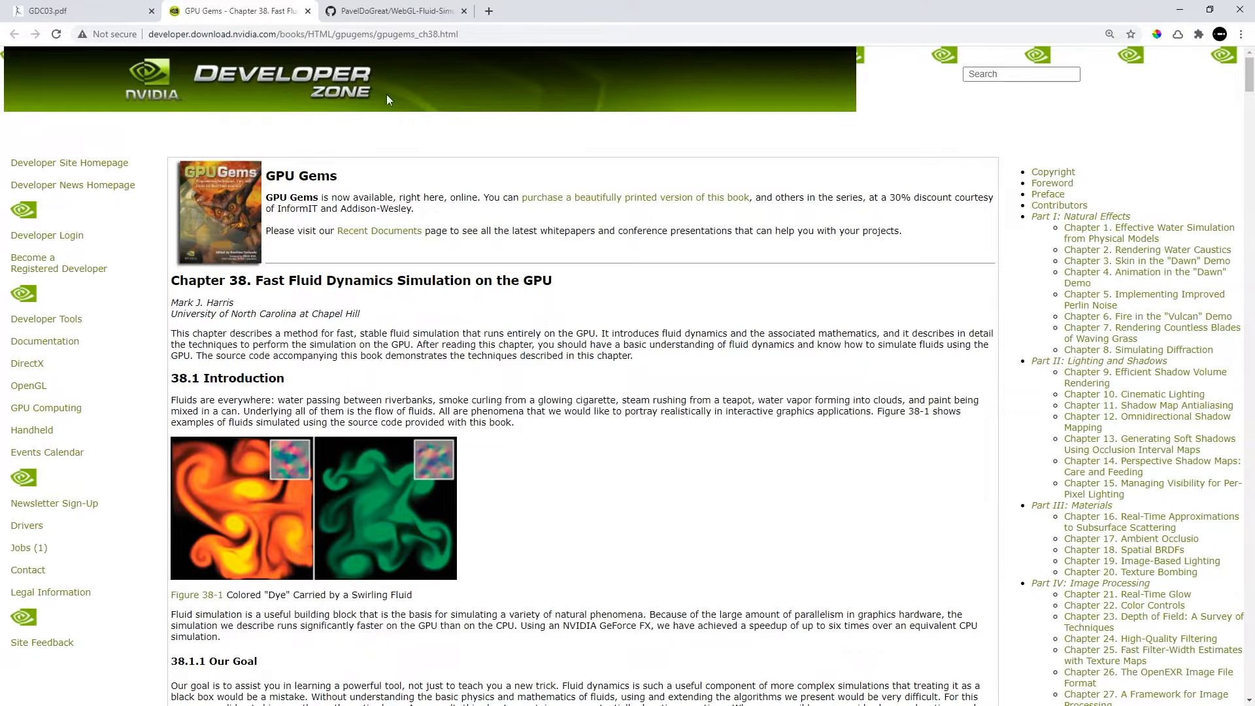
pyautogui.click(392, 11)
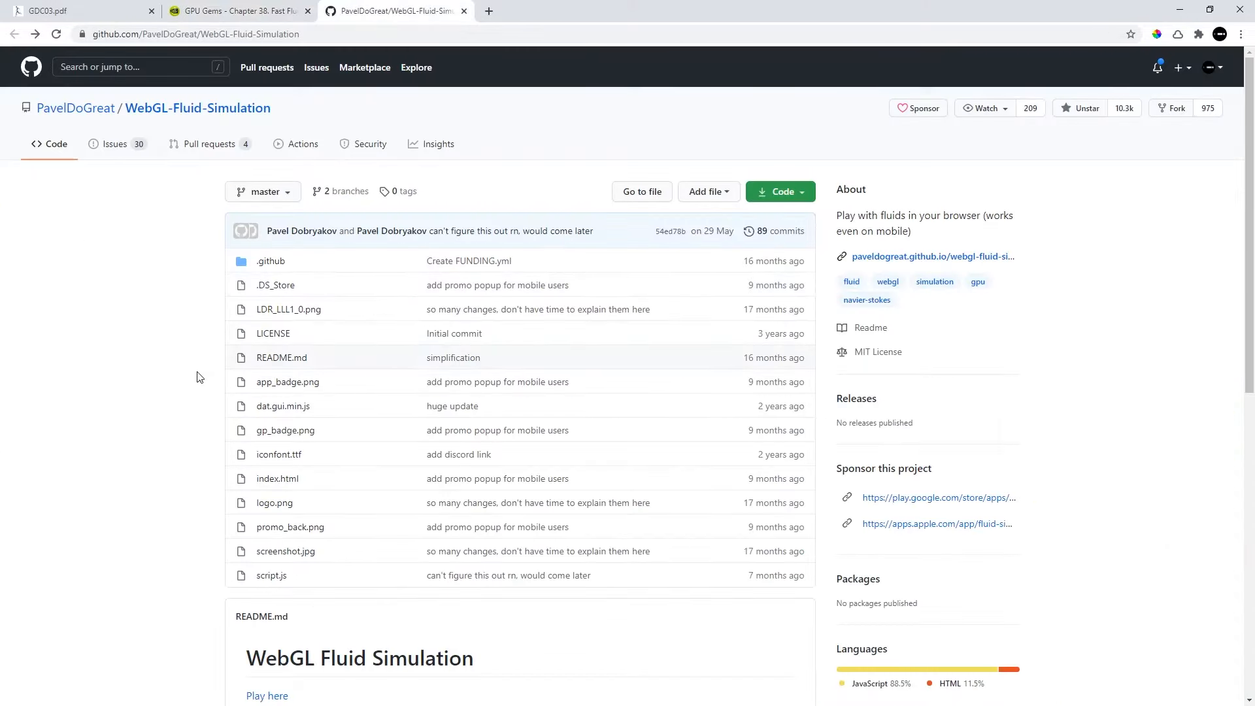
pyautogui.moveTo(266, 231); pyautogui.dragTo(339, 230)
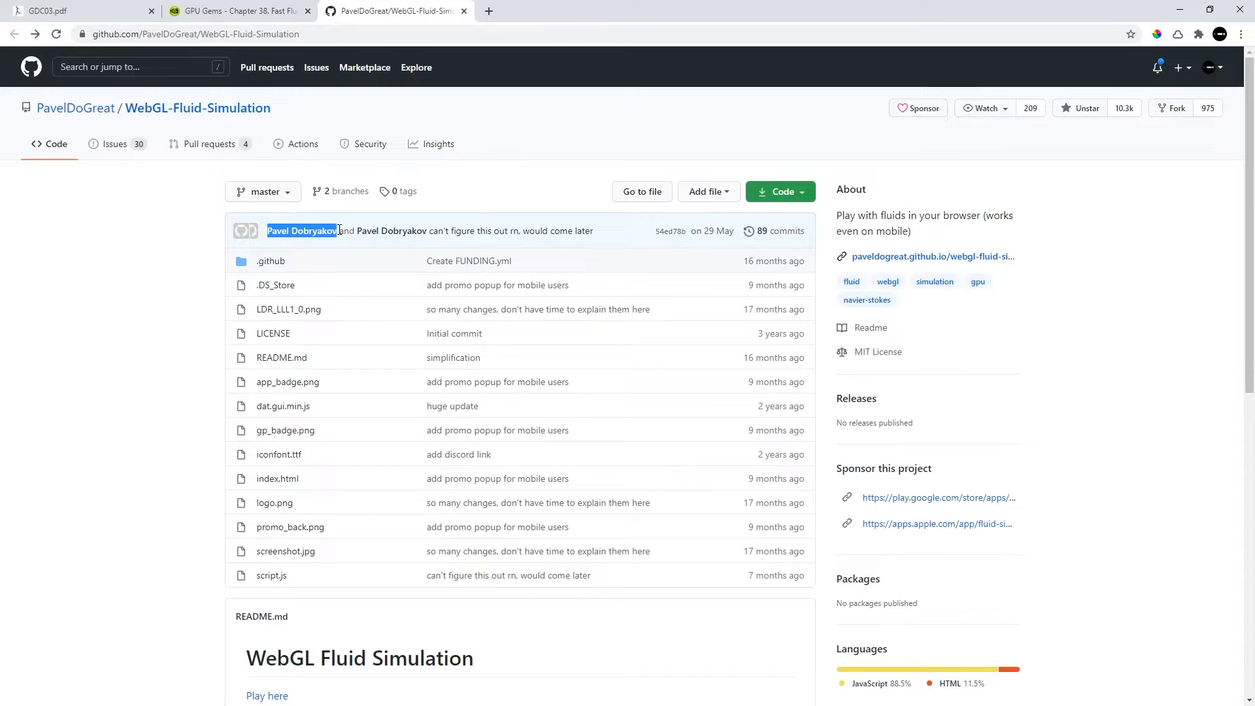
pyautogui.hotkey('alt', 'Tab')
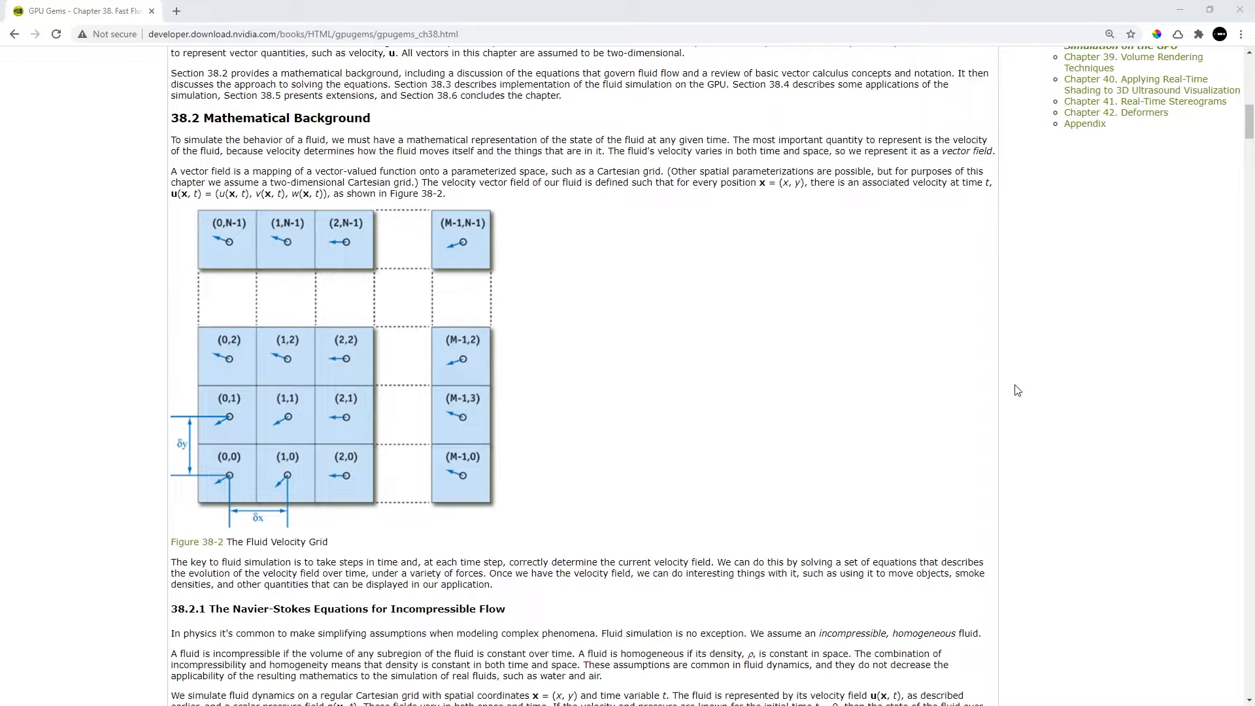
pyautogui.scroll(-8, 1017, 390)
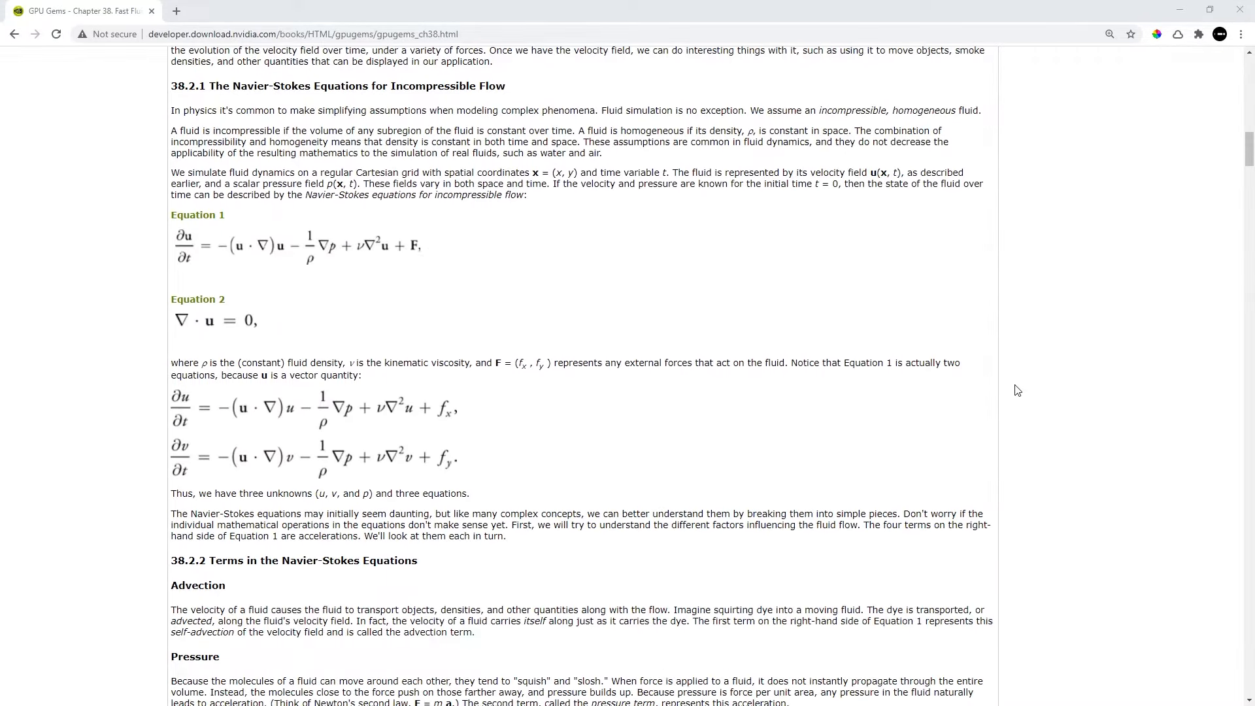
pyautogui.scroll(-11, 1018, 391)
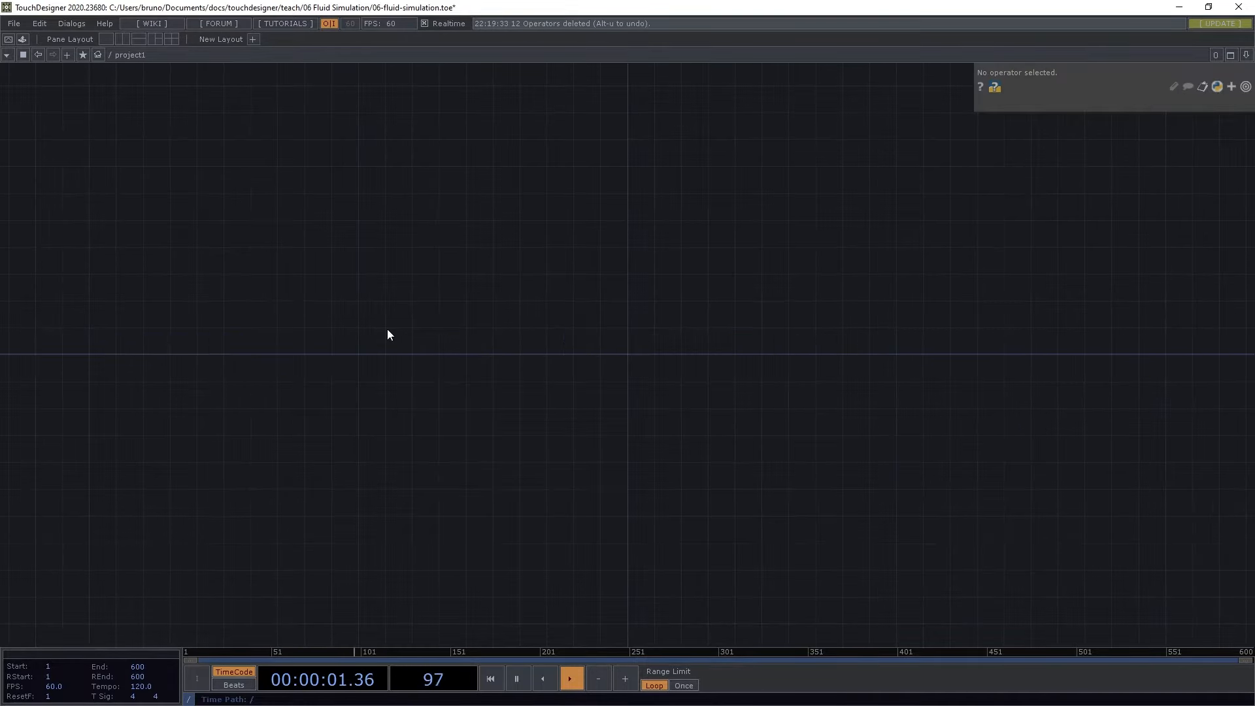
# Add a Null TOP to the empty network and name it curl
pyautogui.press('Tab')
pyautogui.write('null')
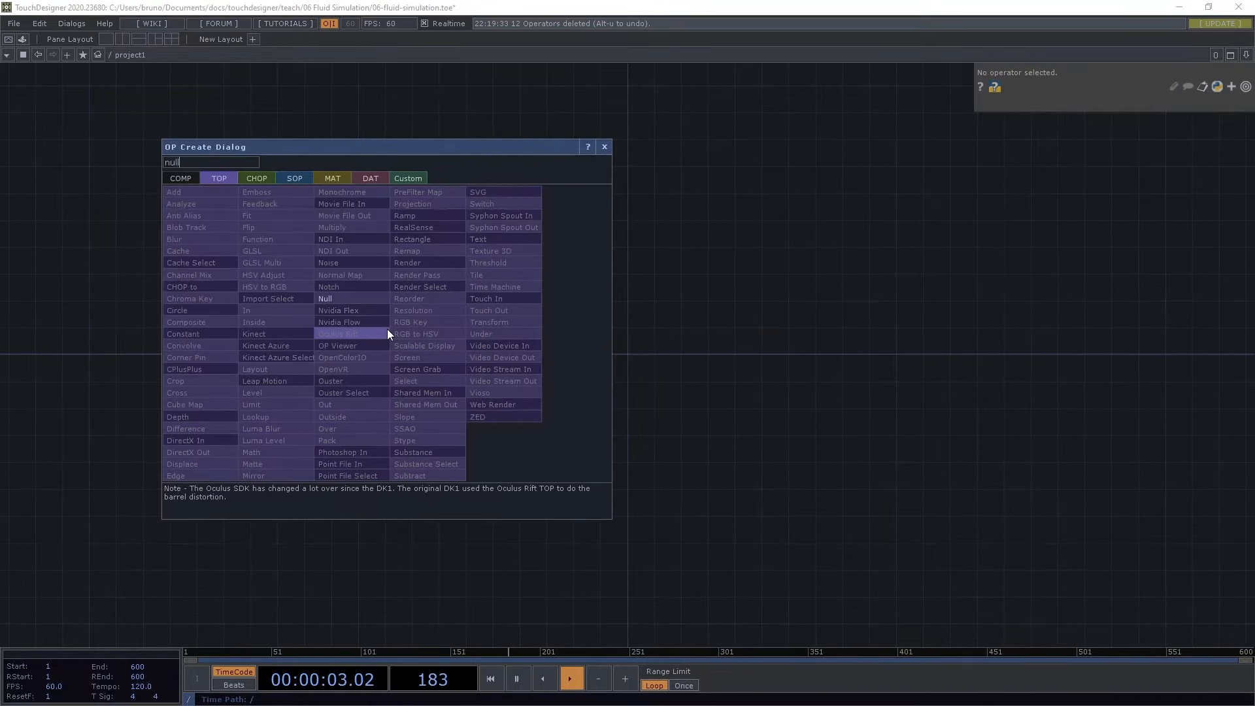
pyautogui.press('Return')
pyautogui.scroll(5, 386, 328)
pyautogui.moveTo(387, 328); pyautogui.dragTo(352, 376)
pyautogui.click(1028, 71)
pyautogui.write('curl')
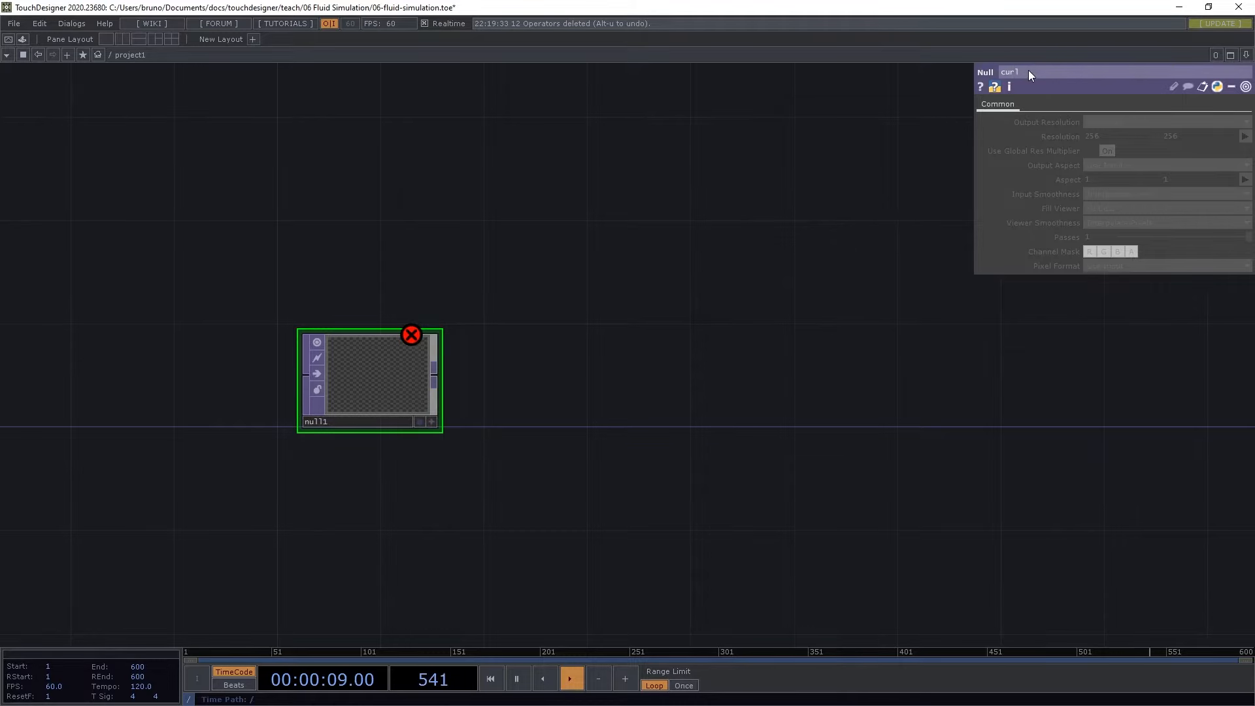
pyautogui.press('Return')
# Duplicate the curl Null, place the copy to its right and name it vorticity
pyautogui.hotkey('ctrl', 'c')
pyautogui.hotkey('ctrl', 'v')
pyautogui.moveTo(353, 504); pyautogui.dragTo(534, 352)
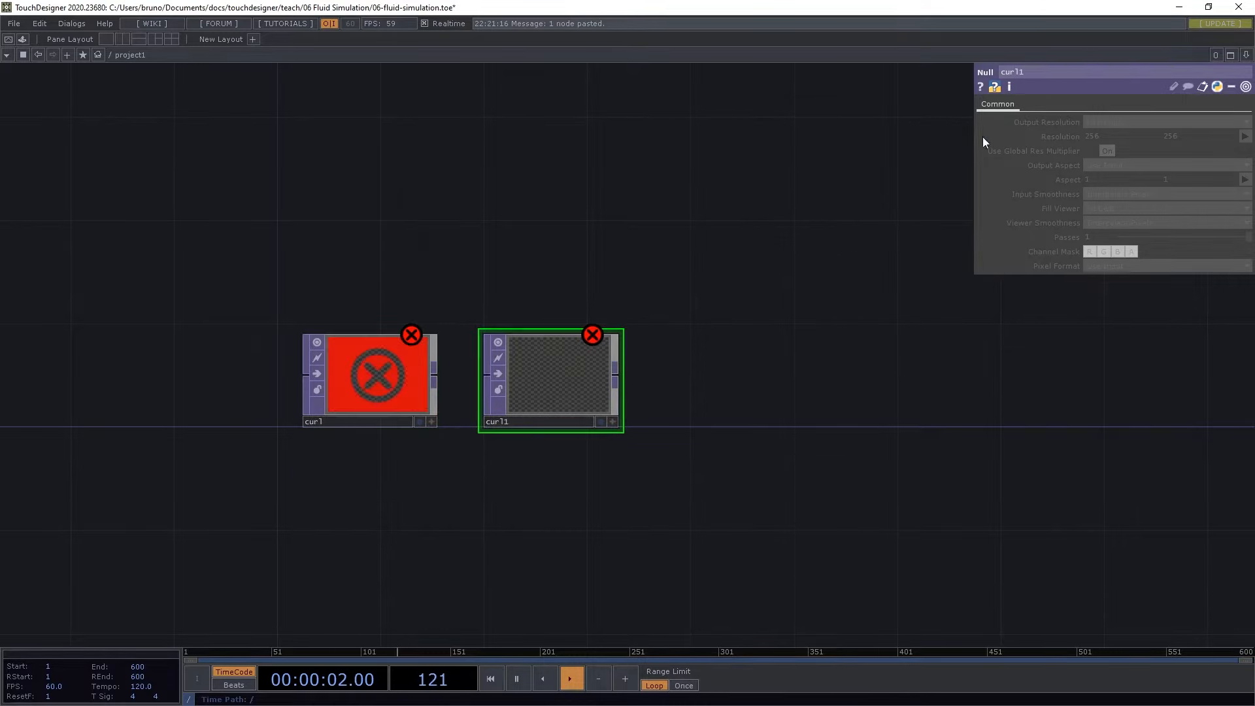
pyautogui.click(1046, 72)
pyautogui.write('vorticity')
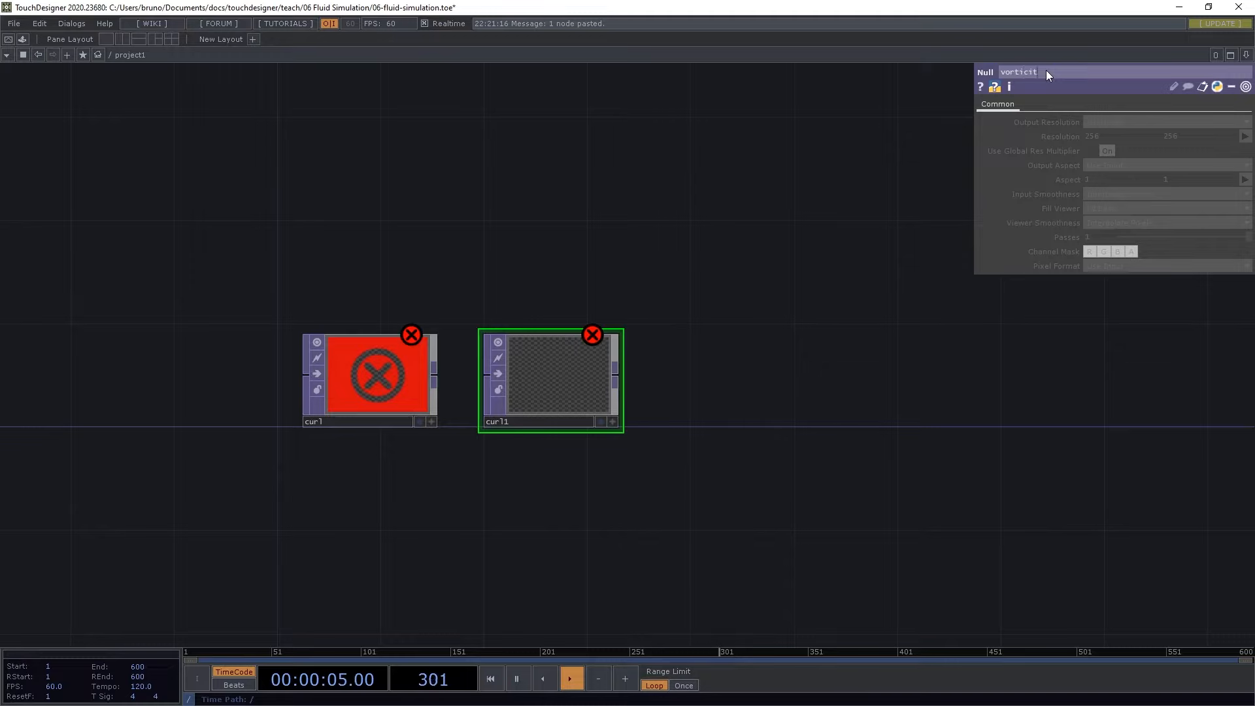
pyautogui.press('Return')
# Paste another Null copy below and to the right of vorticity and name it divergence
pyautogui.hotkey('ctrl', 'v')
pyautogui.moveTo(579, 515); pyautogui.dragTo(712, 521)
pyautogui.click(1057, 72)
pyautogui.write('divergence')
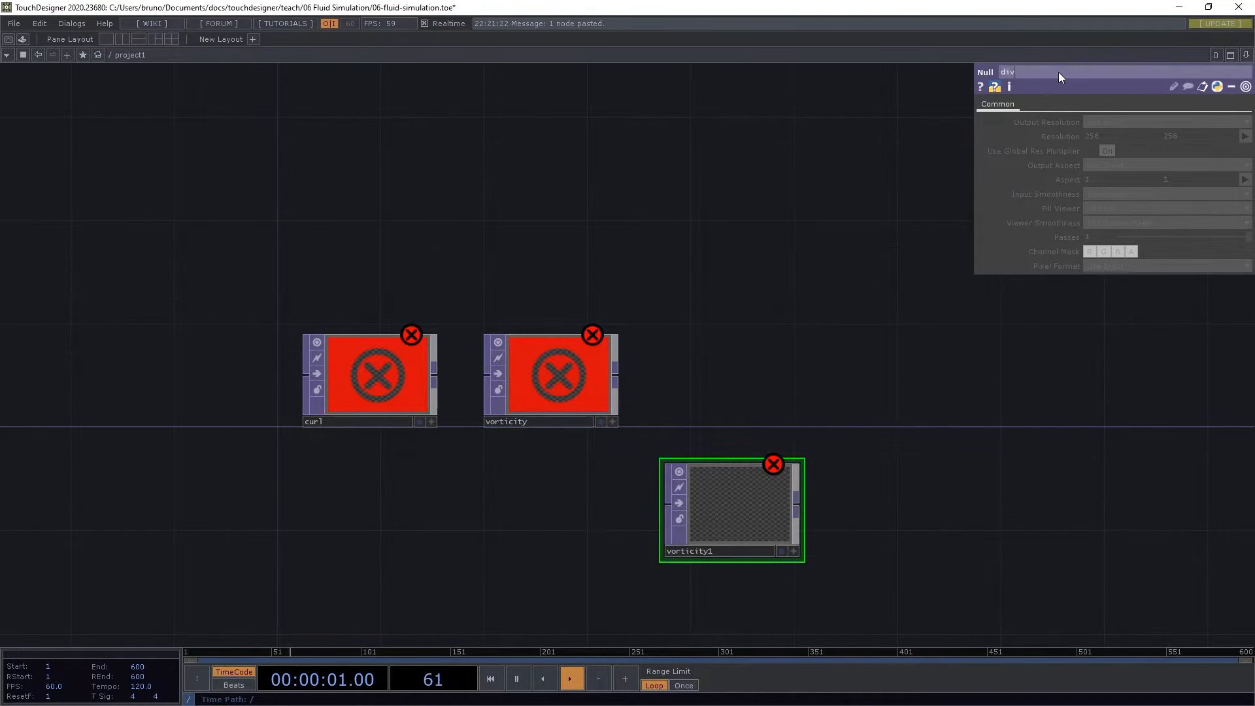
pyautogui.press('Return')
# Duplicate the divergence Null, place the copy directly above it, higher than the vorticity row, and name it clearPressure
pyautogui.hotkey('ctrl', 'c')
pyautogui.hotkey('ctrl', 'v')
pyautogui.moveTo(725, 621); pyautogui.dragTo(723, 241)
pyautogui.click(1048, 72)
pyautogui.write('c')
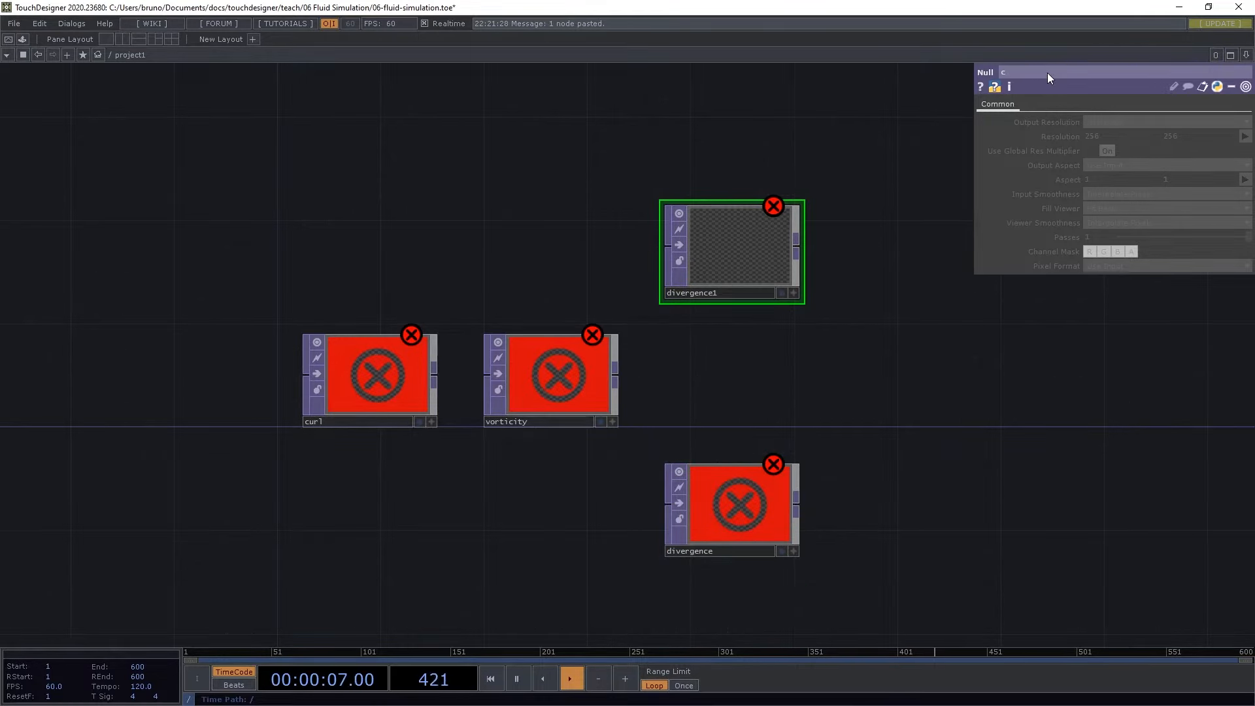
pyautogui.write('learPressure')
pyautogui.press('Return')
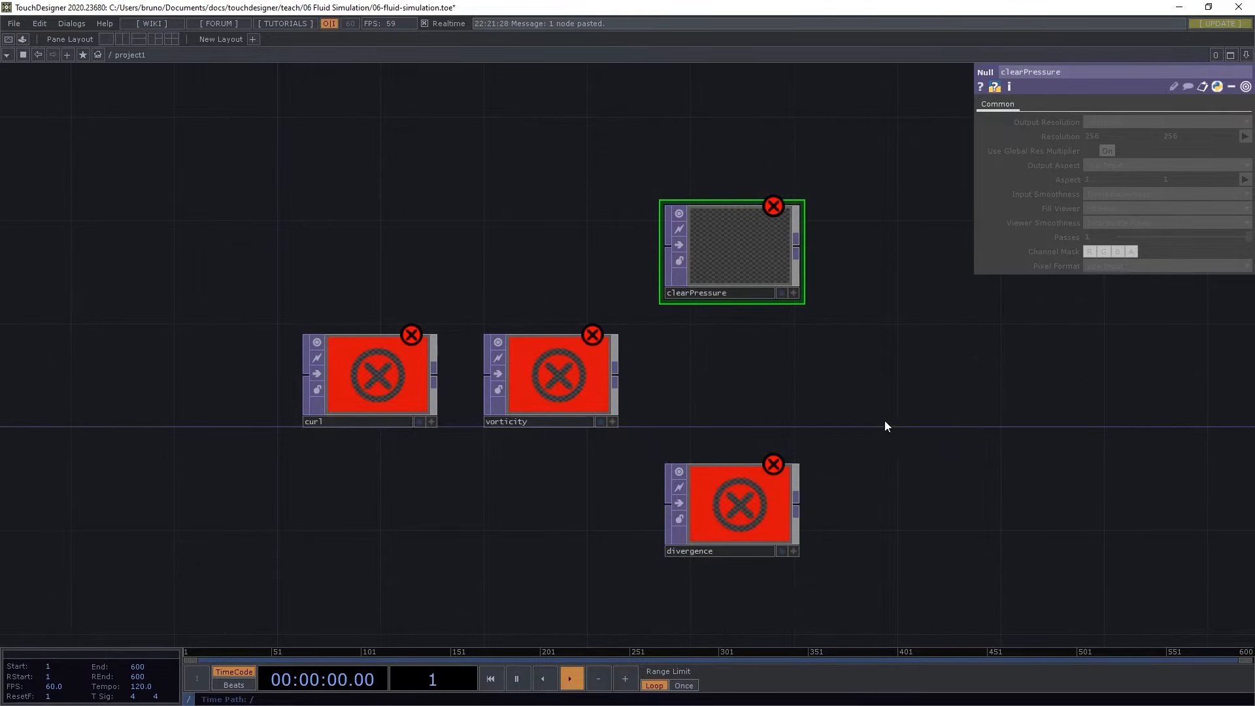
# Add another Null copy in the curl and vorticity row, right of clearPressure and divergence, and name it pressure
pyautogui.moveTo(601, 390); pyautogui.dragTo(460, 395)
pyautogui.click(460, 395)
pyautogui.hotkey('ctrl', 'c')
pyautogui.hotkey('ctrl', 'v')
pyautogui.moveTo(429, 471); pyautogui.dragTo(770, 348)
pyautogui.click(1068, 69)
pyautogui.write('pressure')
pyautogui.press('Return')
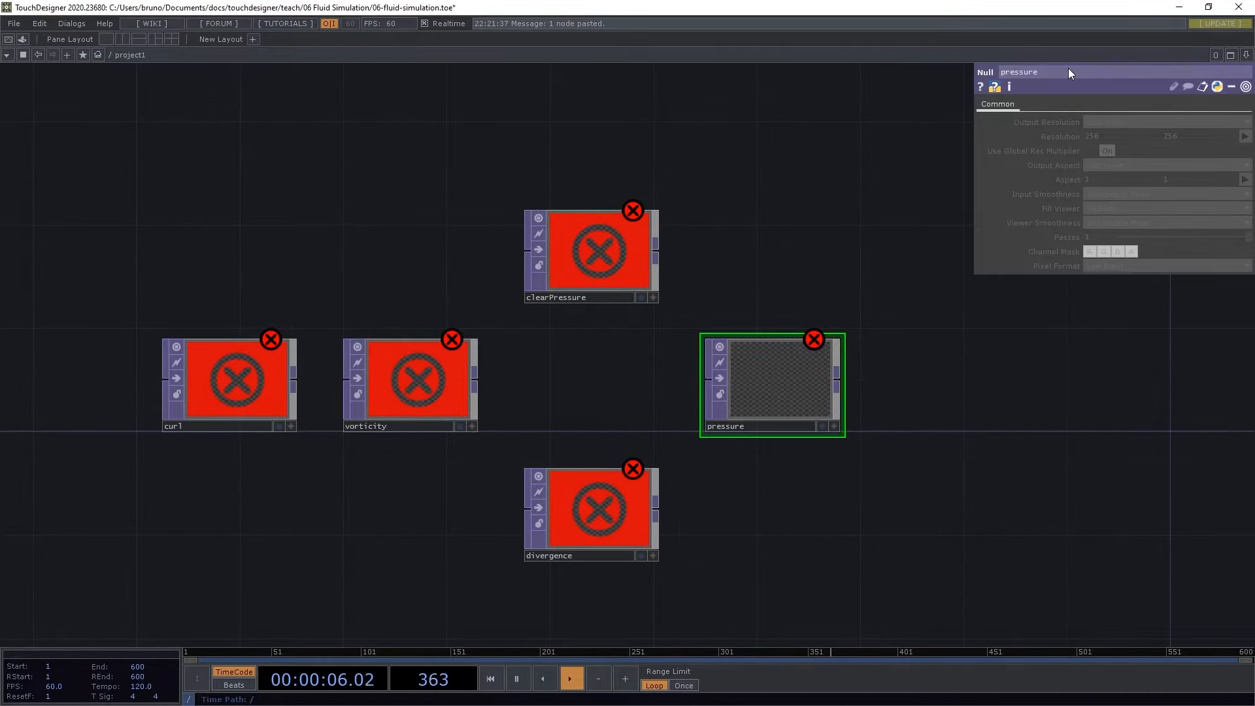
# Duplicate the pressure Null, place the copy to its right and name it gradientSubtract
pyautogui.hotkey('ctrl', 'c')
pyautogui.hotkey('ctrl', 'v')
pyautogui.moveTo(793, 521); pyautogui.dragTo(973, 394)
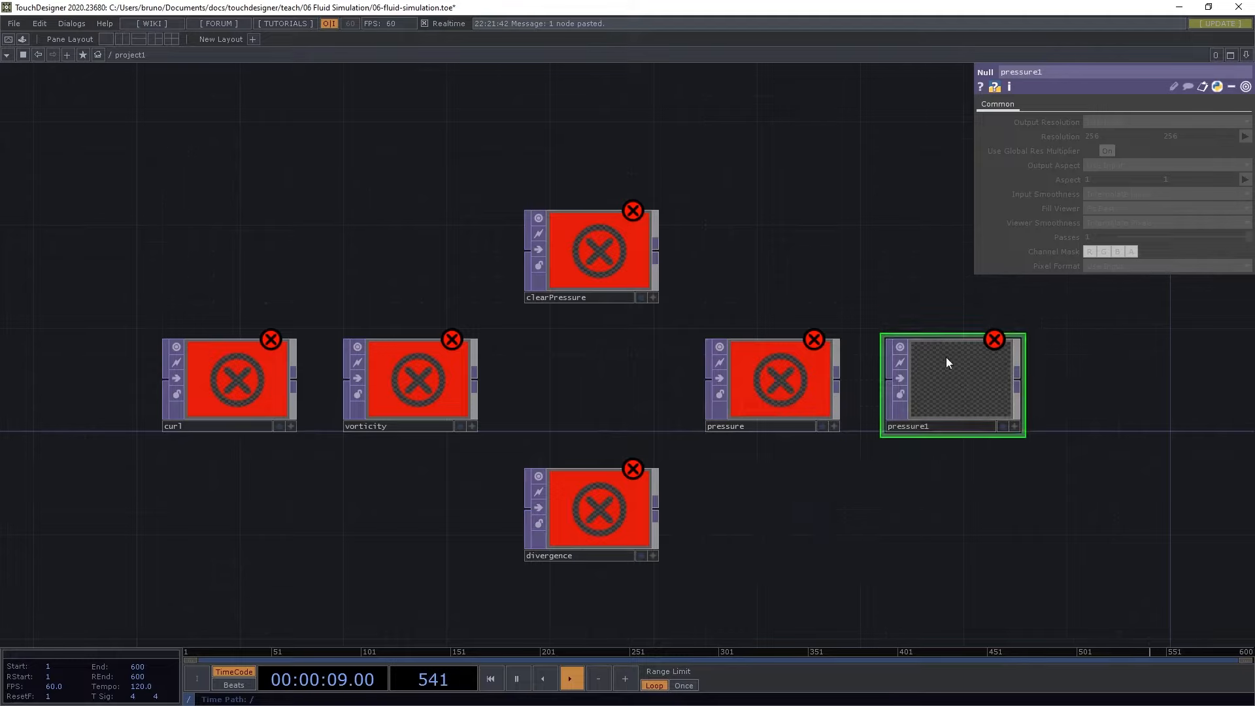
pyautogui.moveTo(855, 274); pyautogui.dragTo(451, 296)
pyautogui.click(1065, 66)
pyautogui.write('grad')
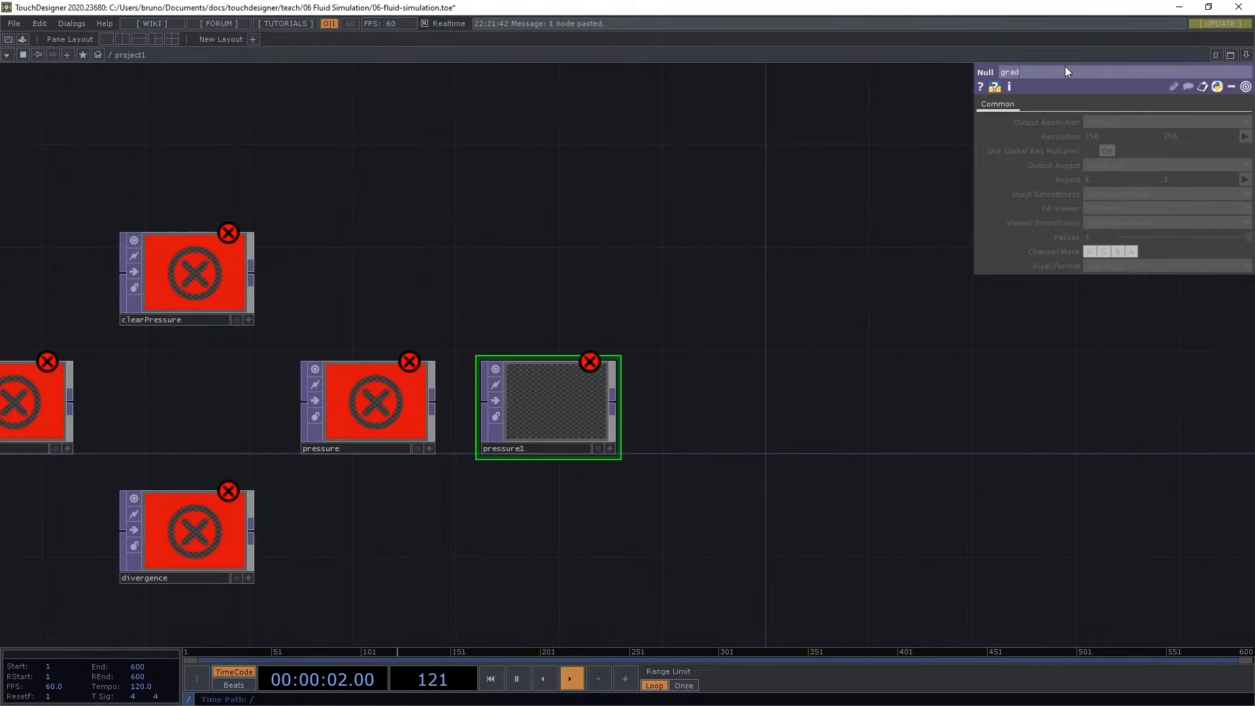
pyautogui.write('ientSubtract')
pyautogui.press('Return')
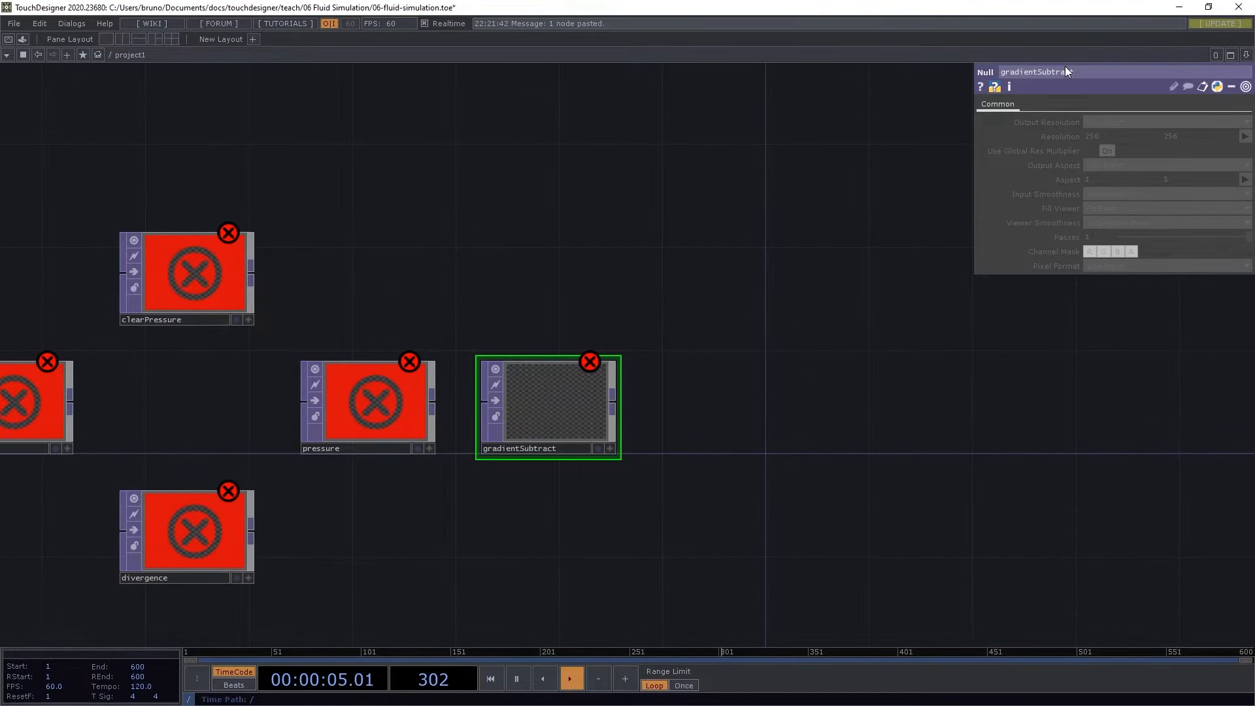
# Duplicate the gradientSubtract Null, place the copy to its right and name it advectColor
pyautogui.hotkey('ctrl', 'c')
pyautogui.hotkey('ctrl', 'v')
pyautogui.click(745, 404)
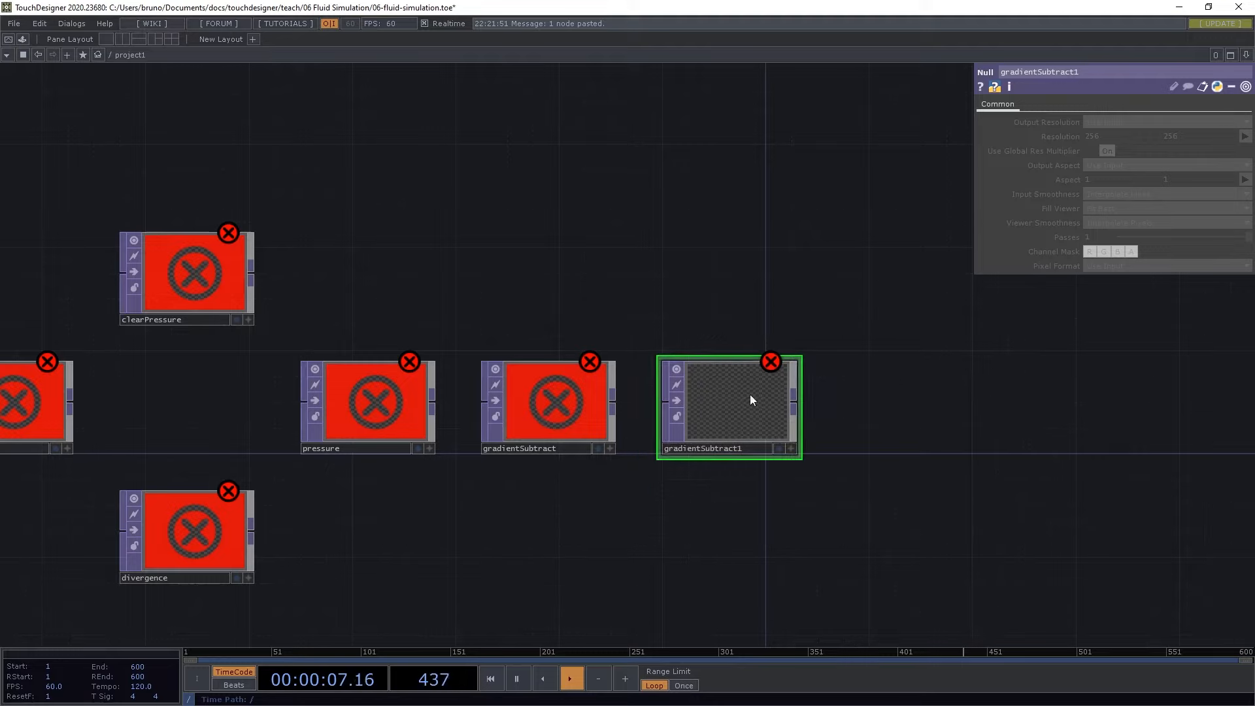
pyautogui.click(1084, 74)
pyautogui.write('advectColor')
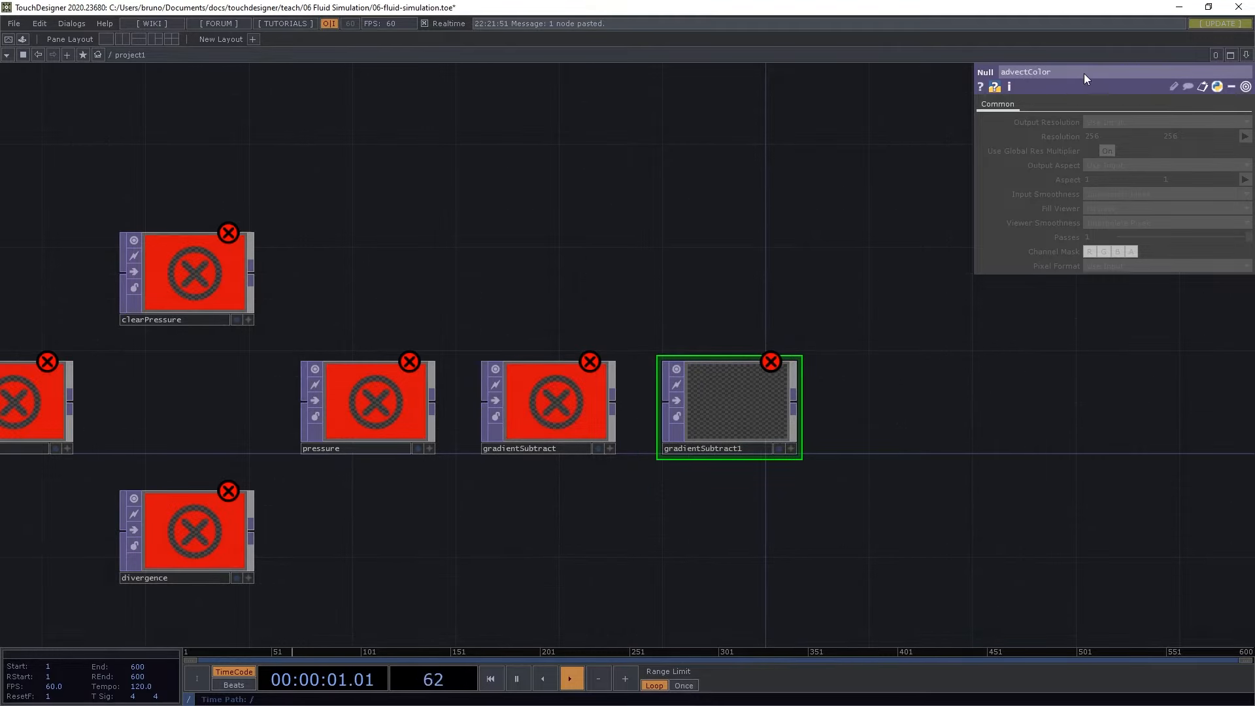
pyautogui.press('Return')
# Duplicate advectColor, shift the original right, and place the copy between gradientSubtract and advectColor, naming it advectVelocity
pyautogui.hotkey('ctrl', 'c')
pyautogui.hotkey('ctrl', 'v')
pyautogui.click(708, 540)
pyautogui.moveTo(747, 400); pyautogui.dragTo(928, 401)
pyautogui.moveTo(728, 543); pyautogui.dragTo(728, 413)
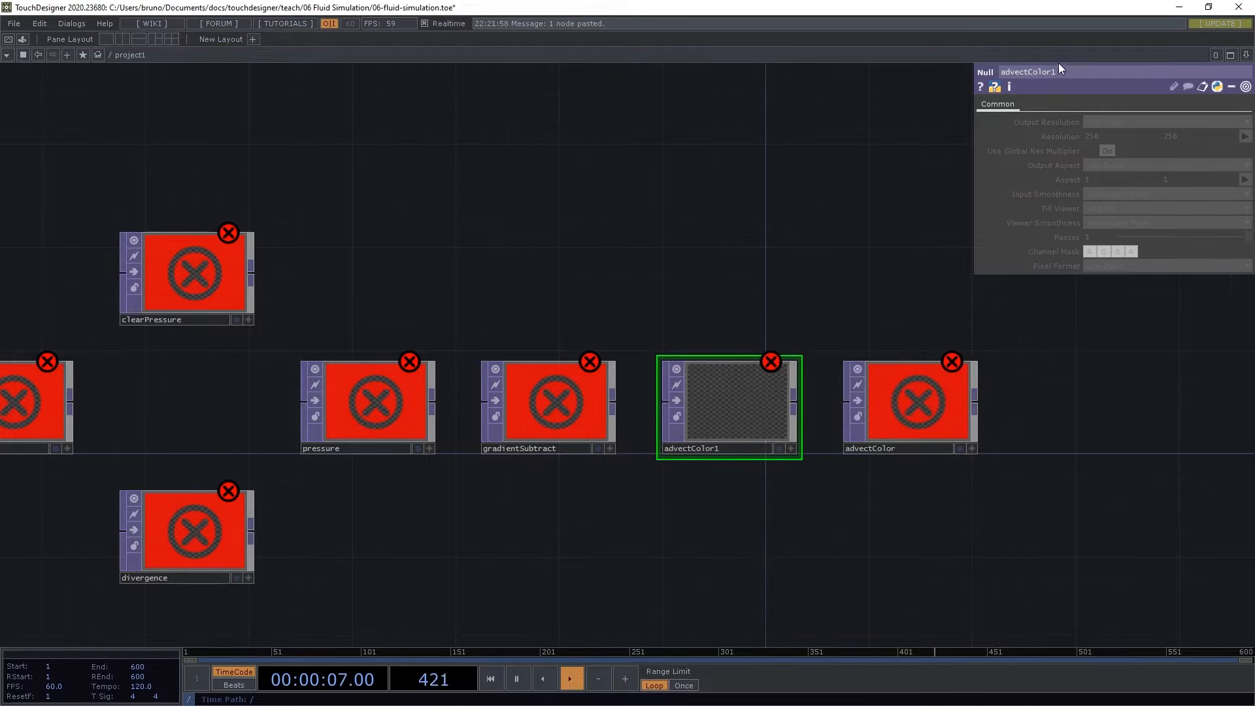
pyautogui.click(1029, 74)
pyautogui.write('advectVelocity')
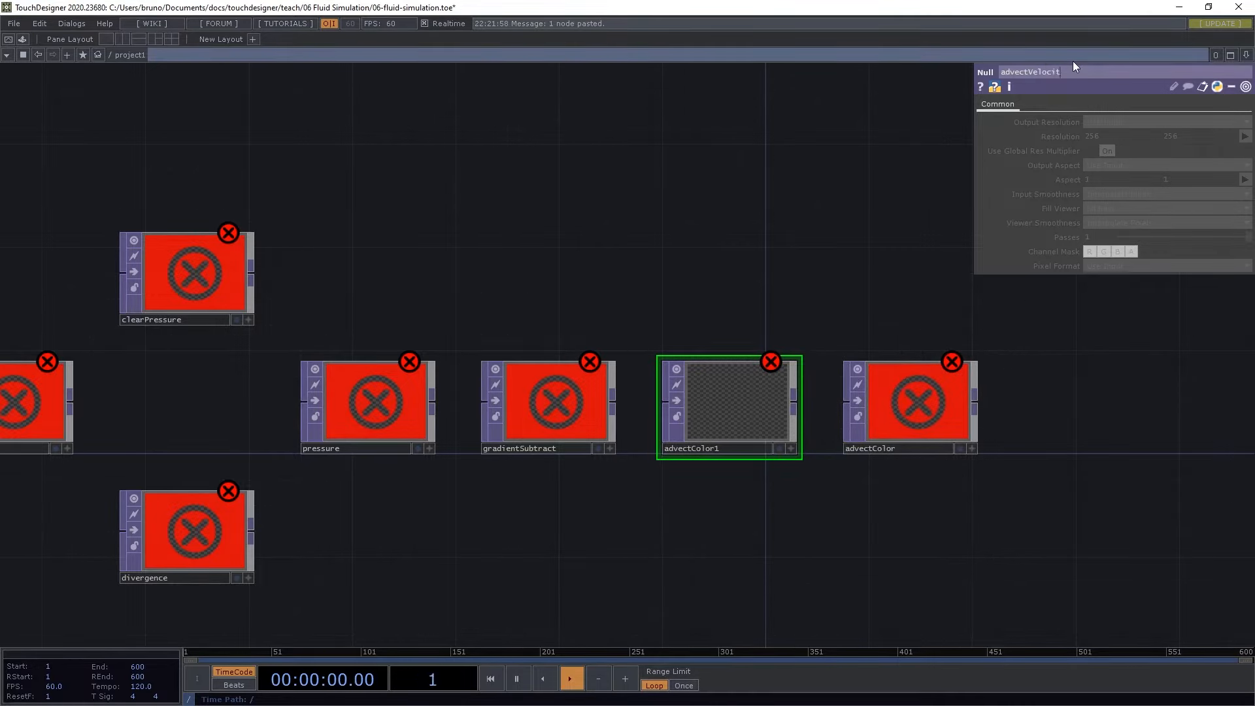
pyautogui.press('Return')
# Paste a Null copy below and to the right of advectColor and name it color
pyautogui.moveTo(815, 279); pyautogui.dragTo(449, 327)
pyautogui.hotkey('ctrl', 'v')
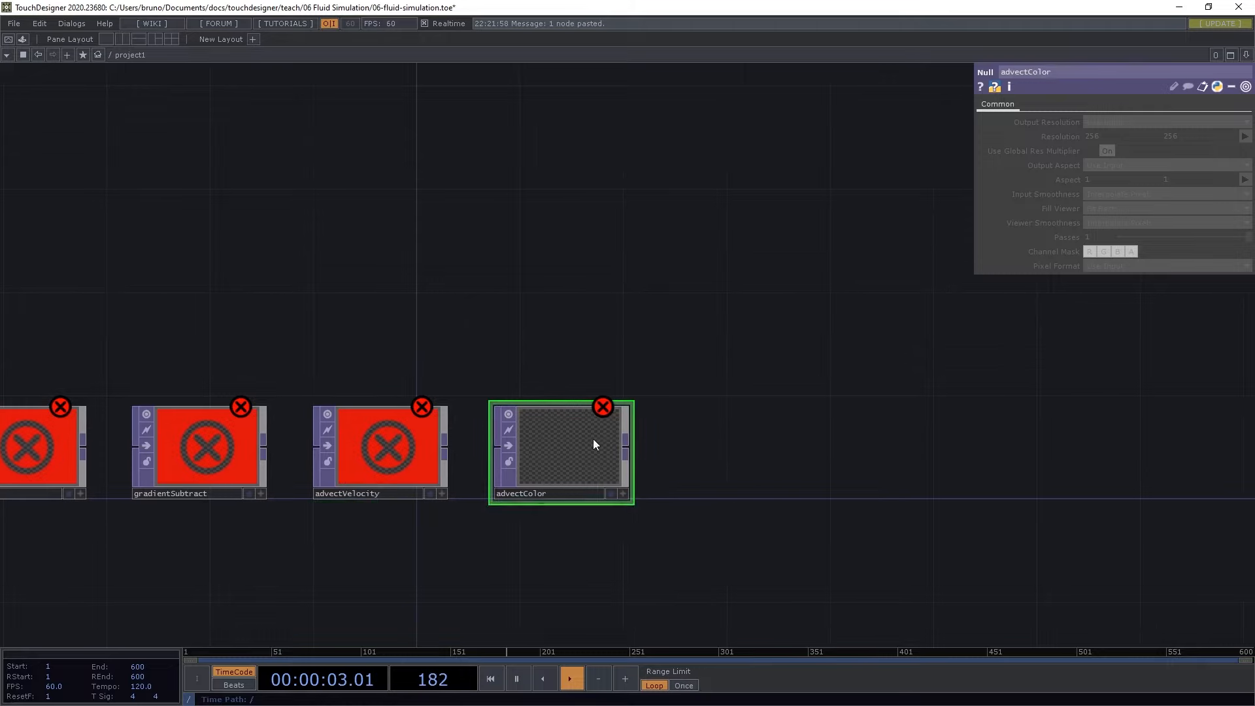
pyautogui.click(566, 572)
pyautogui.moveTo(566, 572); pyautogui.dragTo(747, 572)
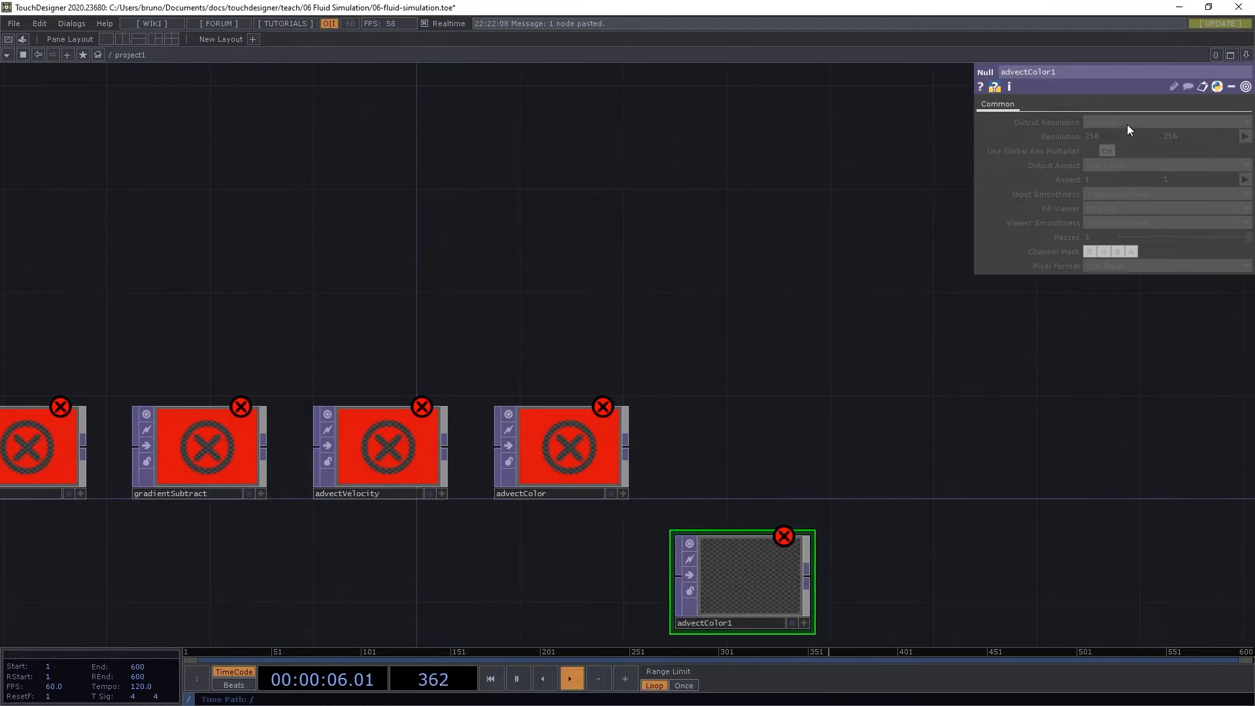
pyautogui.click(1079, 68)
pyautogui.write('color')
pyautogui.press('Return')
# Paste another Null copy directly above color, higher than the advectColor row, and name it velocity
pyautogui.hotkey('ctrl', 'v')
pyautogui.moveTo(764, 483); pyautogui.dragTo(743, 388)
pyautogui.moveTo(725, 598); pyautogui.dragTo(730, 221)
pyautogui.click(1072, 72)
pyautogui.write('v')
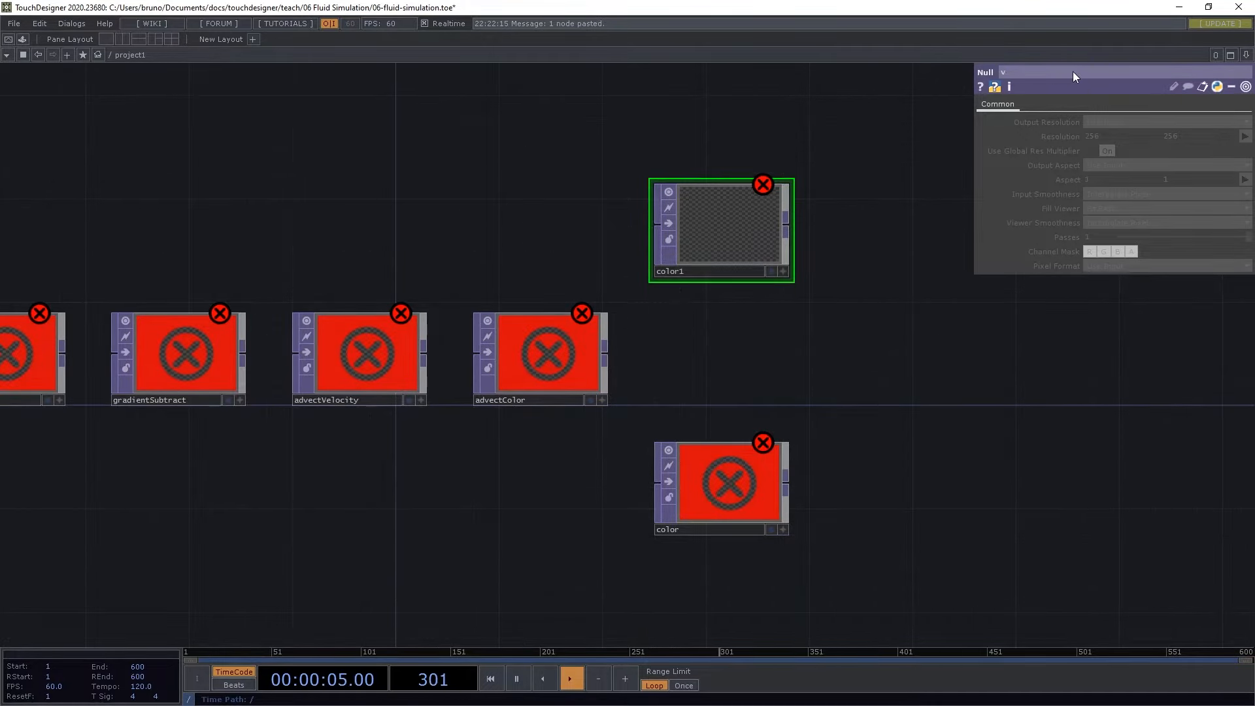
pyautogui.write('elocity')
pyautogui.press('Return')
# Add an Out TOP to the right of the color Null, fed by color's output
pyautogui.scroll(-5, 947, 454)
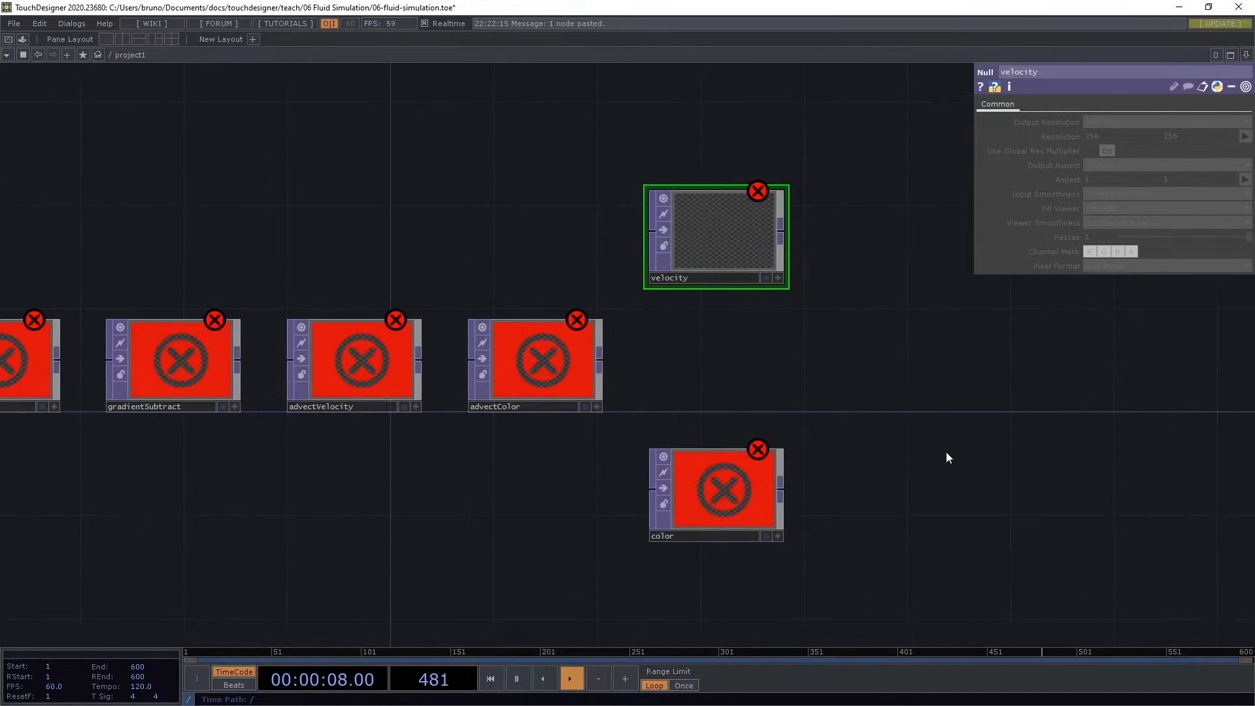
pyautogui.moveTo(968, 500); pyautogui.dragTo(803, 467)
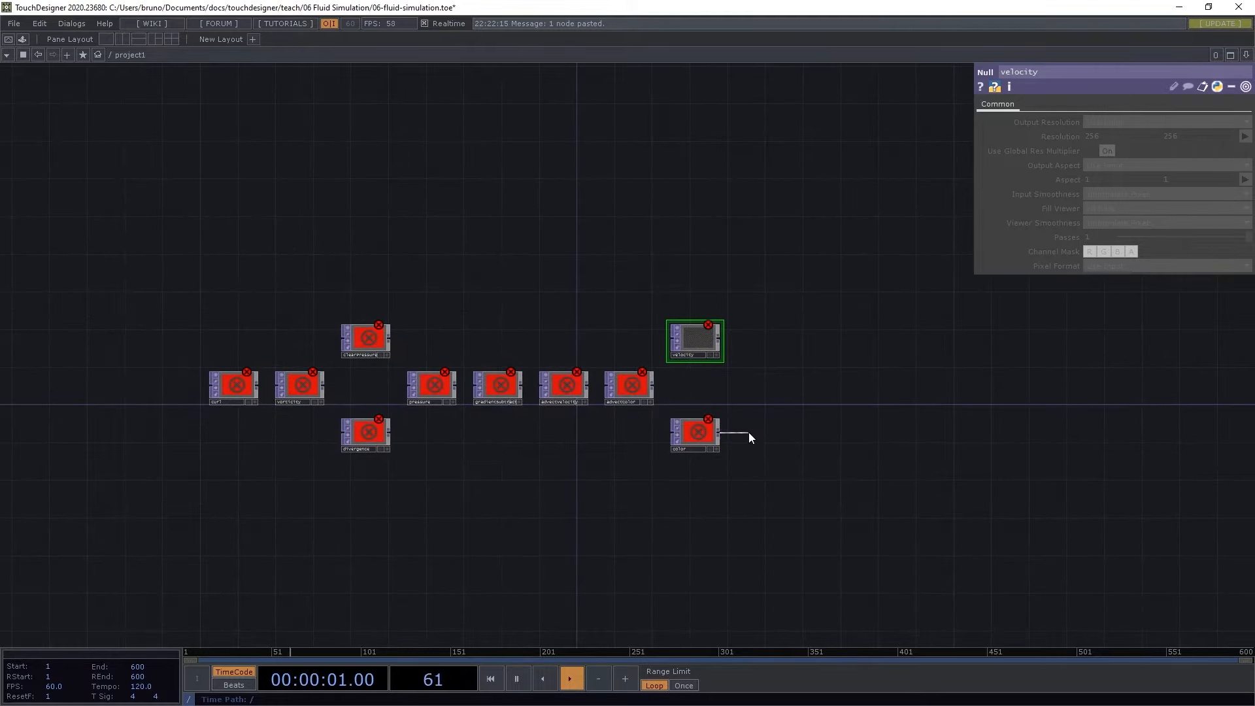
pyautogui.click(749, 433)
pyautogui.click(749, 434)
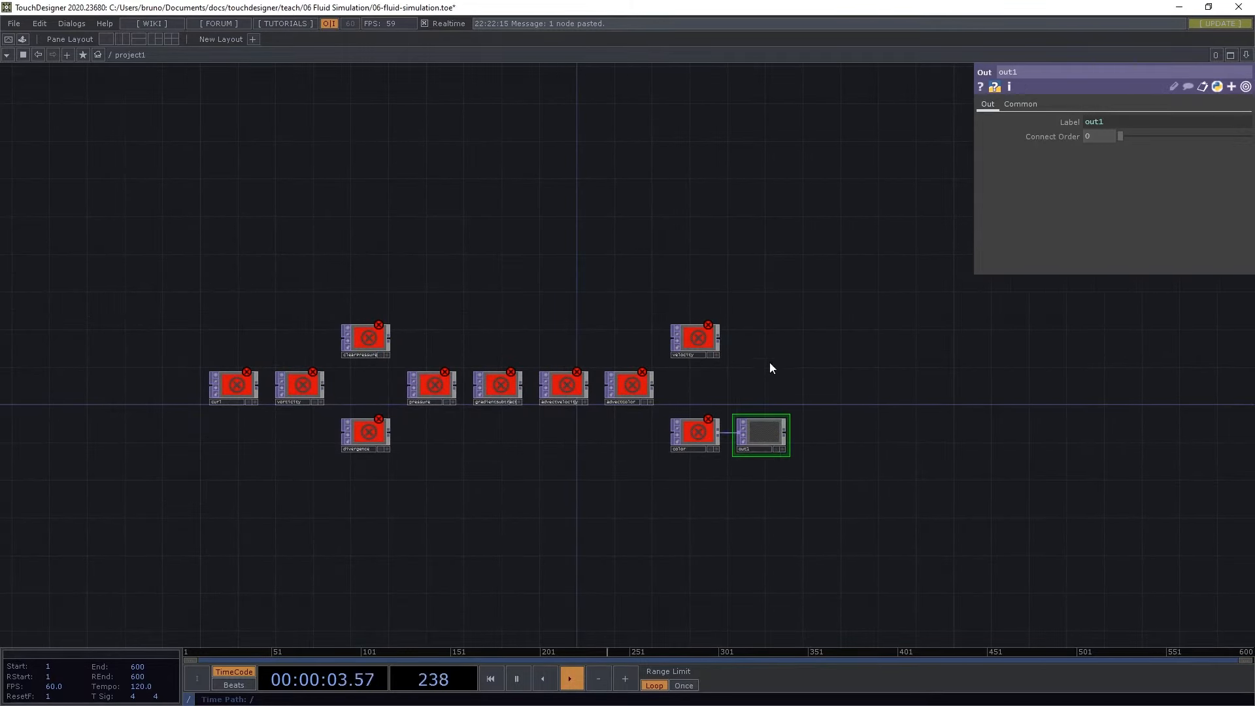
pyautogui.moveTo(770, 362); pyautogui.dragTo(808, 355)
pyautogui.press('p')
pyautogui.press('h')
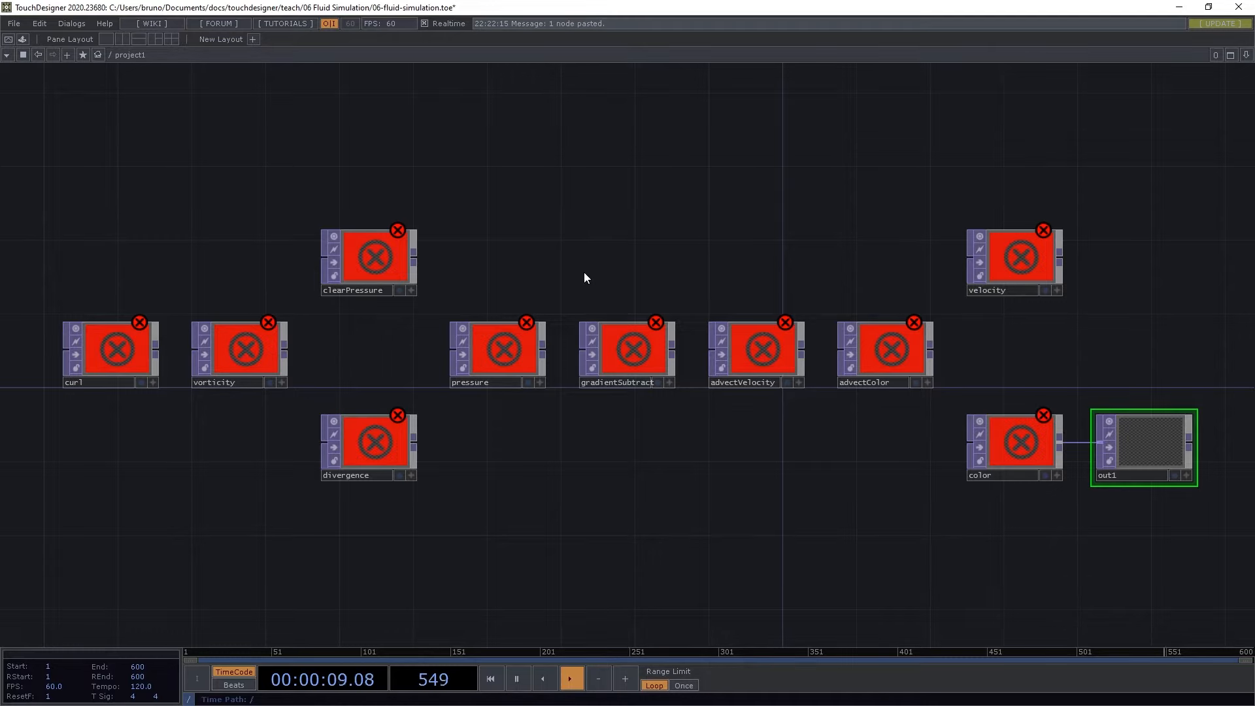
# Add a Constant CHOP in the empty area above the row of Nulls
pyautogui.scroll(-8, 602, 273)
pyautogui.moveTo(588, 193); pyautogui.dragTo(750, 327)
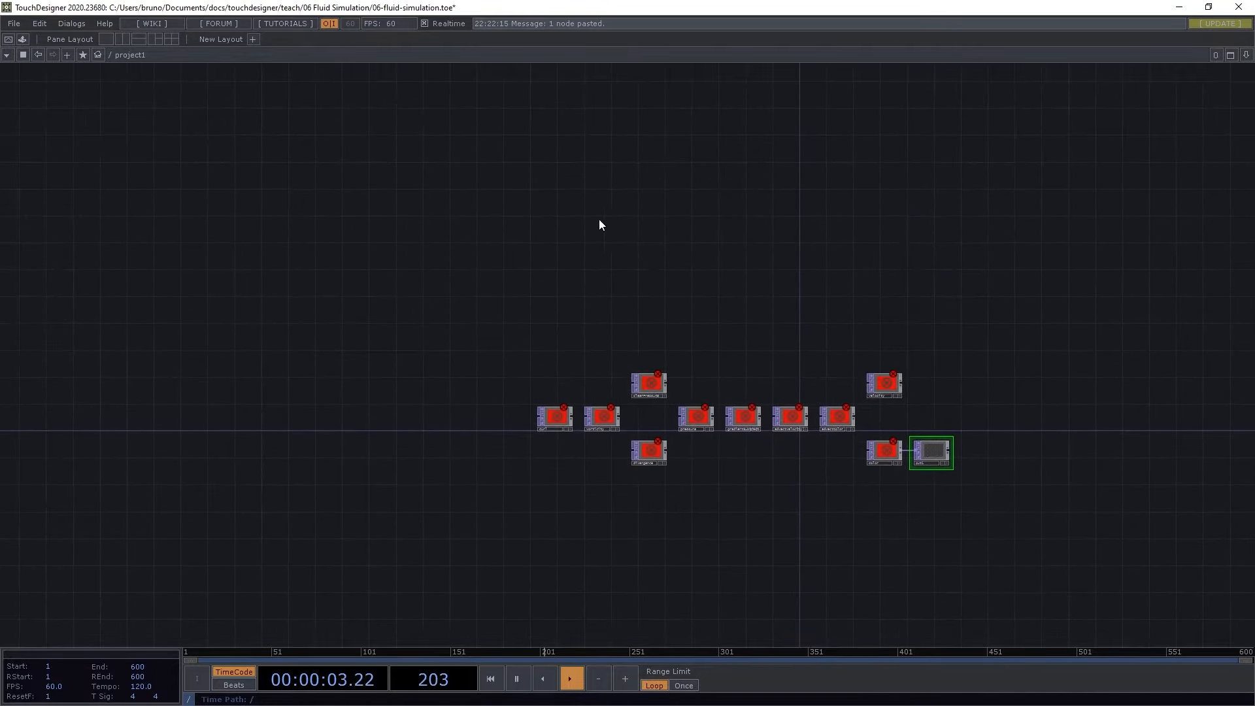
pyautogui.press('Tab')
pyautogui.press('Tab')
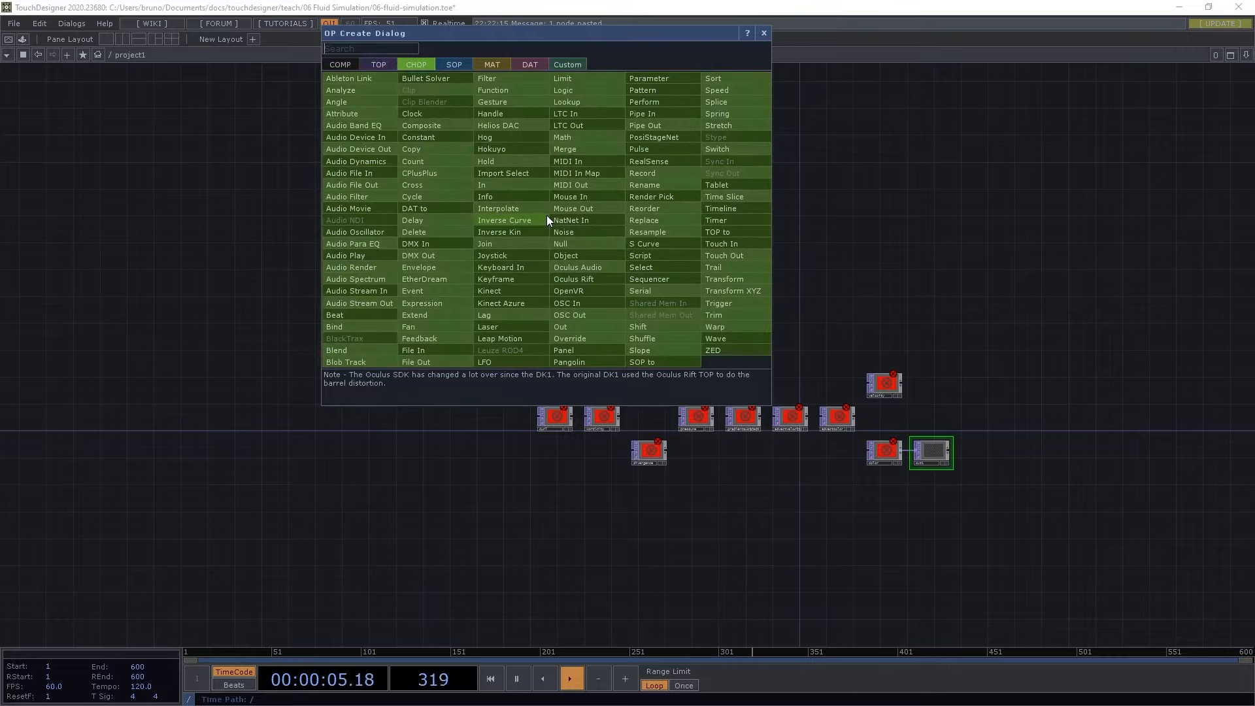
pyautogui.write('constn')
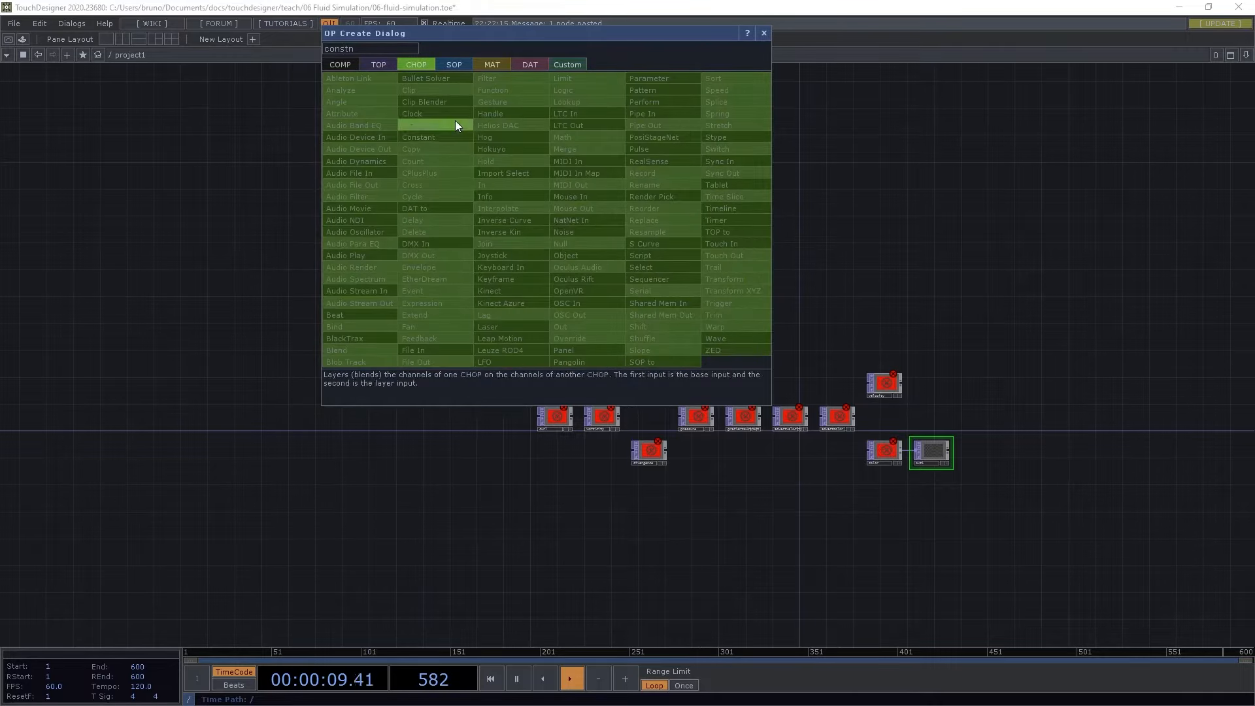
pyautogui.click(450, 125)
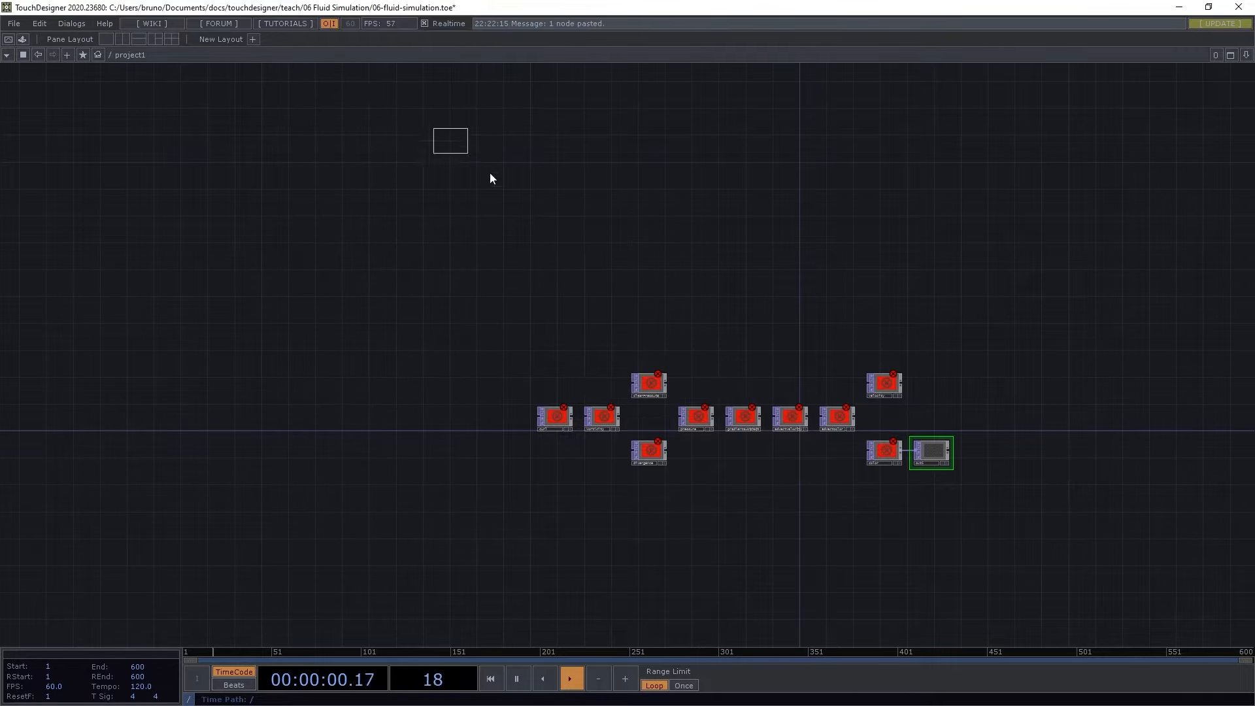
pyautogui.click(556, 223)
pyautogui.scroll(5, 591, 209)
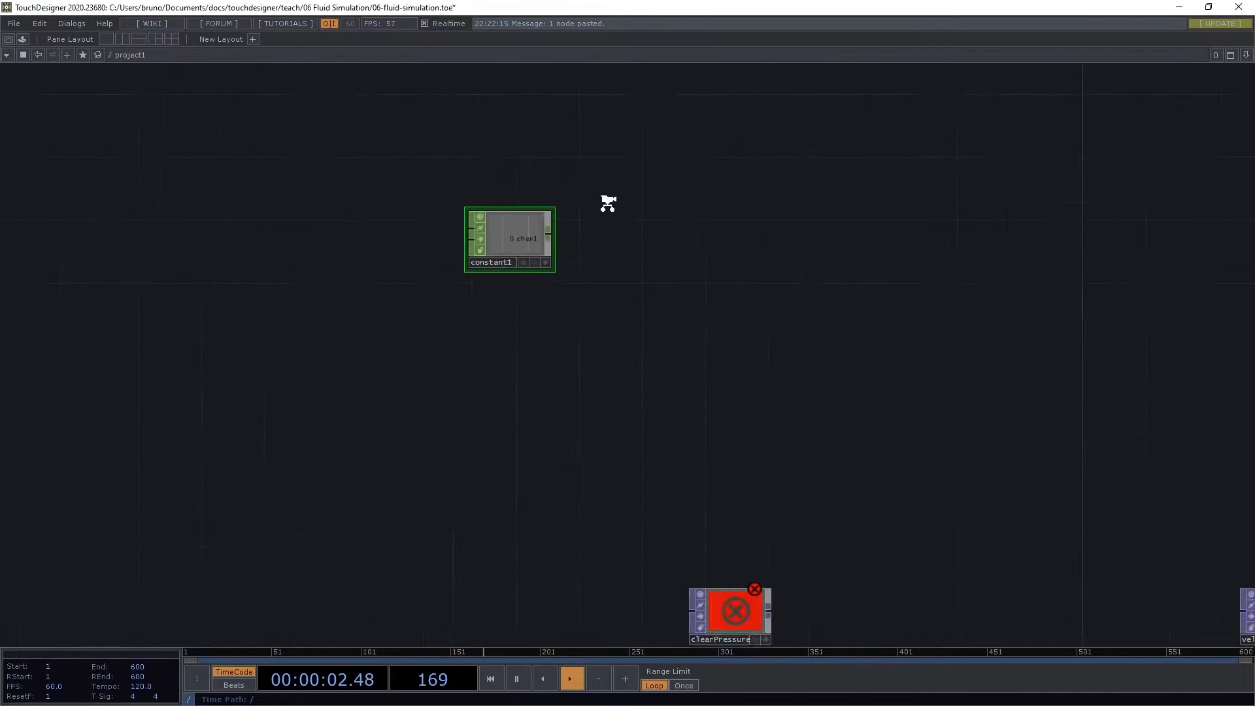
# Name the Constant CHOP's first channel colorWidth and set its value to 1280
pyautogui.press('p')
pyautogui.click(1115, 121)
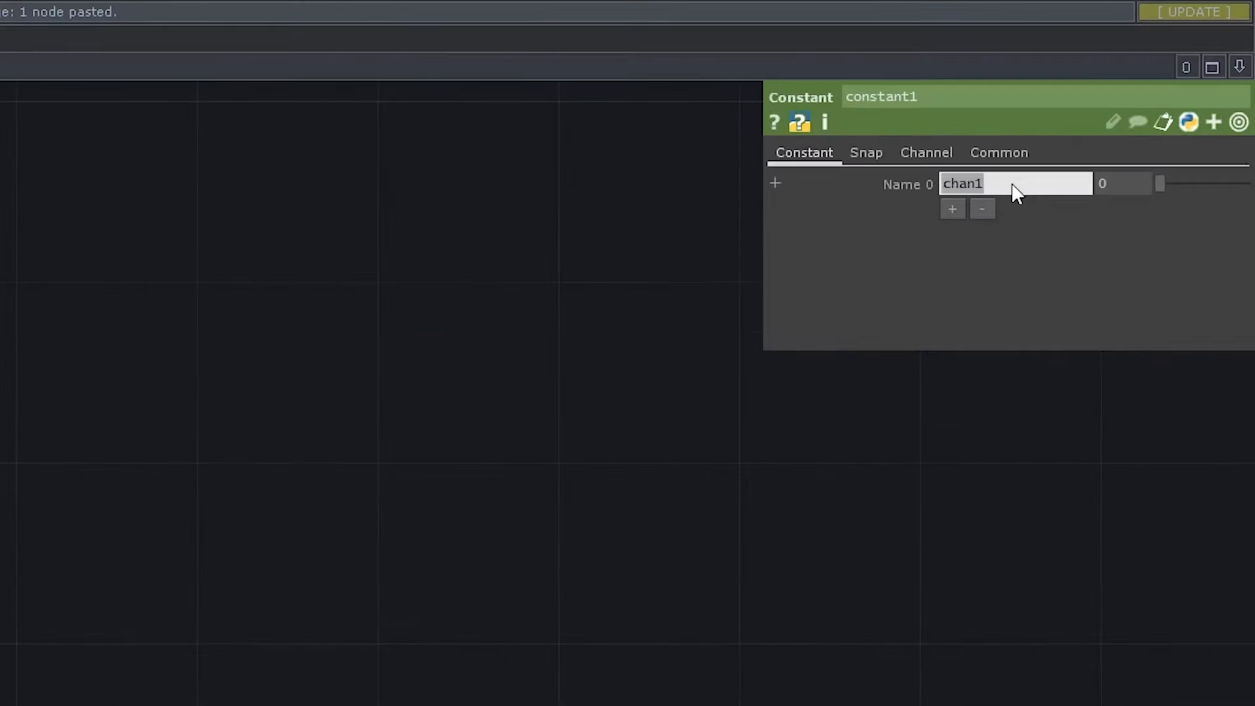
pyautogui.write('colorWidth')
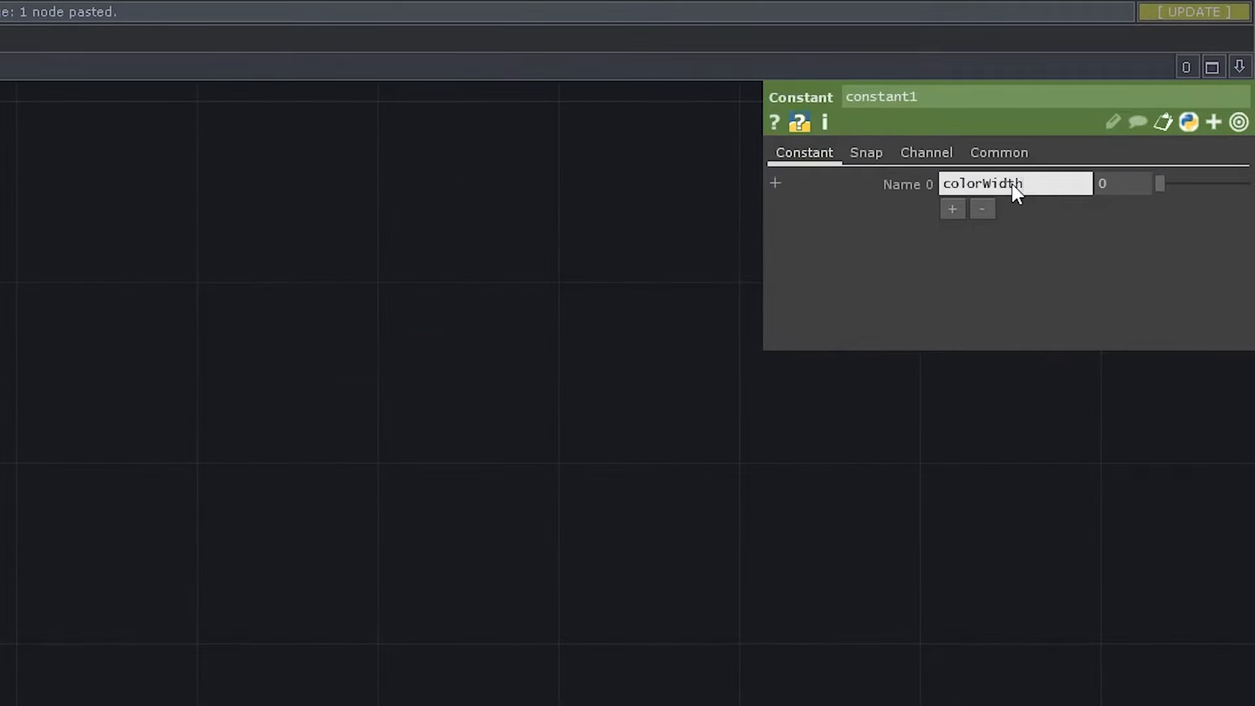
pyautogui.press('Tab')
pyautogui.write('1280')
pyautogui.press('Return')
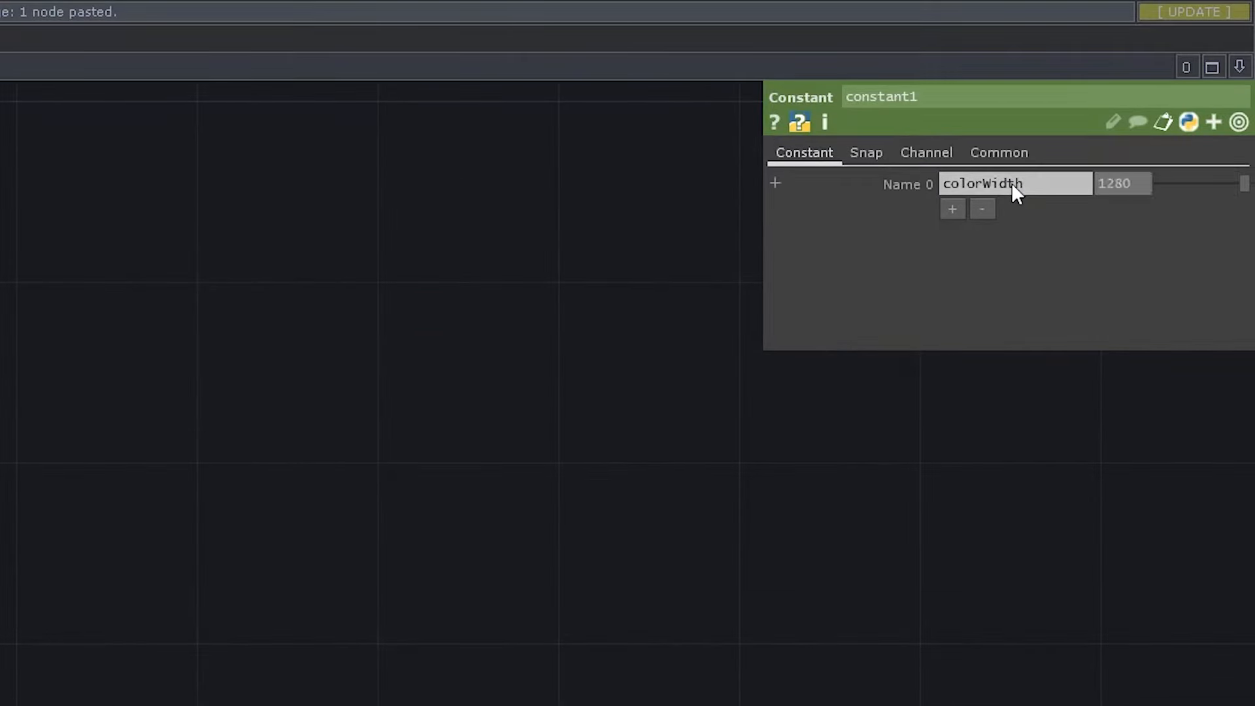
# Add a second channel to the Constant CHOP, named simulationWidth, with a value of 128
pyautogui.click(952, 209)
pyautogui.click(990, 213)
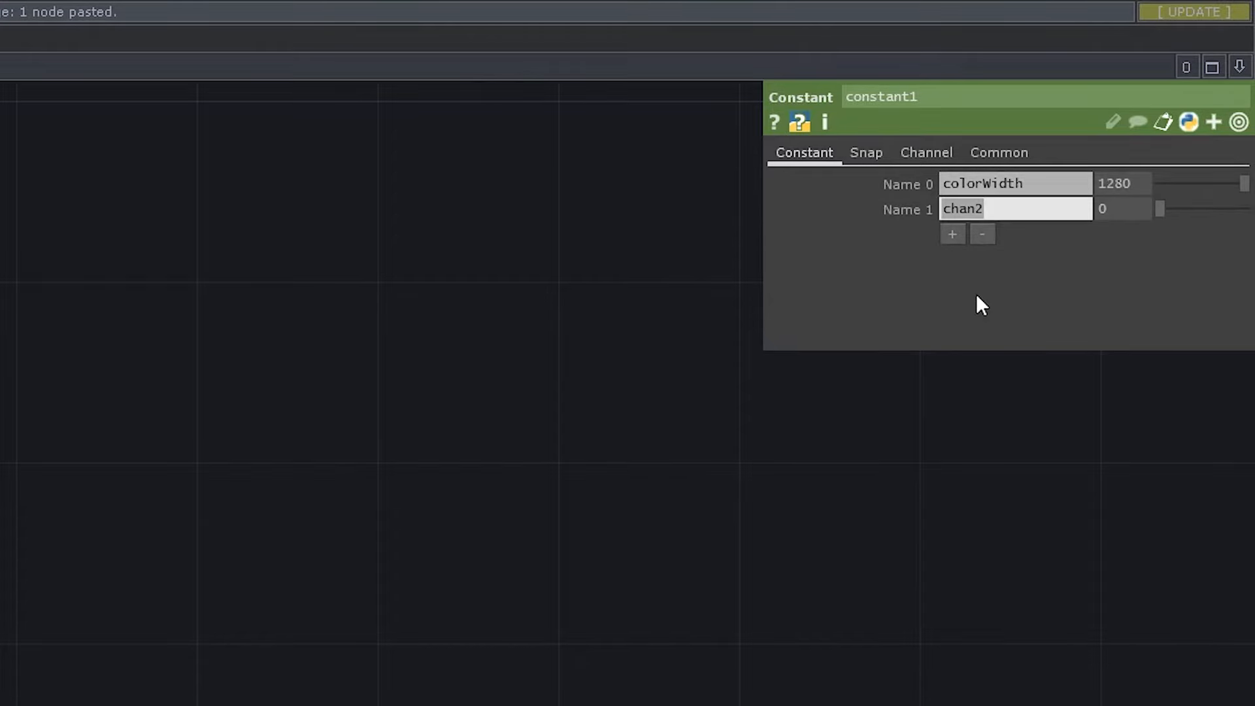
pyautogui.write('simulationWidth')
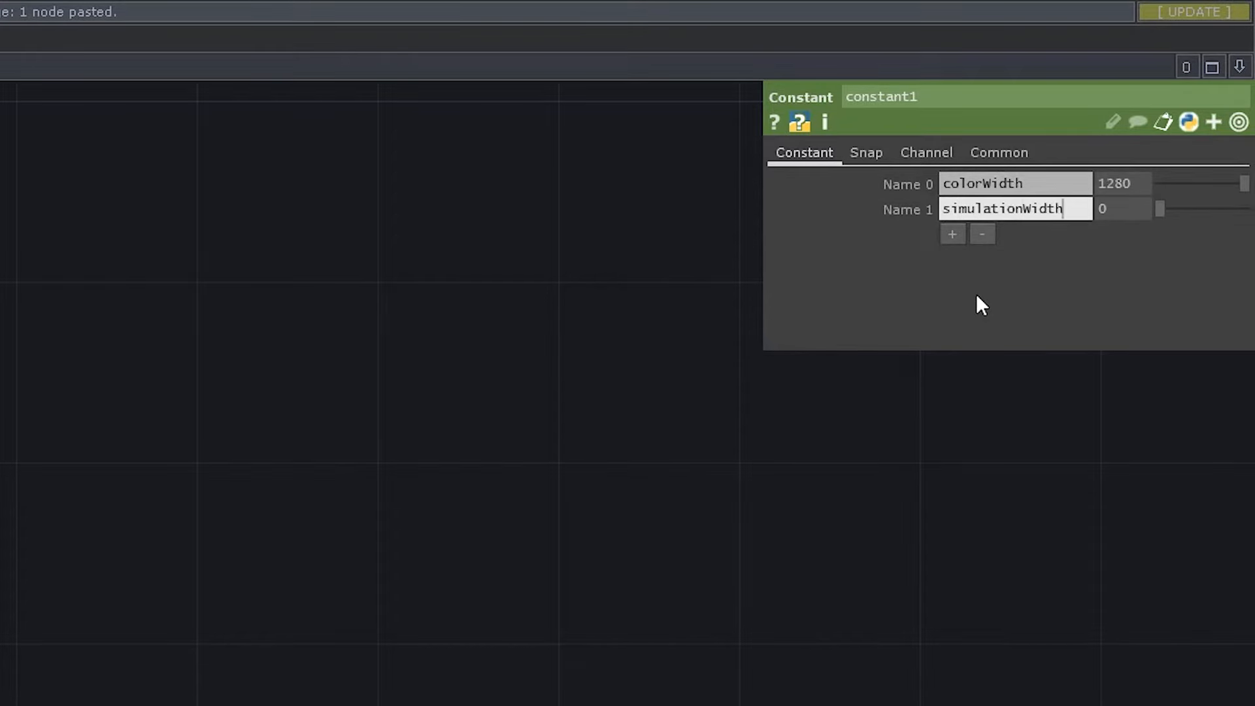
pyautogui.press('Tab')
pyautogui.write('128')
pyautogui.press('Return')
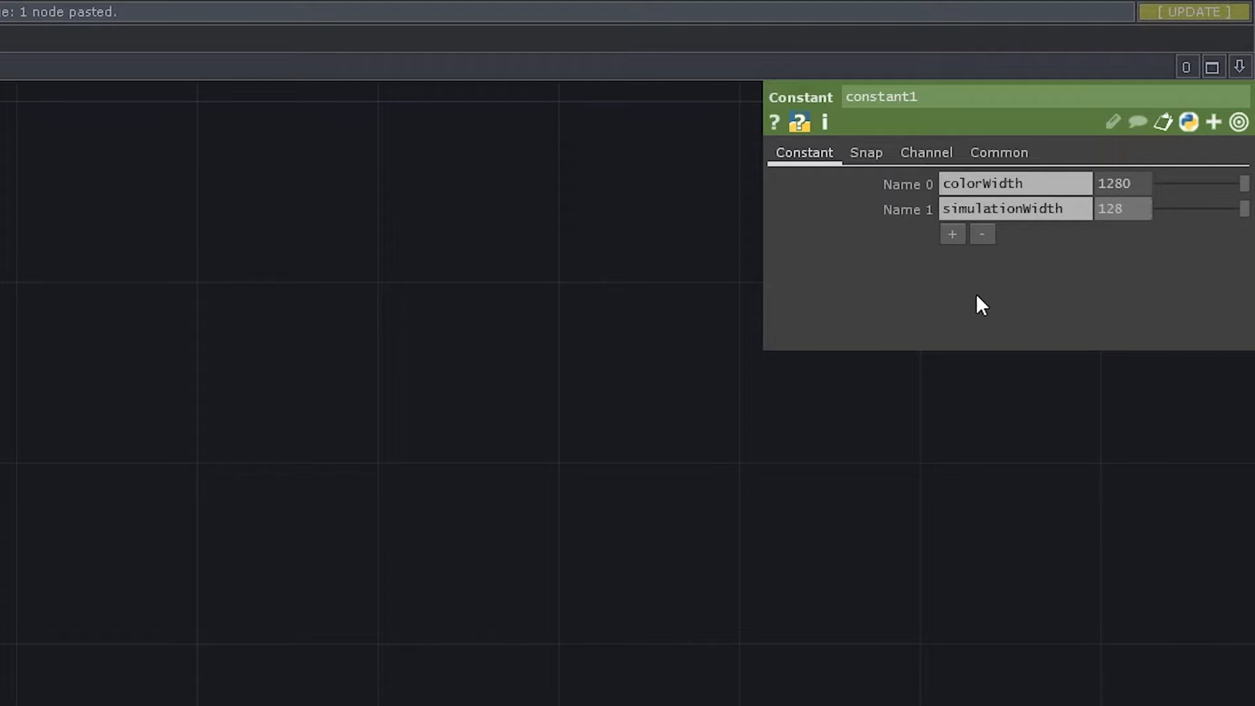
# Add a third channel to the Constant CHOP, named aspectRatio, with the value 16/9
pyautogui.click(961, 230)
pyautogui.click(979, 234)
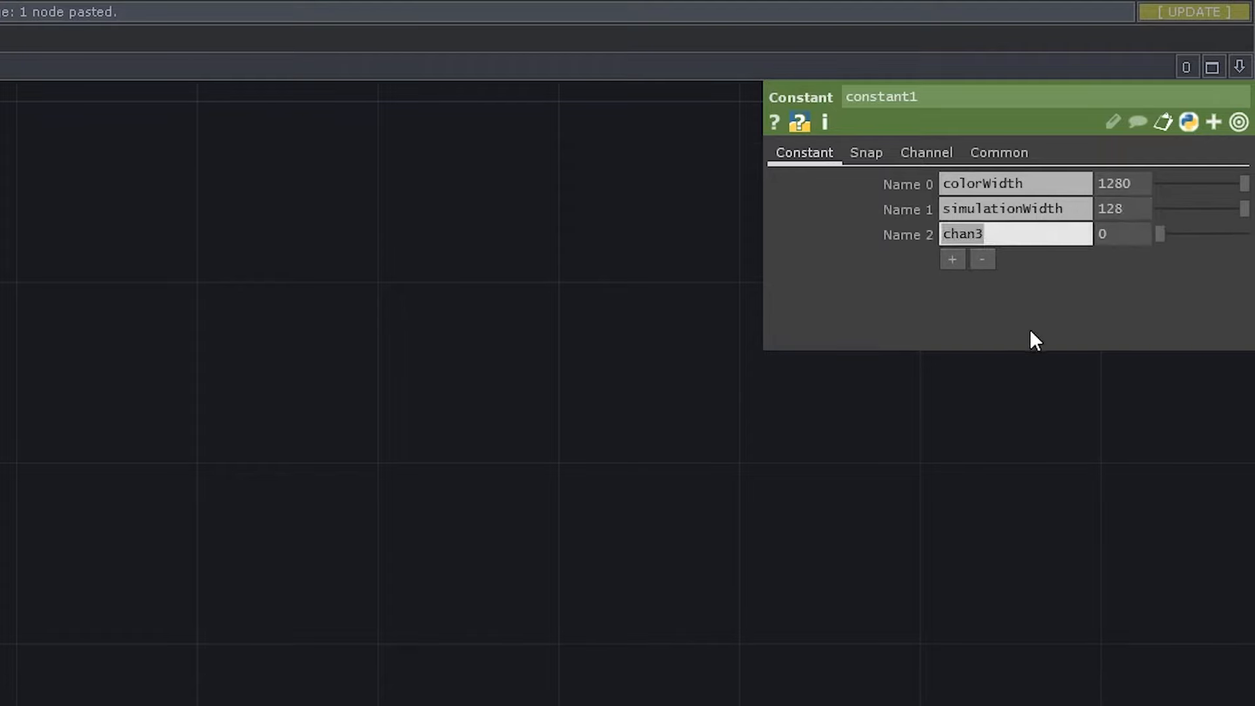
pyautogui.write('aspectRatio')
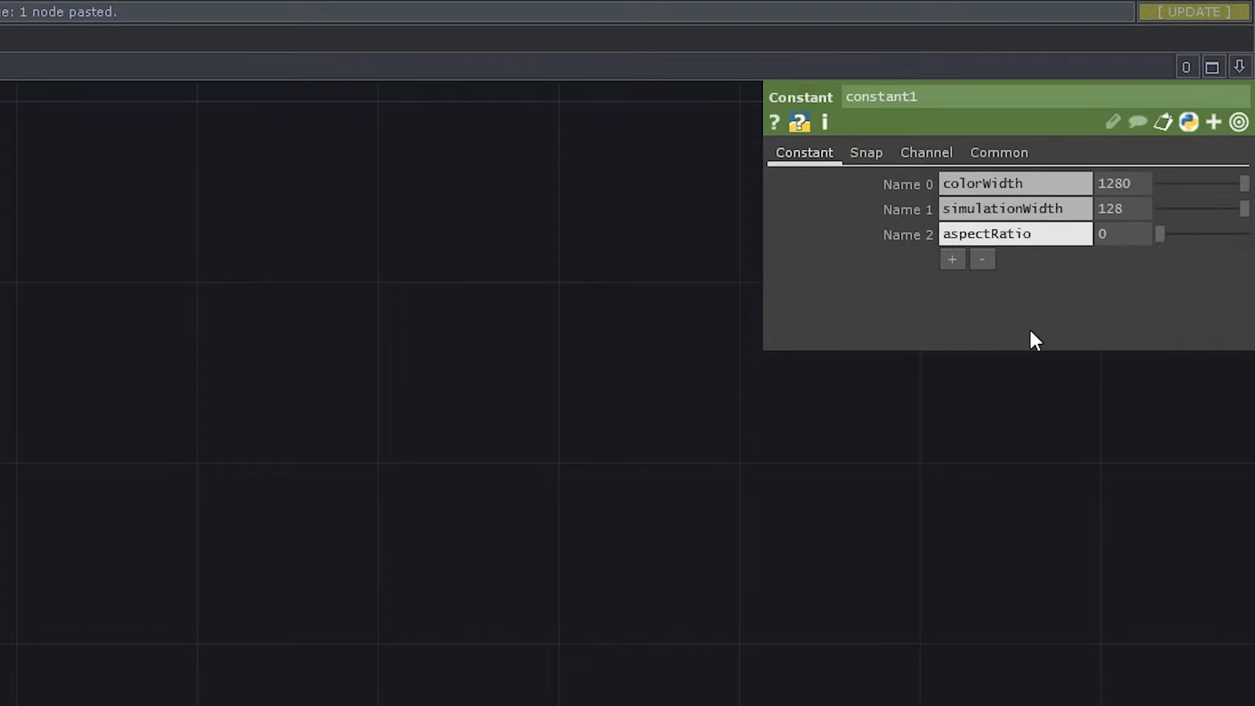
pyautogui.press('Tab')
pyautogui.write('16/9')
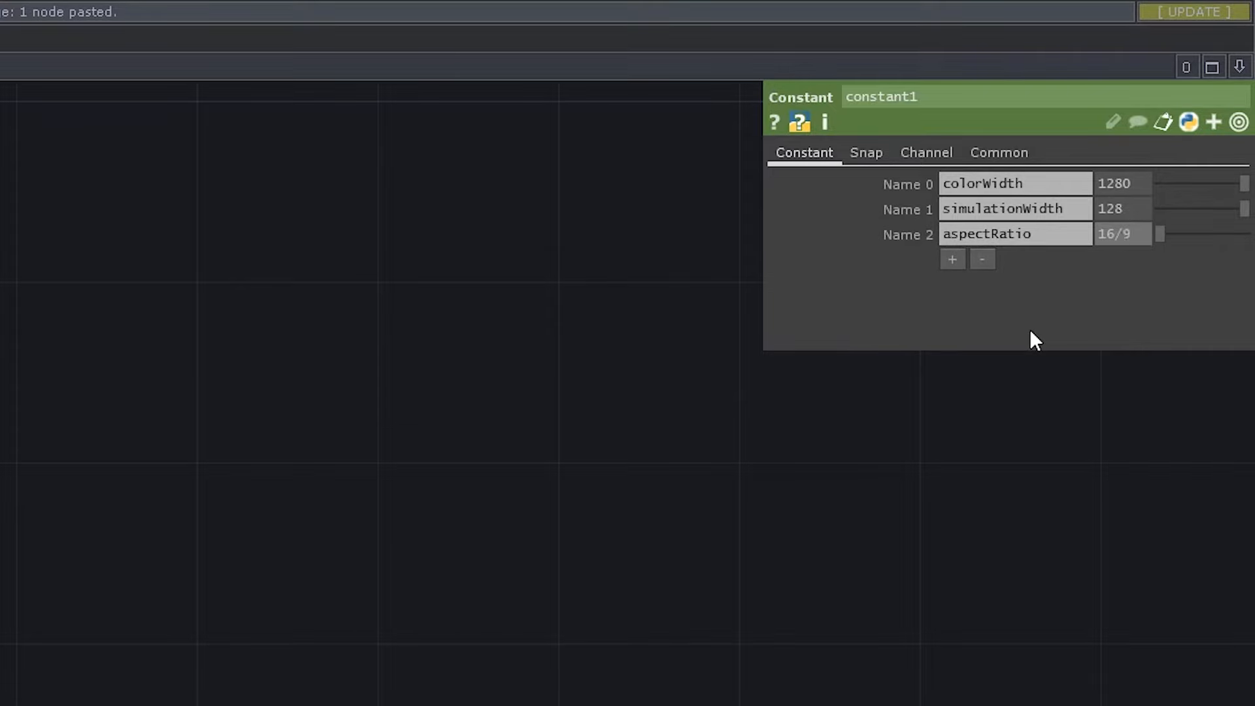
pyautogui.press('Return')
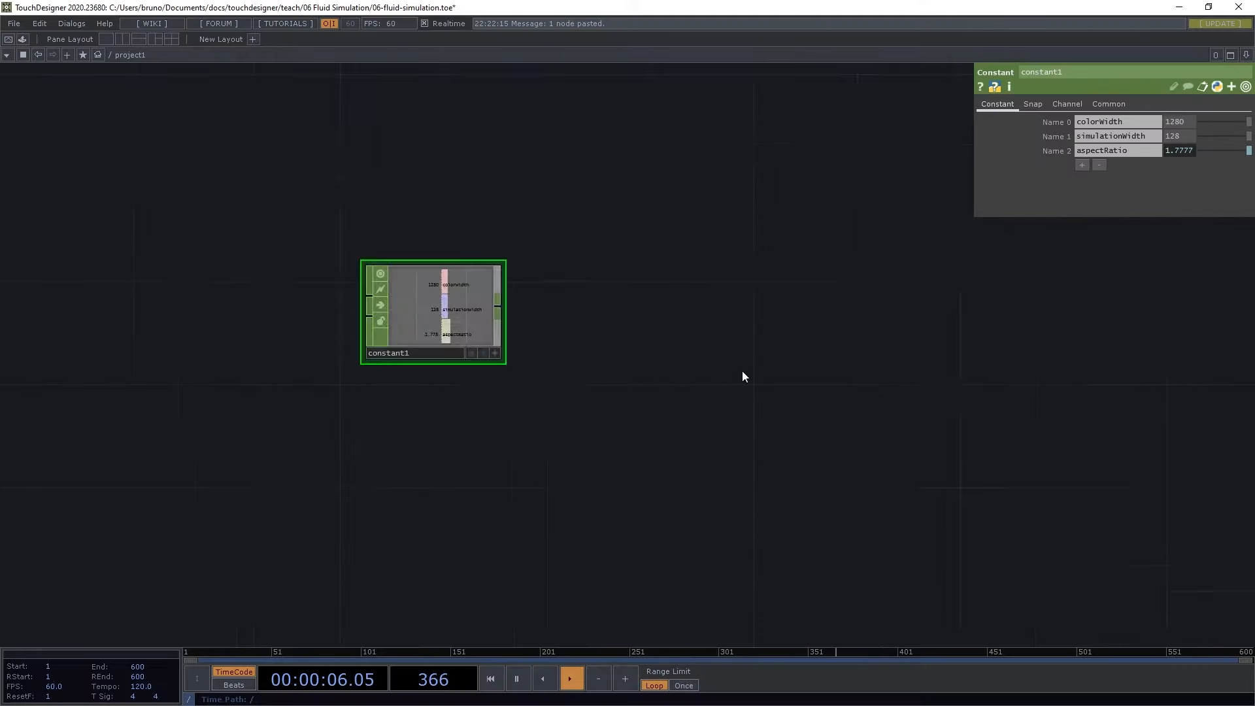
# Add a Select CHOP above and to the right of the Constant CHOP, fed by the Constant's output
pyautogui.scroll(5, 743, 370)
pyautogui.moveTo(593, 324); pyautogui.dragTo(828, 382)
pyautogui.moveTo(556, 398); pyautogui.dragTo(628, 453)
pyautogui.scroll(-2, 624, 451)
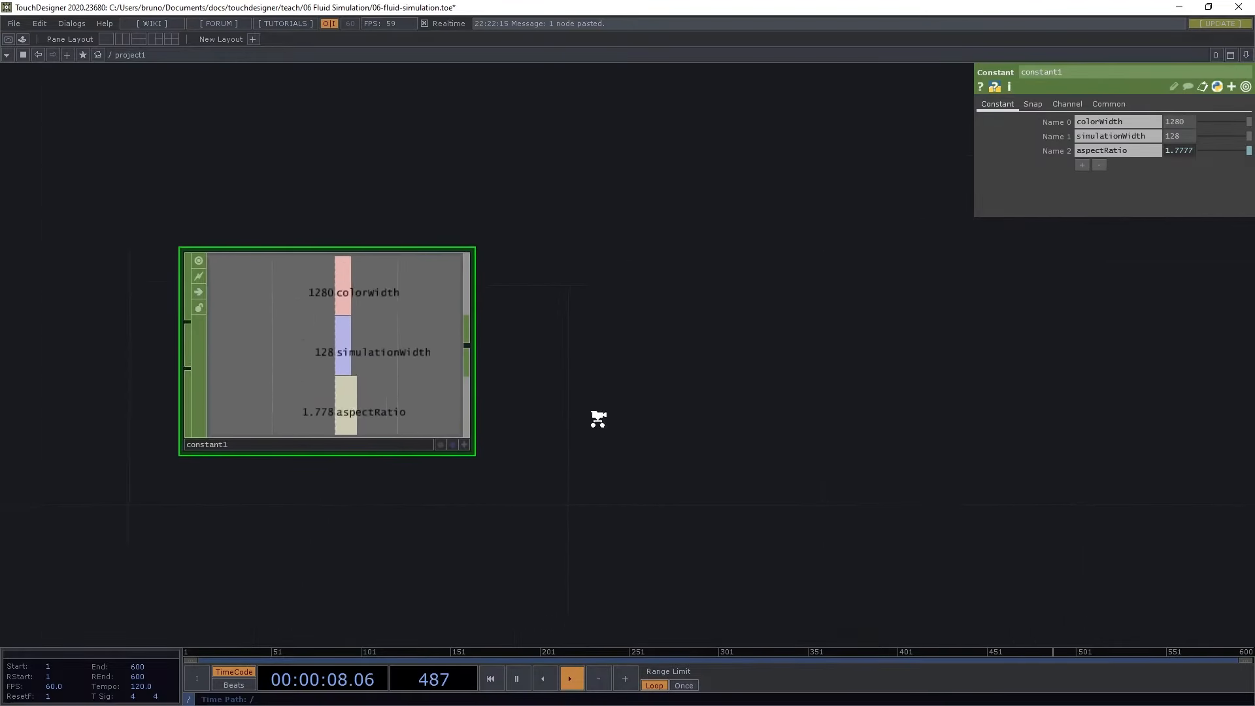
pyautogui.moveTo(608, 394); pyautogui.dragTo(563, 426)
pyautogui.click(418, 406)
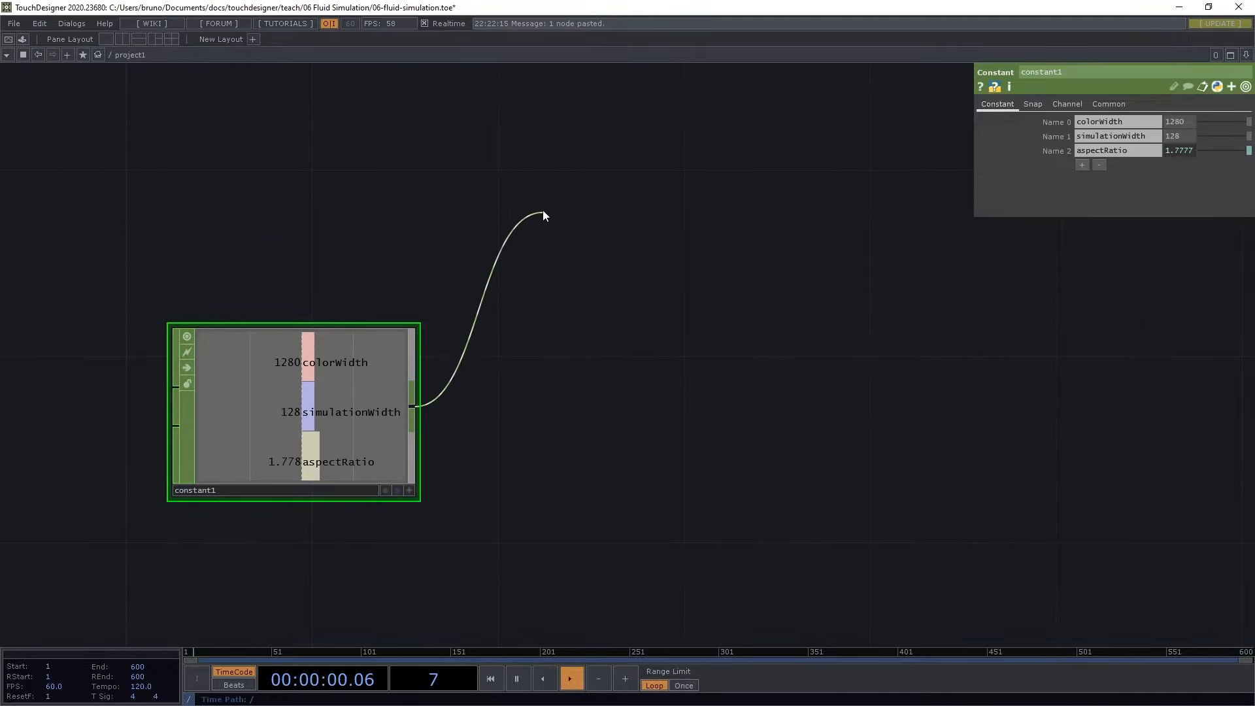
pyautogui.click(542, 208)
pyautogui.write('select')
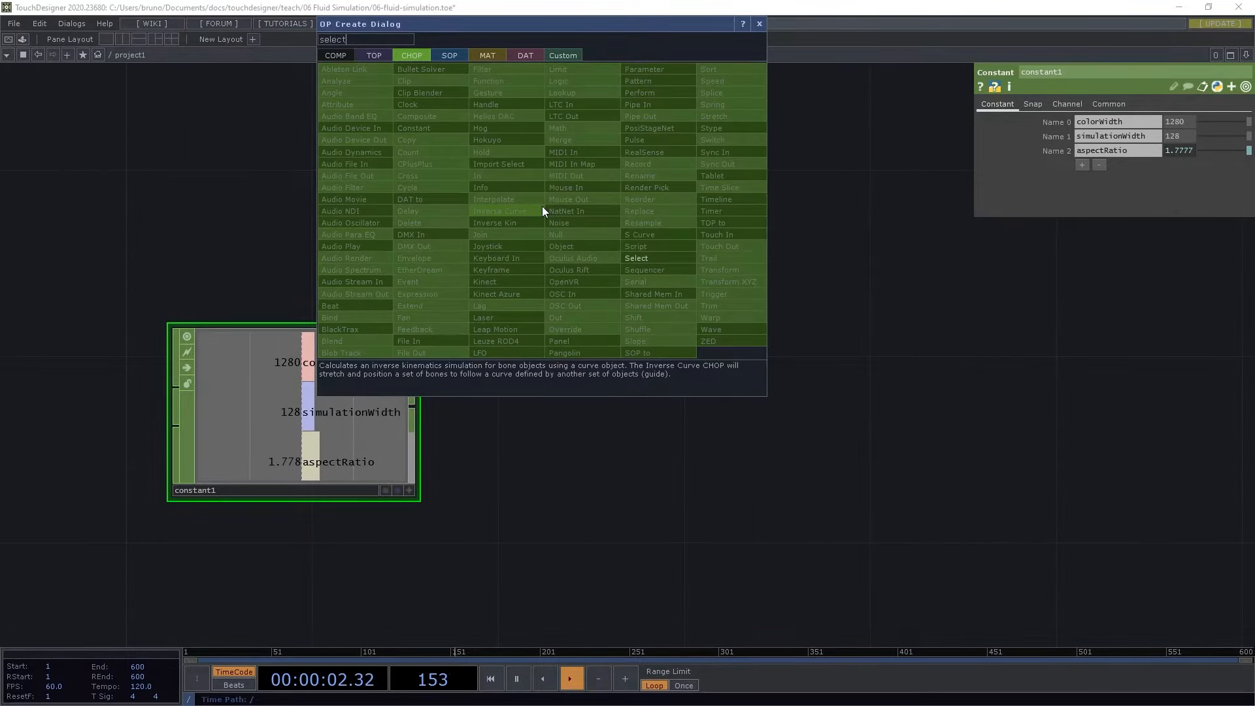
pyautogui.press('Return')
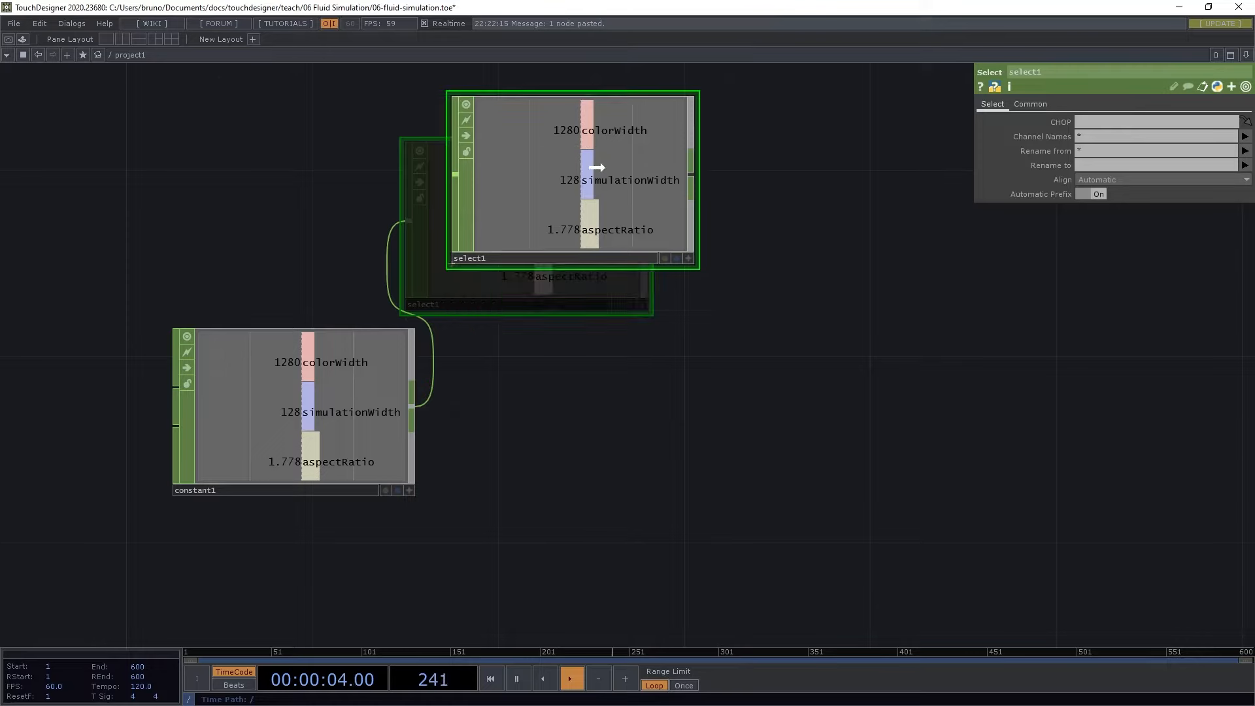
pyautogui.click(644, 171)
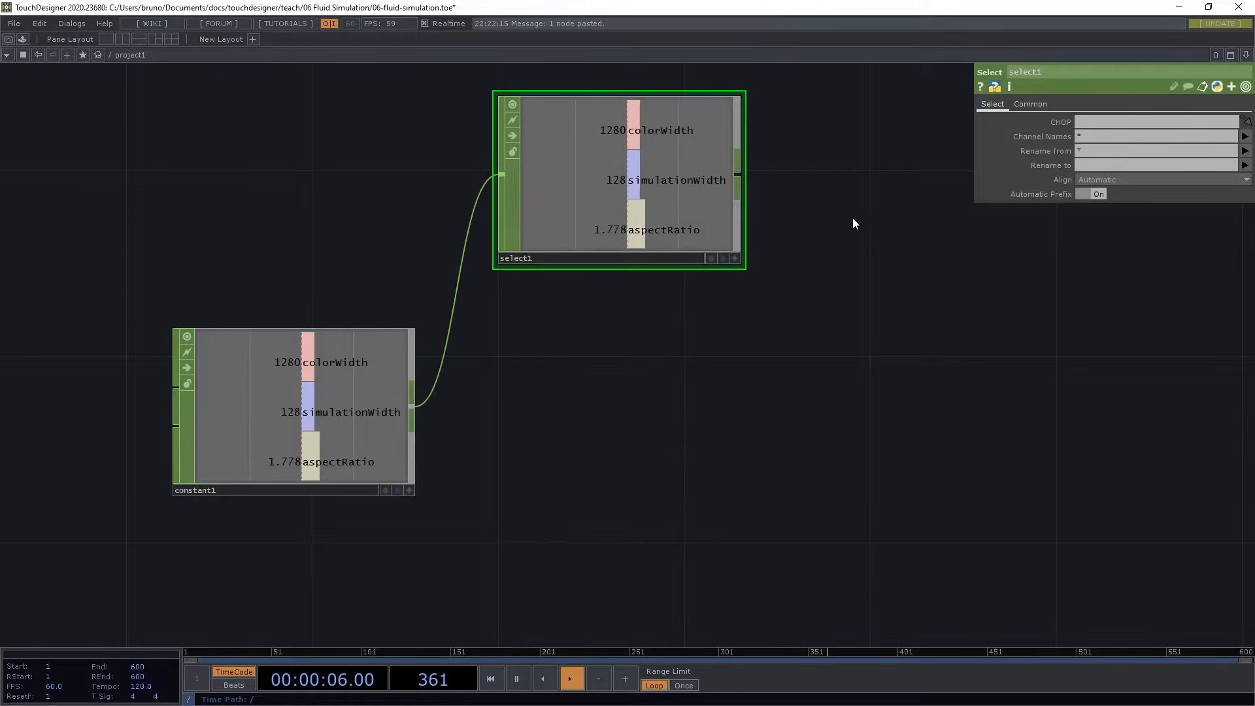
# Have the Select CHOP pick the colorWidth and aspectRatio channels, and set its rename target to colorHeight
pyautogui.click(1245, 136)
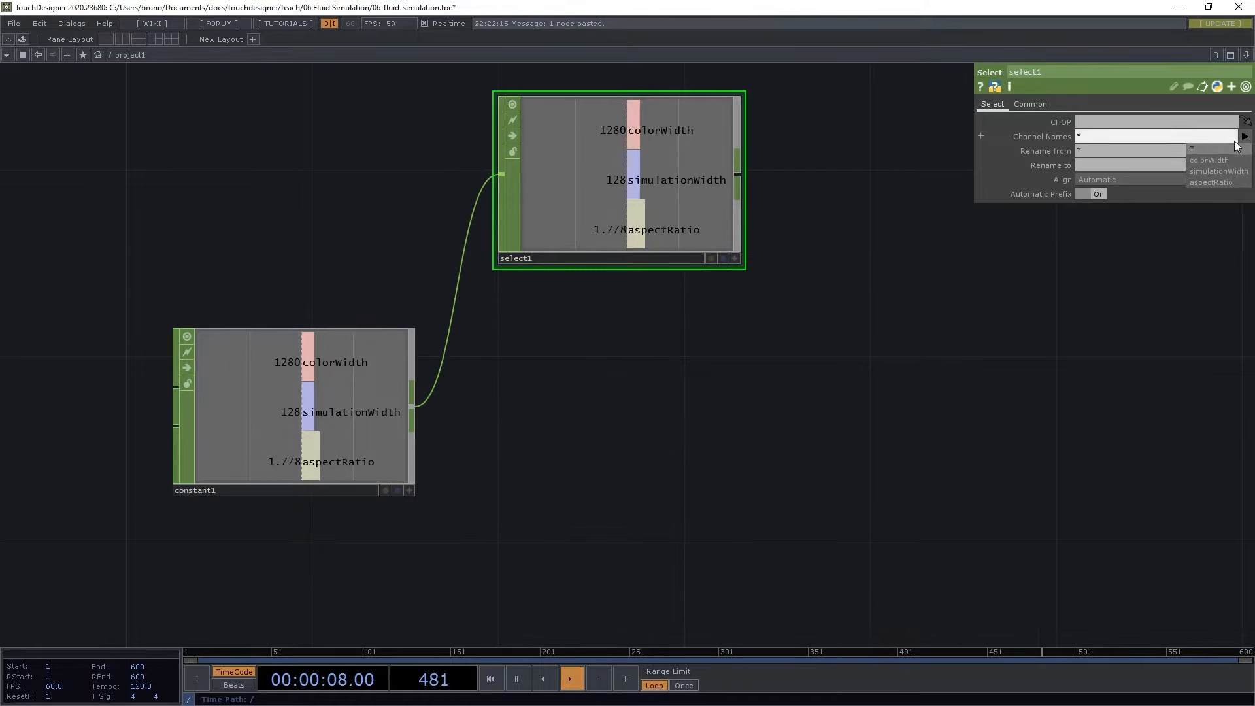
pyautogui.click(1218, 159)
pyautogui.click(1245, 136)
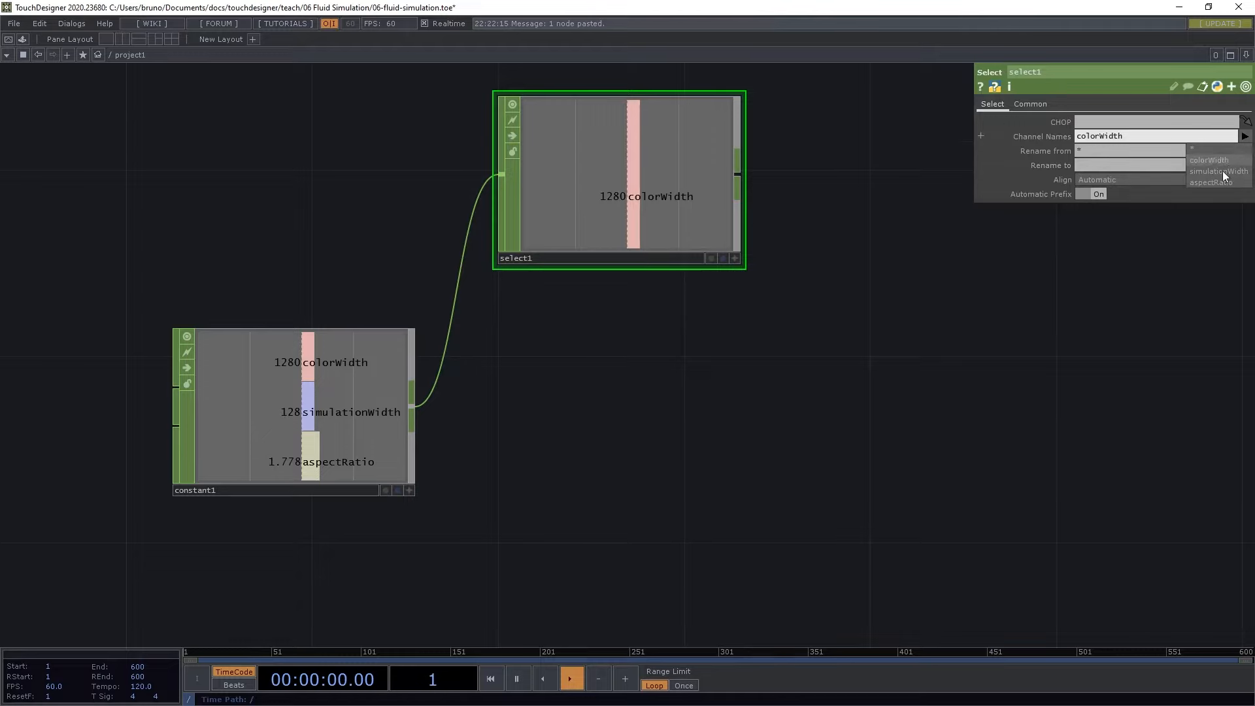
pyautogui.click(1213, 186)
pyautogui.click(1104, 164)
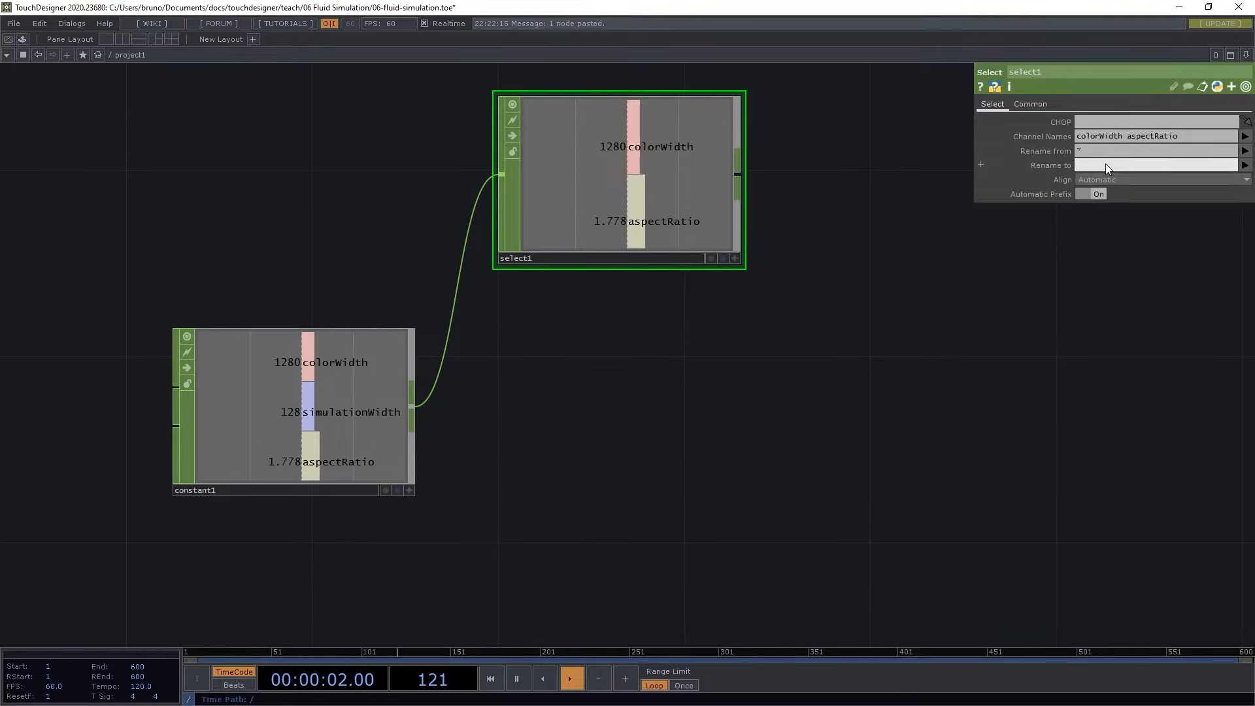
pyautogui.write('colorHeight')
pyautogui.press('Return')
# Add a Math CHOP to the right of the Select, fed by its output, and set Combine Channels to Divide
pyautogui.moveTo(721, 281); pyautogui.dragTo(472, 355)
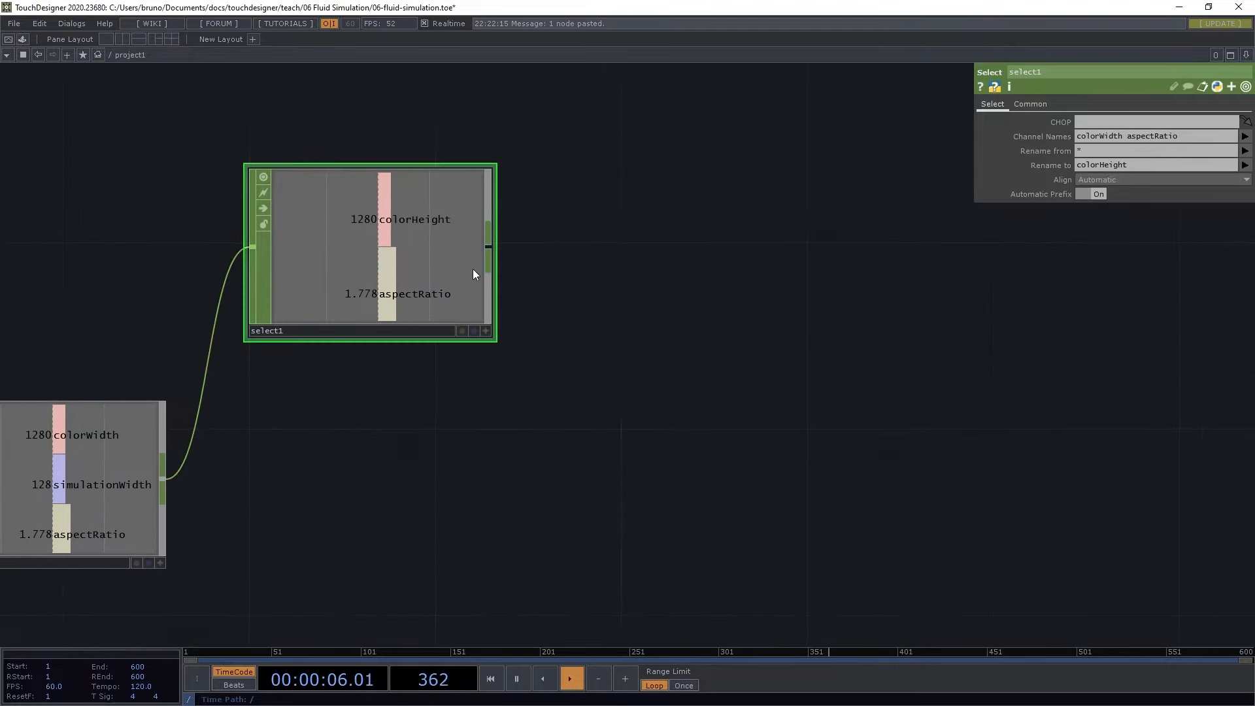
pyautogui.click(487, 249)
pyautogui.click(567, 246)
pyautogui.write('math')
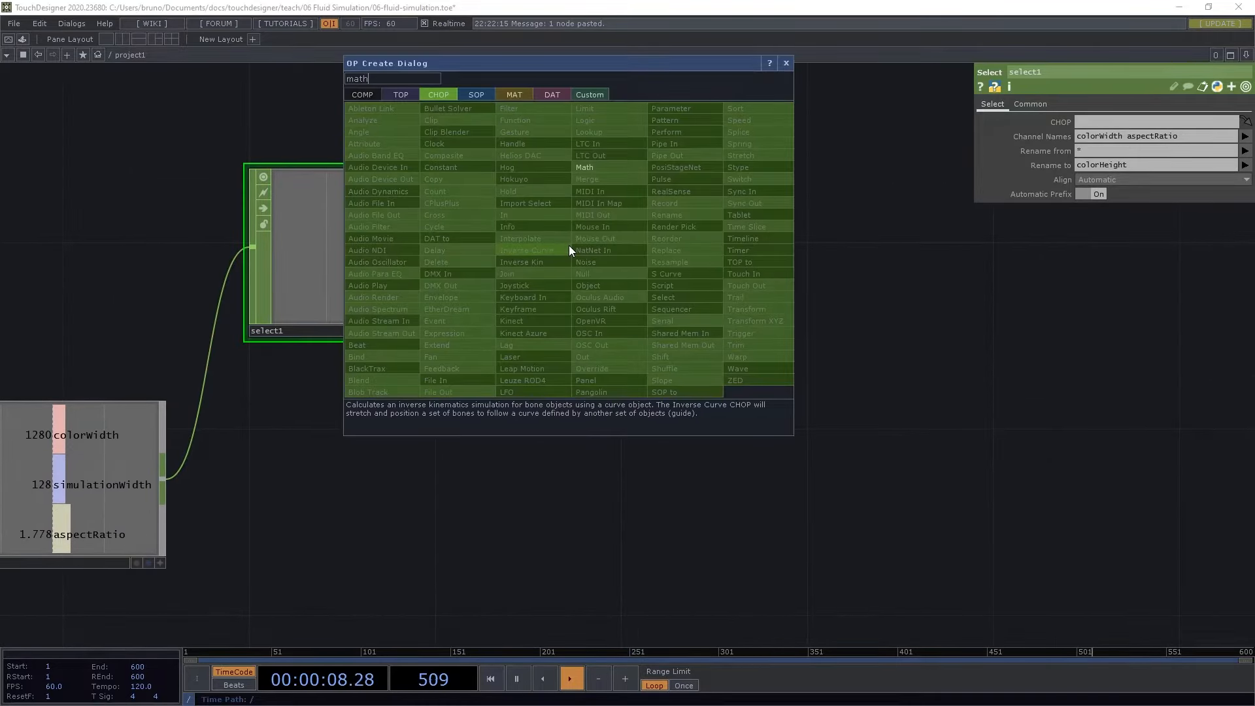
pyautogui.press('Return')
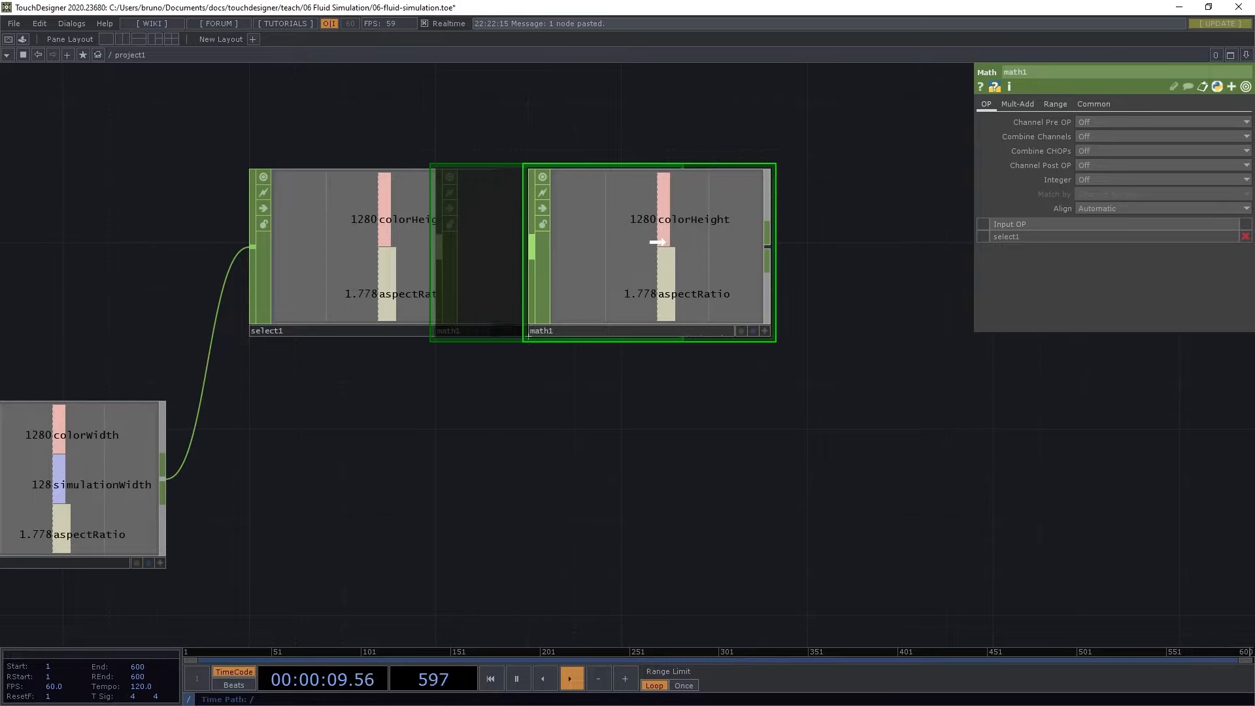
pyautogui.click(679, 247)
pyautogui.click(1109, 135)
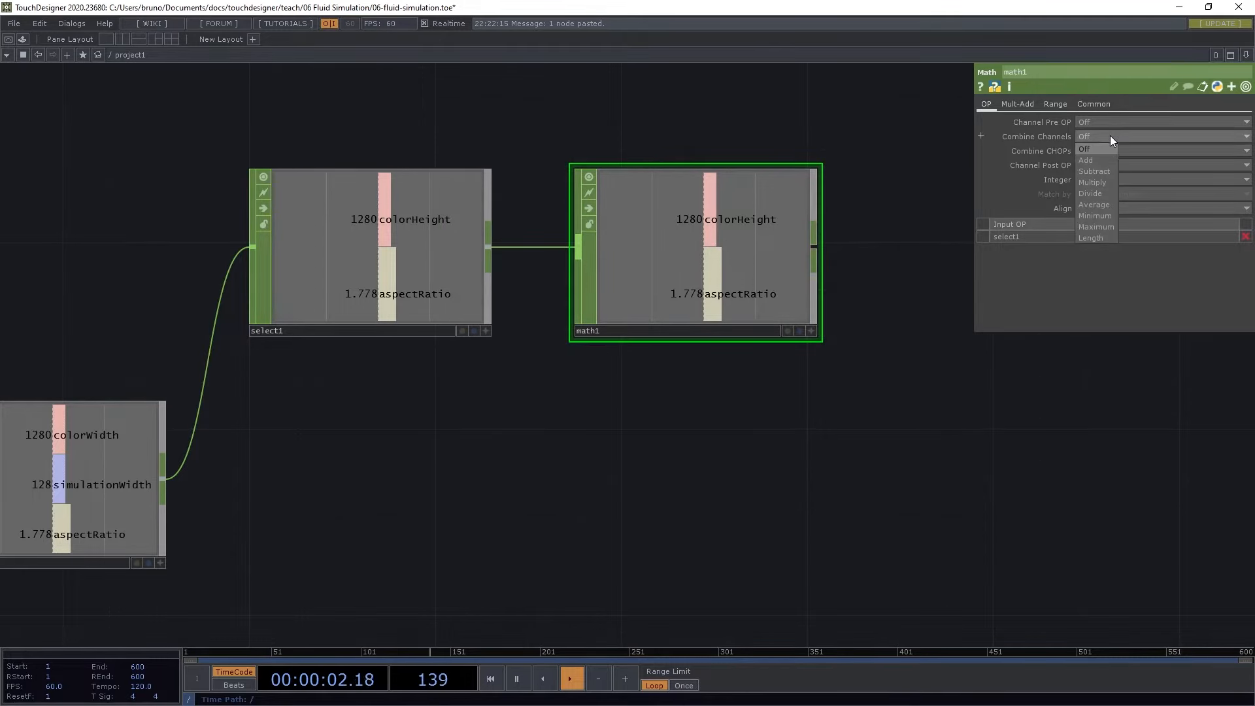
pyautogui.click(1097, 193)
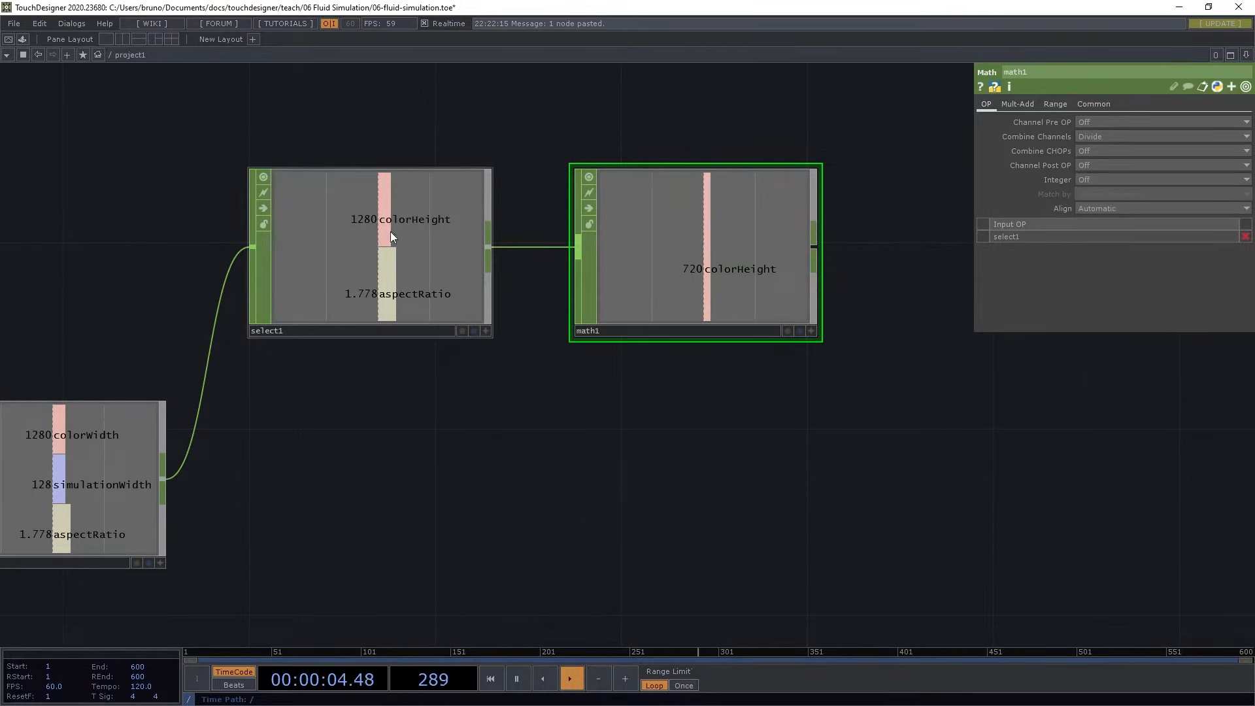
# Duplicate the Select and Math pair and place the copies in a row below the Constant CHOP's level
pyautogui.scroll(-2, 673, 539)
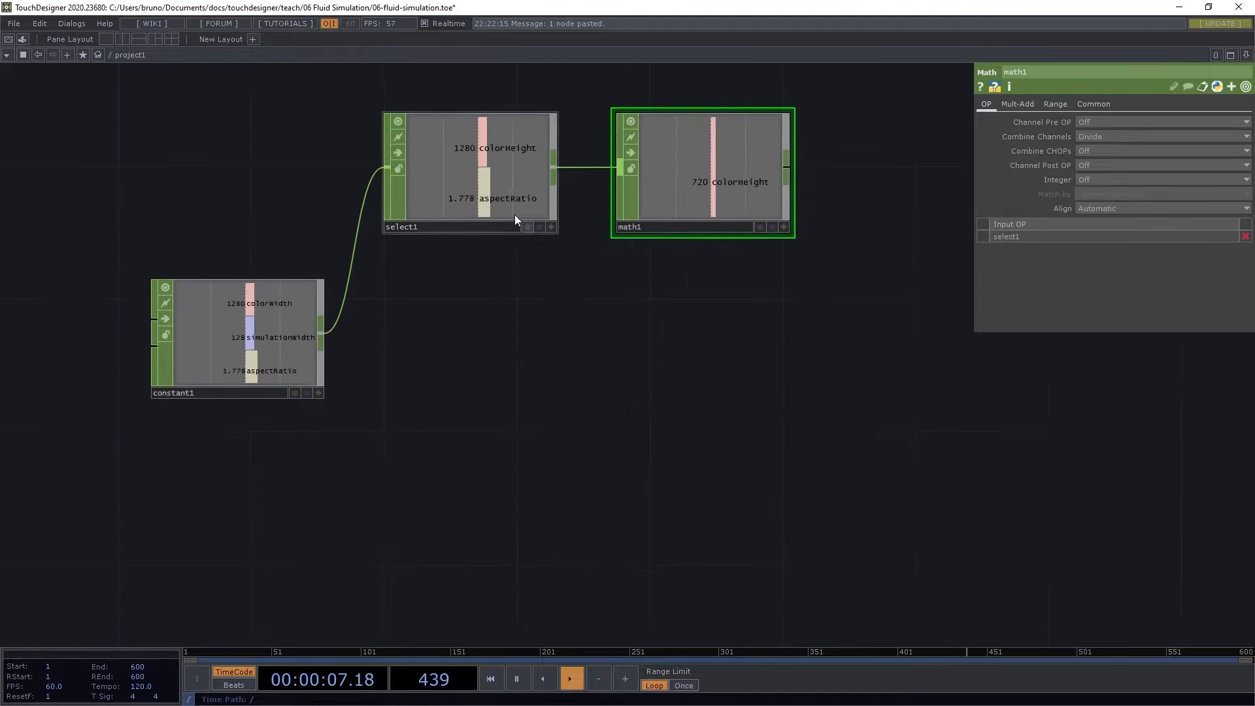
pyautogui.click(515, 214)
pyautogui.hotkey('ctrl', 'c')
pyautogui.hotkey('ctrl', 'v')
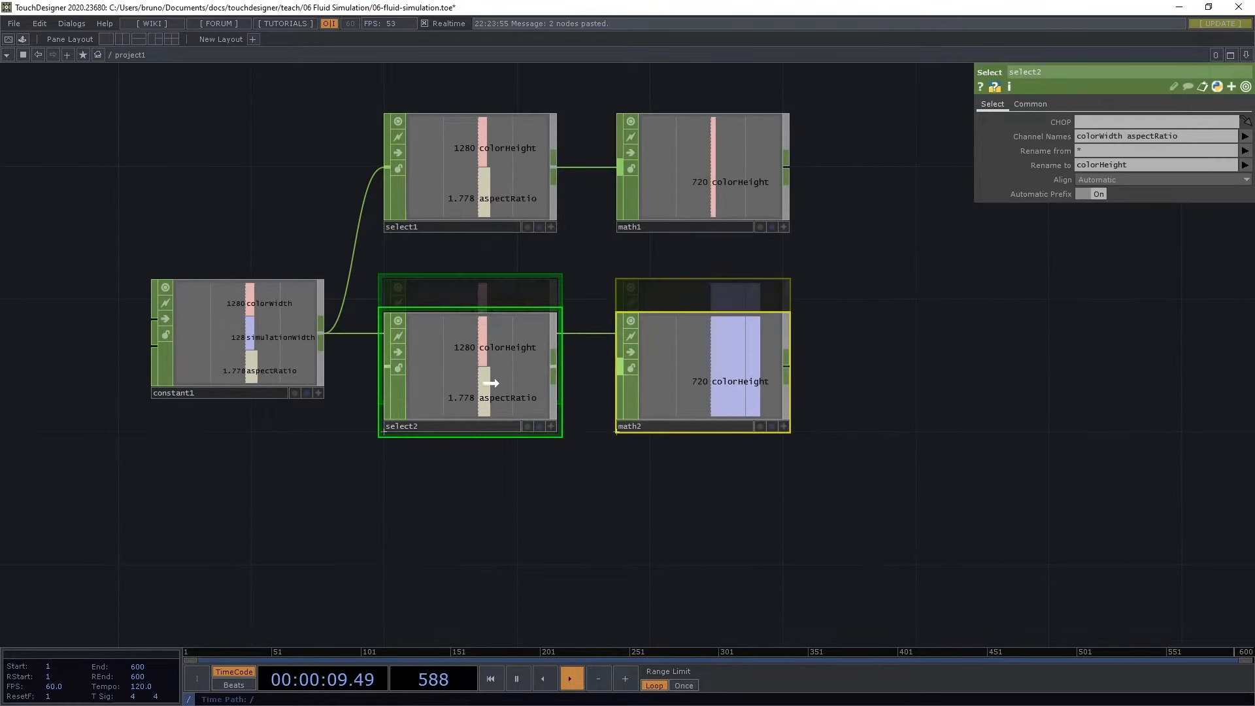
pyautogui.moveTo(490, 314); pyautogui.dragTo(498, 481)
pyautogui.click(504, 471)
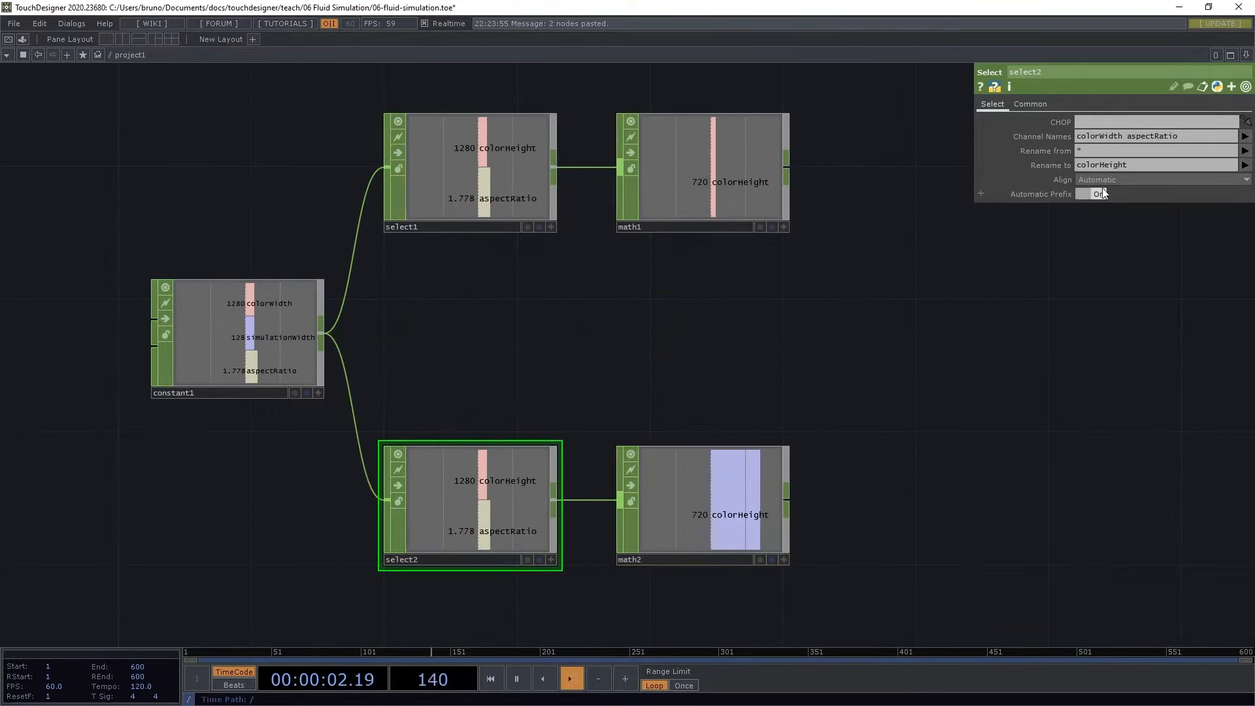
pyautogui.click(1096, 135)
pyautogui.press('BackSpace')
pyautogui.press('BackSpace')
pyautogui.press('BackSpace')
pyautogui.press('BackSpace')
pyautogui.press('BackSpace')
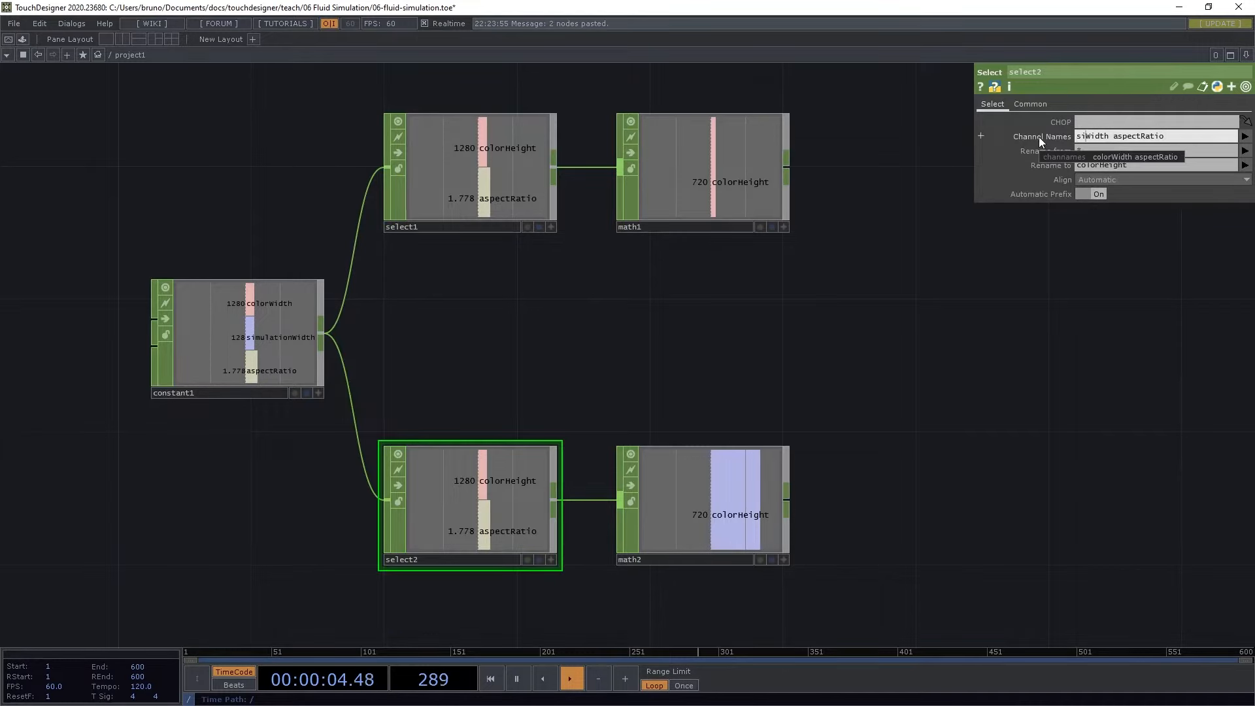
pyautogui.write('simulation')
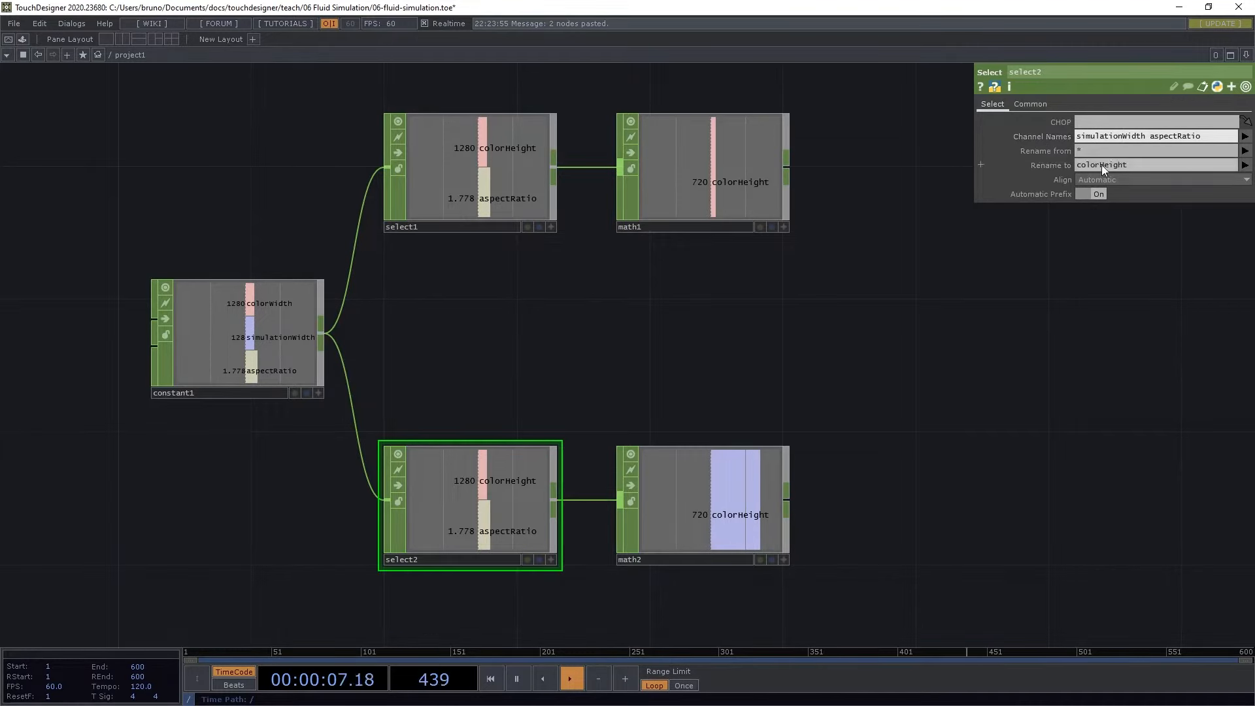
pyautogui.moveTo(1100, 165); pyautogui.dragTo(1039, 167)
pyautogui.write('simulation')
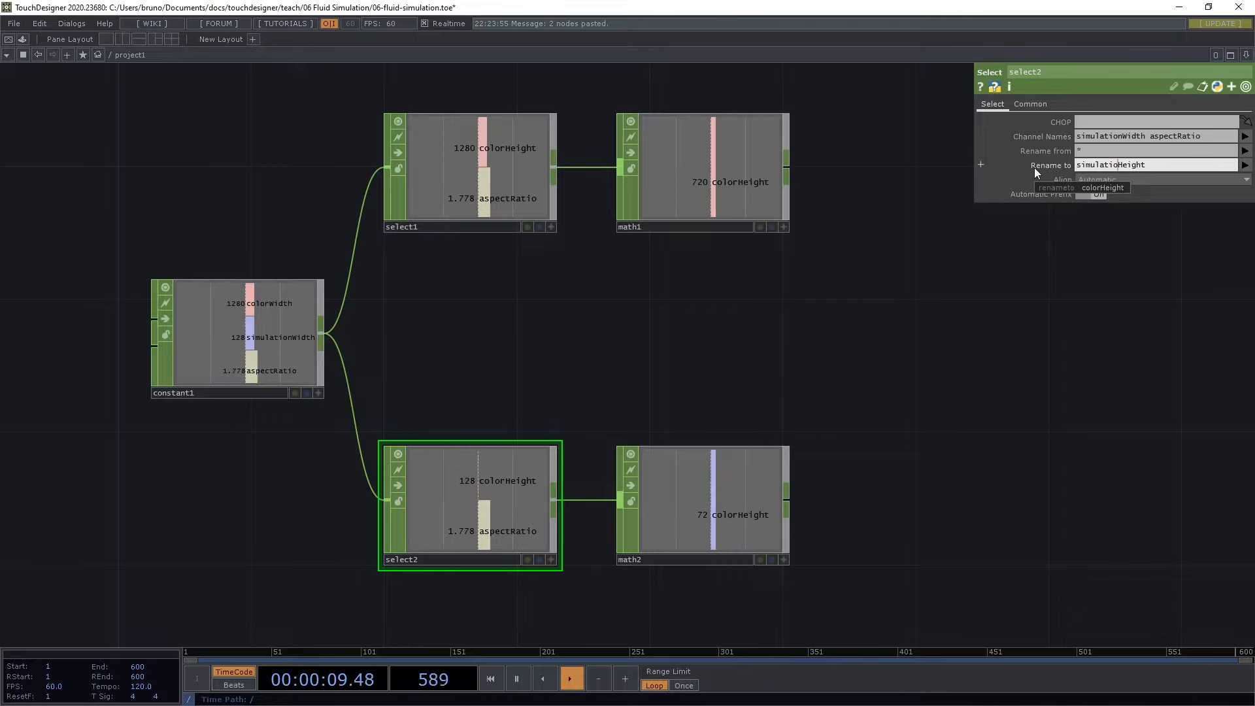
pyautogui.press('Return')
# Add a Merge CHOP to the right of the two Math nodes, vertically between their rows
pyautogui.moveTo(933, 422); pyautogui.dragTo(812, 359)
pyautogui.moveTo(812, 361); pyautogui.dragTo(726, 364, button='middle')
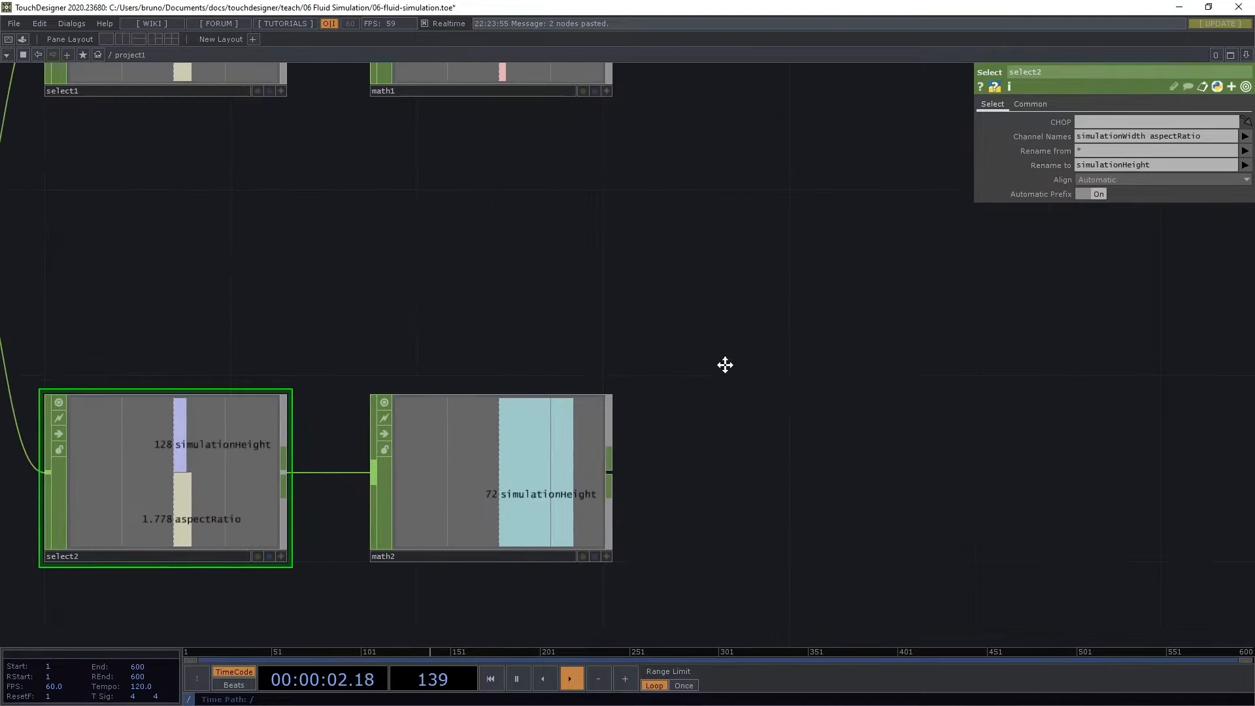
pyautogui.moveTo(725, 363); pyautogui.dragTo(766, 428)
pyautogui.moveTo(766, 428); pyautogui.dragTo(772, 374, button='middle')
pyautogui.press('Tab')
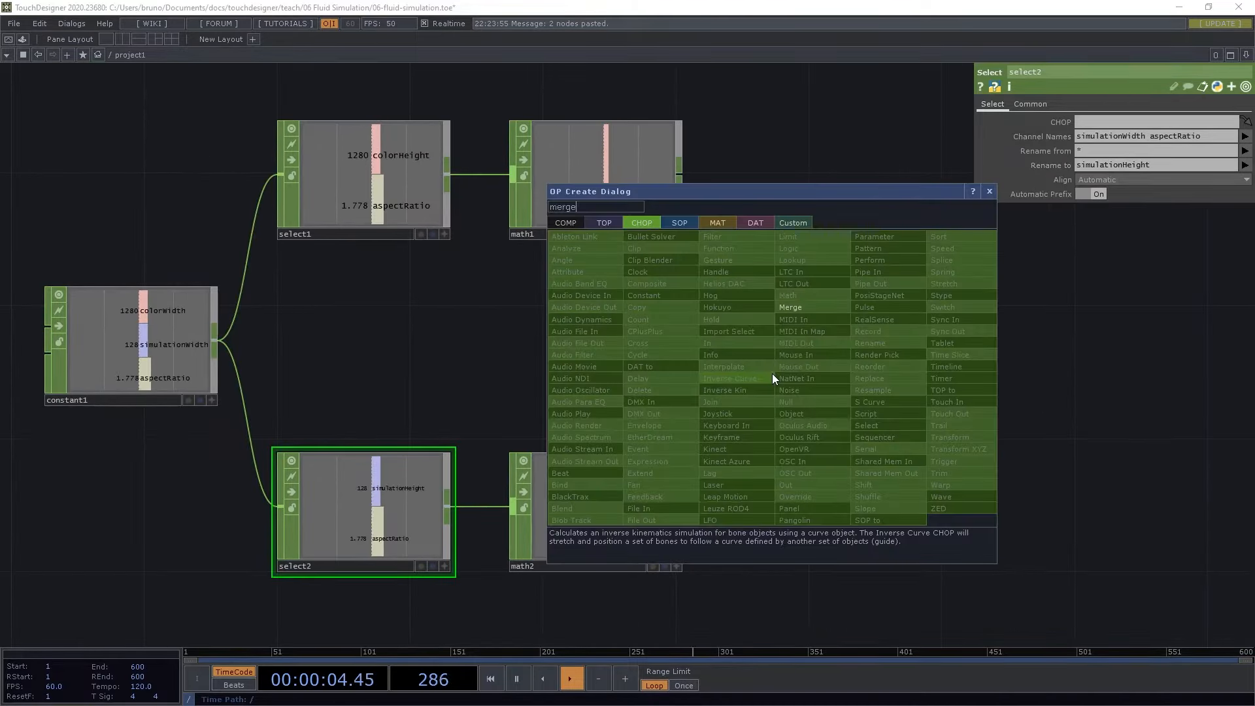
pyautogui.click(804, 313)
pyautogui.click(818, 349)
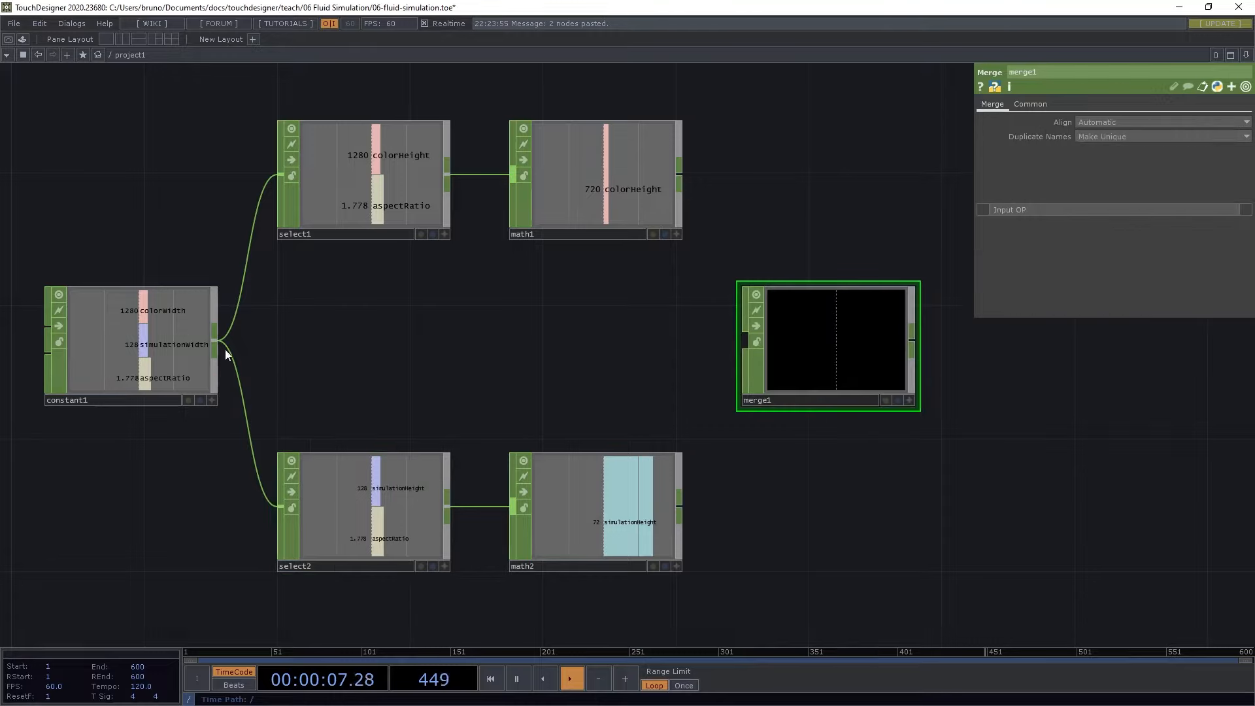
# Connect the upper Math, the Constant and the lower Math outputs to the Merge CHOP's input
pyautogui.click(679, 175)
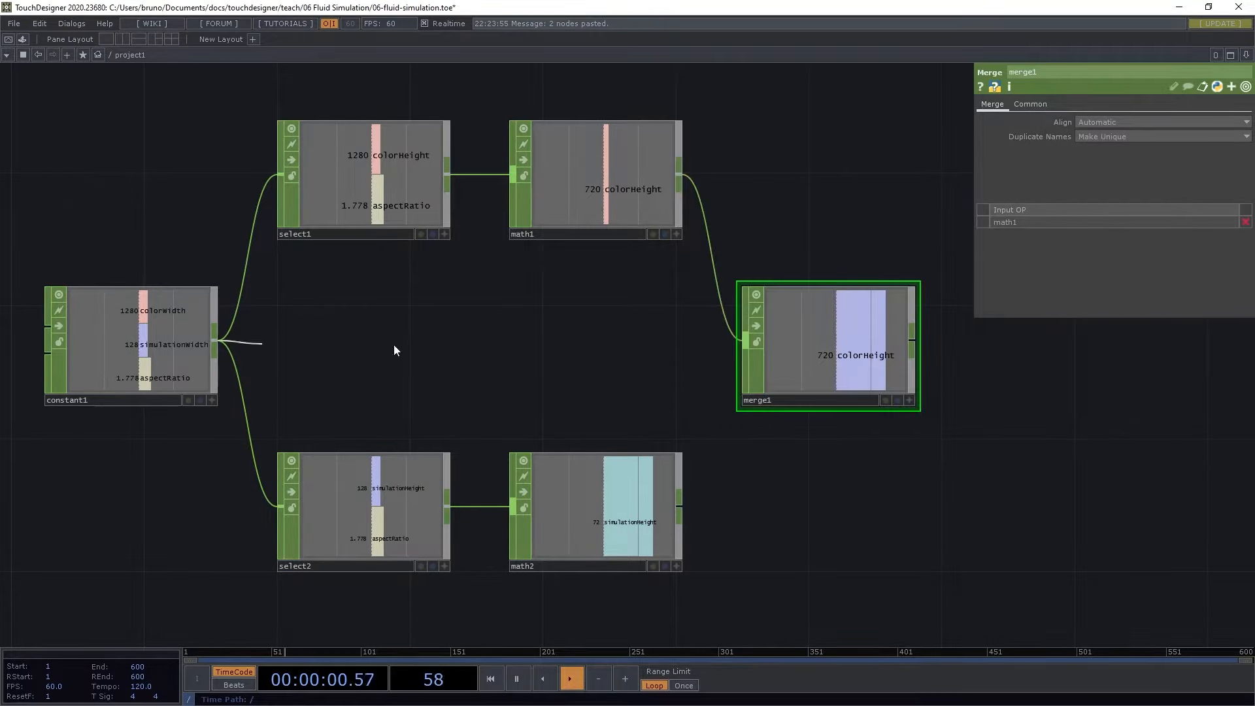
pyautogui.click(739, 347)
pyautogui.click(680, 508)
pyautogui.click(733, 352)
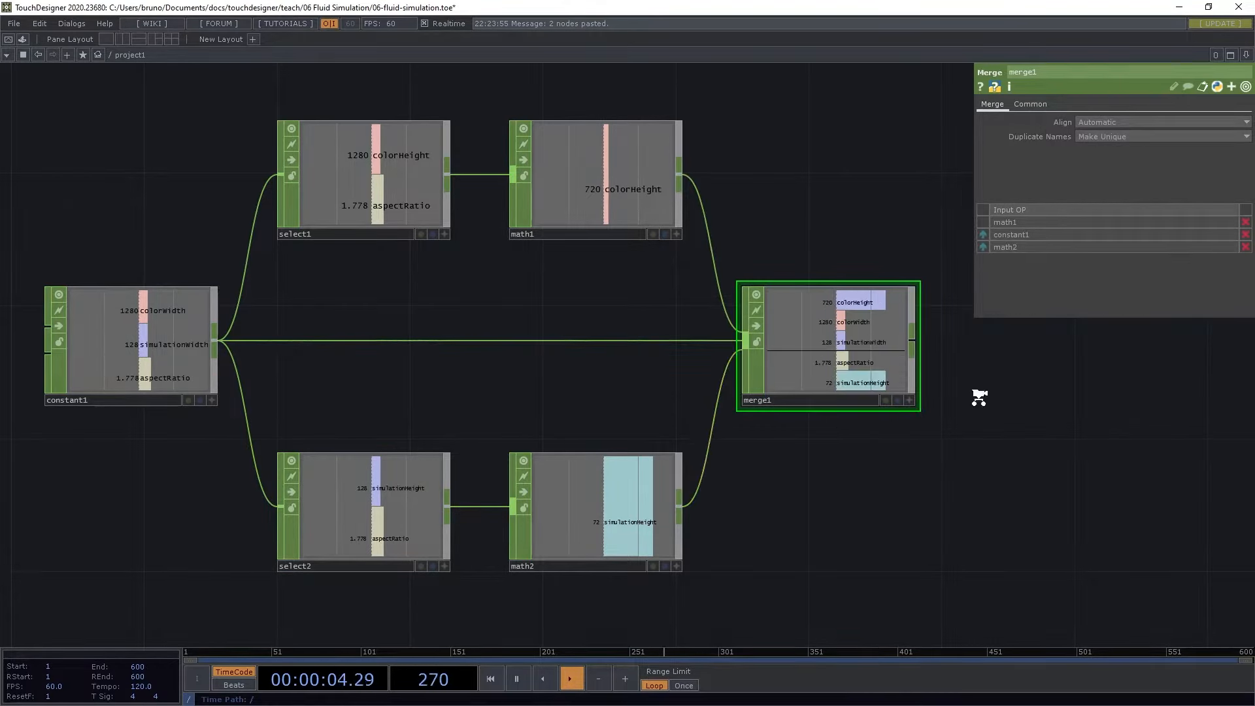
pyautogui.scroll(4, 857, 424)
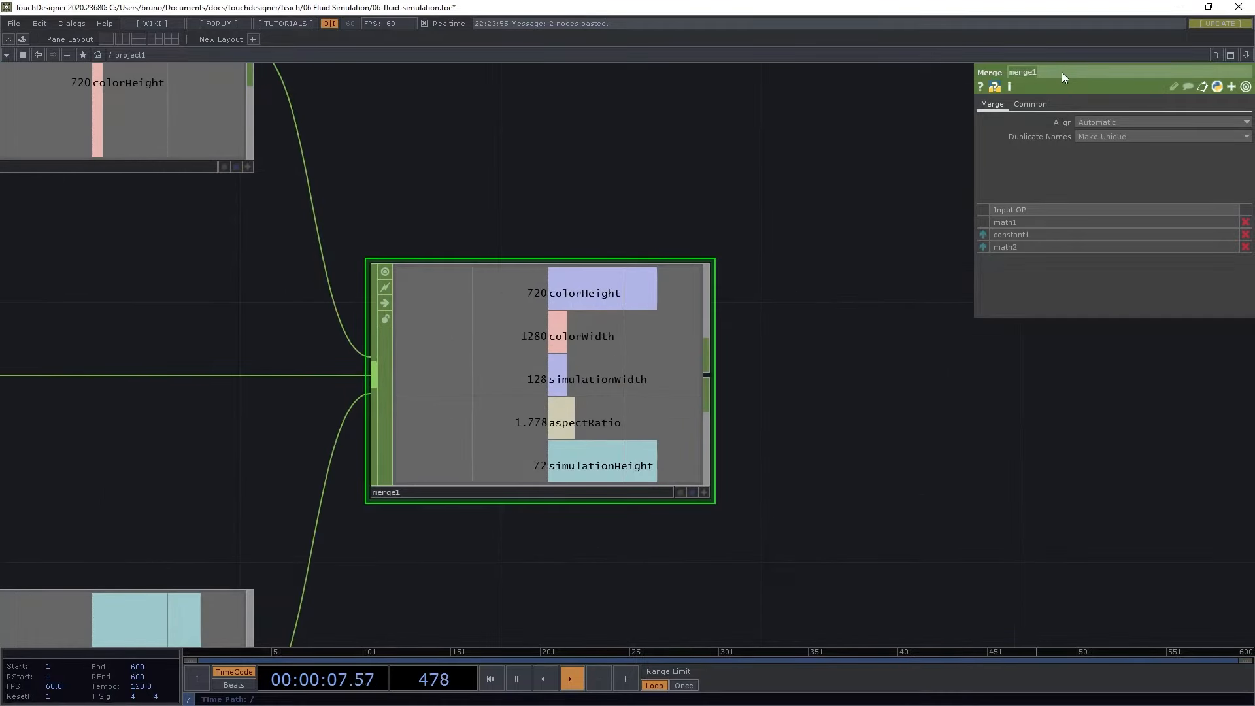
# Rename the Merge CHOP as sizes
pyautogui.click(1061, 71)
pyautogui.write('sizes')
pyautogui.press('Return')
# Add a Constant TOP just before the color Null and set its color to black (0, 0, 0)
pyautogui.scroll(-3, 653, 212)
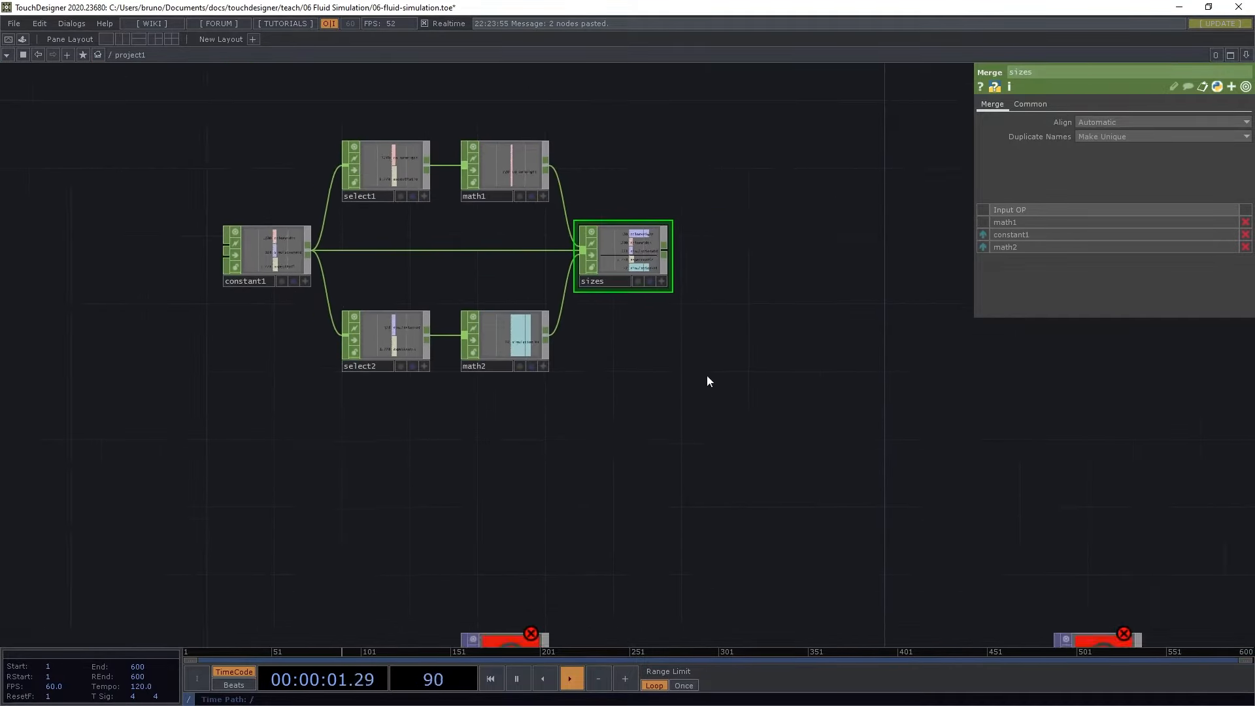
pyautogui.moveTo(706, 378); pyautogui.dragTo(366, 224)
pyautogui.moveTo(460, 154); pyautogui.dragTo(559, 441, button='right')
pyautogui.moveTo(559, 441); pyautogui.dragTo(666, 397)
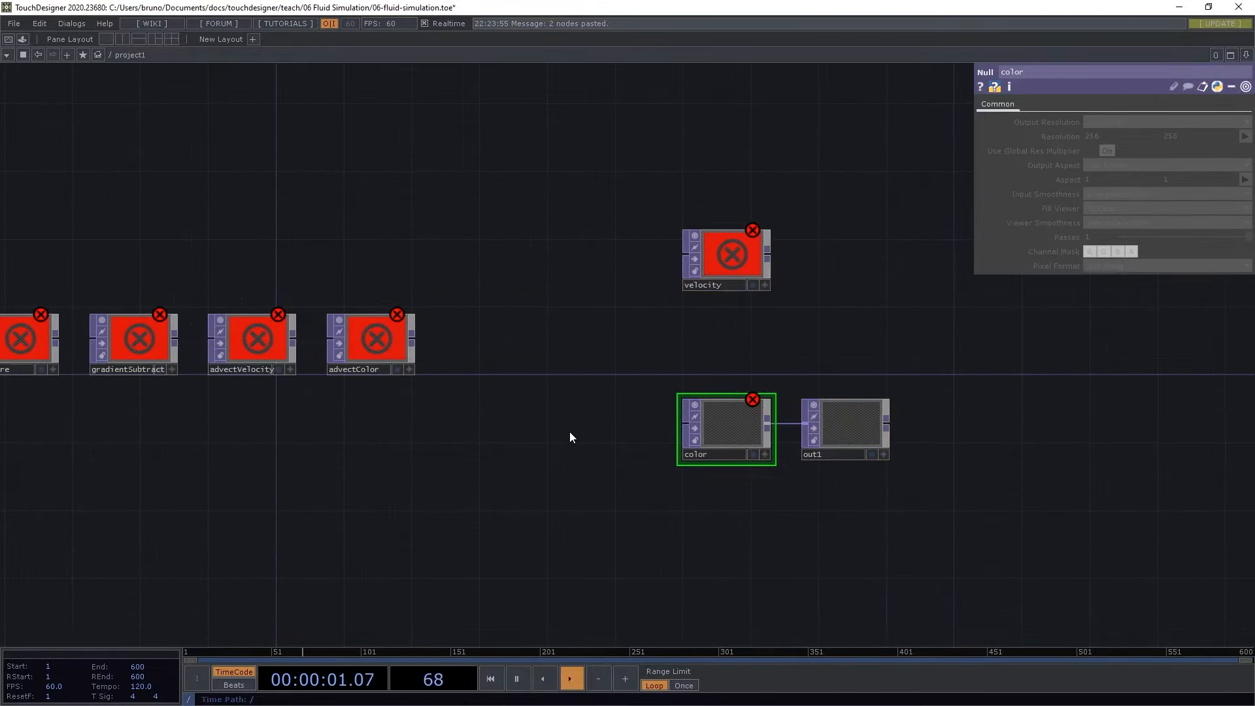
pyautogui.press('Tab')
pyautogui.write('const')
pyautogui.click(390, 277)
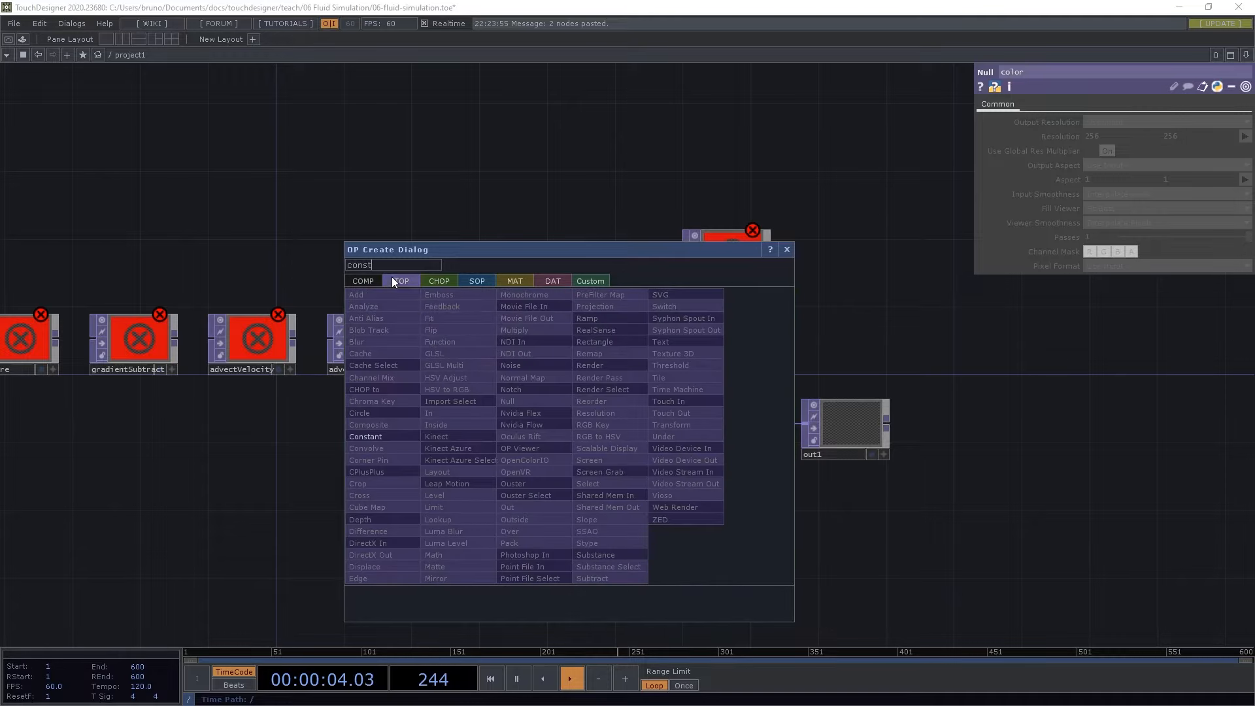
pyautogui.click(385, 438)
pyautogui.click(620, 431)
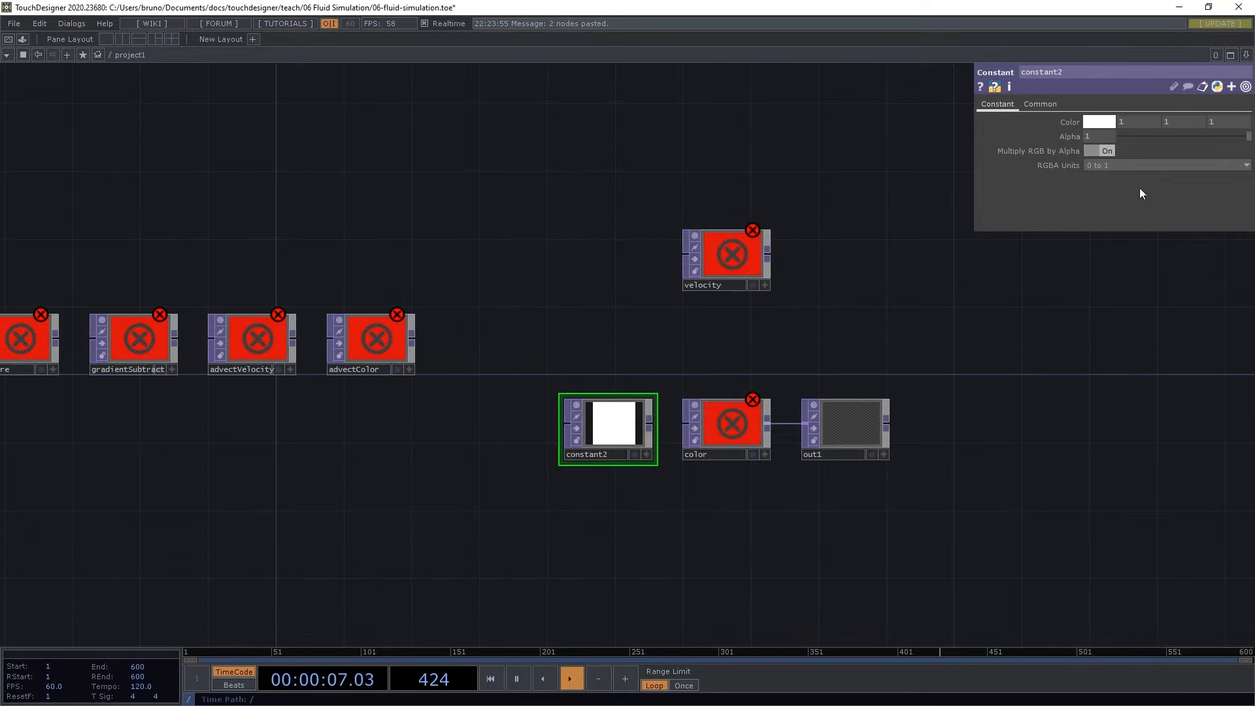
pyautogui.moveTo(1102, 124); pyautogui.dragTo(1100, 120)
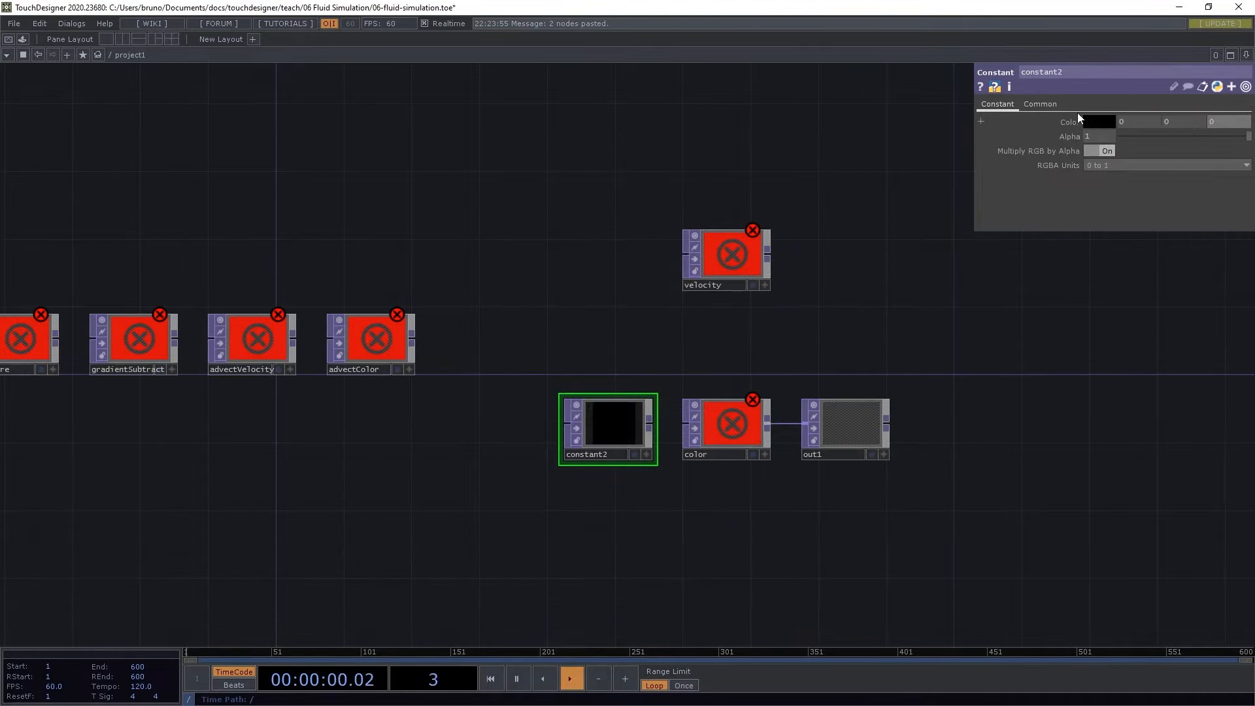
# Link the new Constant TOP's resolution width and height to the colorWidth and colorHeight channels of sizes
pyautogui.click(1040, 104)
pyautogui.moveTo(596, 191); pyautogui.dragTo(749, 385)
pyautogui.moveTo(468, 202); pyautogui.dragTo(635, 328)
pyautogui.scroll(3, 437, 212)
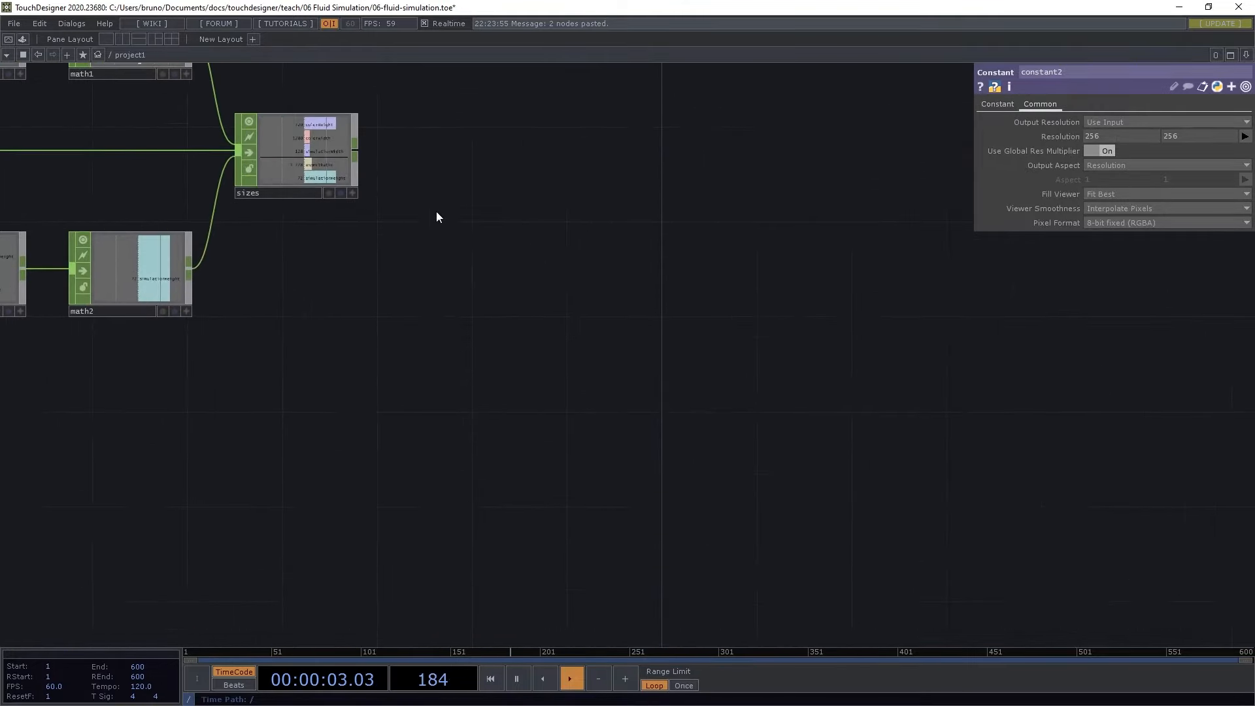
pyautogui.moveTo(364, 201); pyautogui.dragTo(394, 245)
pyautogui.click(380, 239)
pyautogui.scroll(2, 444, 170)
pyautogui.moveTo(303, 191); pyautogui.dragTo(1103, 138)
pyautogui.click(1092, 132)
pyautogui.moveTo(304, 169); pyautogui.dragTo(1176, 136)
pyautogui.click(1179, 130)
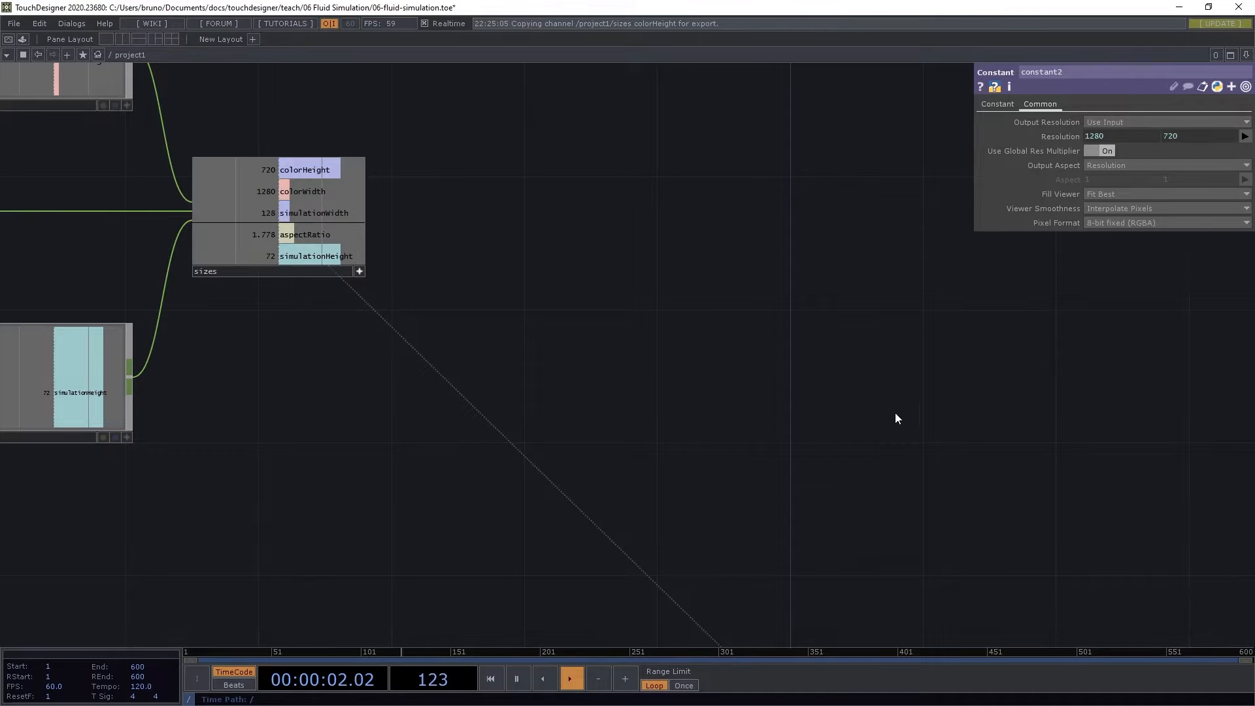
# Shift the velocity, color and out1 nodes right to make room, and connect the Constant TOP to the color Null
pyautogui.scroll(-3, 896, 413)
pyautogui.moveTo(925, 500); pyautogui.dragTo(786, 328)
pyautogui.moveTo(881, 619); pyautogui.dragTo(546, 294)
pyautogui.moveTo(596, 252); pyautogui.dragTo(531, 237)
pyautogui.moveTo(597, 100); pyautogui.dragTo(761, 411, button='right')
pyautogui.moveTo(660, 414); pyautogui.dragTo(810, 406)
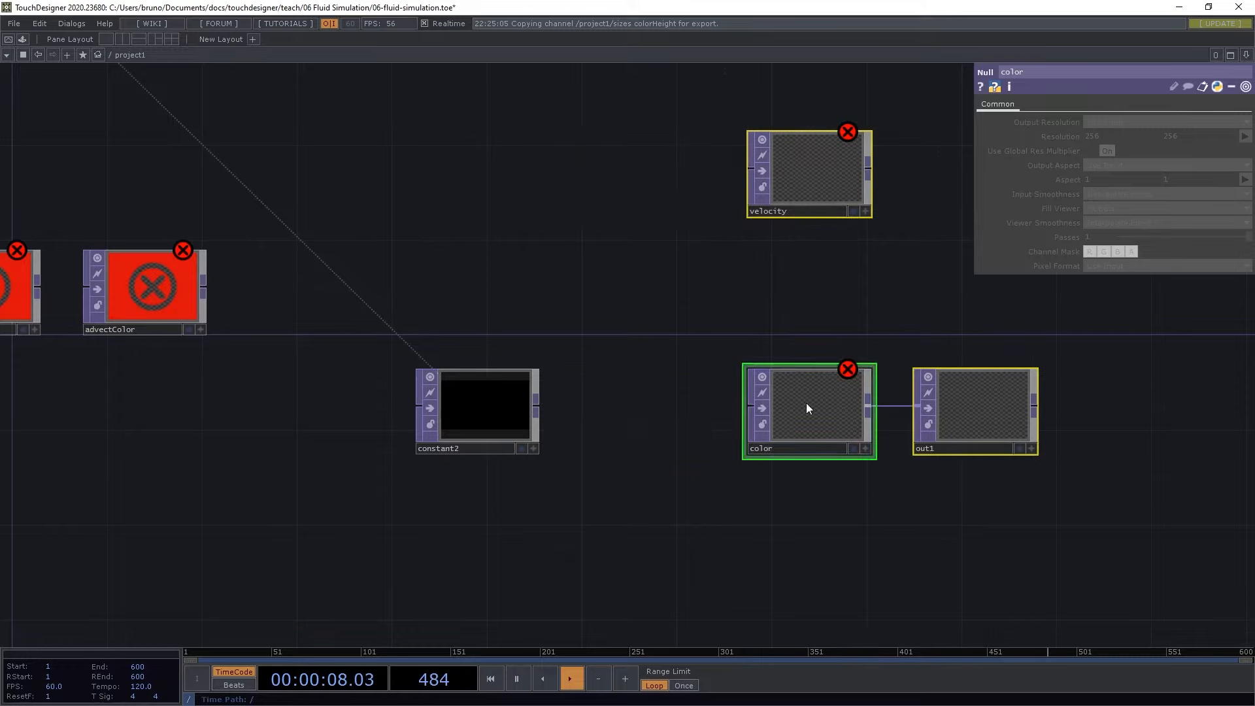
pyautogui.moveTo(536, 407); pyautogui.dragTo(694, 411)
# Insert a GLSL TOP between the Constant TOP and the color Null, and collapse its docked info DAT
pyautogui.rightClick(629, 406)
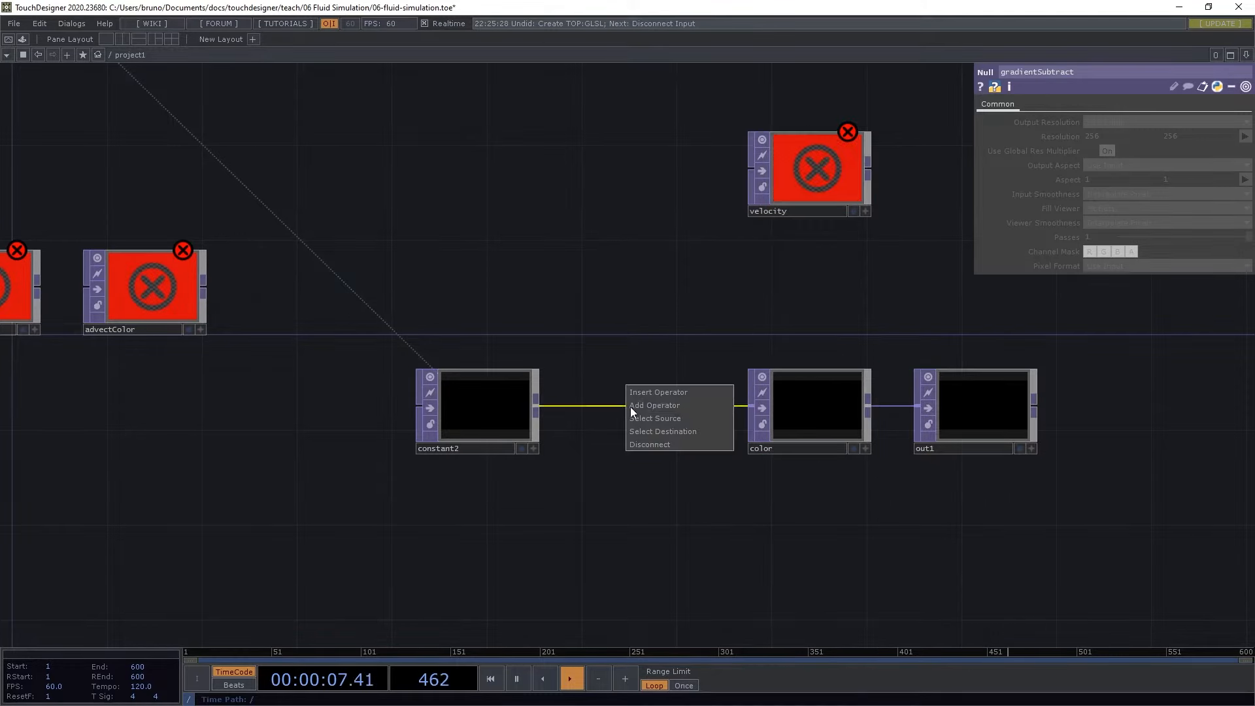
pyautogui.click(642, 397)
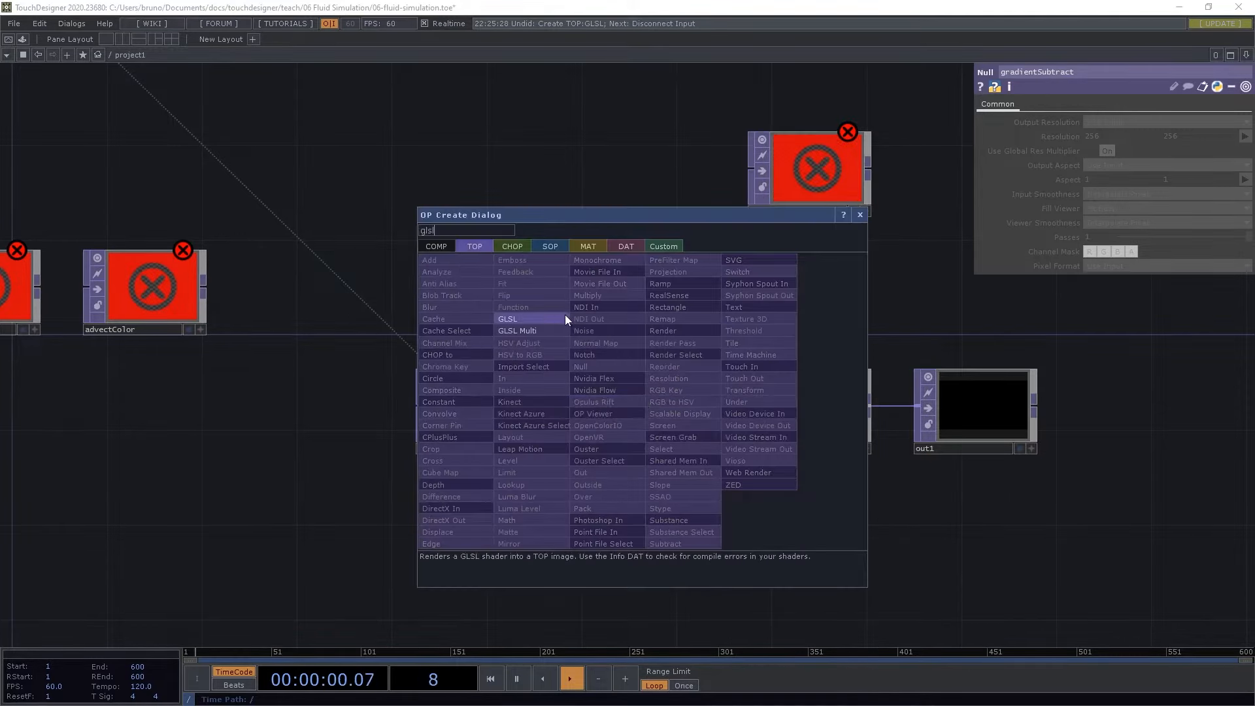
pyautogui.click(565, 317)
pyautogui.click(645, 411)
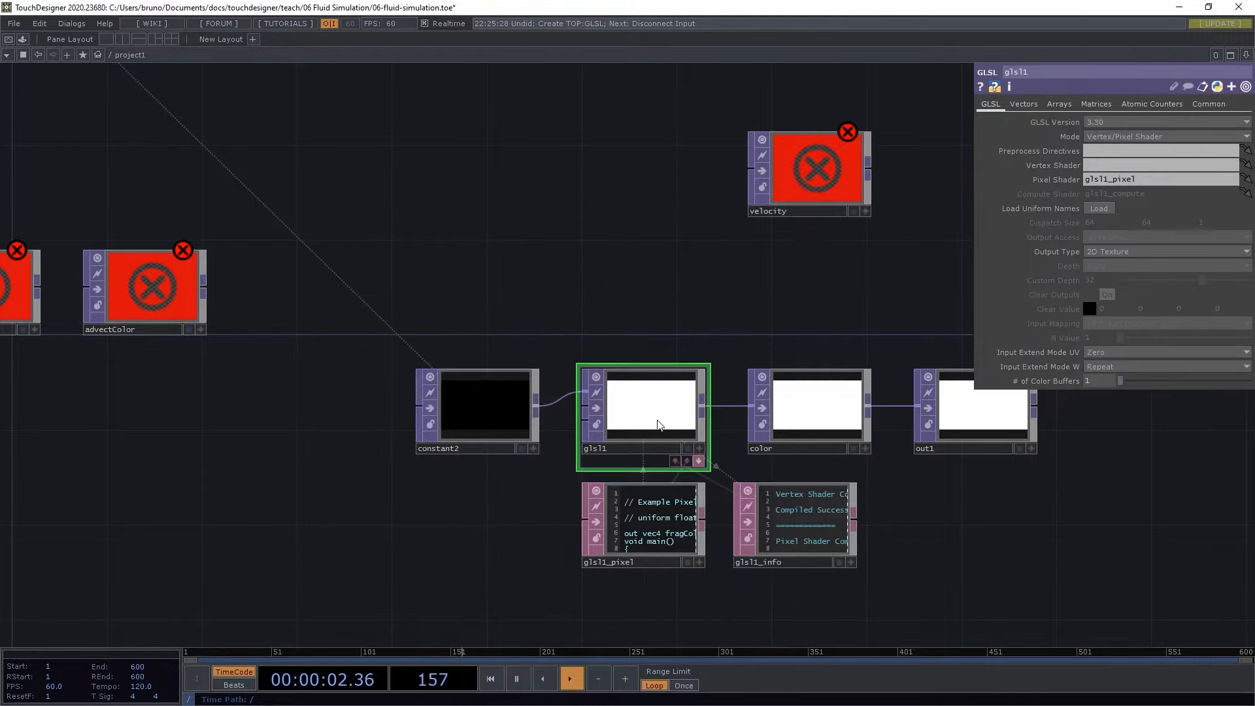
pyautogui.click(671, 461)
pyautogui.click(668, 522)
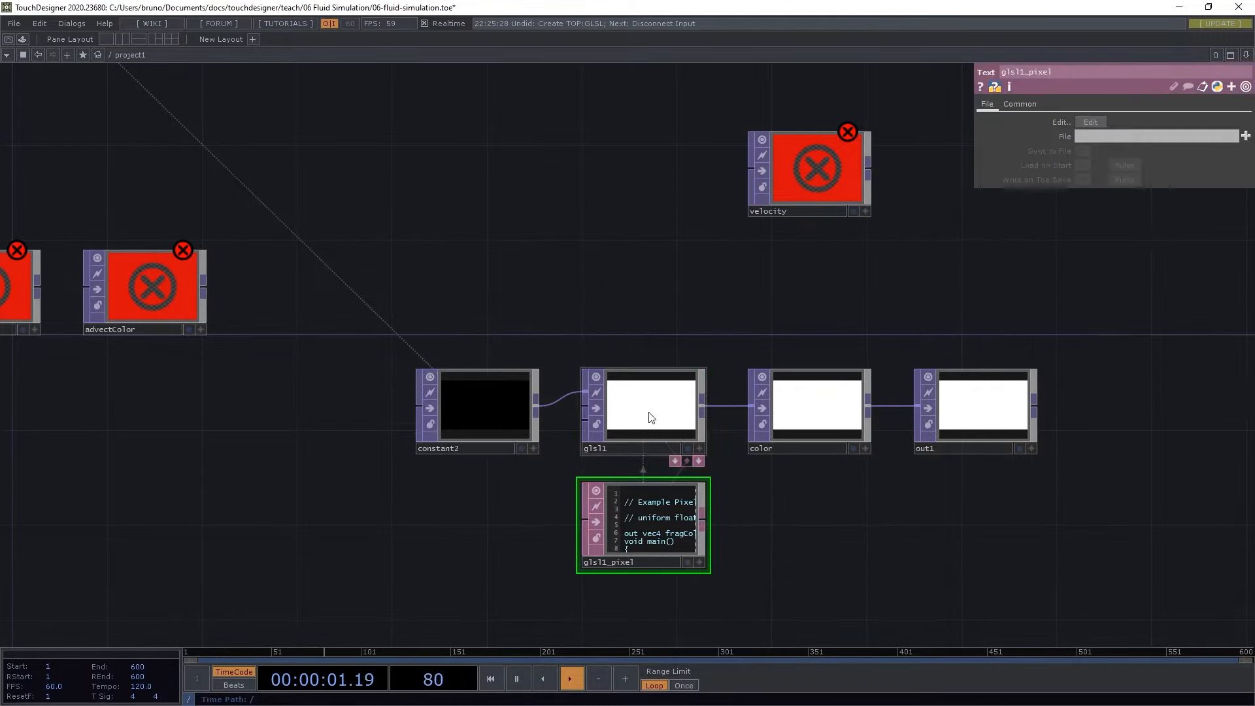
# Rename the inserted GLSL TOP as colorGLSL
pyautogui.click(651, 417)
pyautogui.click(1030, 74)
pyautogui.write('color')
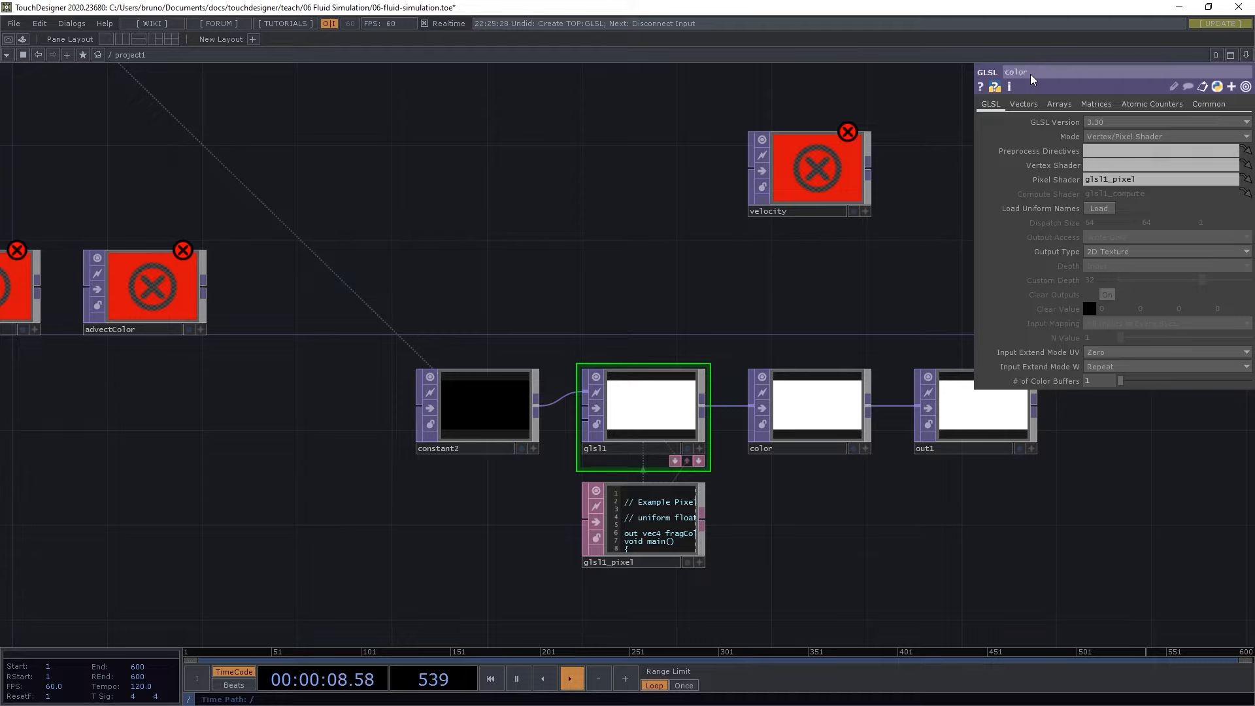
pyautogui.write('GLSL')
pyautogui.press('Return')
pyautogui.click(1003, 102)
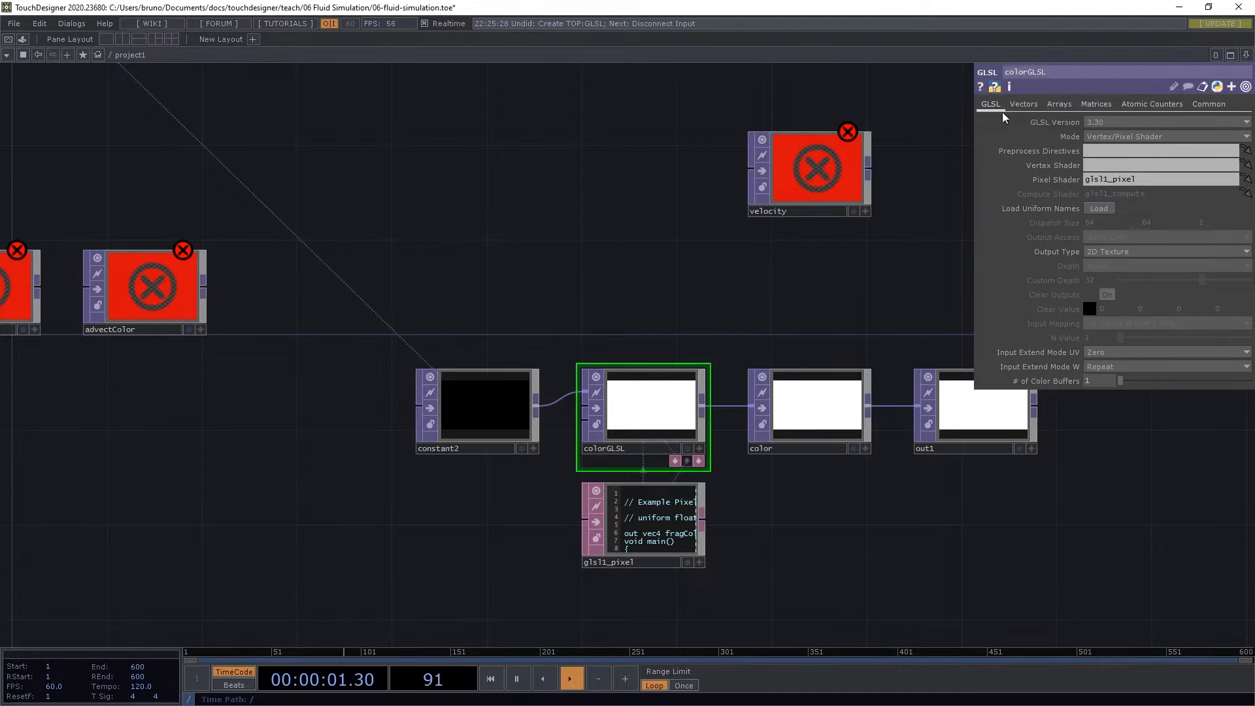
# Open the glsl1_pixel shader code in Sublime Text and maximize the editor
pyautogui.click(650, 516)
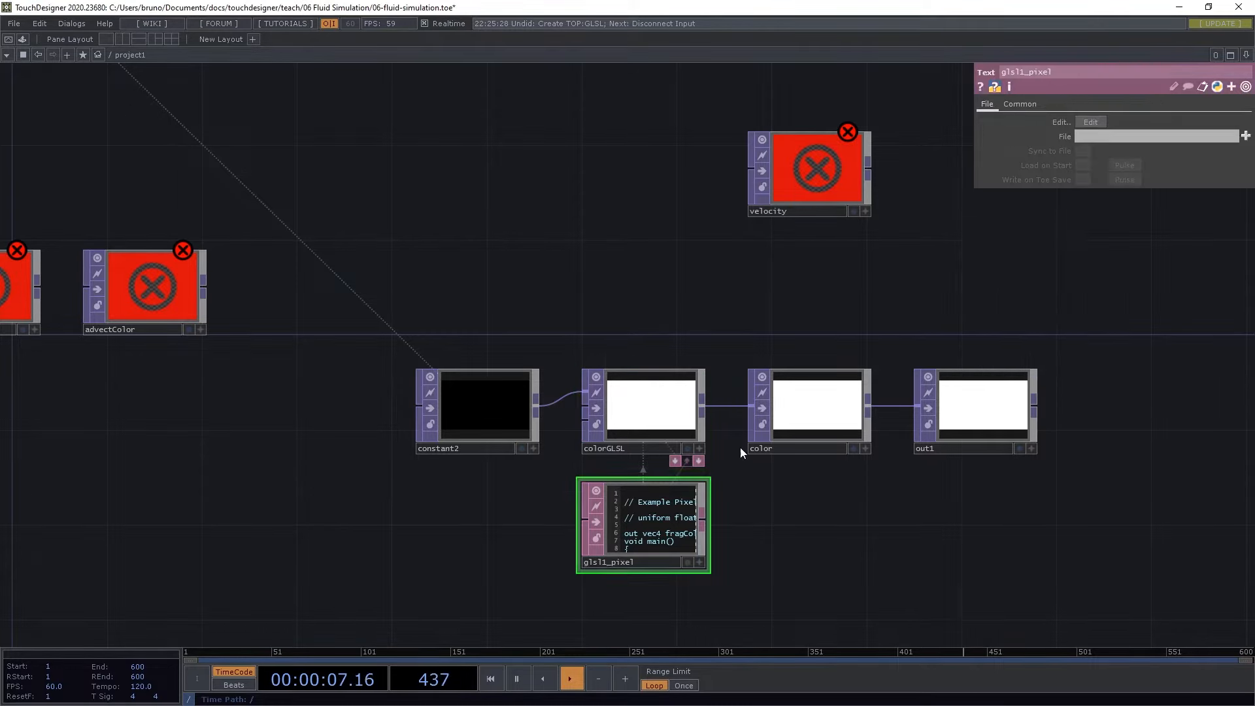
pyautogui.click(1088, 122)
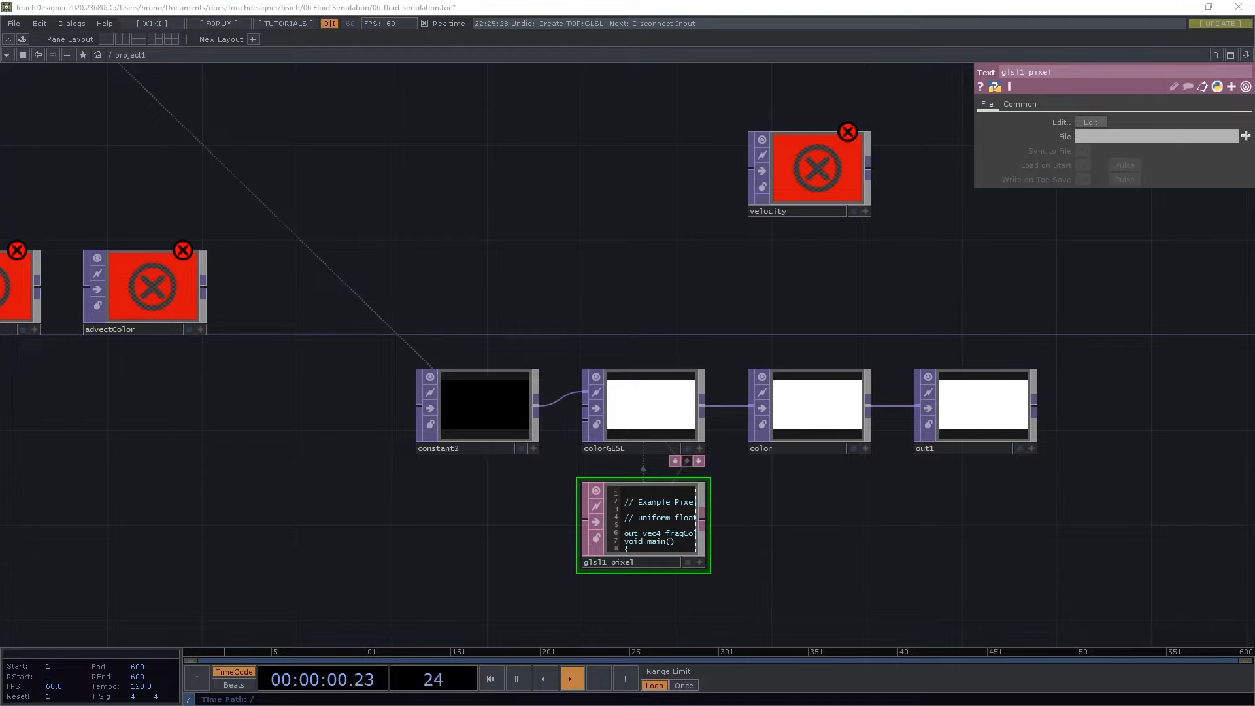
pyautogui.doubleClick(629, 64)
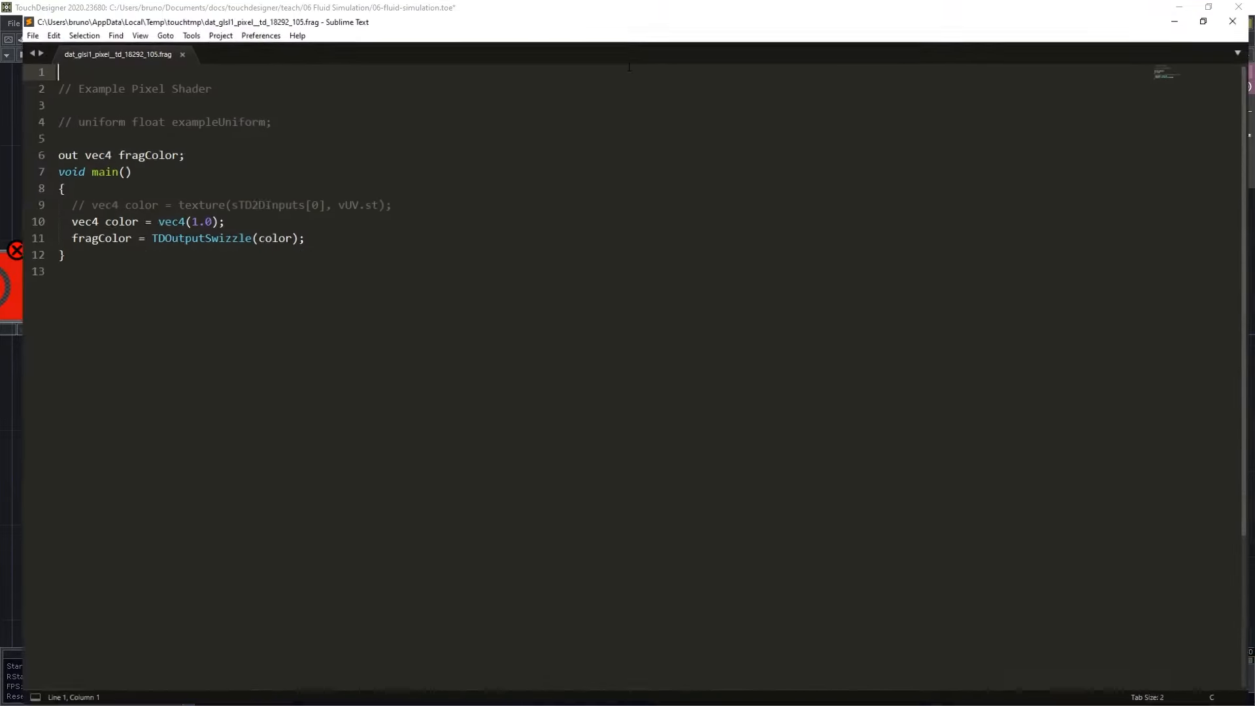
# Save the shader file as splat.frag in the shaders folder of 06 Fluid Simulation
pyautogui.hotkey('ctrl', 'shift', 's')
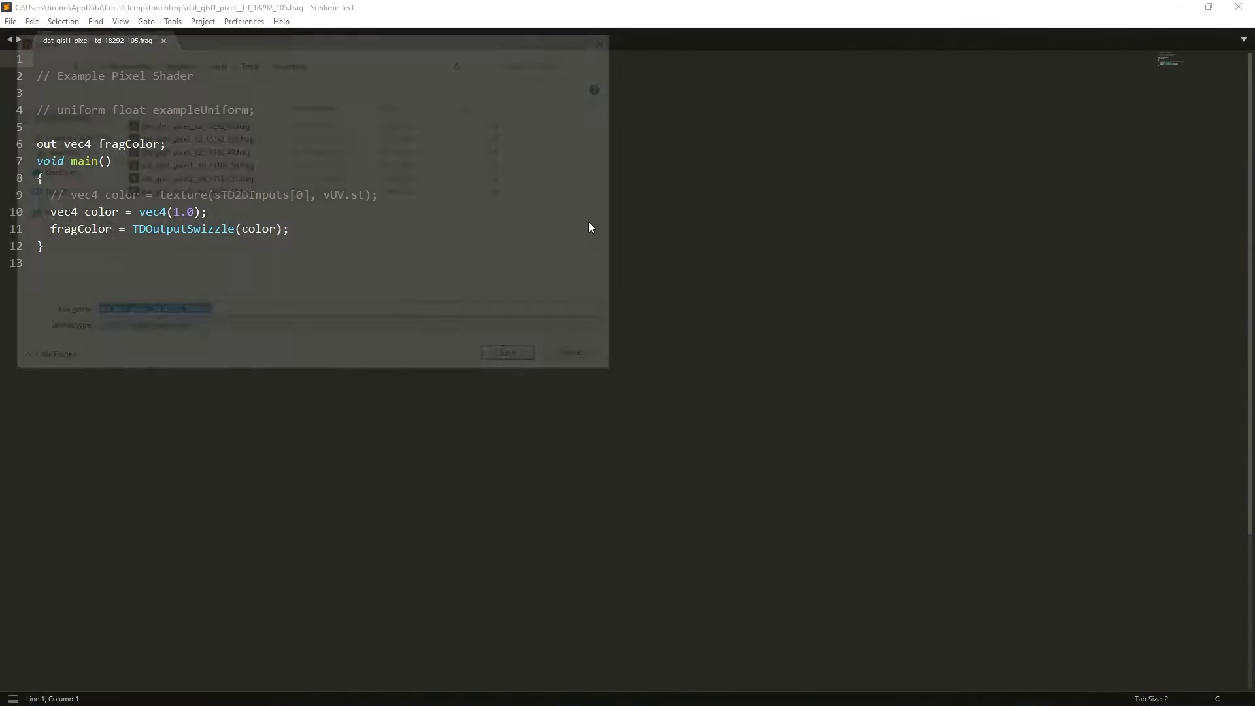
pyautogui.click(61, 257)
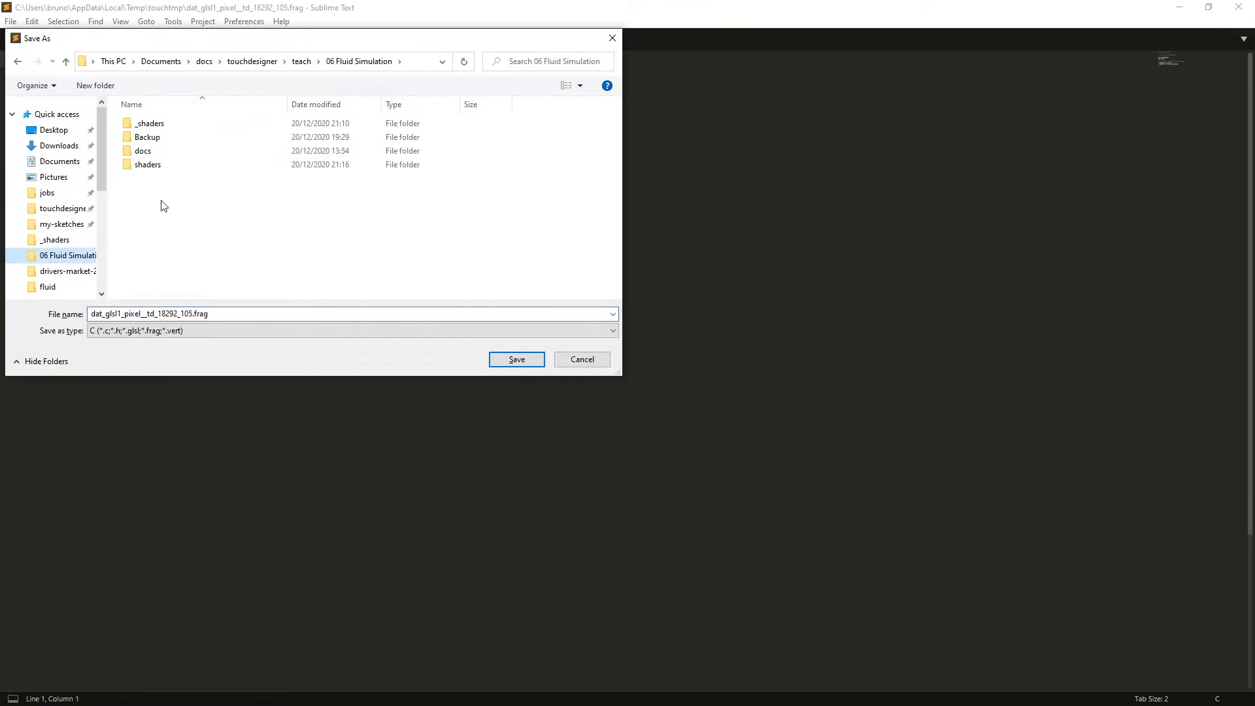
pyautogui.click(163, 171)
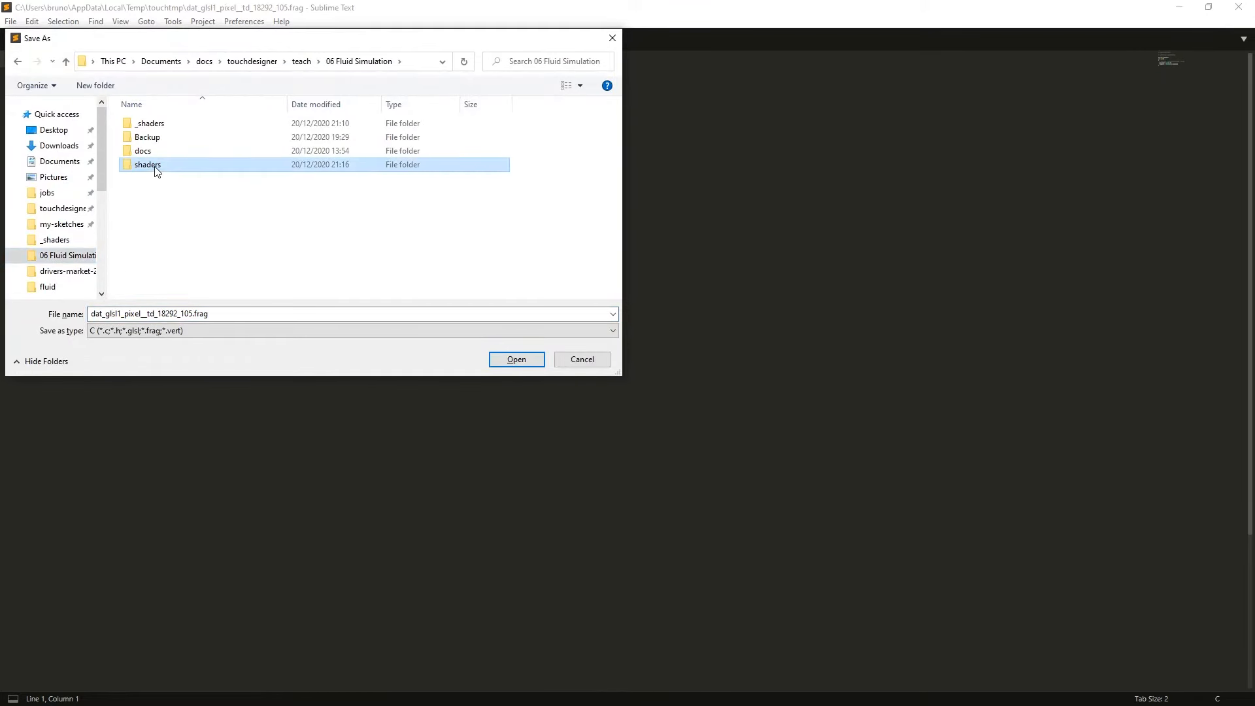
pyautogui.doubleClick(148, 165)
pyautogui.click(185, 312)
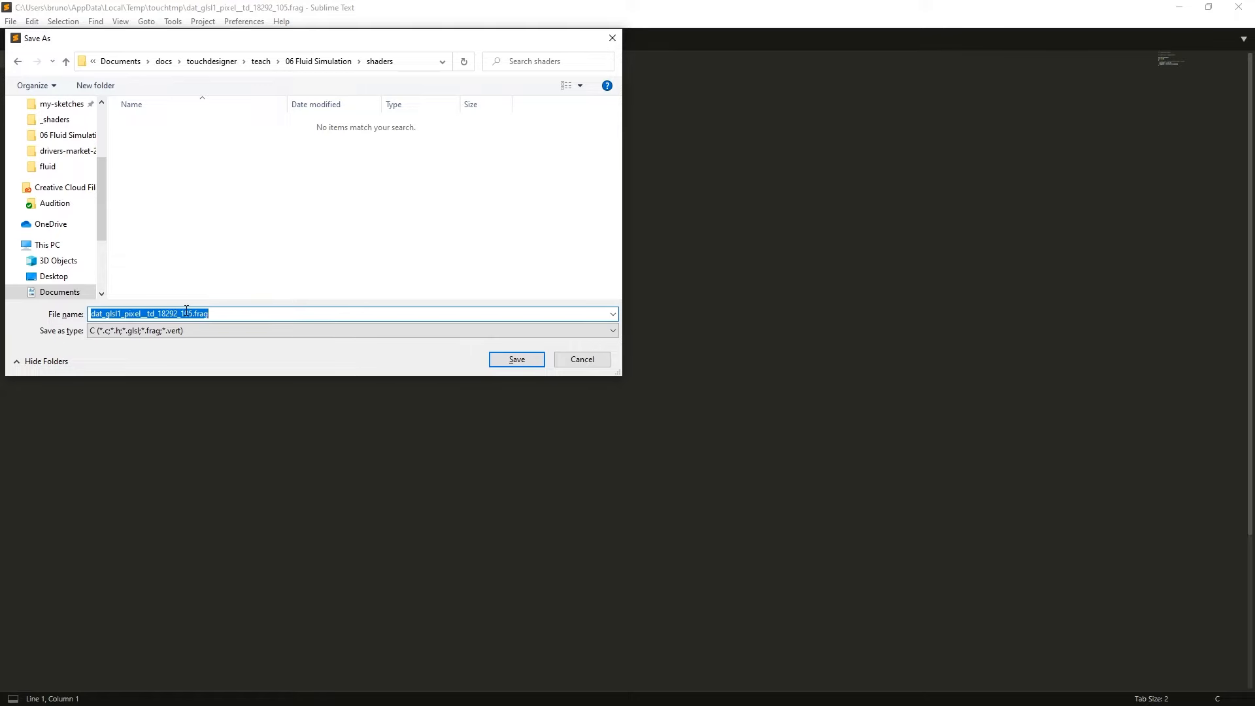
pyautogui.write('splat')
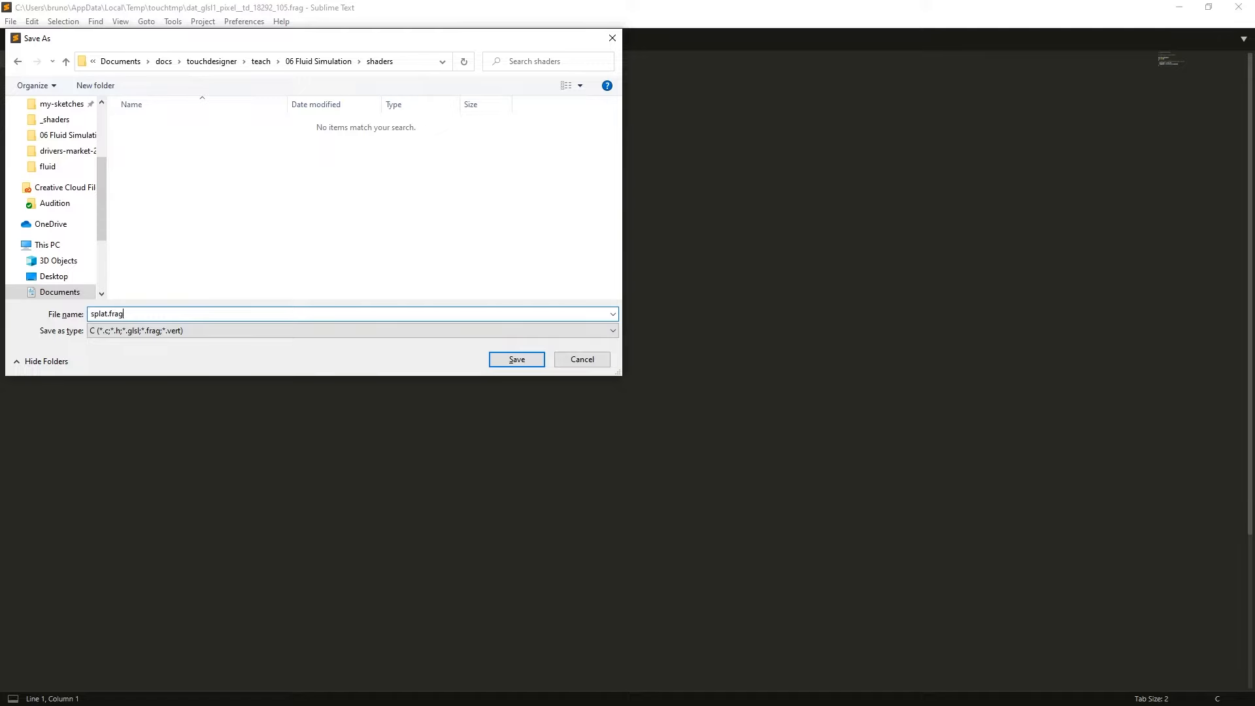
pyautogui.press('Return')
# Switch back to TouchDesigner, load shaders/splat.frag as the glsl1_pixel DAT's file, and turn on Sync to File
pyautogui.hotkey('alt', 'Tab')
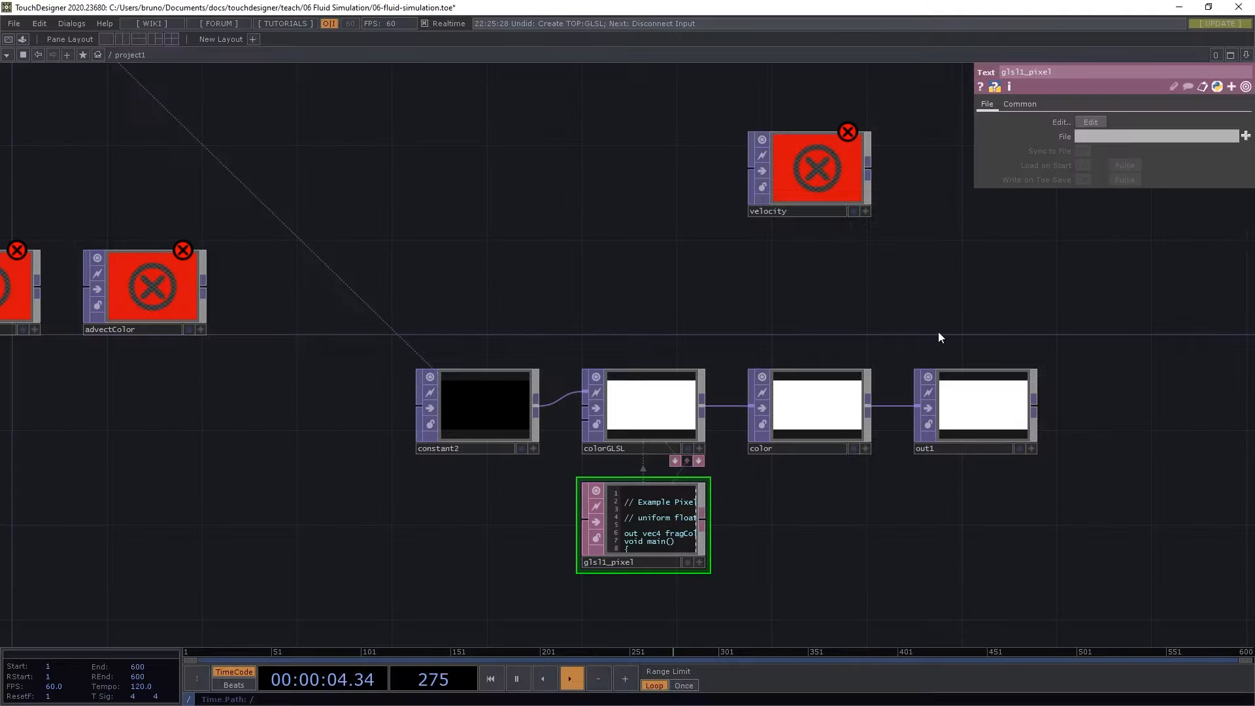
pyautogui.click(1245, 135)
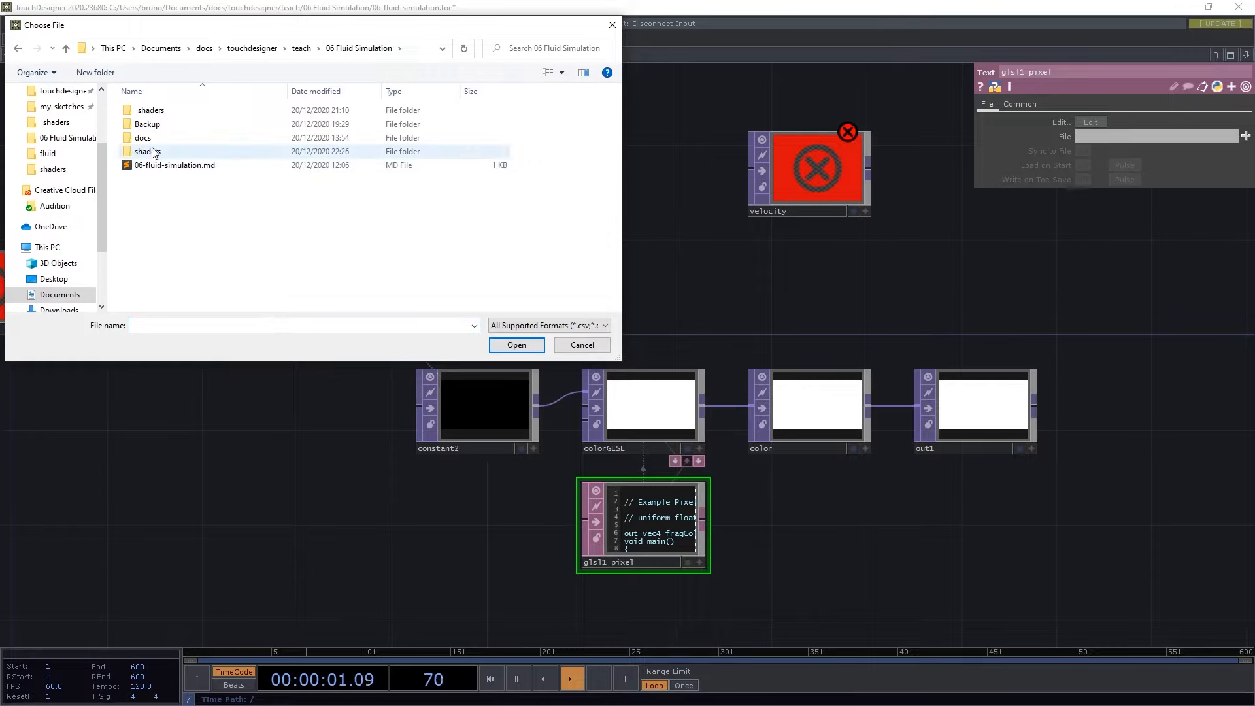
pyautogui.doubleClick(147, 151)
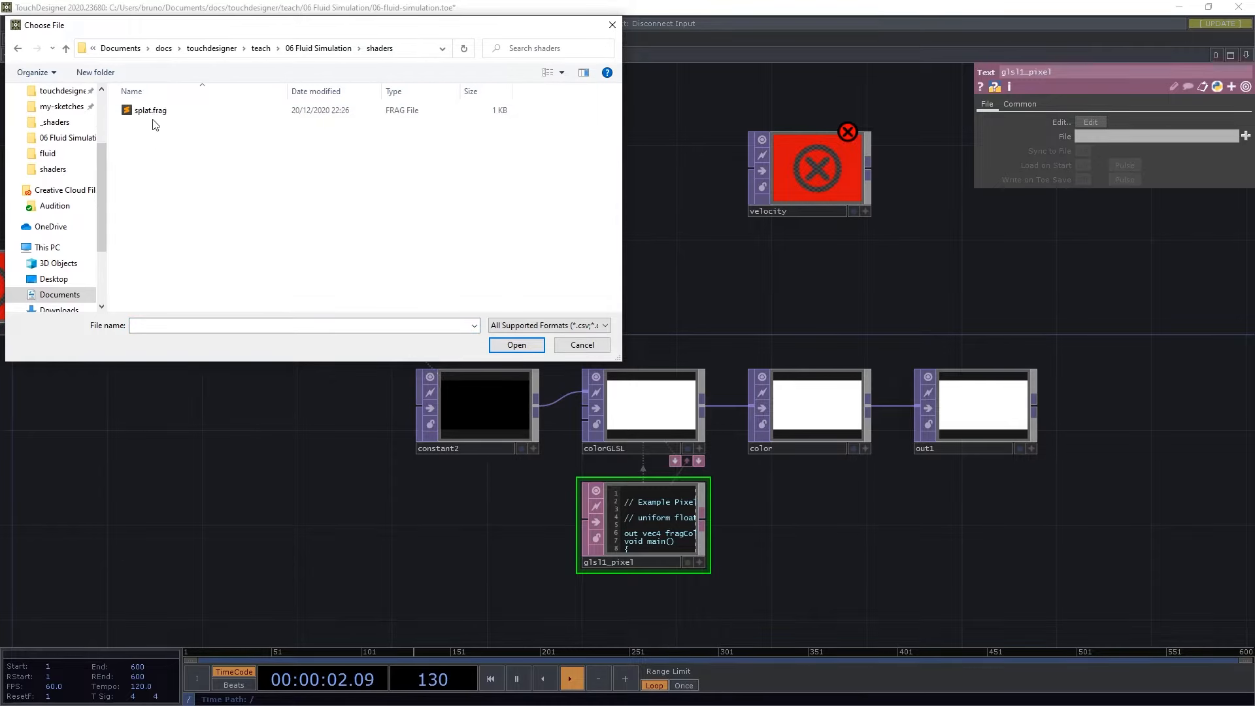
pyautogui.doubleClick(152, 110)
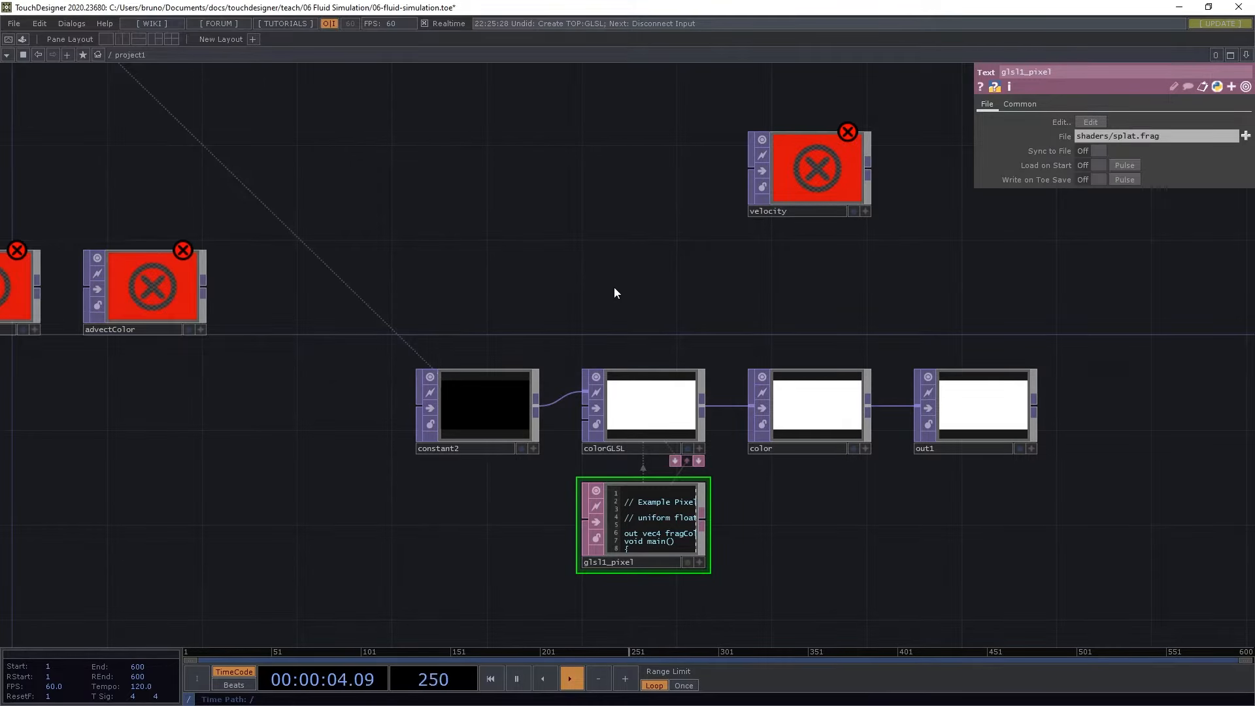
pyautogui.click(1097, 151)
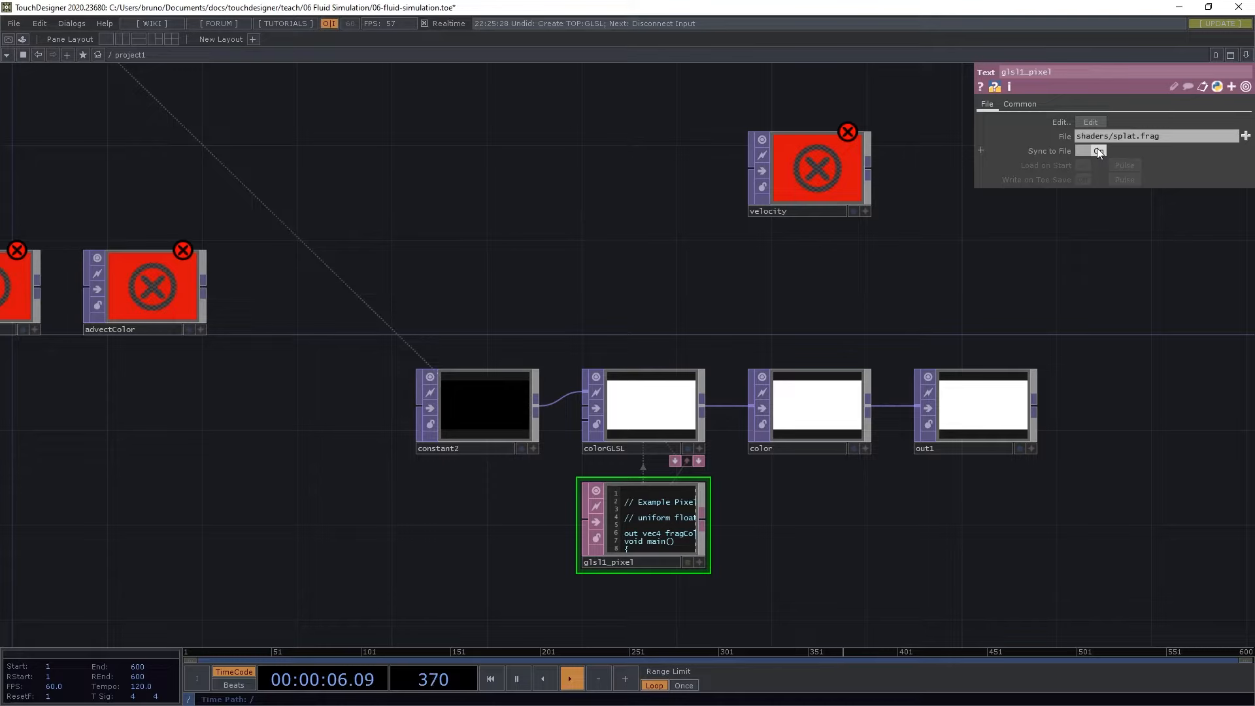
# Define four vector uniforms on colorGLSL named uPoint, uColor, uRadius and uAspectRatio
pyautogui.click(622, 406)
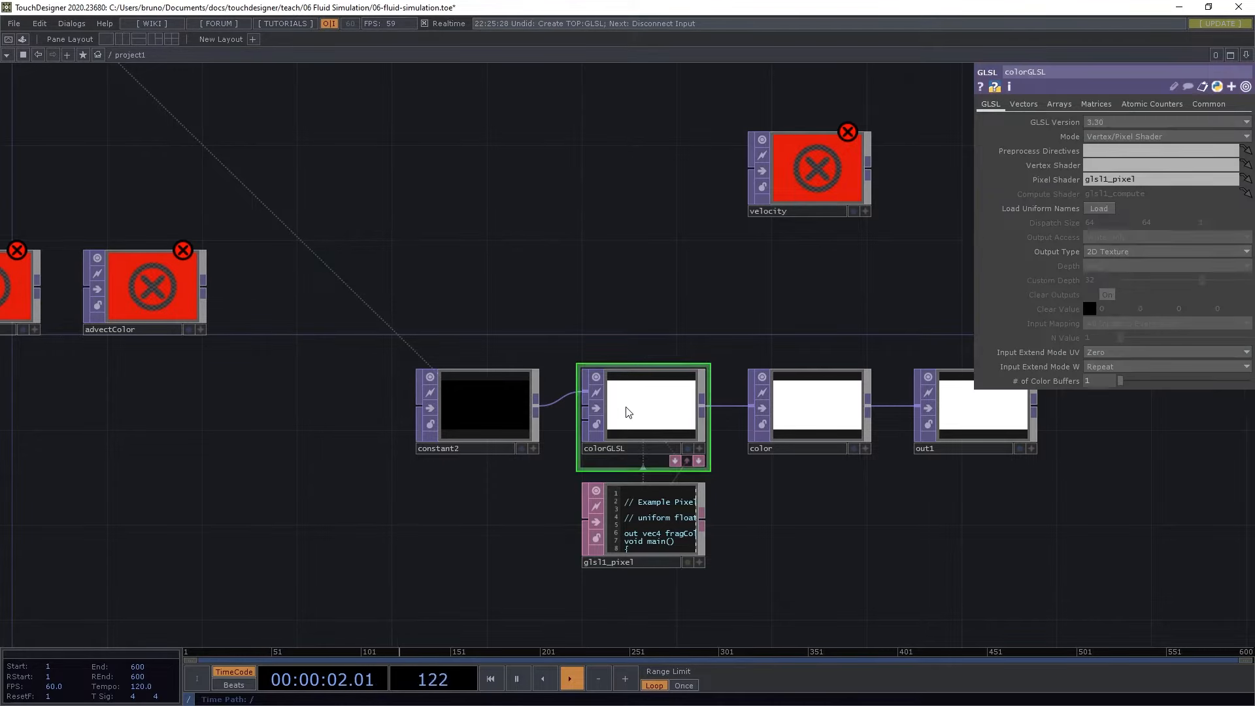
pyautogui.click(1019, 104)
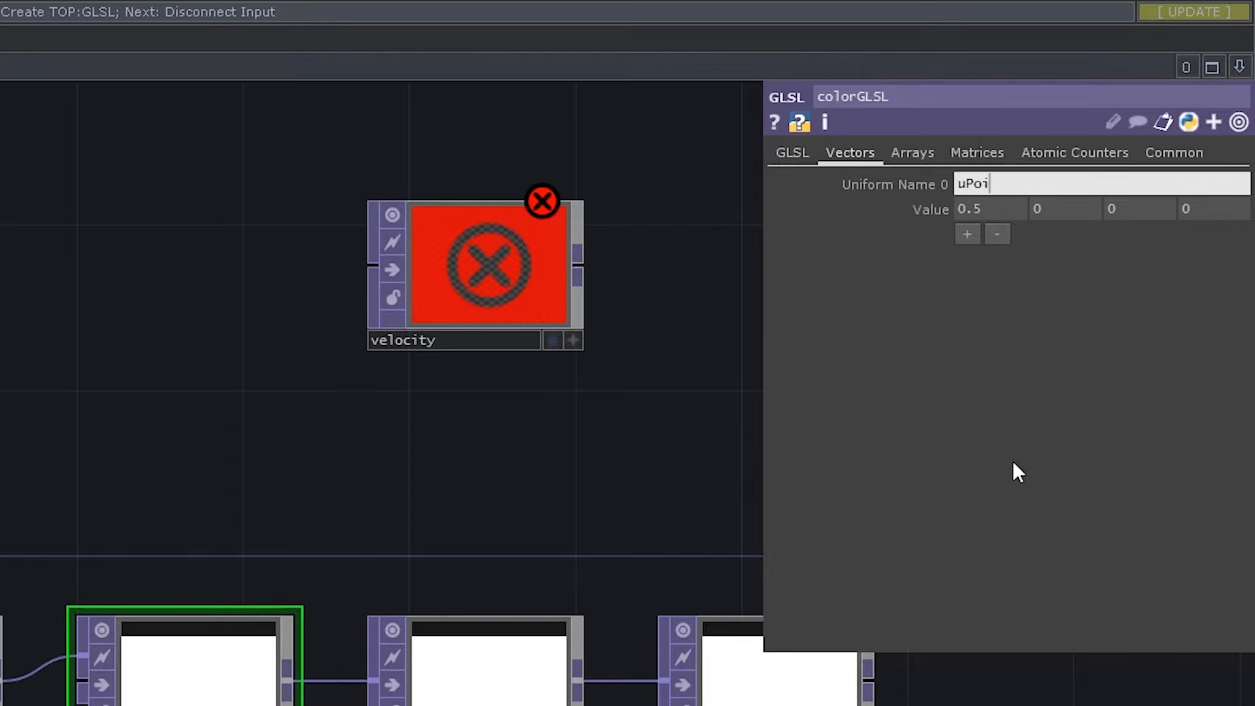
pyautogui.click(967, 237)
pyautogui.click(971, 232)
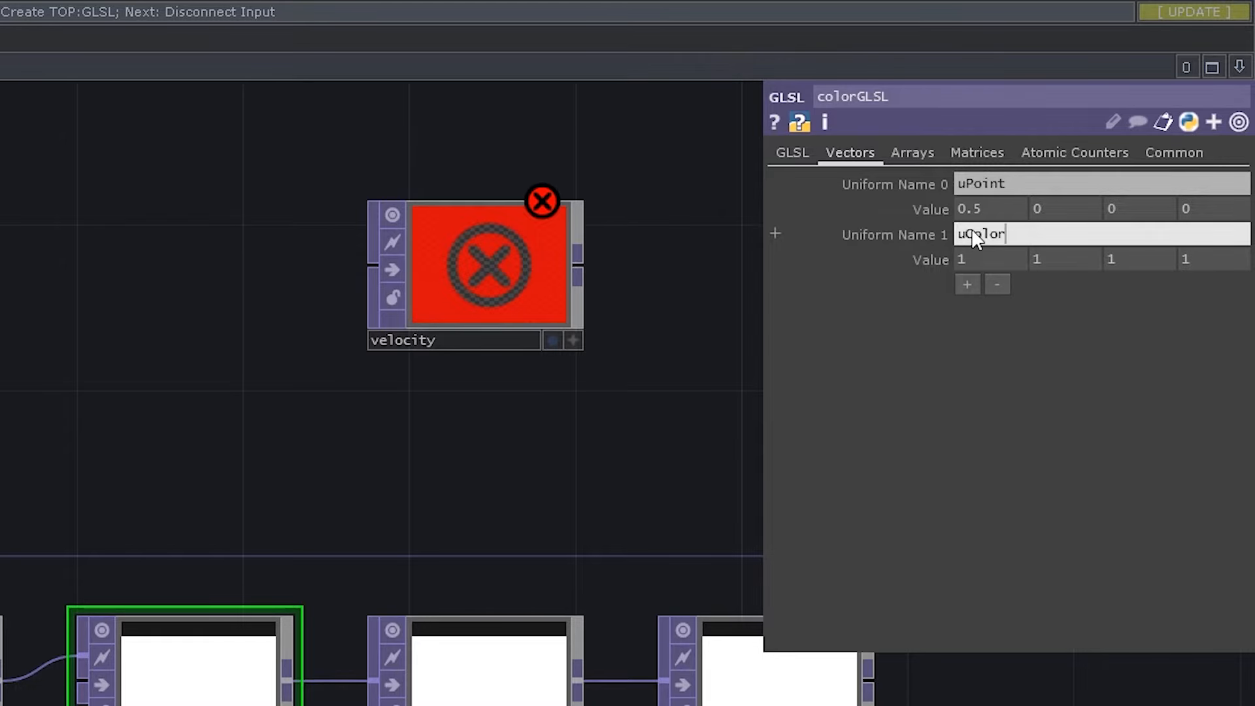
pyautogui.click(967, 284)
pyautogui.click(973, 284)
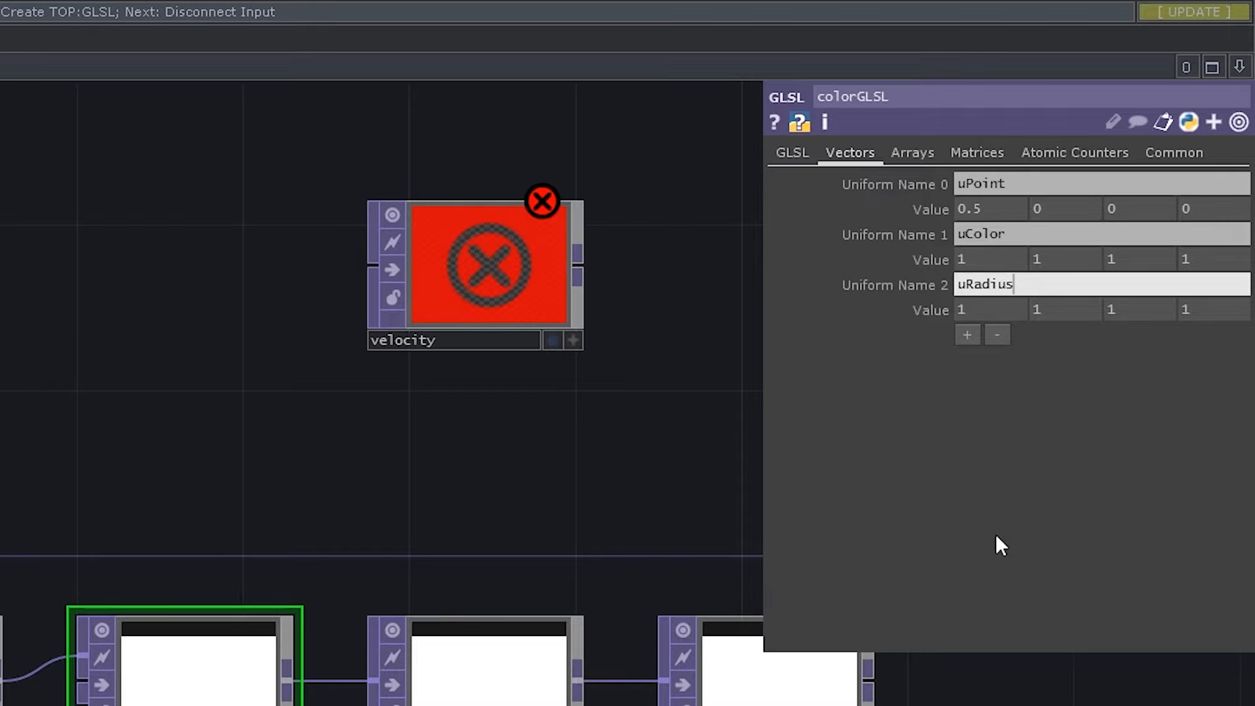
pyautogui.click(967, 334)
pyautogui.click(975, 337)
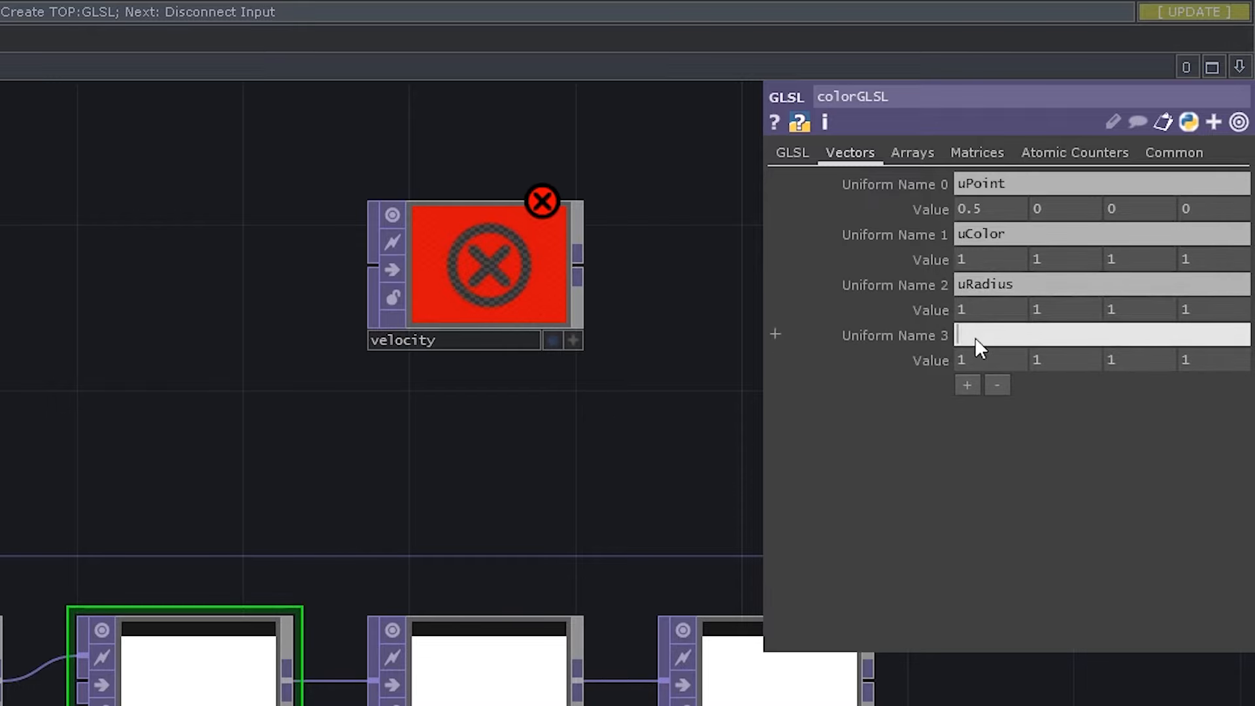
pyautogui.write('uAspectRatio')
# Link the first value of uAspectRatio to the aspectRatio channel of sizes
pyautogui.scroll(-4, 48, 328)
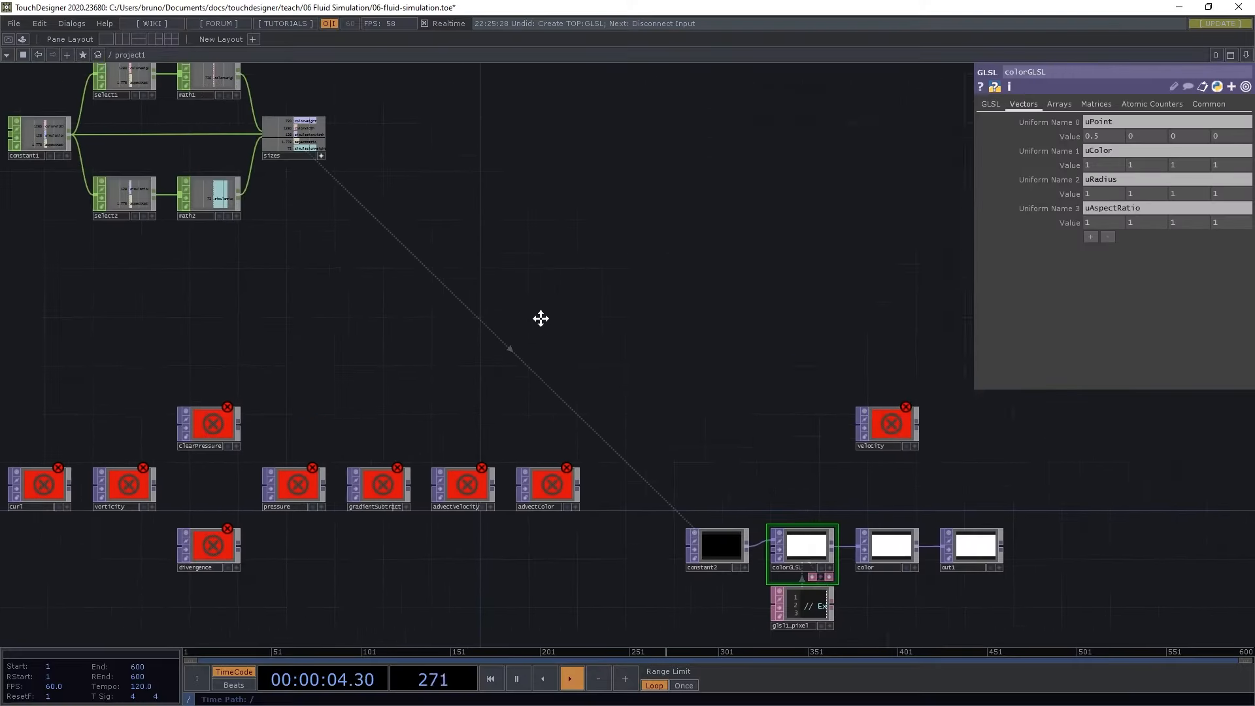
pyautogui.scroll(5, 4, 525)
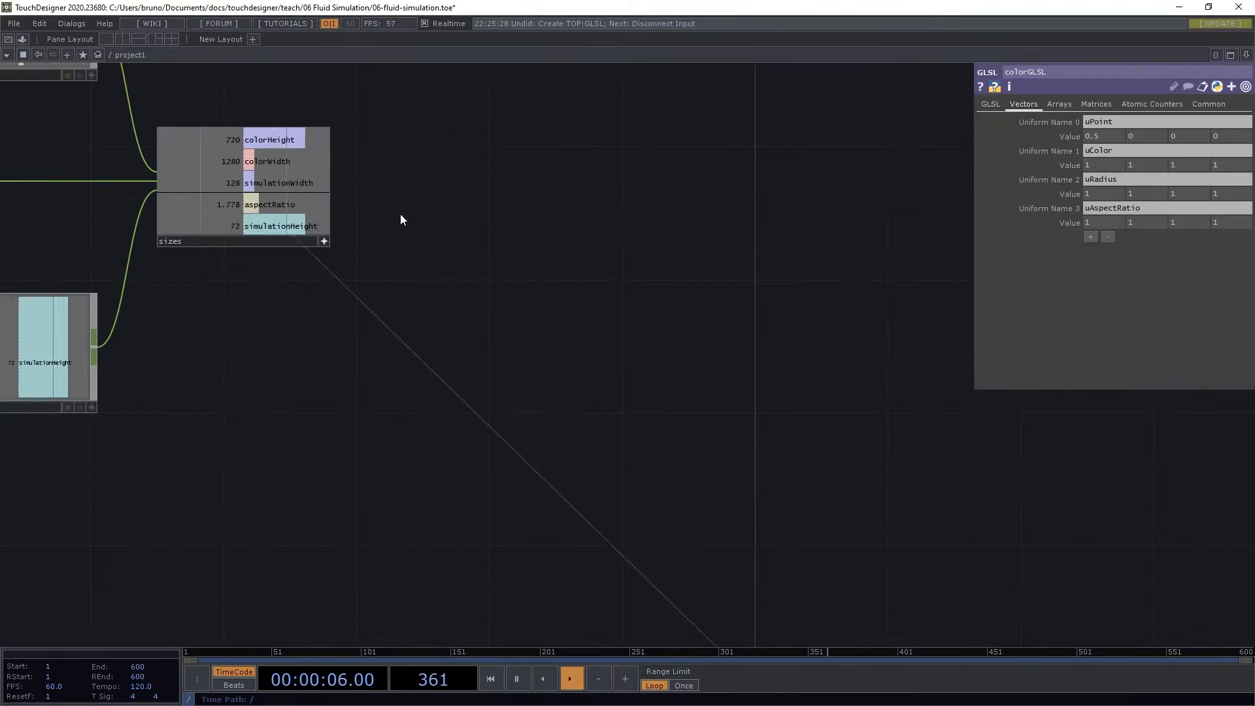
pyautogui.moveTo(264, 204); pyautogui.dragTo(1104, 222)
pyautogui.click(1103, 217)
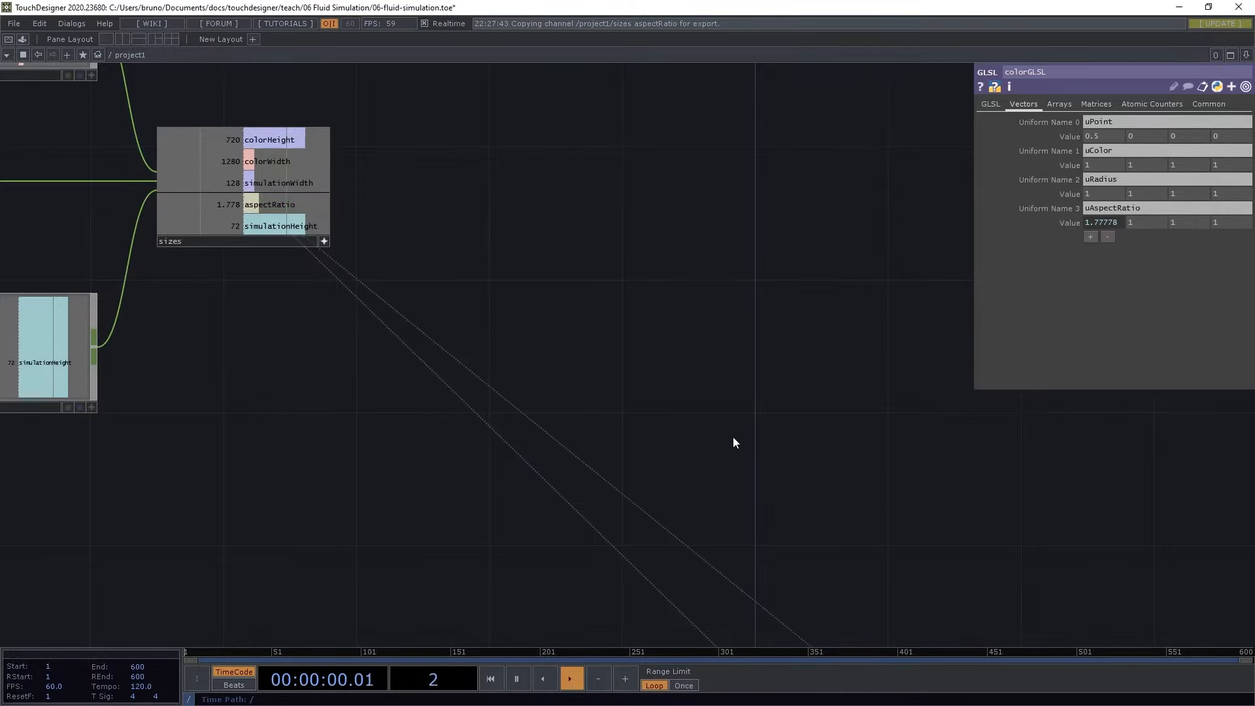
# Add a Mouse In CHOP in the empty network area above the velocity node
pyautogui.scroll(-2, 733, 442)
pyautogui.moveTo(764, 478); pyautogui.dragTo(490, 288)
pyautogui.scroll(-4, 490, 289)
pyautogui.moveTo(725, 391); pyautogui.dragTo(597, 332)
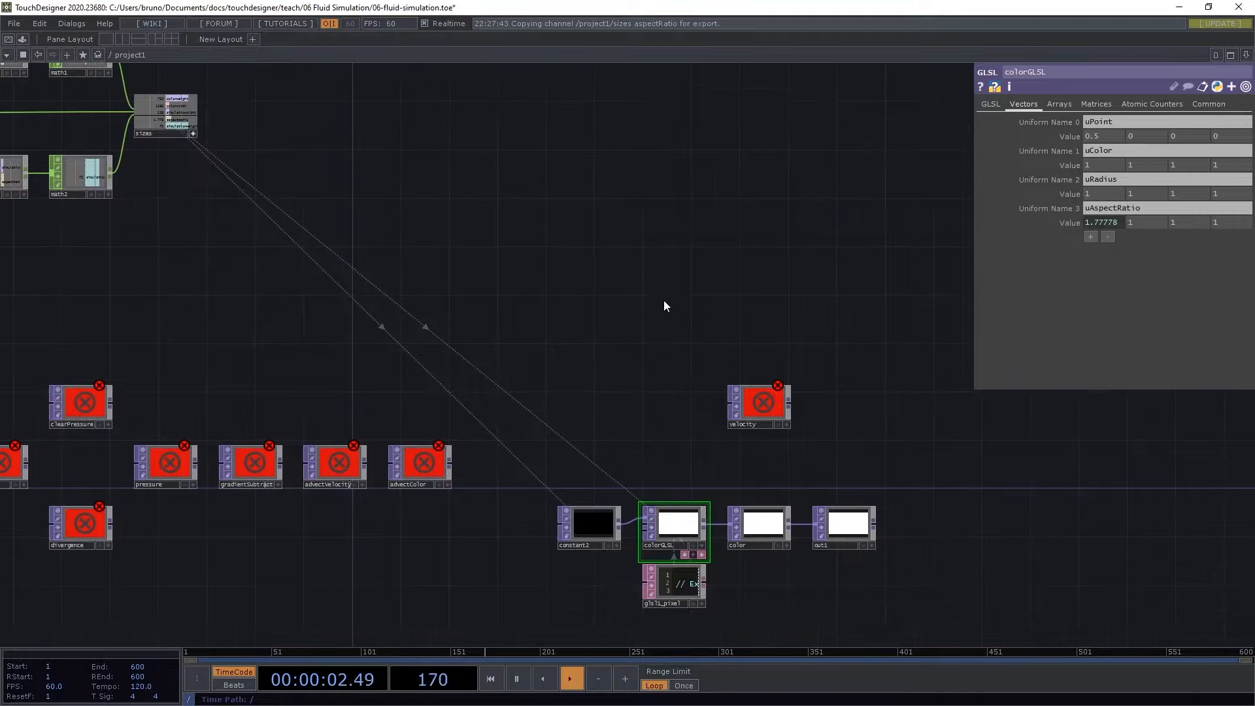
pyautogui.moveTo(664, 305); pyautogui.dragTo(644, 342)
pyautogui.press('Tab')
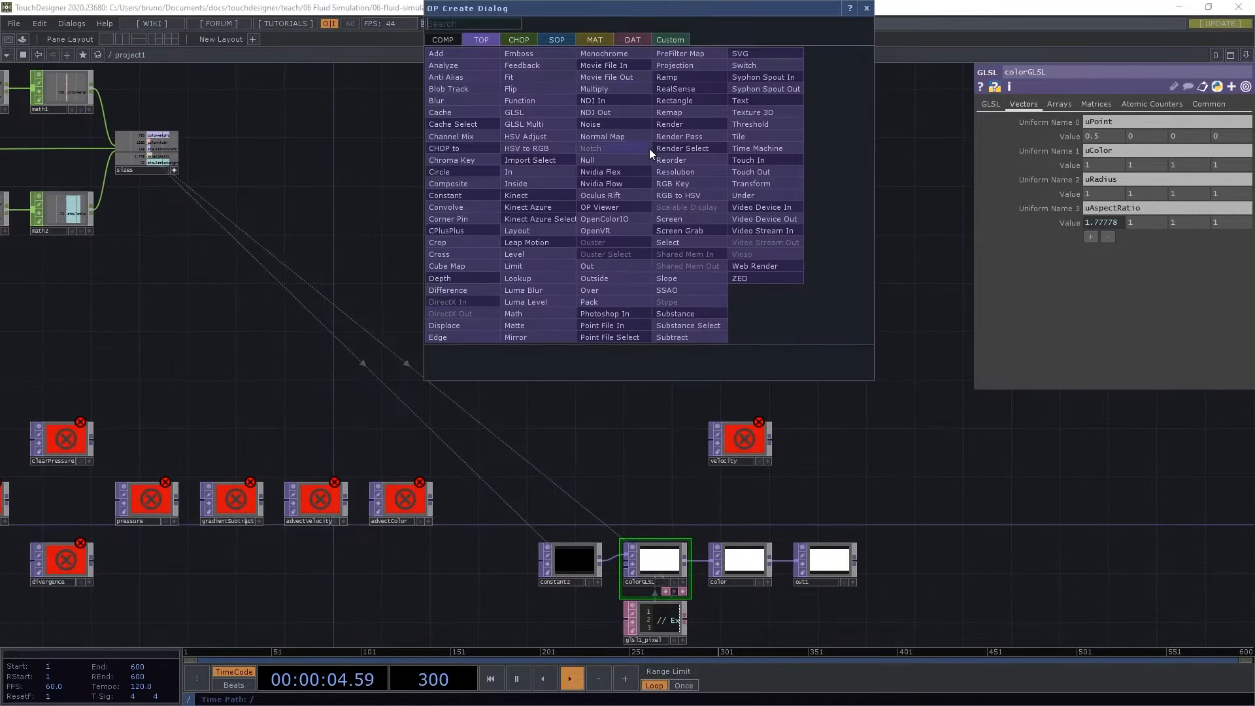
pyautogui.click(528, 42)
pyautogui.write('mouse in')
pyautogui.press('Return')
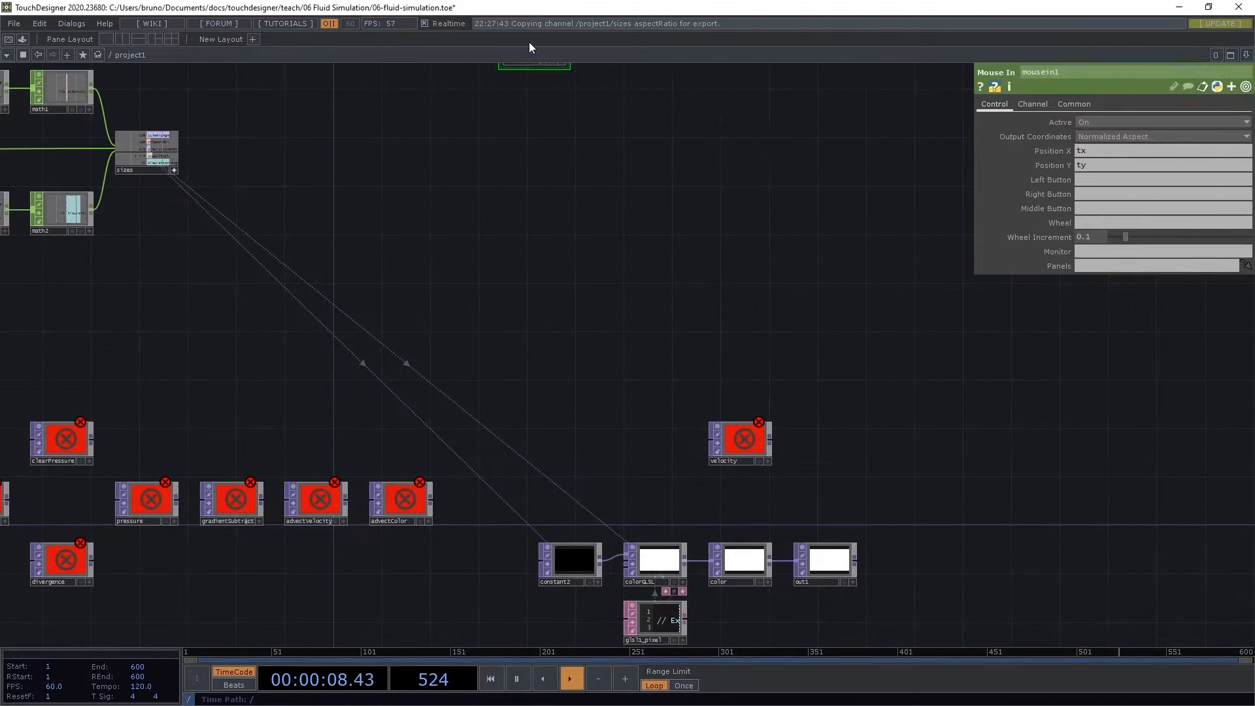
pyautogui.moveTo(571, 92); pyautogui.dragTo(589, 226)
# Append a Math CHOP to the output of mousein1 and rename it mousePos
pyautogui.scroll(3, 762, 234)
pyautogui.scroll(1, 761, 233)
pyautogui.rightClick(550, 240)
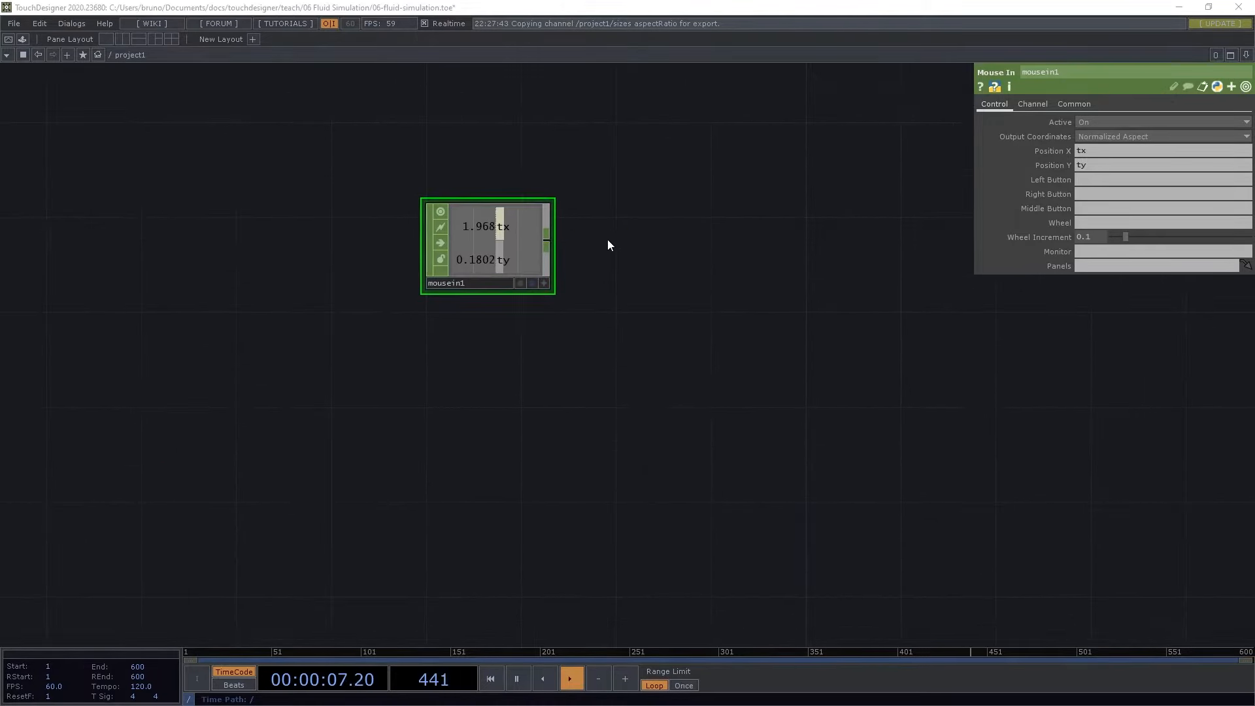
pyautogui.click(630, 160)
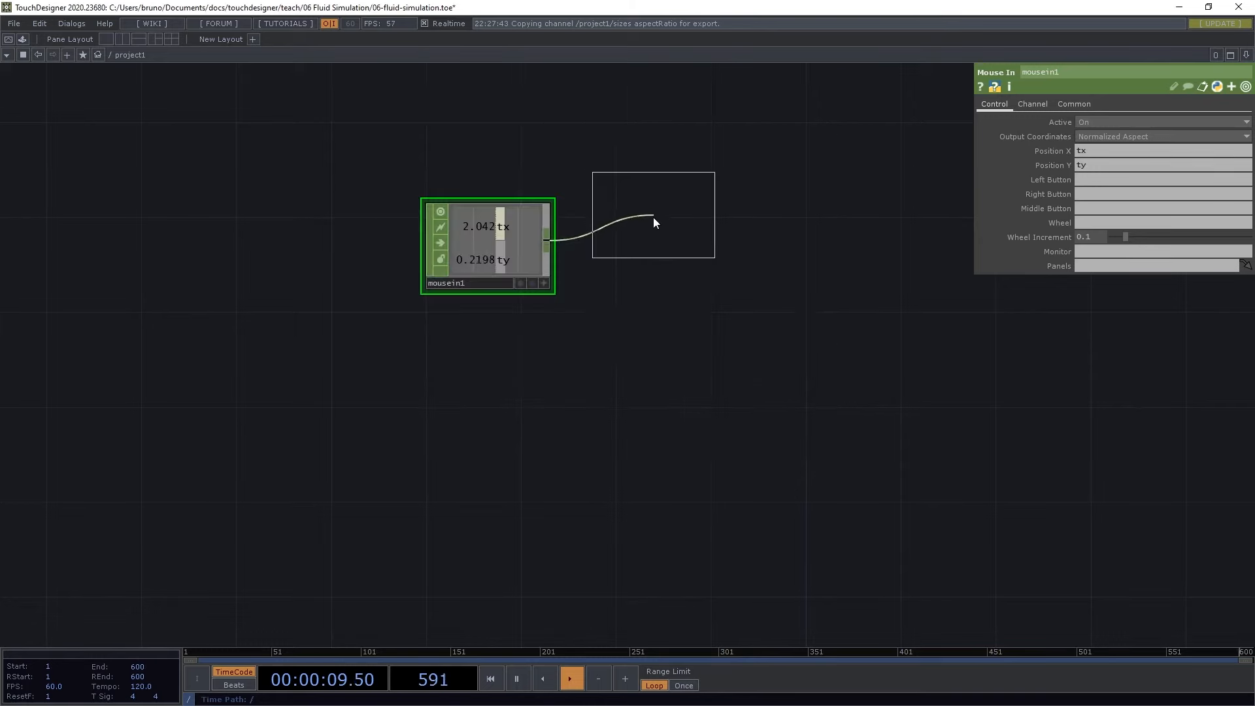
pyautogui.click(650, 247)
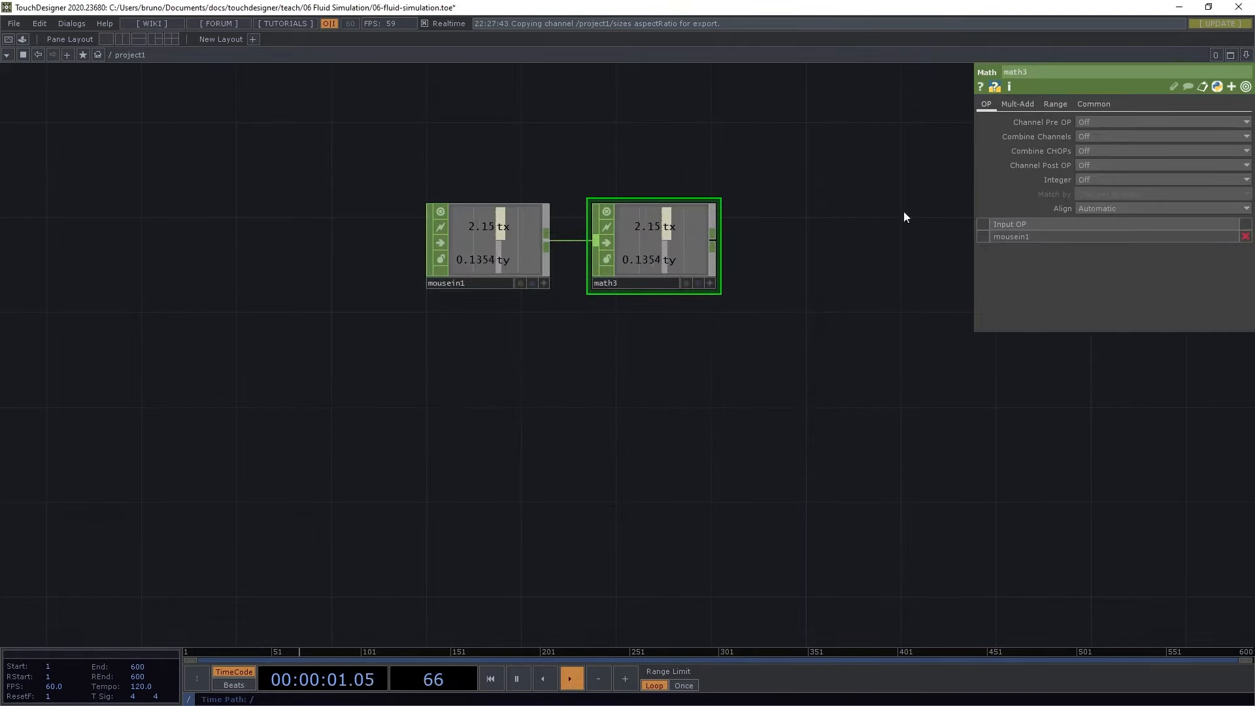
pyautogui.click(1054, 72)
pyautogui.write('mousePos')
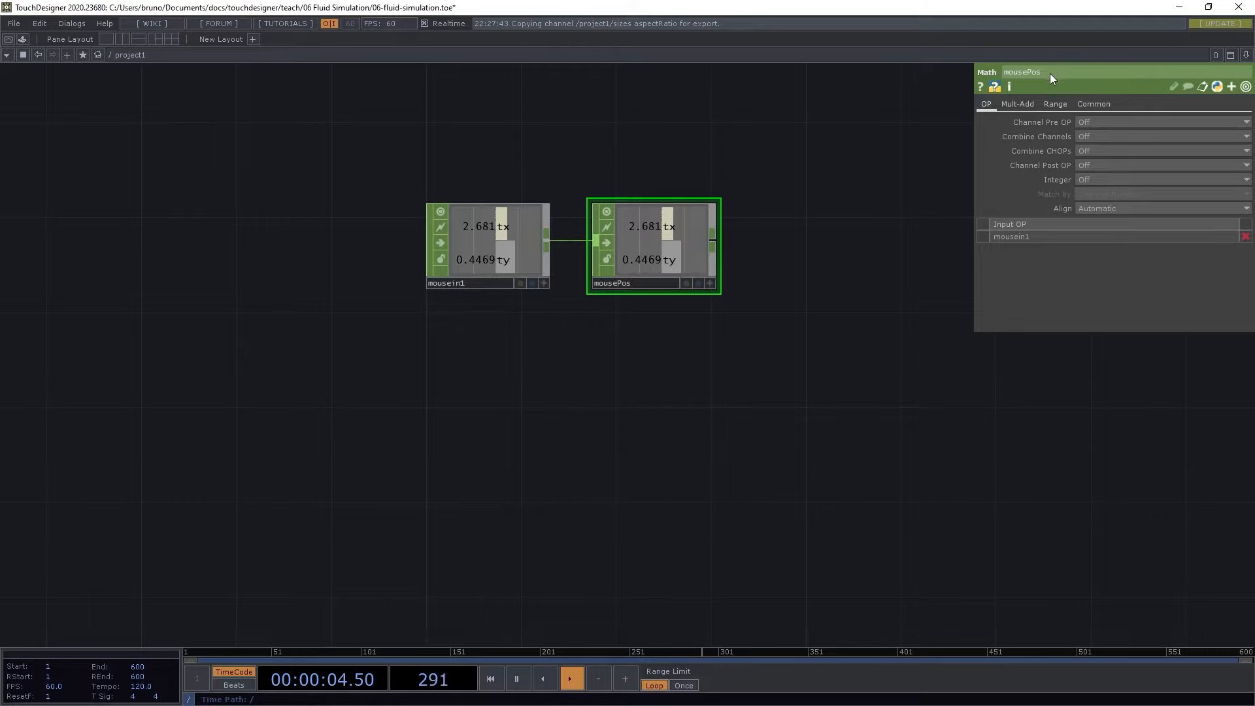
# Branch a Feedback CHOP off the mousePos output and place it below and beyond mousePos
pyautogui.moveTo(776, 428); pyautogui.dragTo(557, 425)
pyautogui.scroll(2, 549, 393)
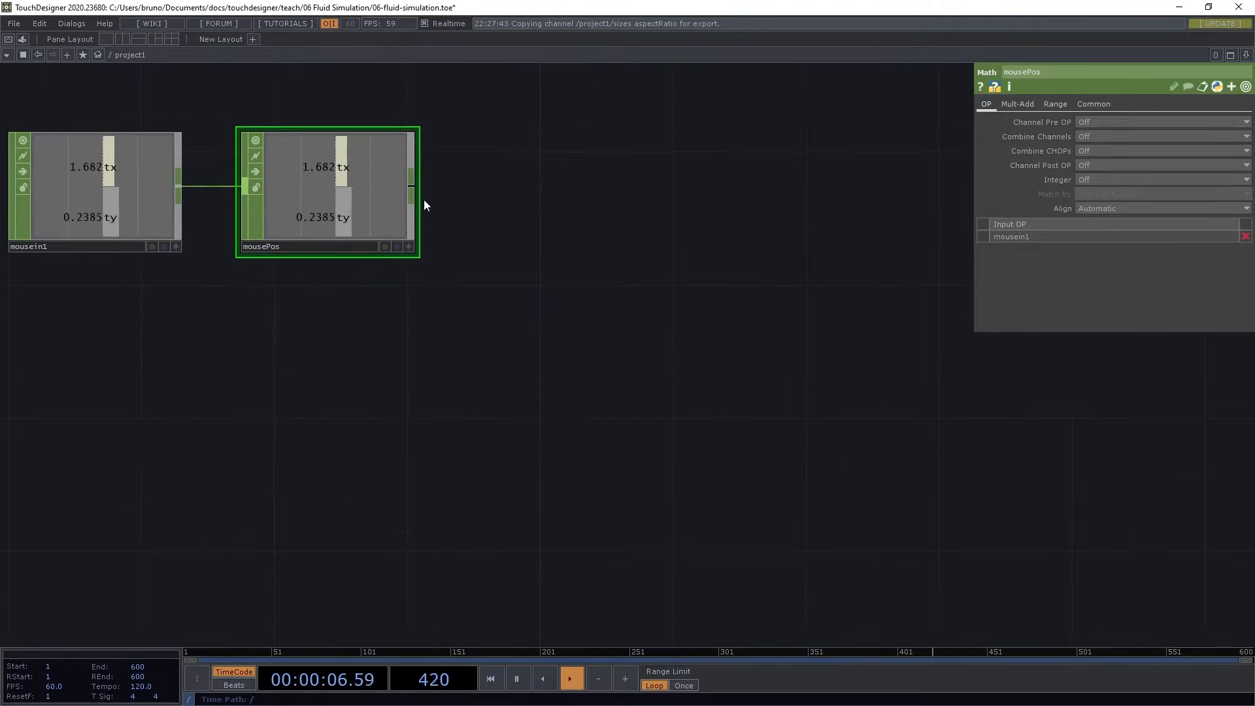
pyautogui.click(411, 187)
pyautogui.click(513, 402)
pyautogui.write('feedba')
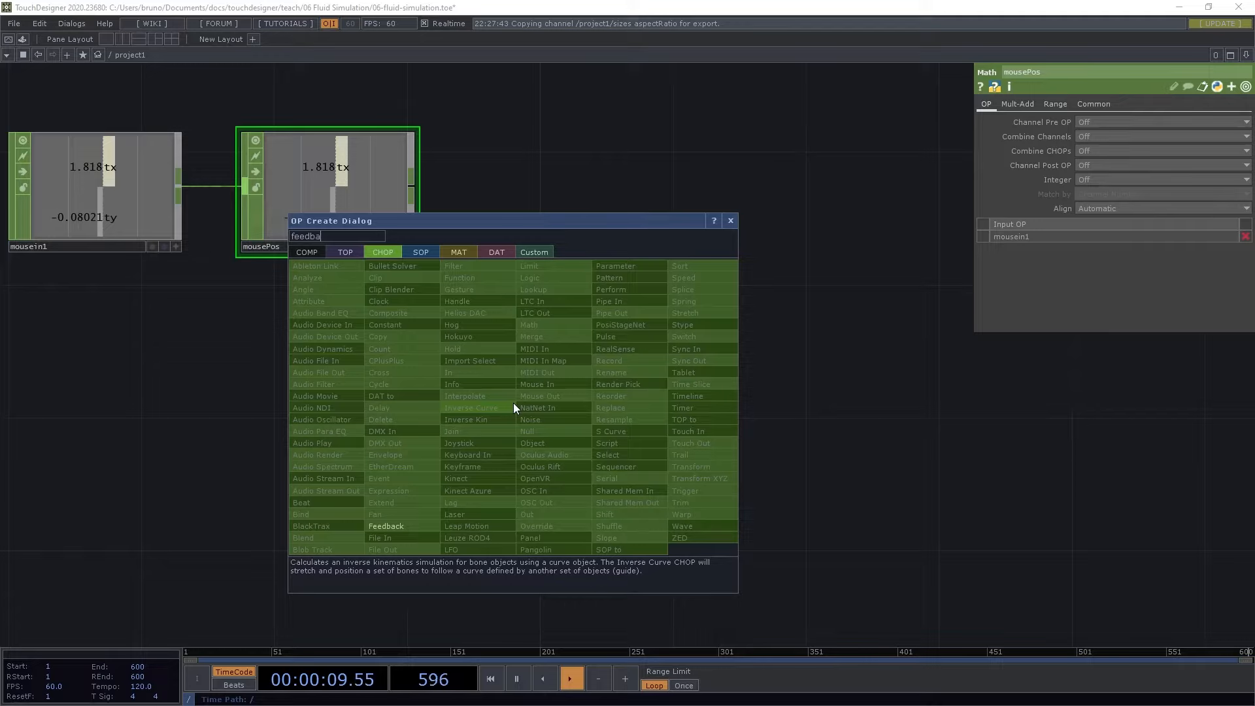
pyautogui.click(411, 526)
pyautogui.click(551, 380)
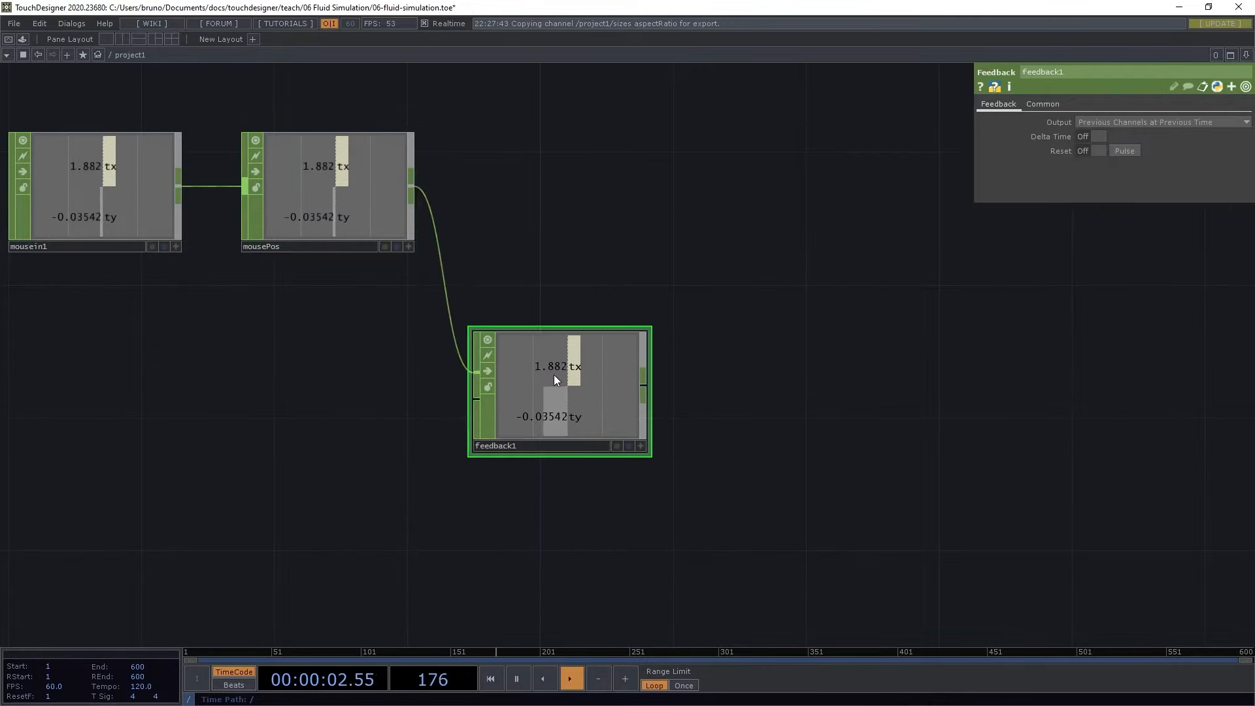
pyautogui.moveTo(563, 377); pyautogui.dragTo(589, 350)
# Add a Math CHOP with mousePos as first input and feedback1 as second, and set Combine CHOPs to Subtract
pyautogui.click(411, 188)
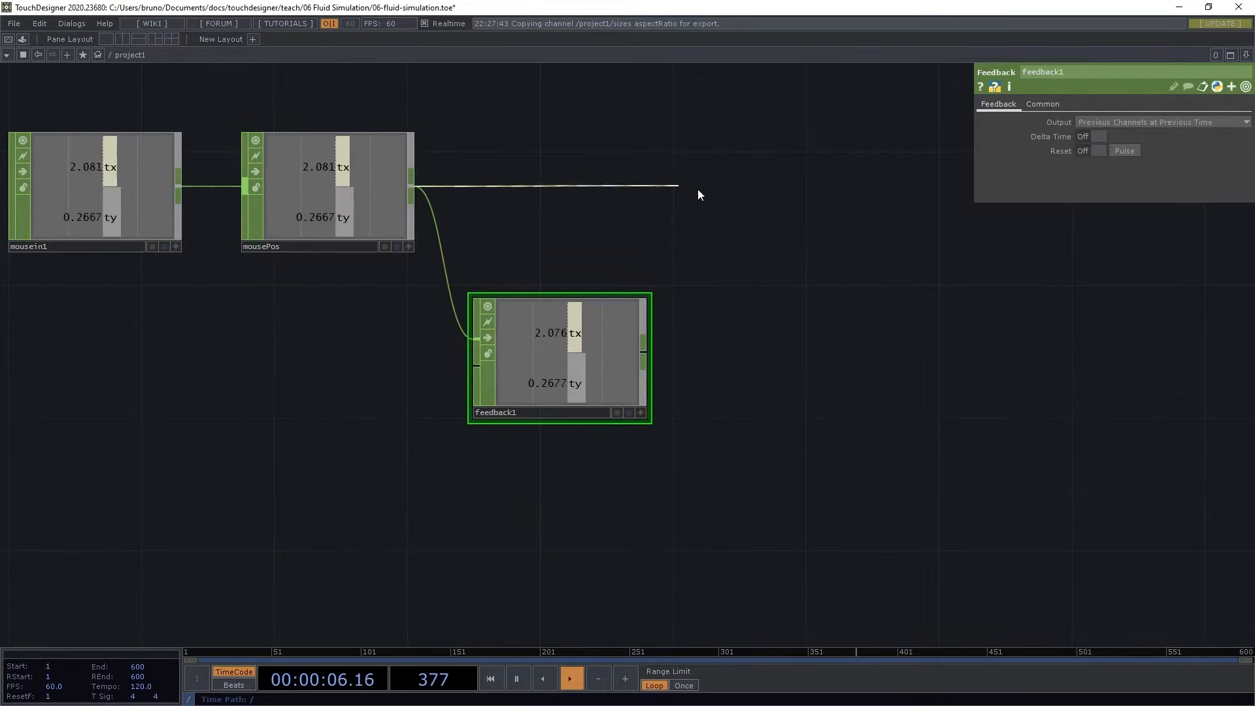
pyautogui.click(724, 190)
pyautogui.write('math')
pyautogui.press('Return')
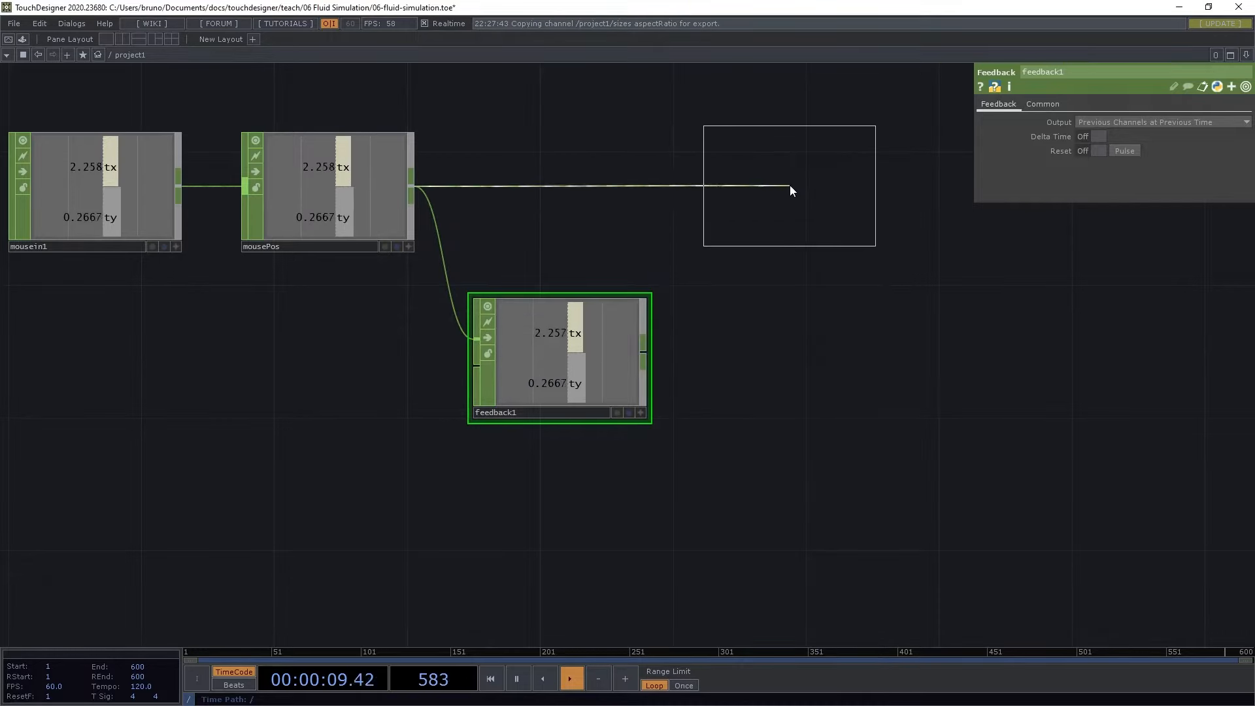
pyautogui.click(790, 189)
pyautogui.click(643, 351)
pyautogui.click(704, 201)
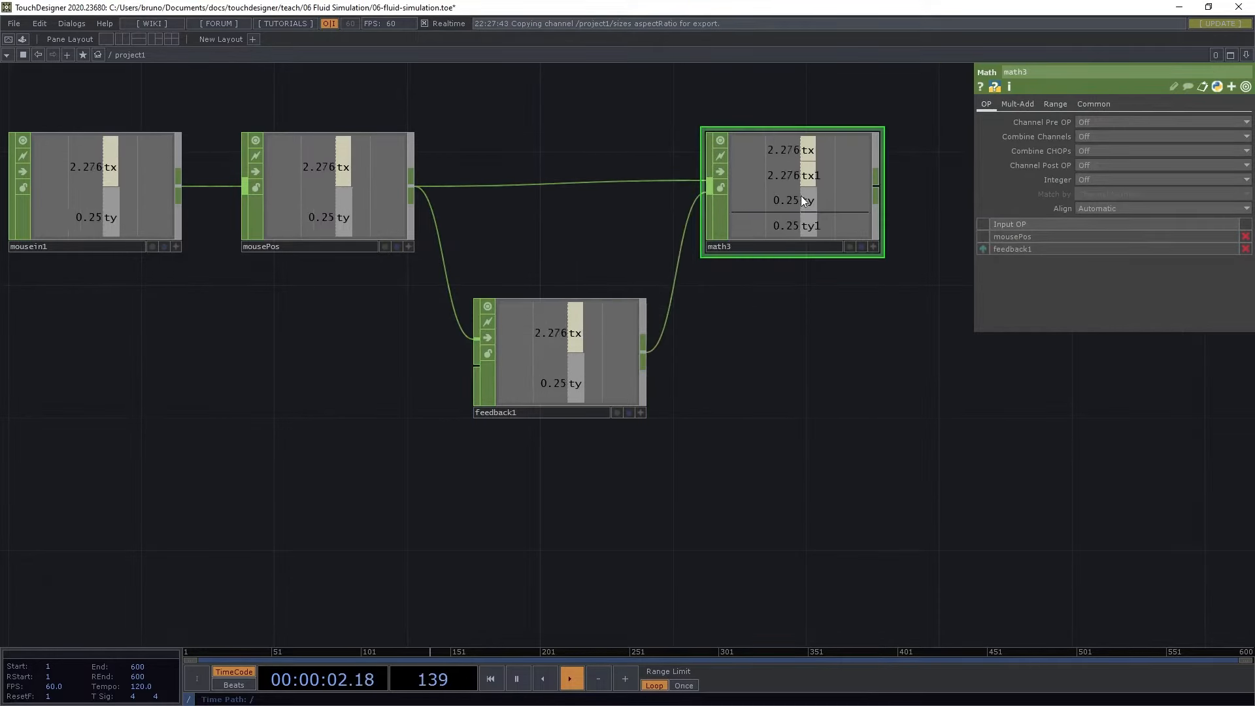
pyautogui.click(1091, 152)
pyautogui.click(1092, 187)
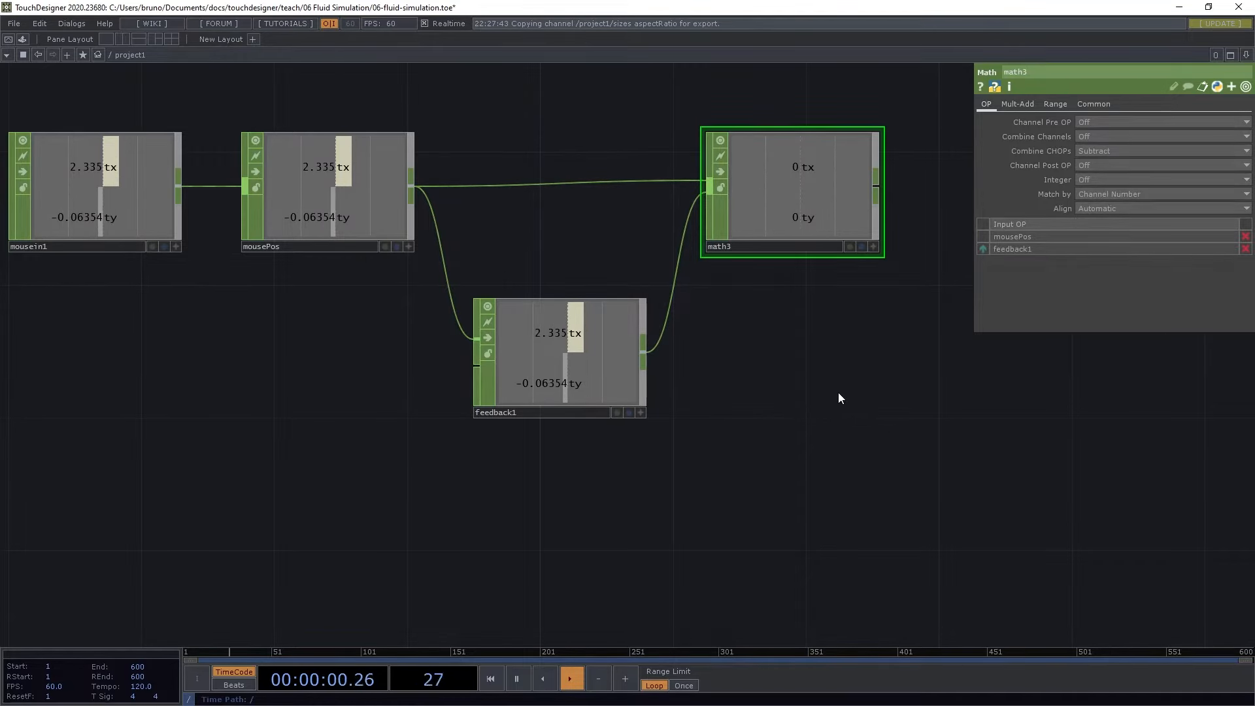
# Append another Math CHOP to the subtracting math3 node and rename it mouseForce
pyautogui.scroll(-2, 838, 392)
pyautogui.moveTo(789, 400); pyautogui.dragTo(614, 431)
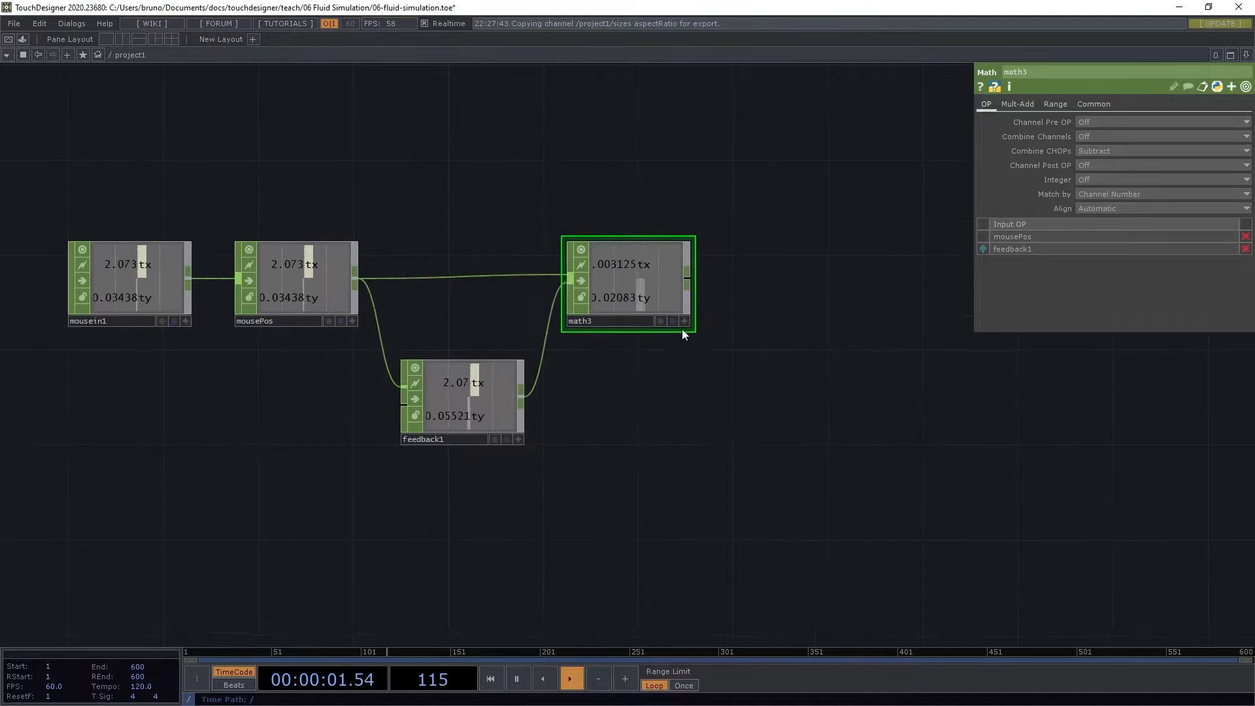
pyautogui.click(684, 280)
pyautogui.click(737, 284)
pyautogui.write('math')
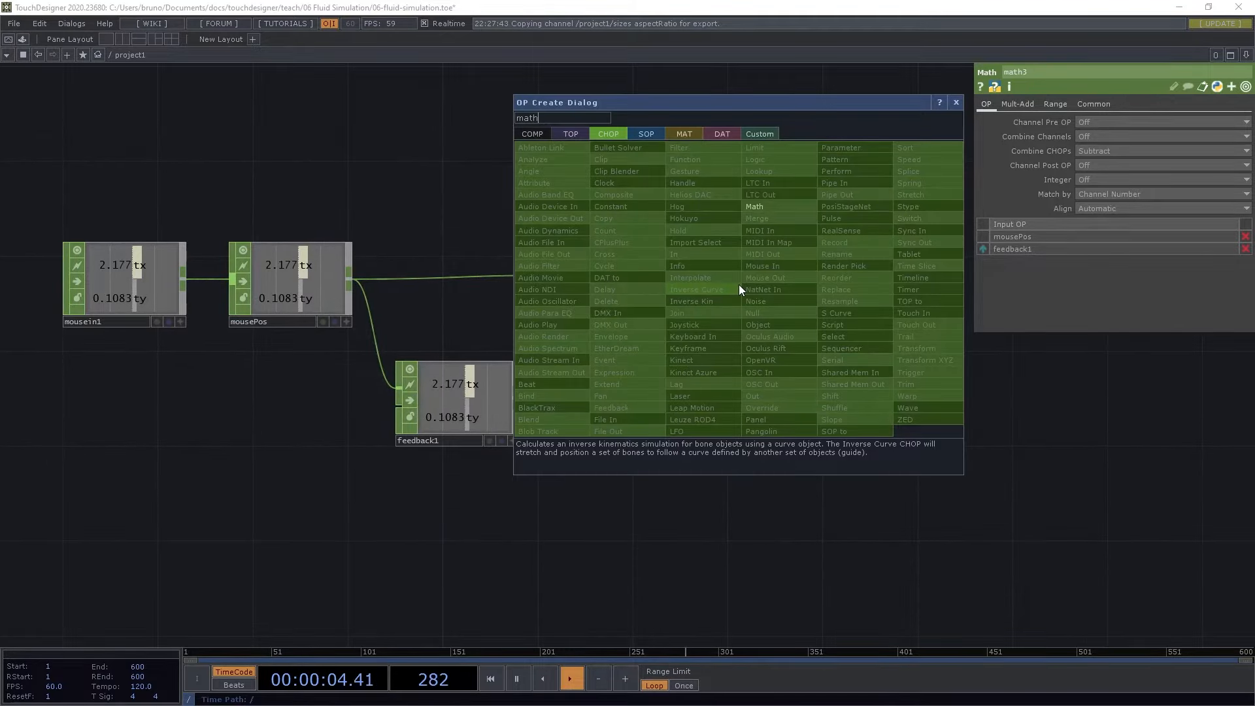
pyautogui.click(755, 206)
pyautogui.click(784, 284)
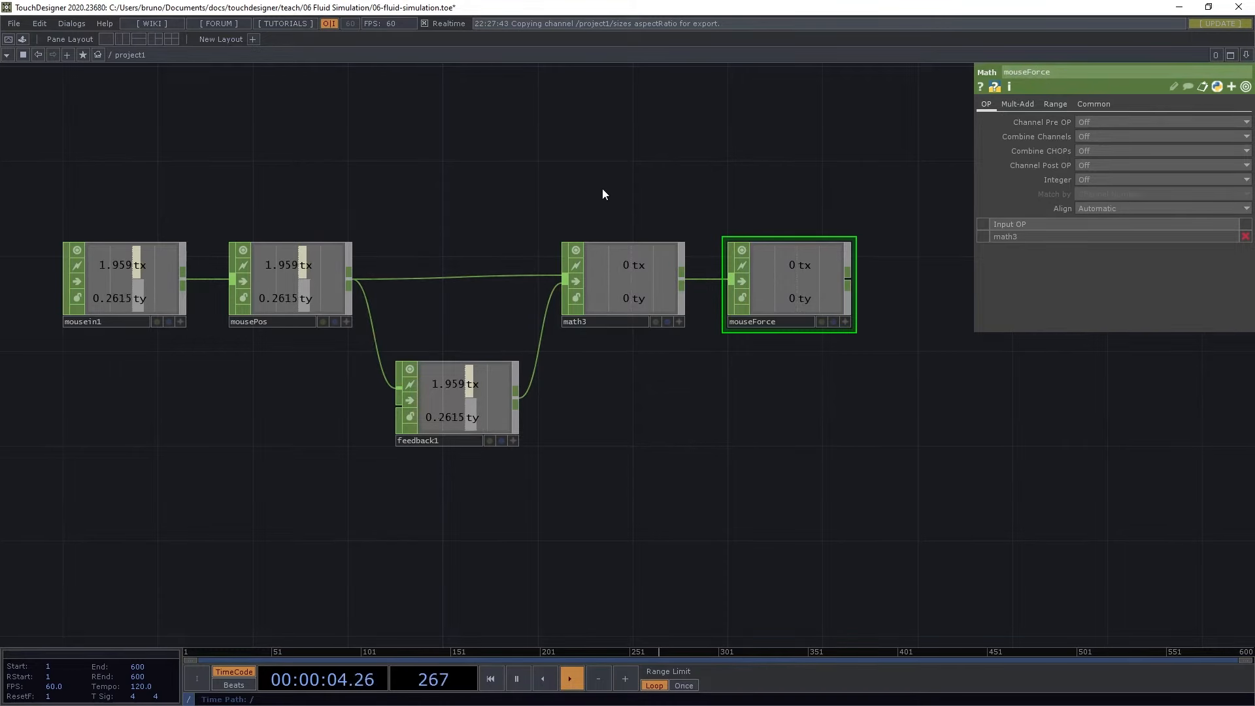
# Link the first two uPoint values of colorGLSL to the tx and ty channels of mousePos
pyautogui.scroll(-3, 537, 198)
pyautogui.scroll(2, 563, 223)
pyautogui.click(538, 226)
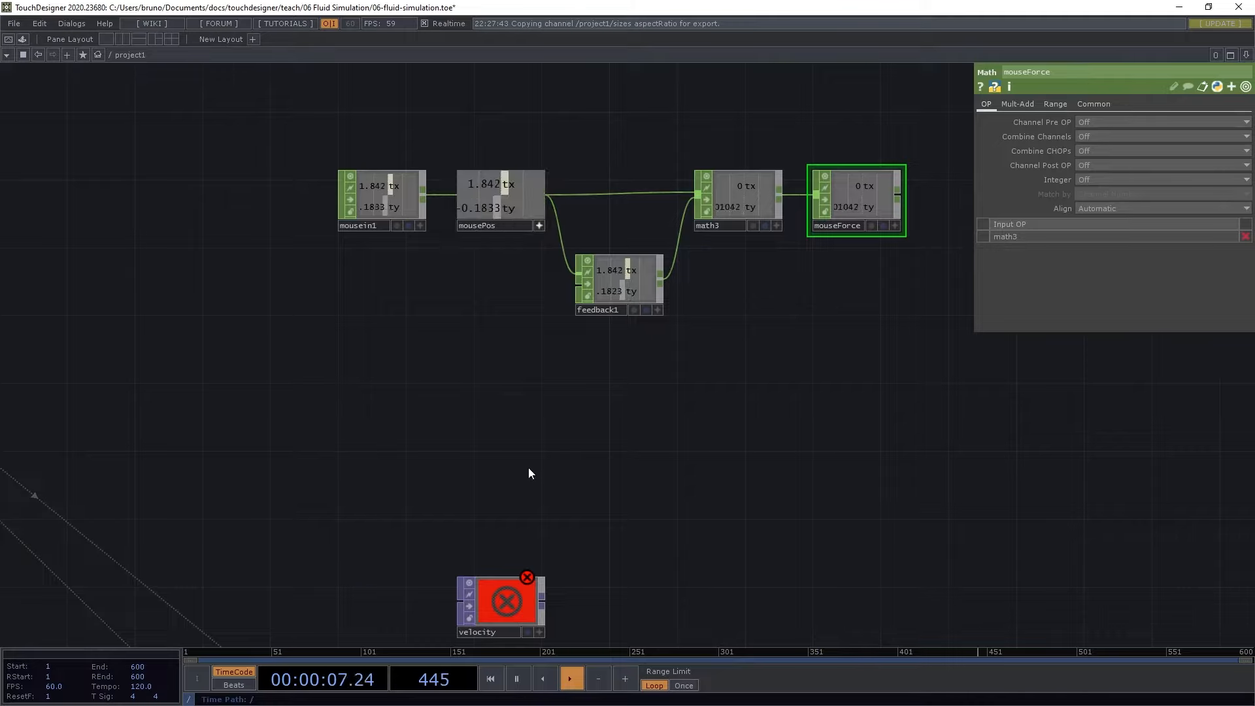
pyautogui.moveTo(546, 475); pyautogui.dragTo(501, 268)
pyautogui.moveTo(621, 499); pyautogui.dragTo(618, 323)
pyautogui.click(348, 379)
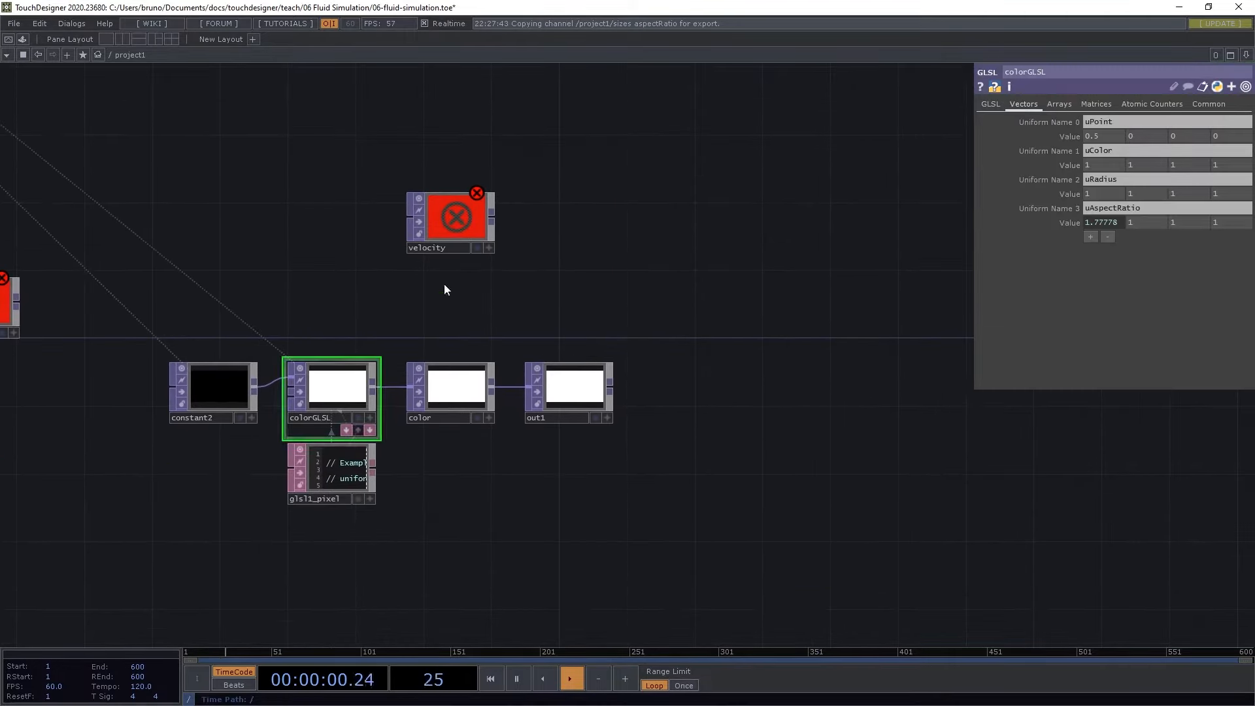
pyautogui.moveTo(616, 221); pyautogui.dragTo(631, 539)
pyautogui.moveTo(557, 377); pyautogui.dragTo(586, 469)
pyautogui.moveTo(513, 208); pyautogui.dragTo(1098, 136)
pyautogui.click(1099, 134)
pyautogui.moveTo(502, 230); pyautogui.dragTo(1142, 135)
pyautogui.click(1142, 135)
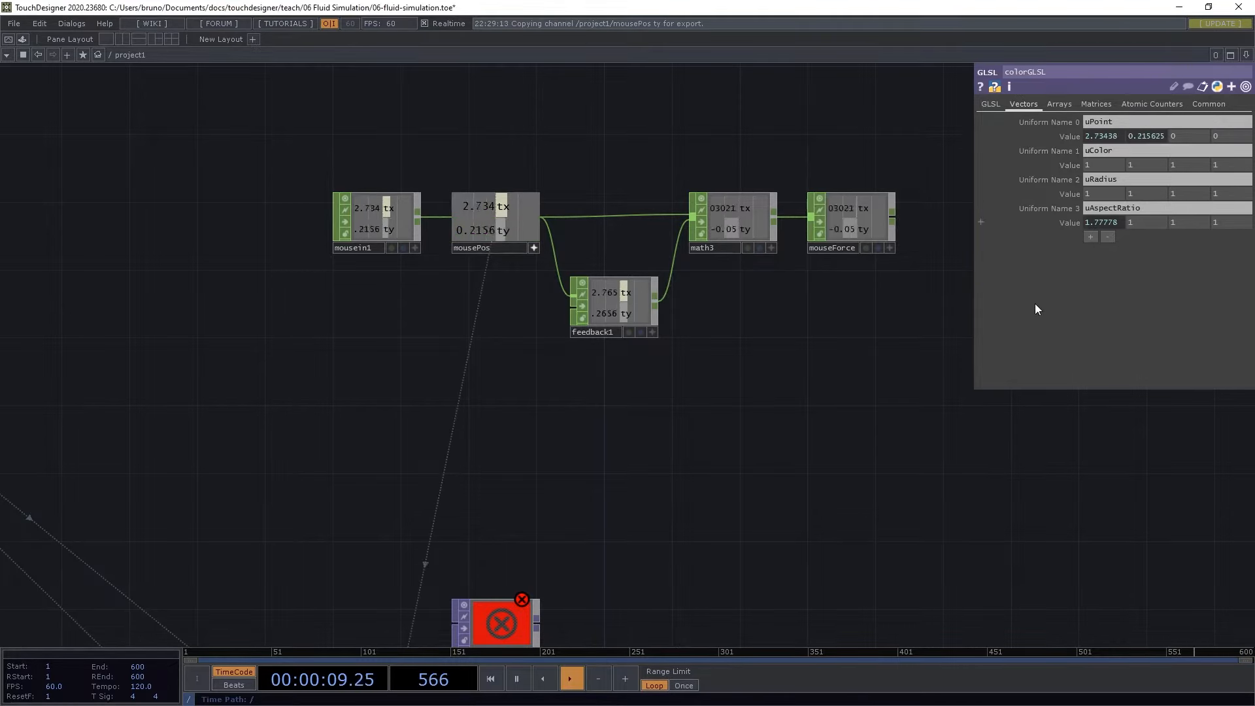
# Set the second and third values of the uColor uniform to 0
pyautogui.click(1125, 166)
pyautogui.write('0')
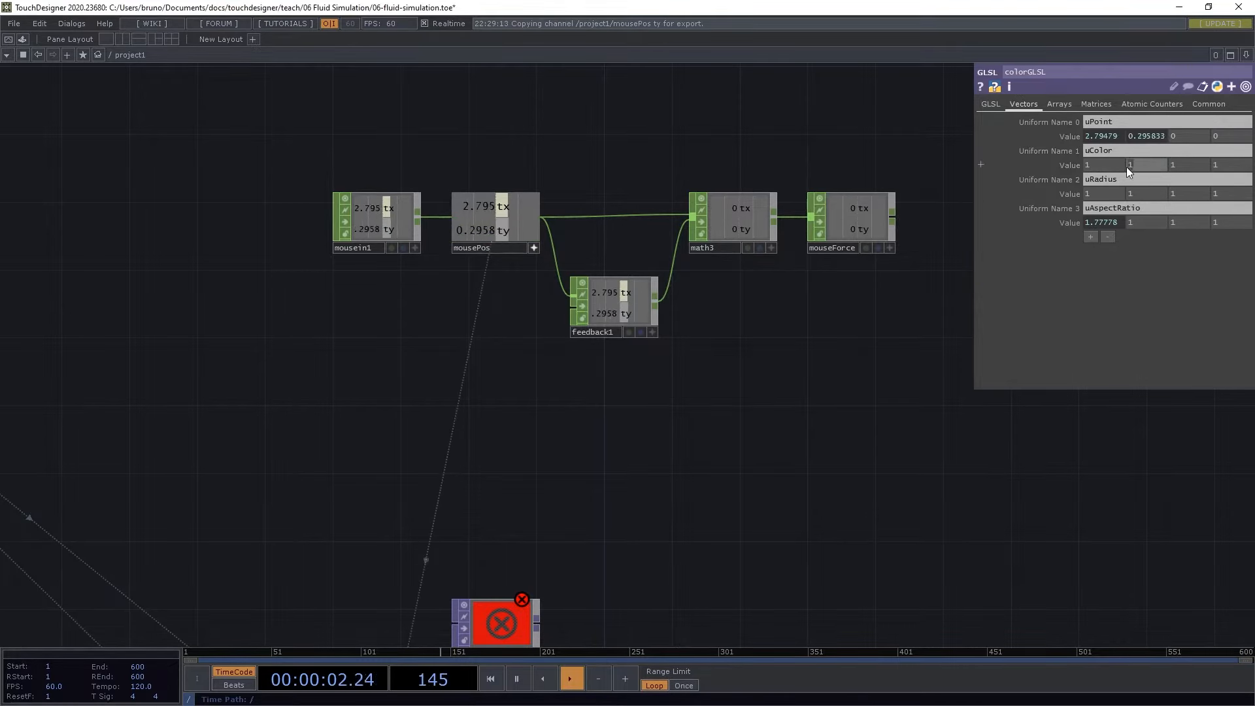
pyautogui.press('Tab')
pyautogui.write('0')
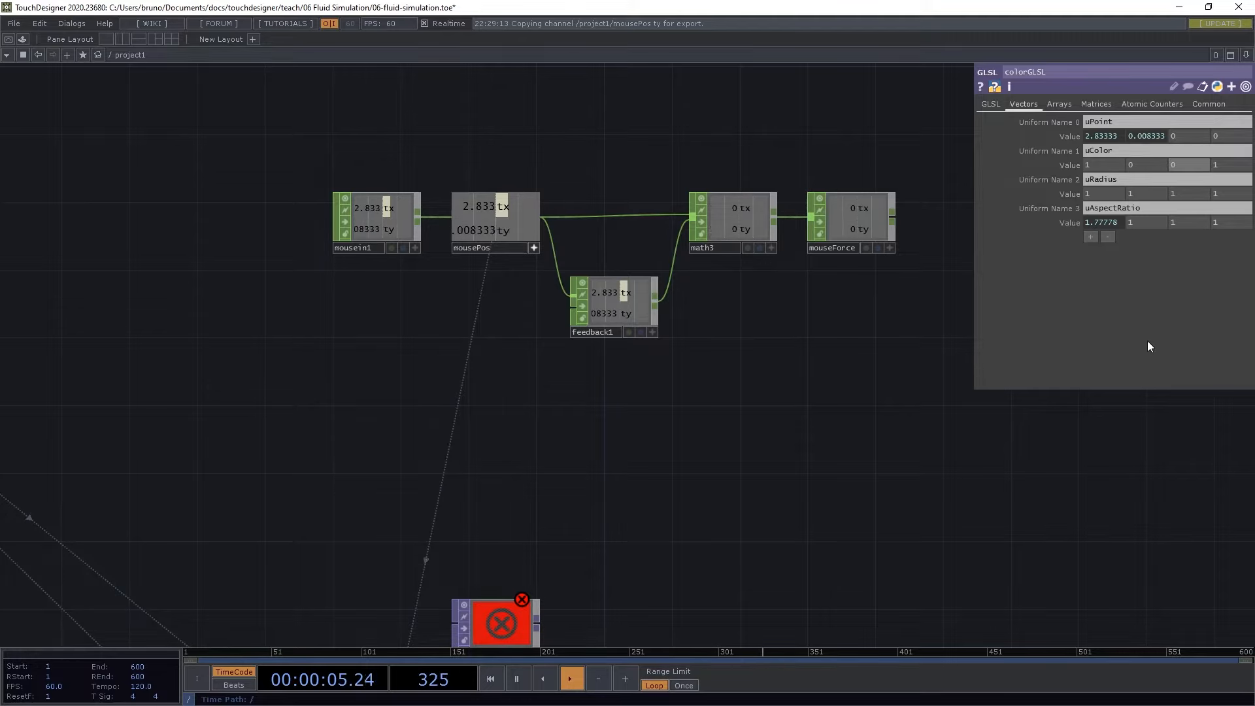
# Add a Constant CHOP in the empty space between the sizes and mousein1 nodes
pyautogui.scroll(-3, 756, 429)
pyautogui.moveTo(339, 439); pyautogui.dragTo(669, 354)
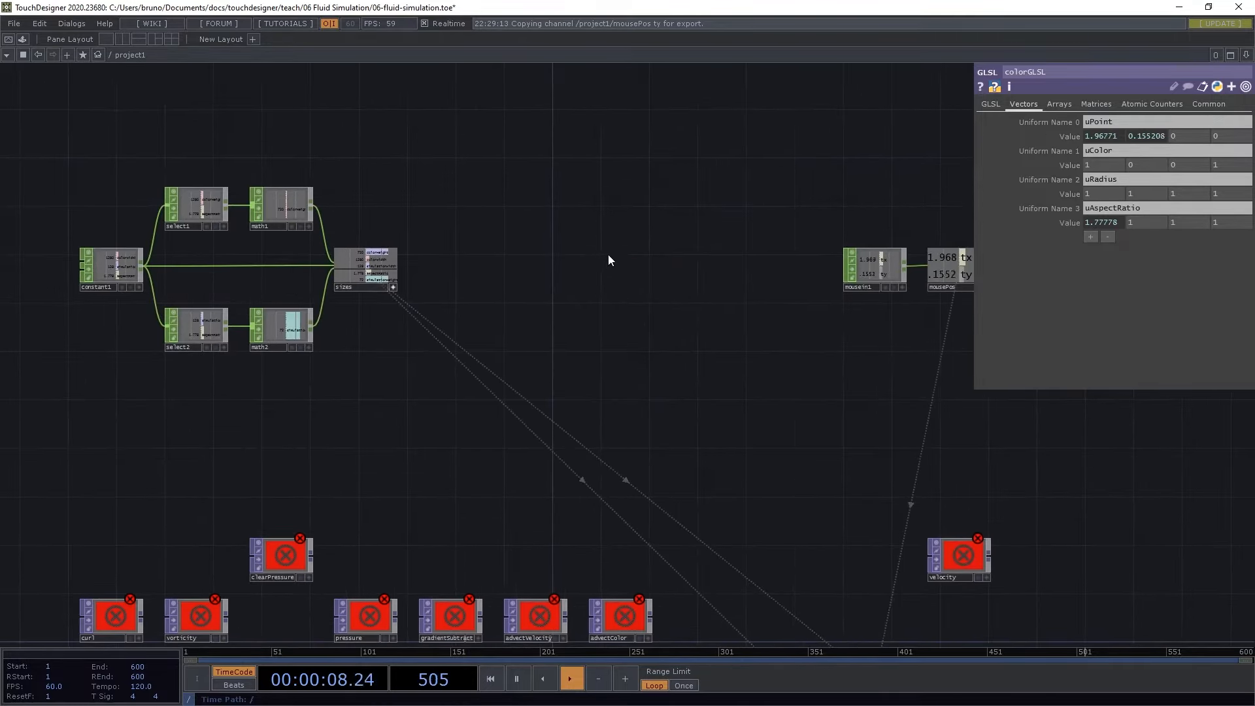
pyautogui.press('Tab')
pyautogui.write('const')
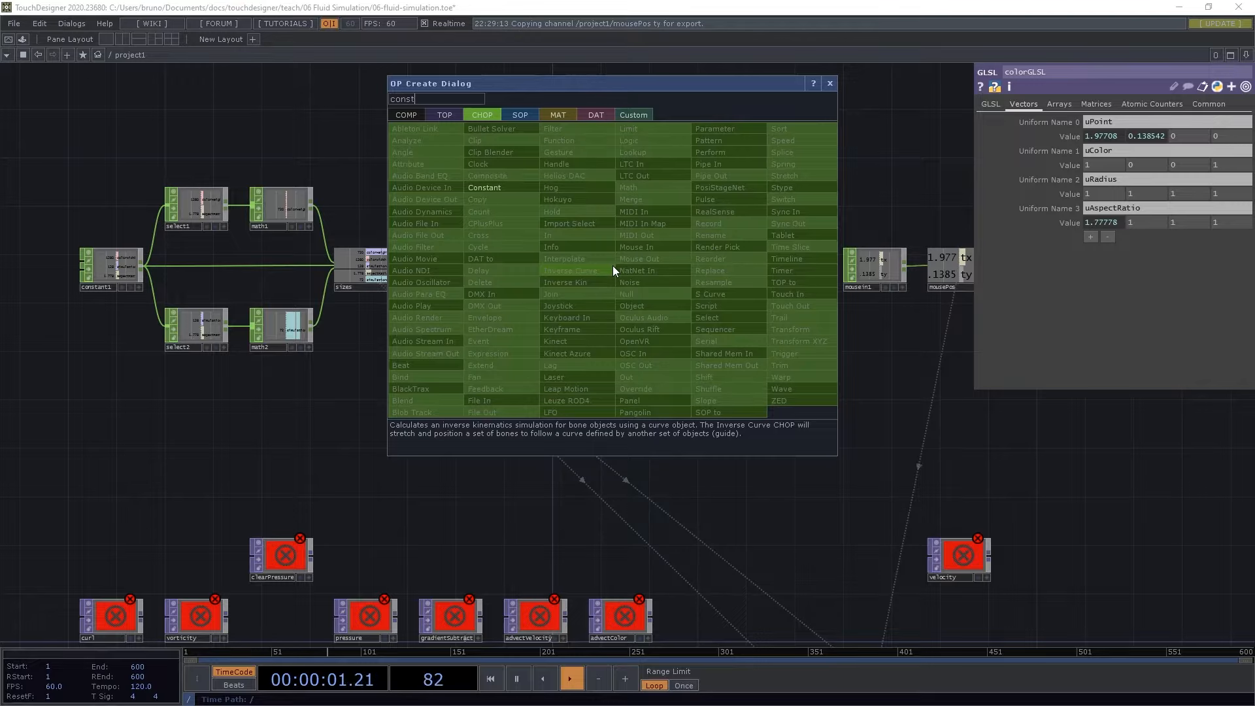
pyautogui.click(487, 189)
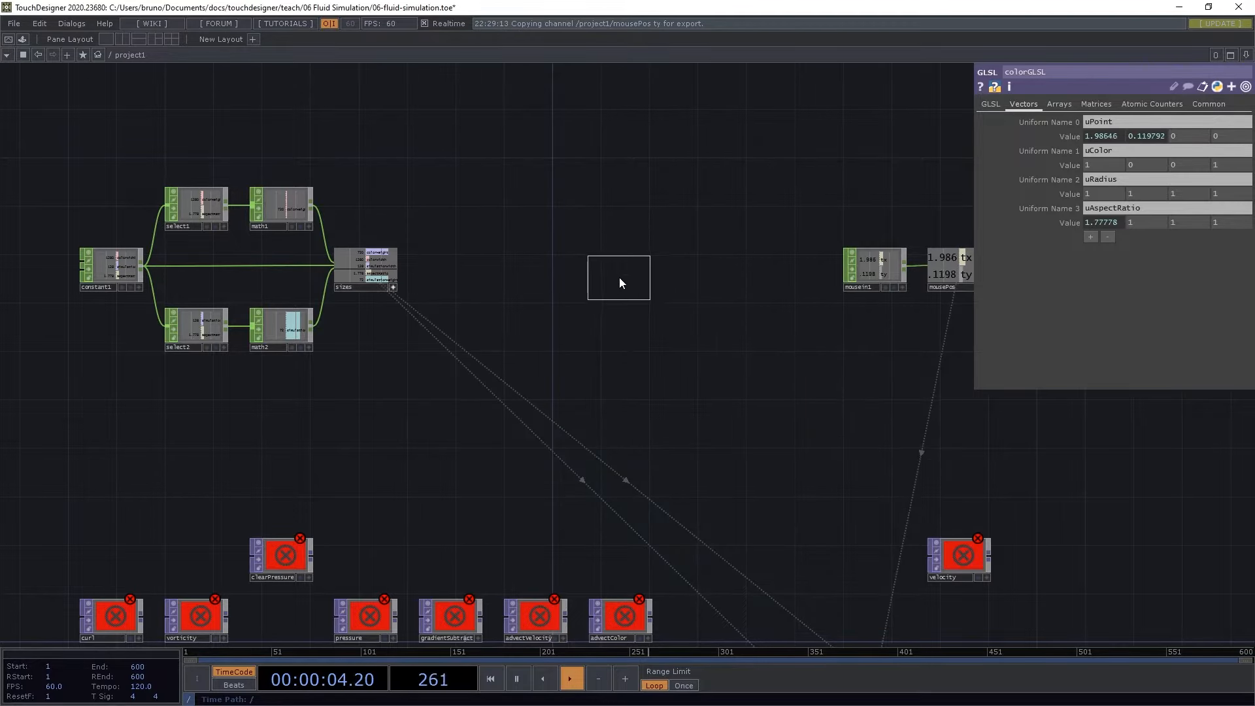
pyautogui.click(618, 273)
# Name the new Constant CHOP's channel radius and set its value to 0.005
pyautogui.scroll(3, 624, 248)
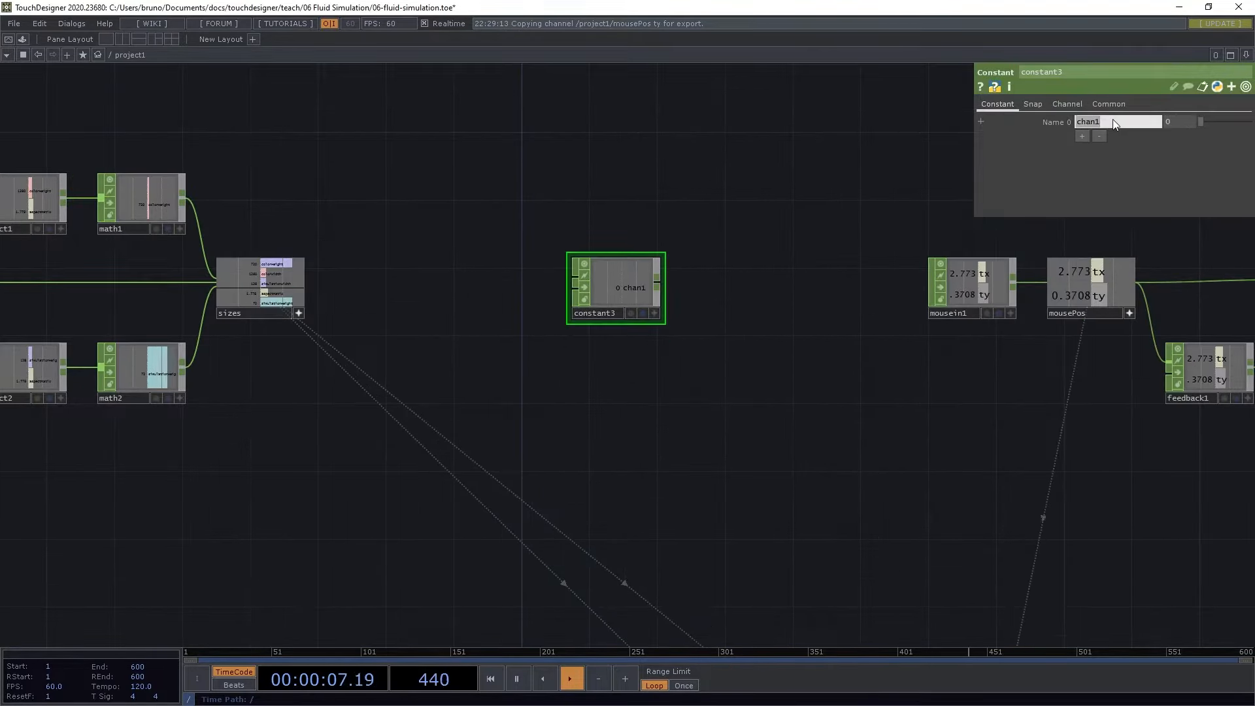
pyautogui.write('radius')
pyautogui.press('Tab')
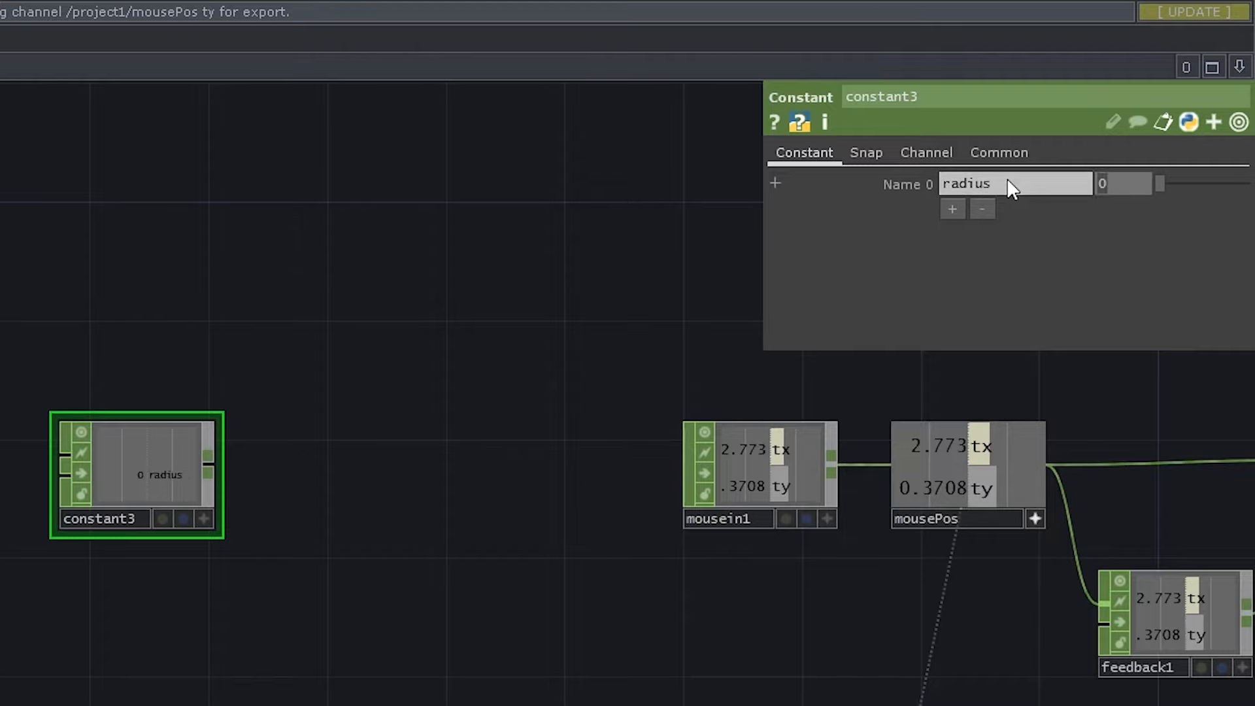
pyautogui.write('0.005')
pyautogui.press('Return')
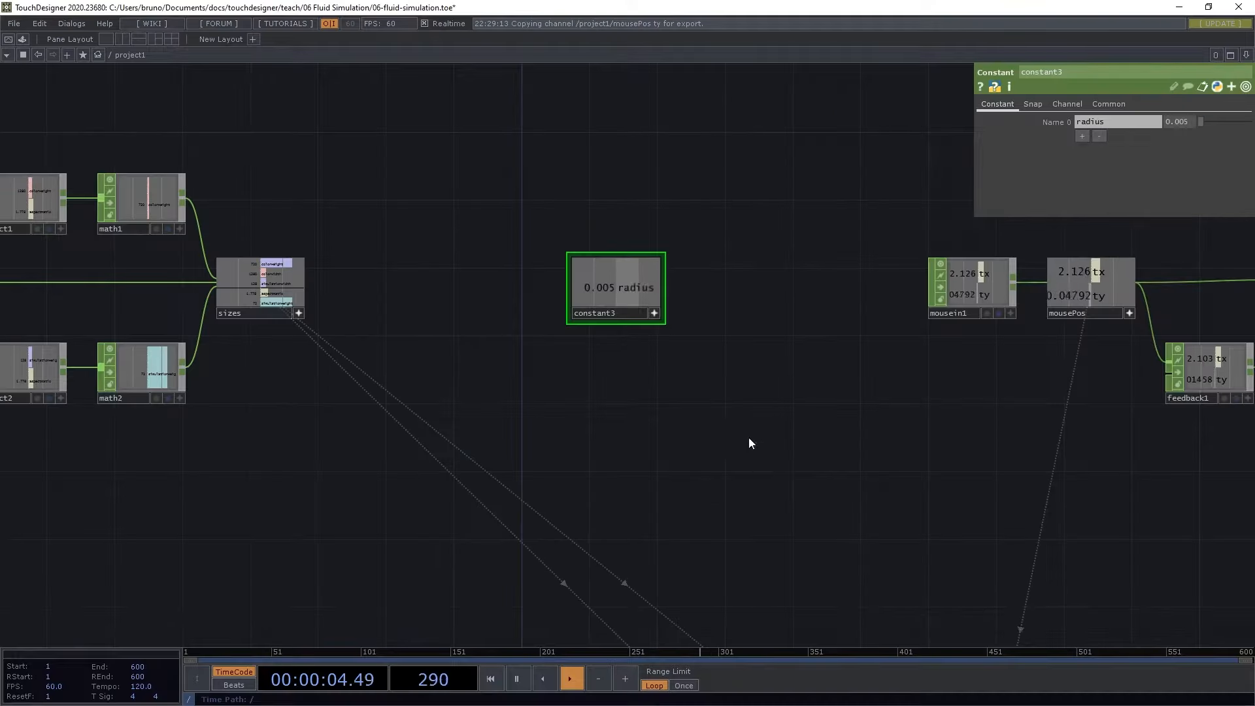
# Rename the Constant CHOP holding the radius channel as constants
pyautogui.moveTo(750, 439); pyautogui.dragTo(652, 303)
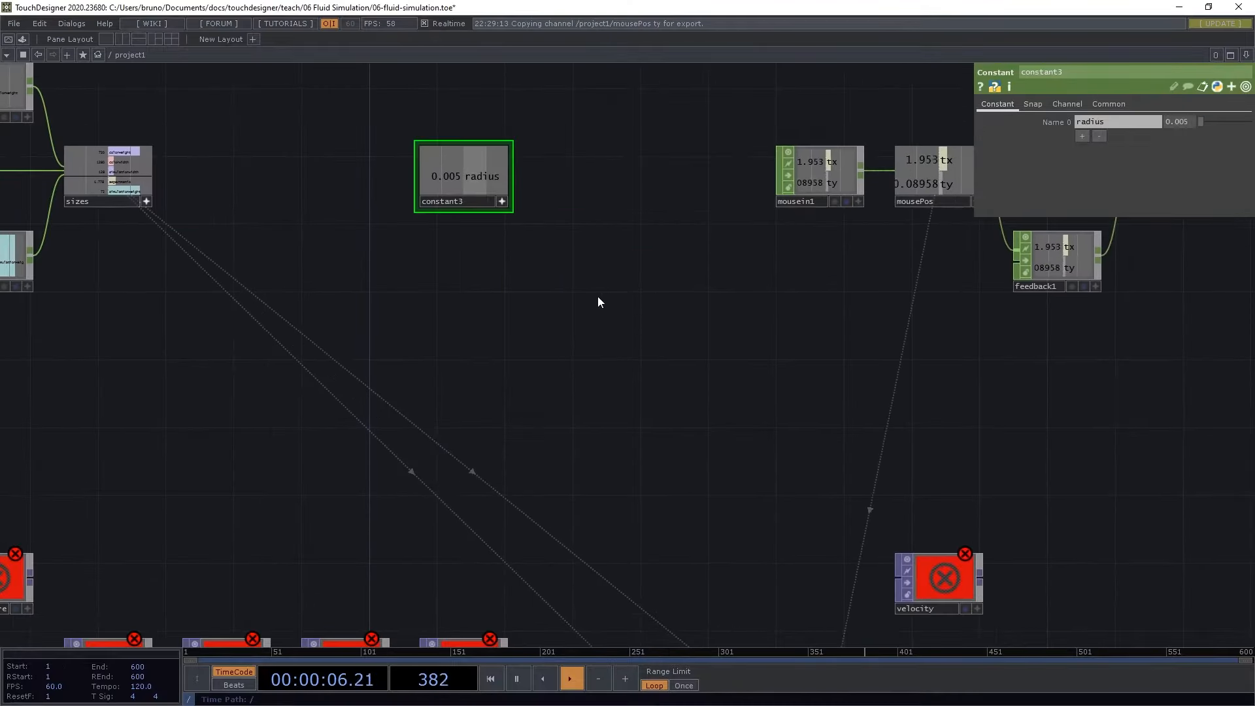
pyautogui.click(1072, 71)
pyautogui.write('con')
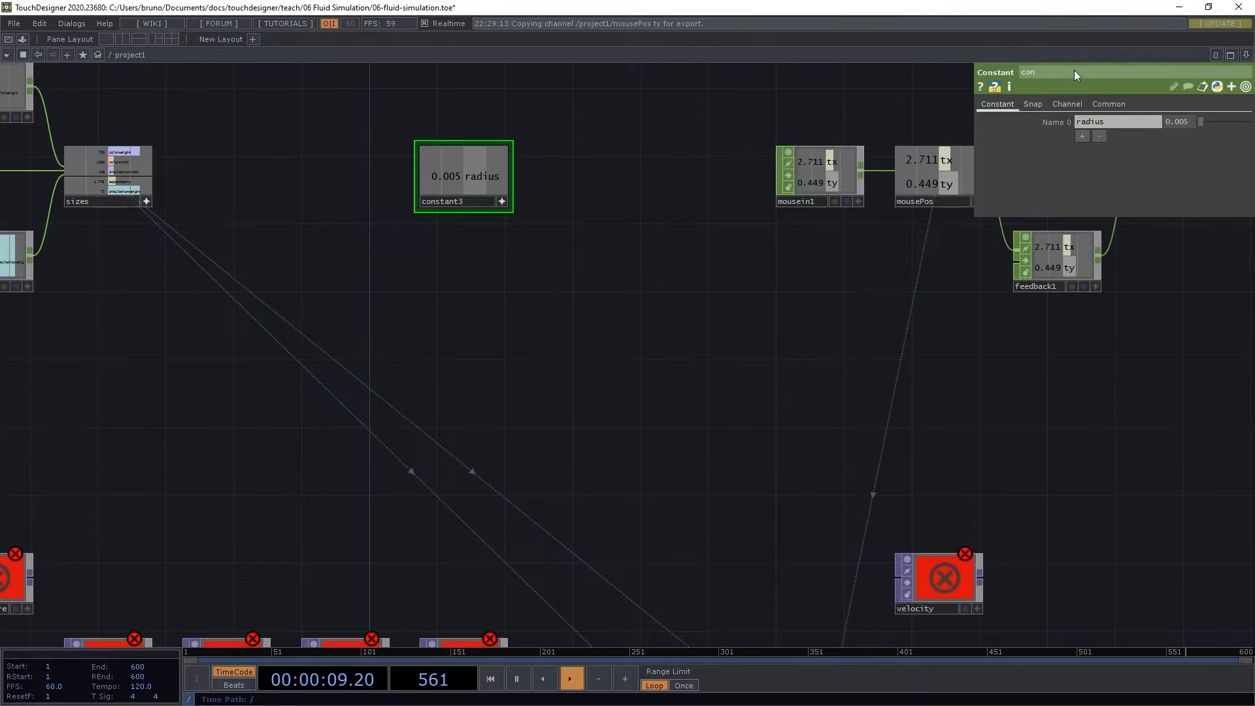
pyautogui.write('stants')
pyautogui.press('Return')
# Link the first uRadius value of colorGLSL to the radius channel of constants
pyautogui.moveTo(770, 549); pyautogui.dragTo(582, 377)
pyautogui.scroll(-3, 582, 376)
pyautogui.click(611, 510)
pyautogui.moveTo(813, 338); pyautogui.dragTo(835, 452)
pyautogui.moveTo(961, 196); pyautogui.dragTo(1103, 190)
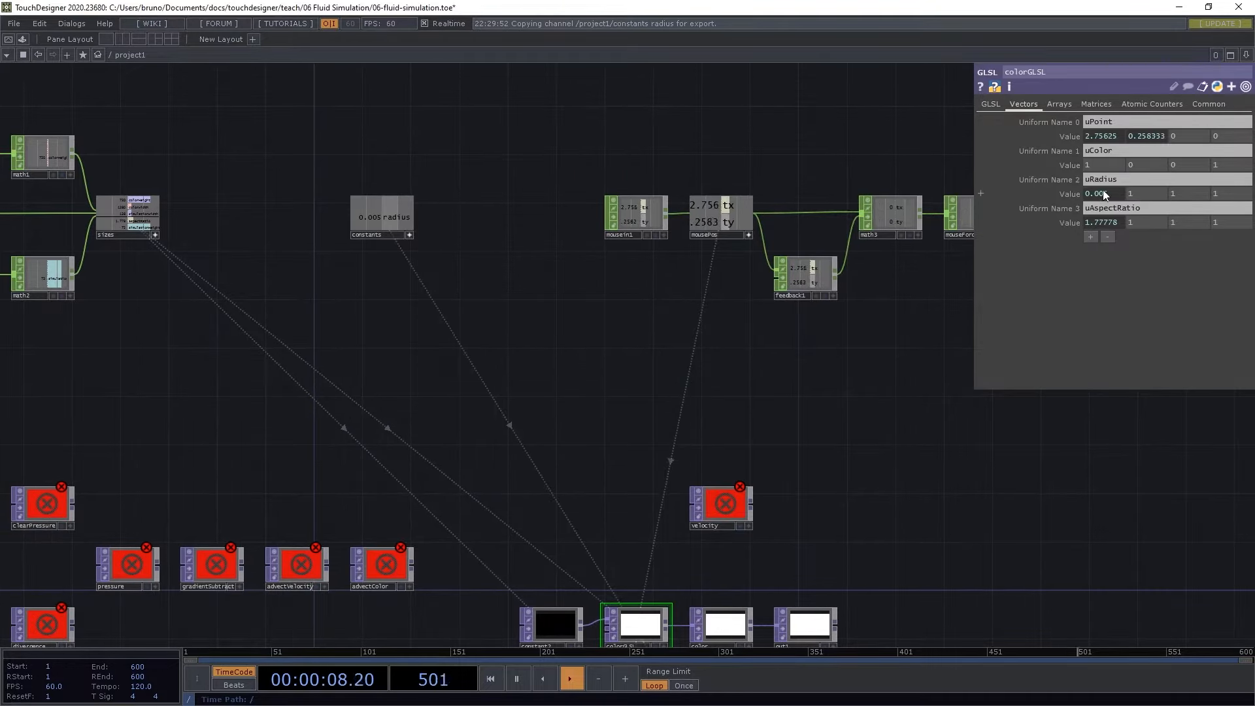
pyautogui.moveTo(837, 499); pyautogui.dragTo(837, 496)
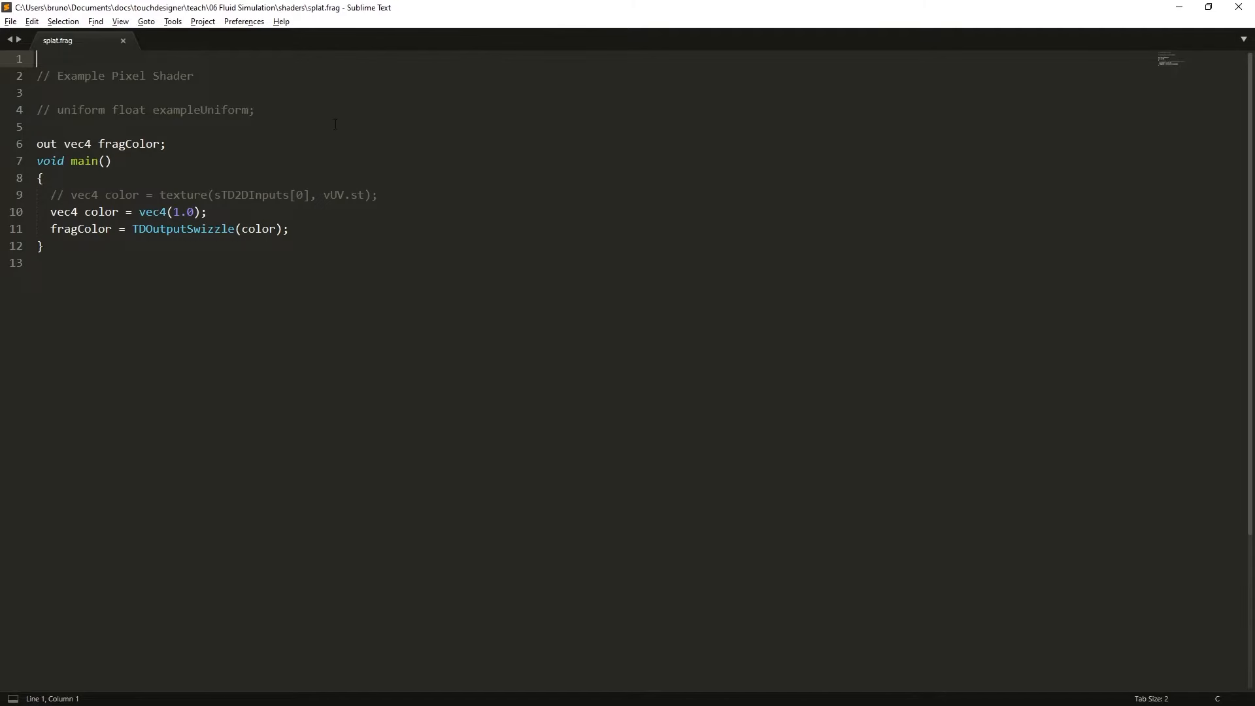
# Switch to splat.frag in Sublime Text and replace the example comments above the fragColor output with "uniform vec2 uPoint;"
pyautogui.keyDown('shift'); pyautogui.click(316, 112); pyautogui.keyUp('shift')
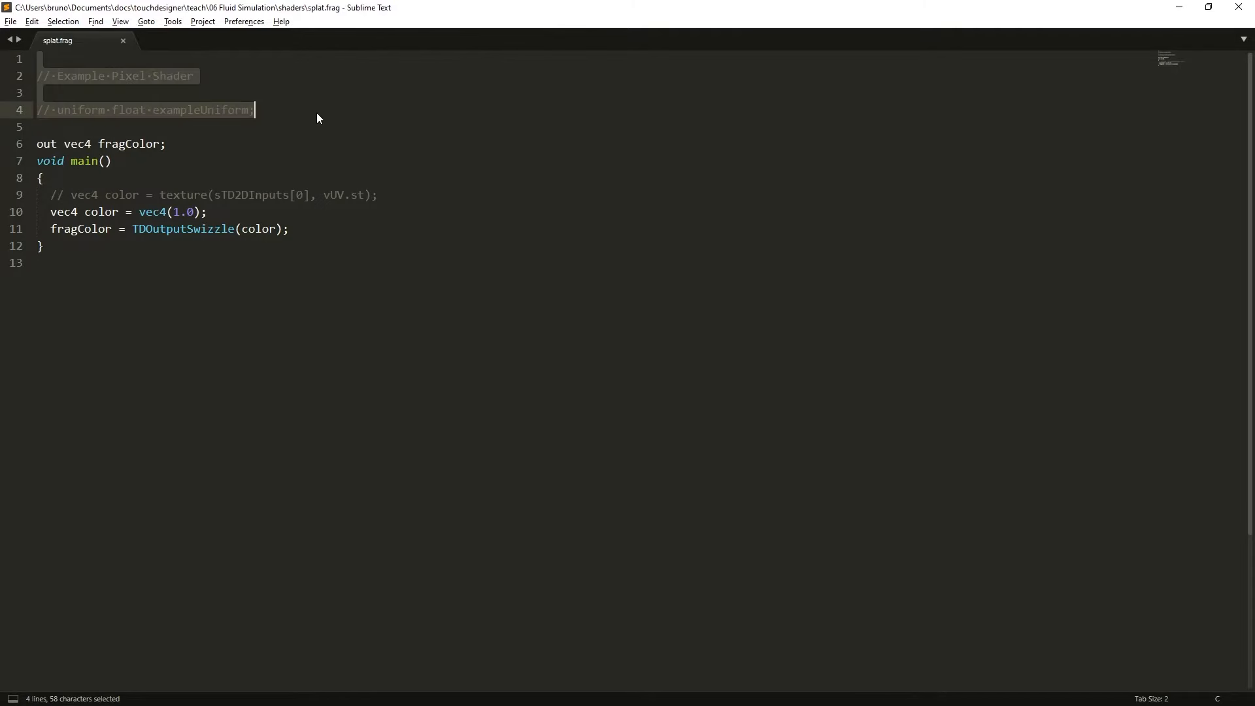
pyautogui.press('BackSpace')
pyautogui.write('uniform ve')
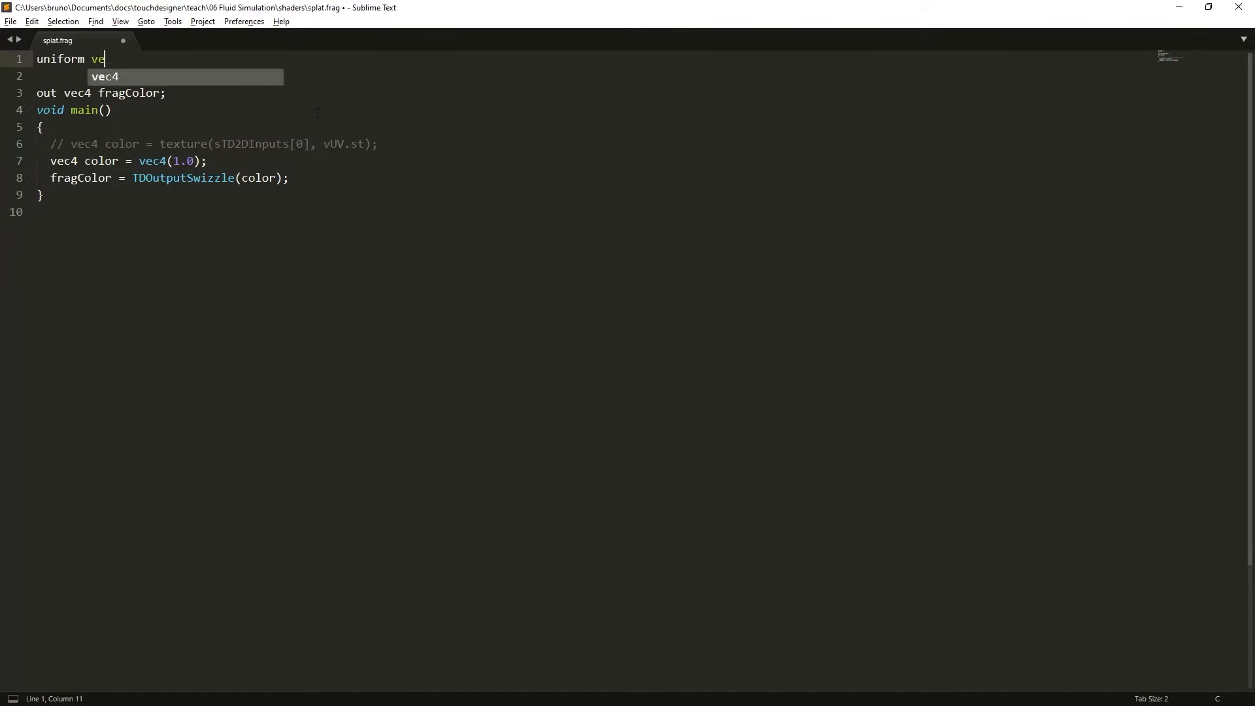
pyautogui.write('c2 uPoint;')
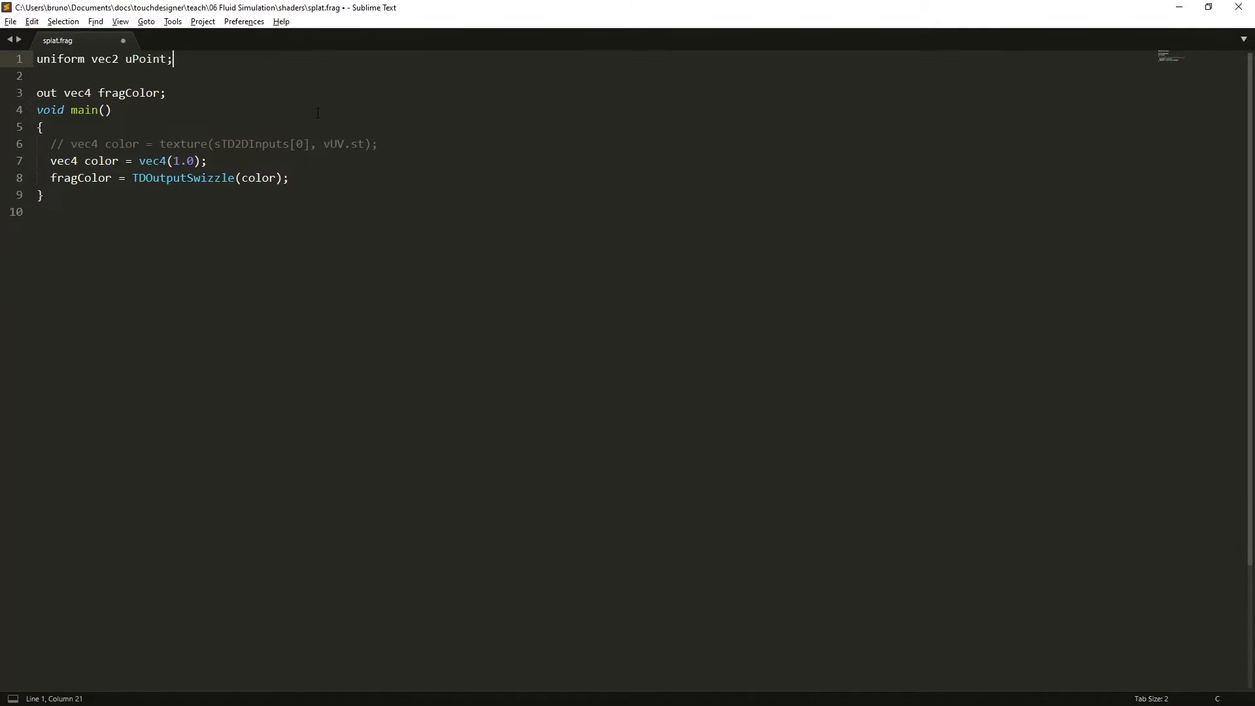
# Declare the uniforms "vec3 uColor", "float uRadius" and "float uAspectRatio" below uPoint in splat.frag
pyautogui.press('Return')
pyautogui.write('uniform vec')
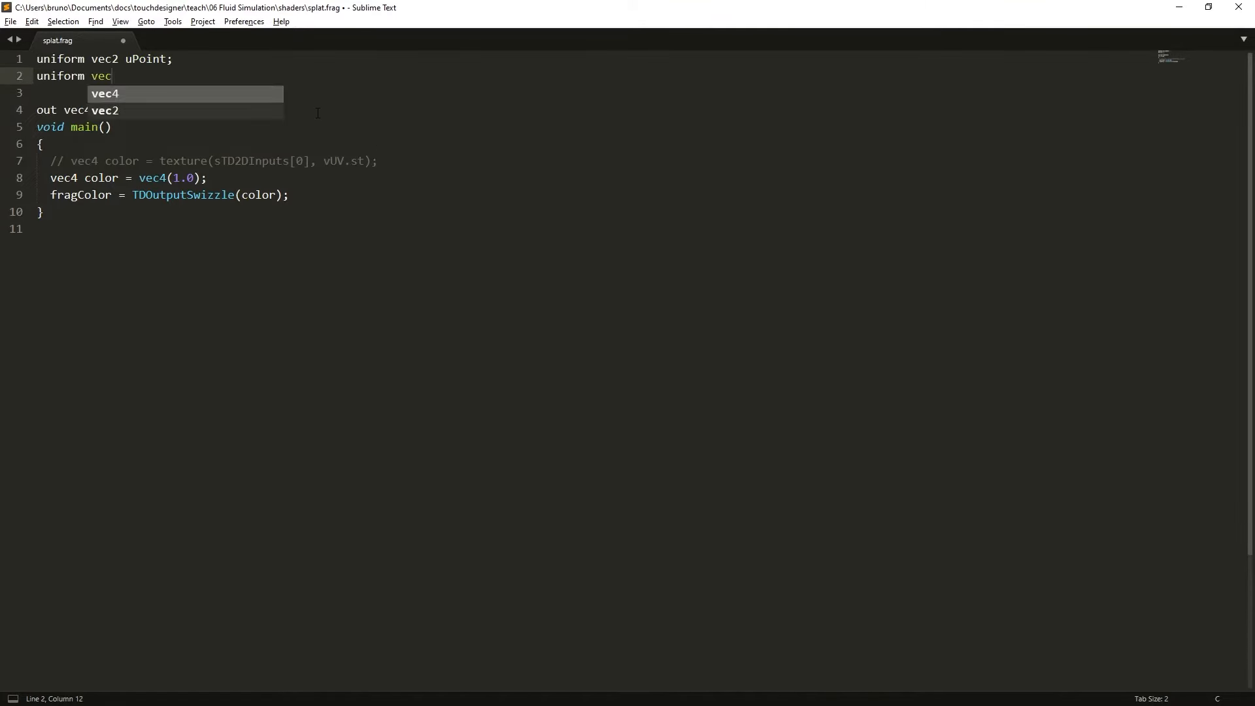
pyautogui.write('3')
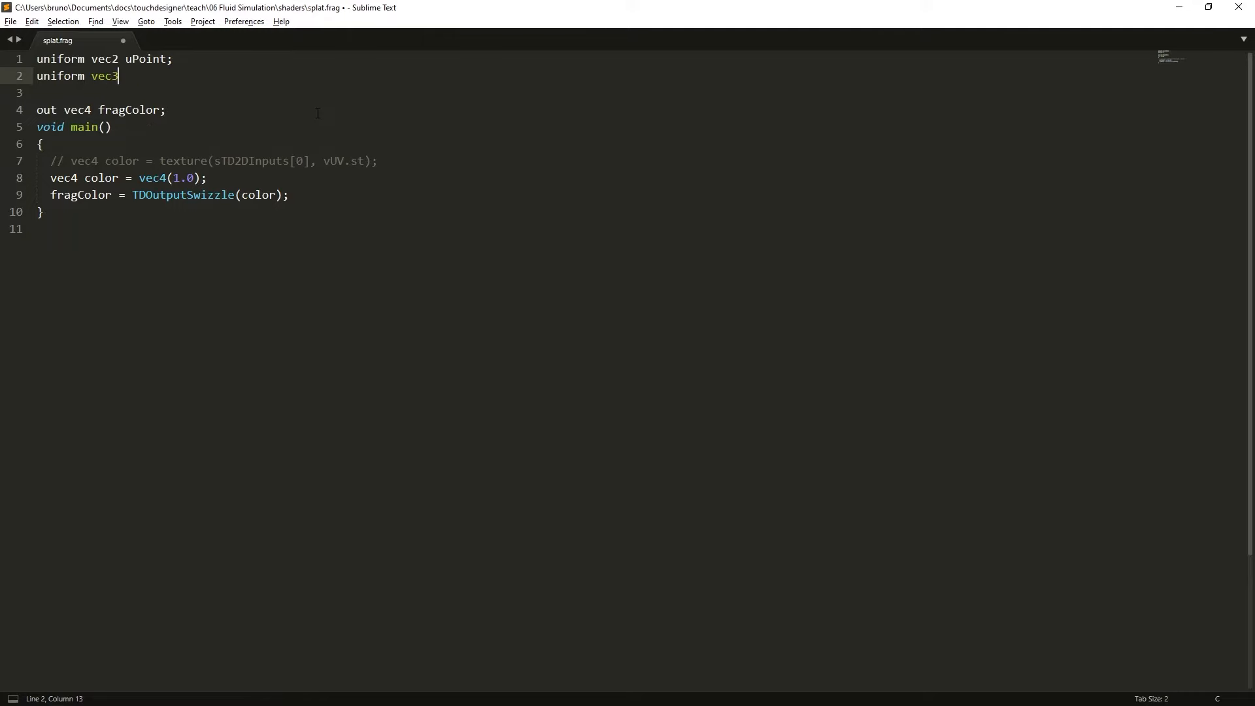
pyautogui.write(' uColor;')
pyautogui.press('Return')
pyautogui.write('uniform float uRadius')
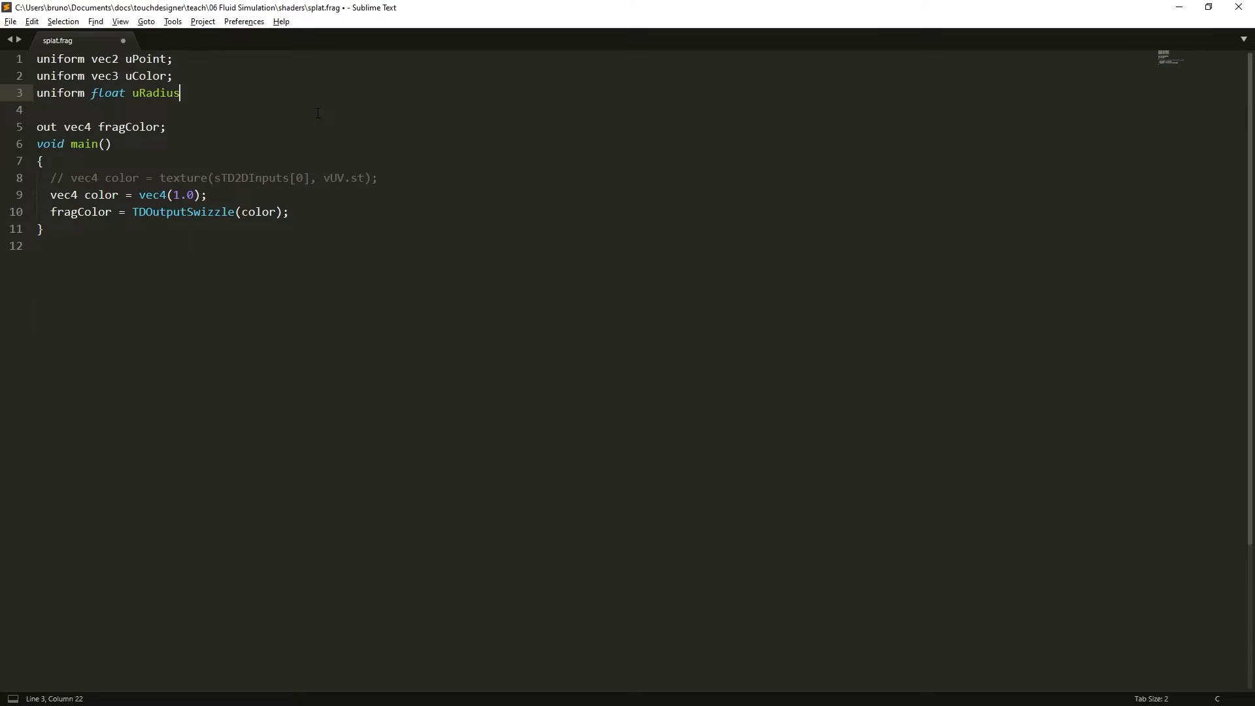
pyautogui.write(';')
pyautogui.press('Return')
pyautogui.write('uniform float u')
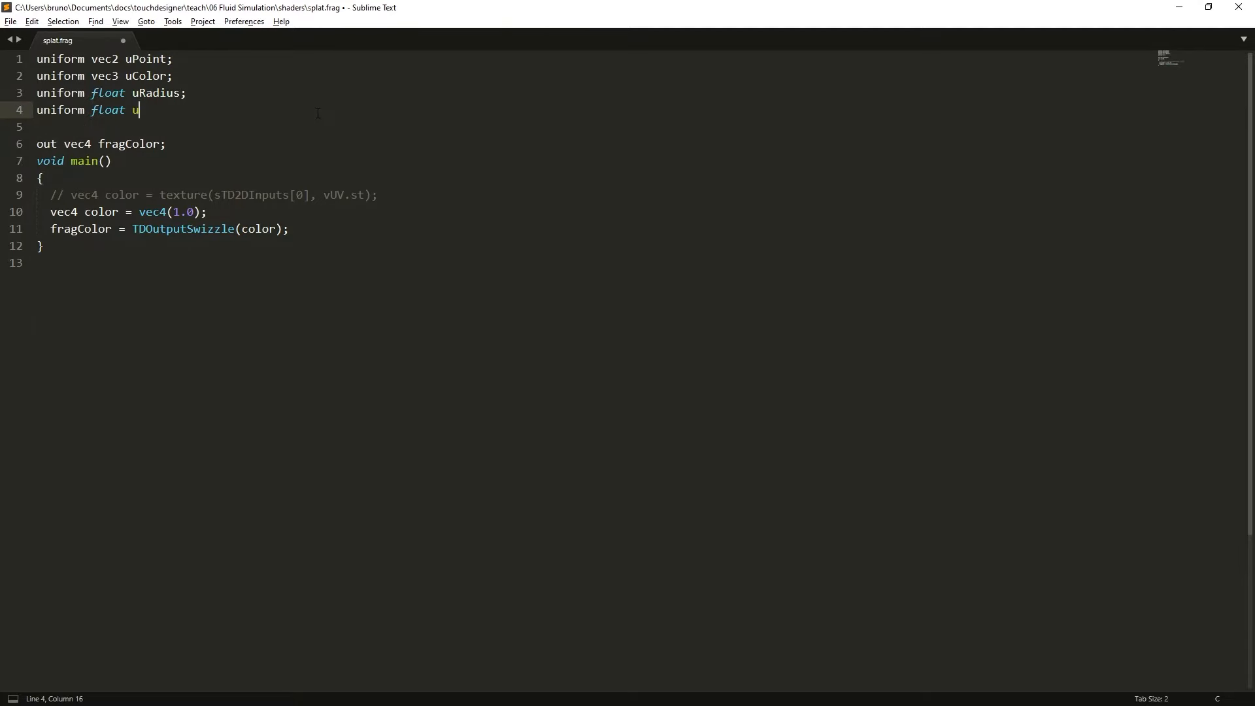
pyautogui.write('Aspect')
# Add "vec2 p = vUV.xy - uPoint;" and "p.x *= uAspectRatio;" at the start of the main function
pyautogui.click(152, 180)
pyautogui.press('Return')
pyautogui.press('Return')
pyautogui.press('Up')
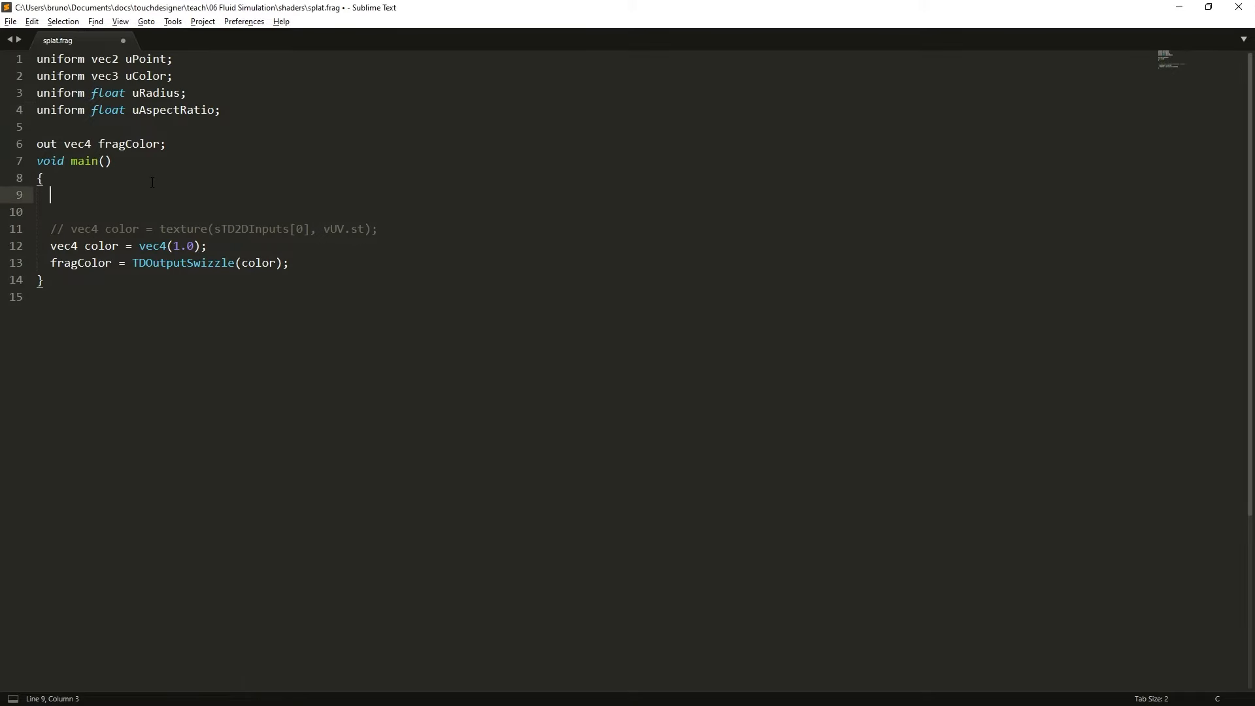
pyautogui.write('vec2 p = vUV.xy - uPoint')
pyautogui.write(';')
pyautogui.press('Return')
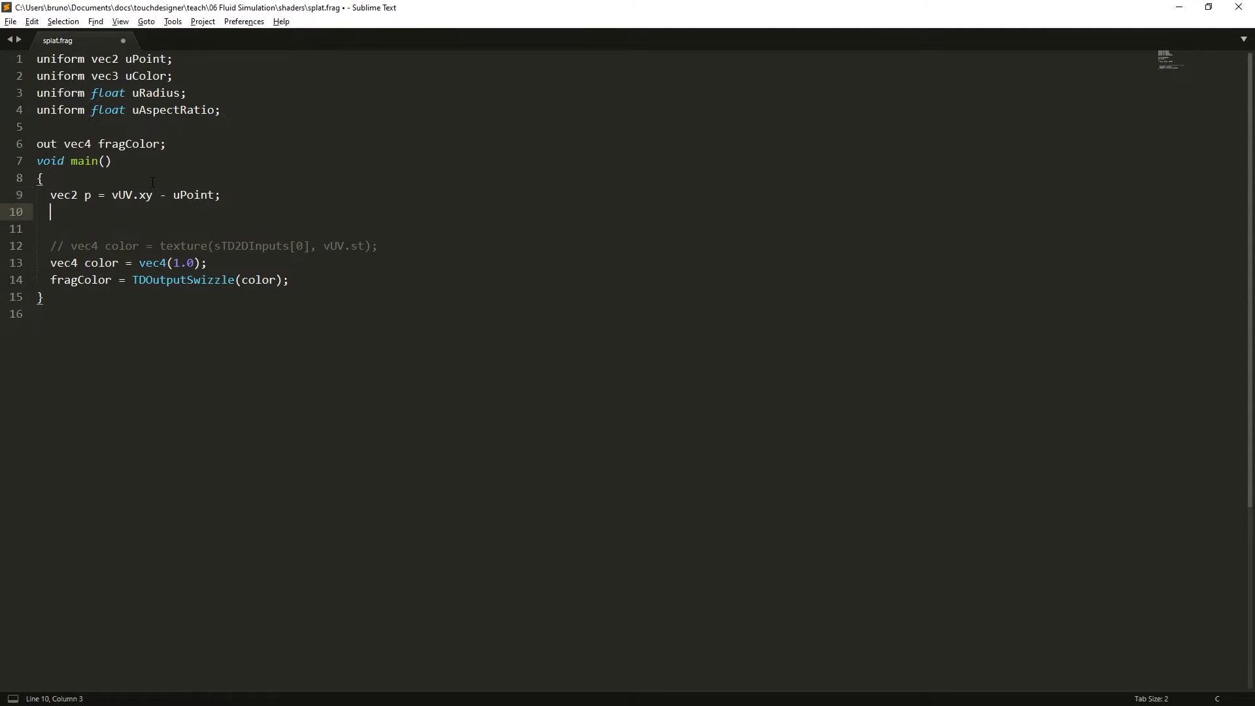
pyautogui.write('p.x *= u')
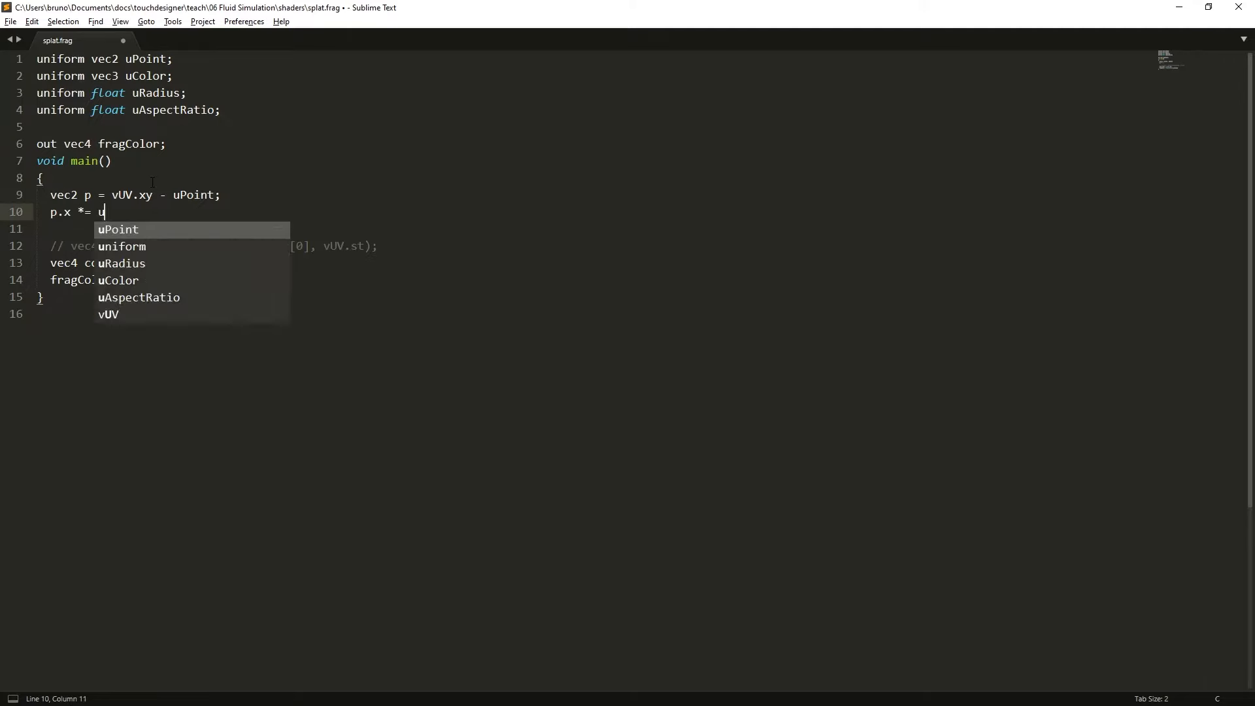
pyautogui.write('AspectRatio;')
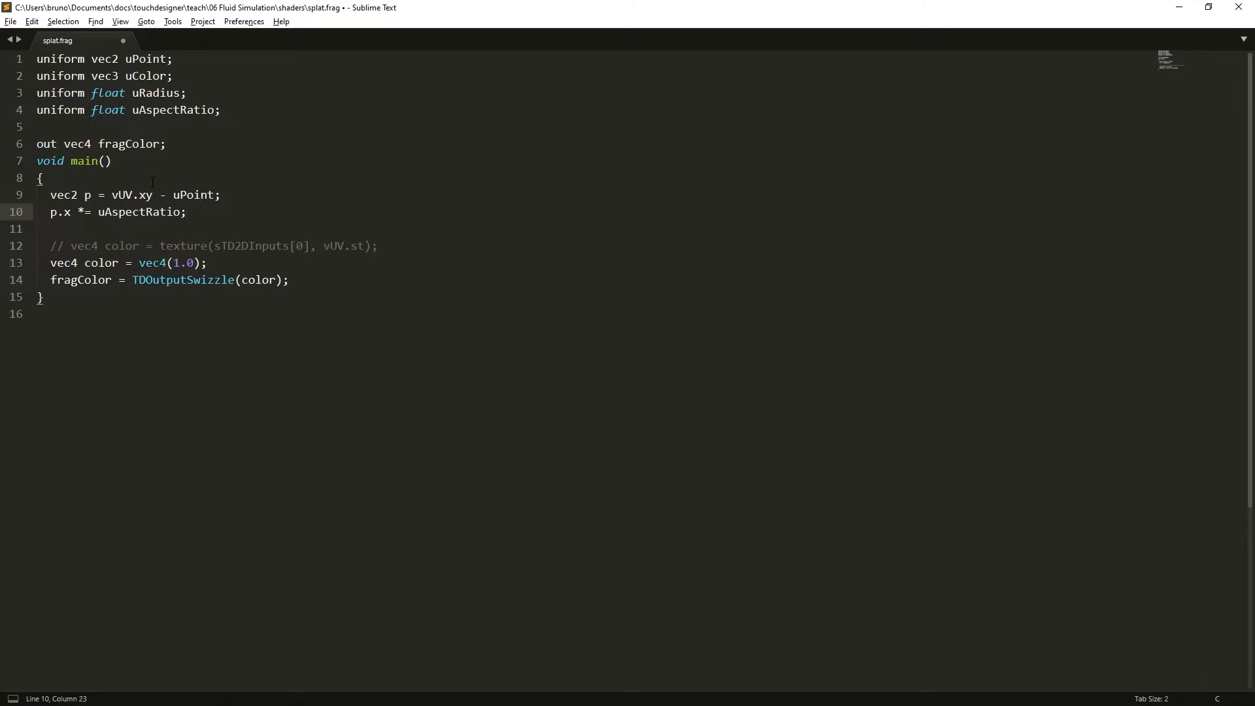
# Define the splat below the aspect-ratio correction as "vec3 splat = exp(-dot(p, p) / uRadius) * uColor;"
pyautogui.press('Return')
pyautogui.press('Return')
pyautogui.write('vec3 sp')
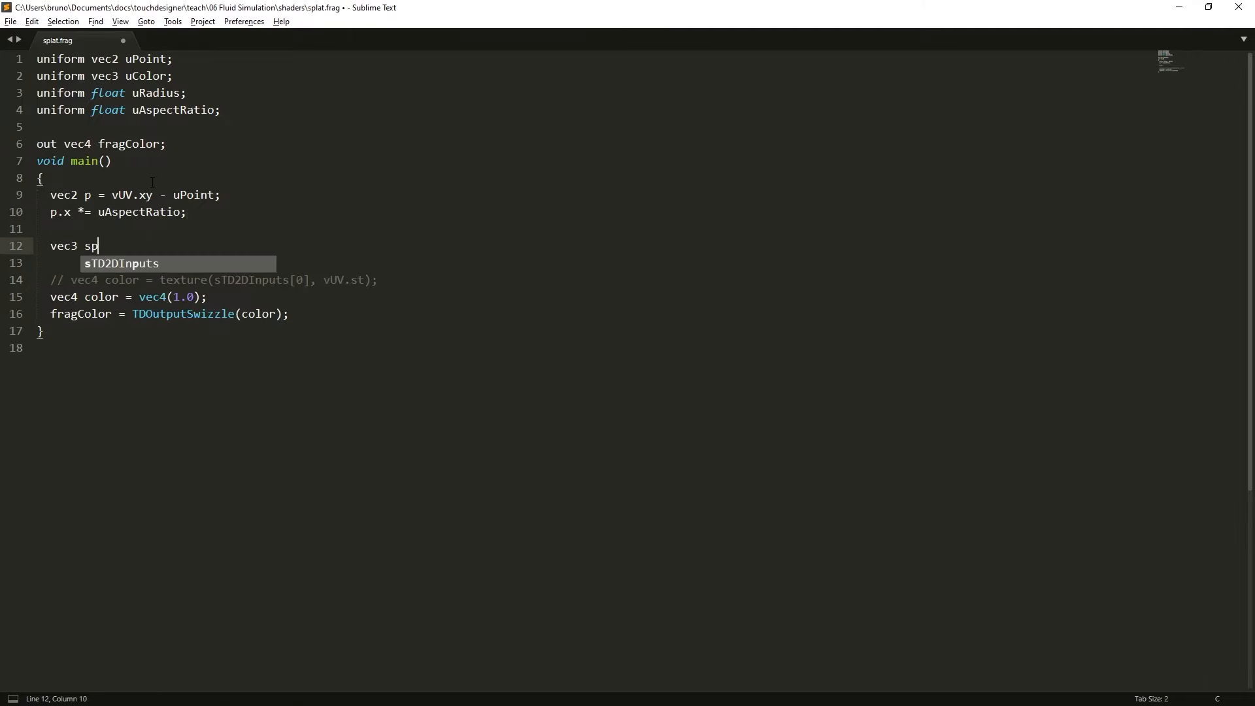
pyautogui.write('lat = exp')
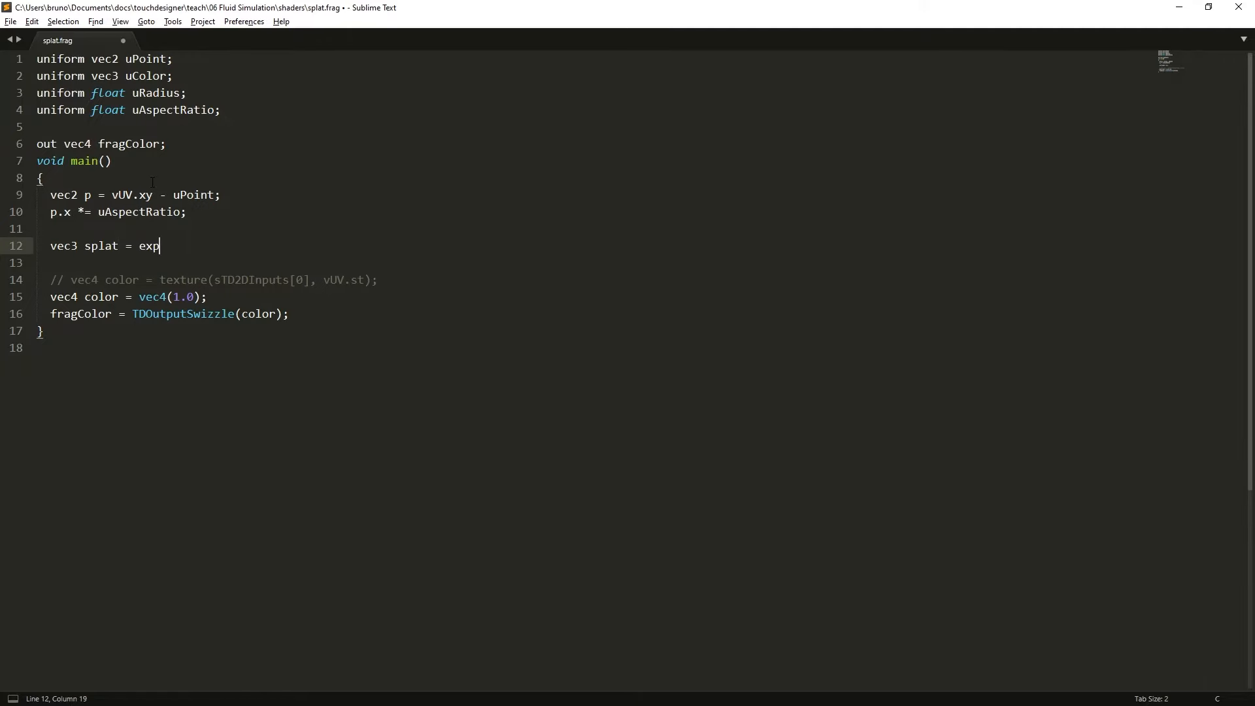
pyautogui.write('(-dot(p, p')
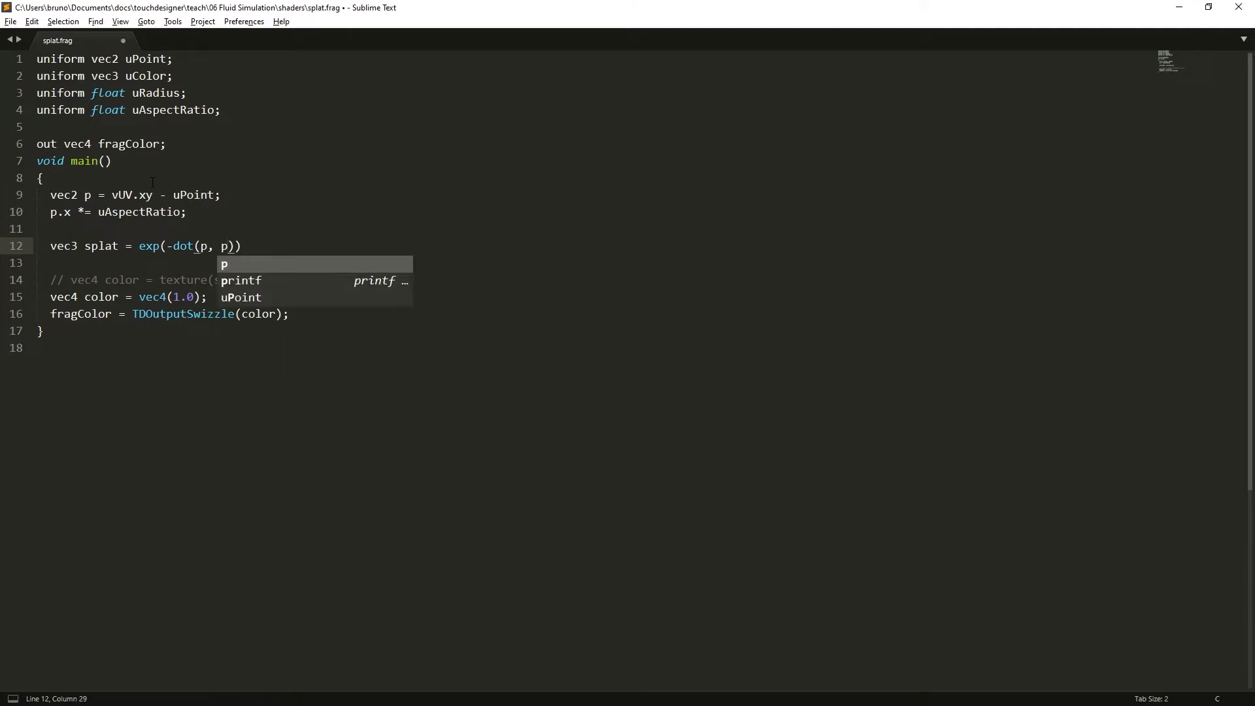
pyautogui.write(') / uRadius) ')
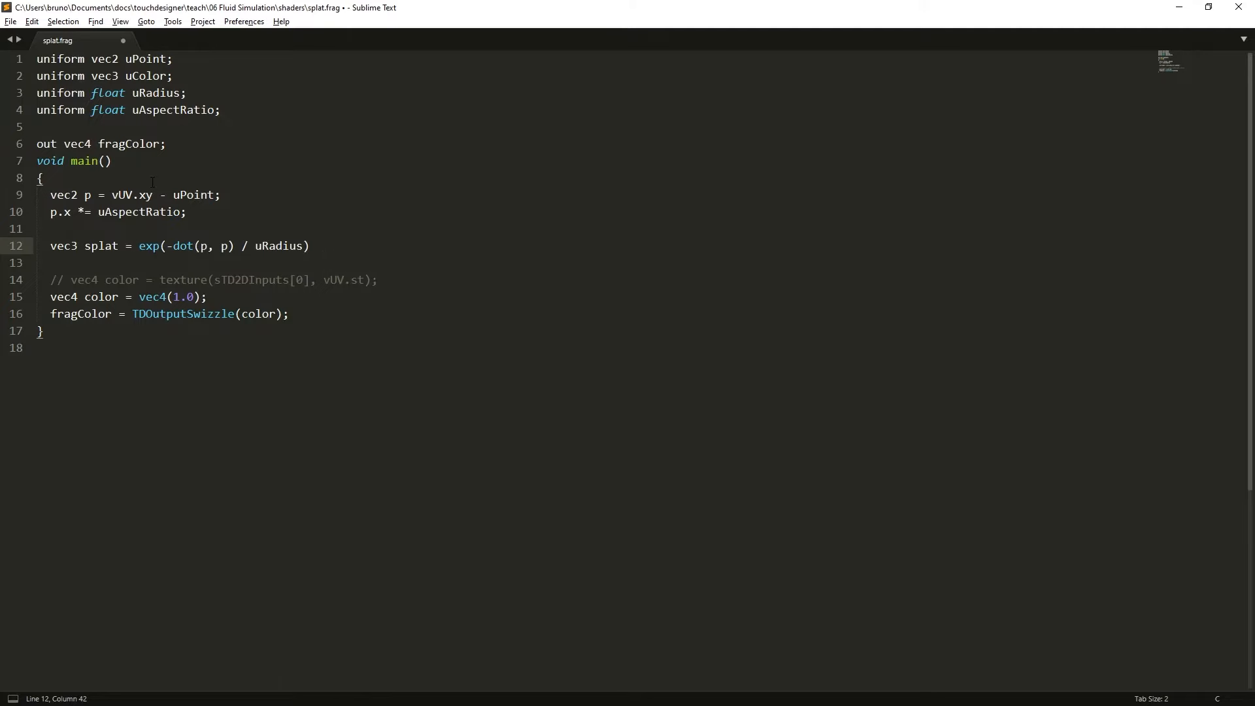
pyautogui.write('* uColor;')
# Move the commented texture line directly below the splat line, uncomment it and change it to "vec3 base = texture(sTD2DInputs[0], vUV.st).xyz;"
pyautogui.press('Down')
pyautogui.press('Down')
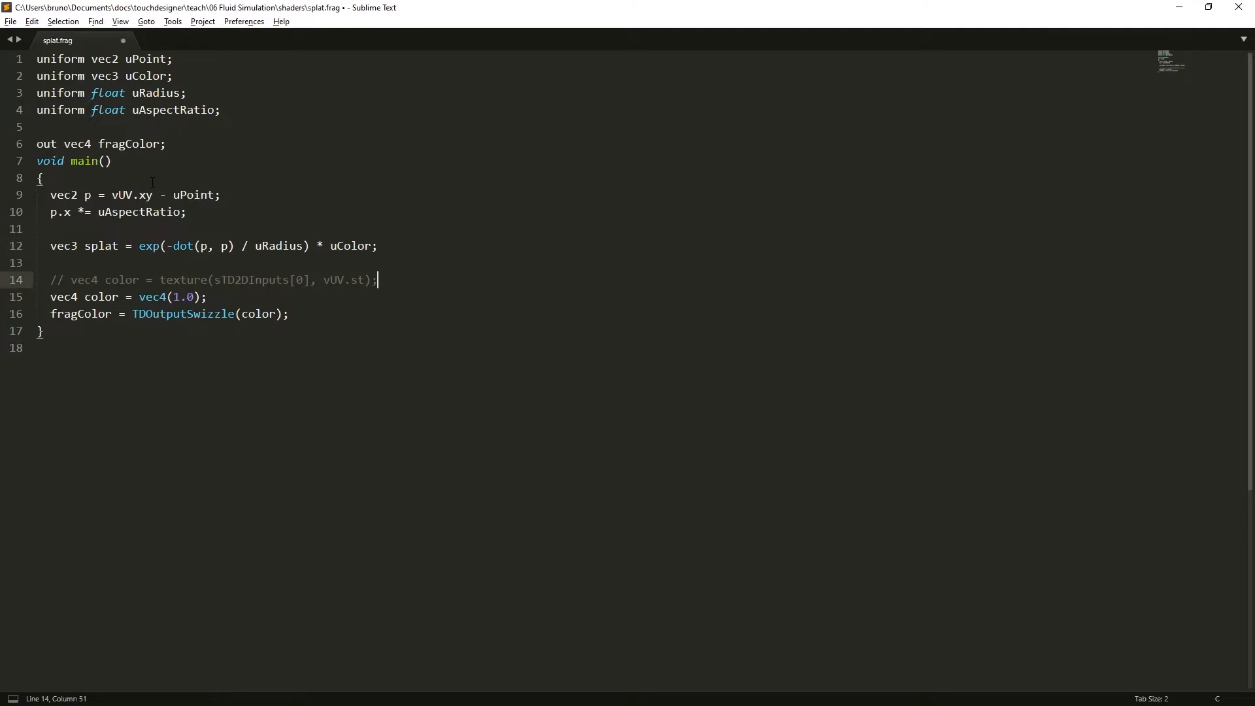
pyautogui.hotkey('ctrl', 'shift', 'Up')
pyautogui.hotkey('ctrl', '/')
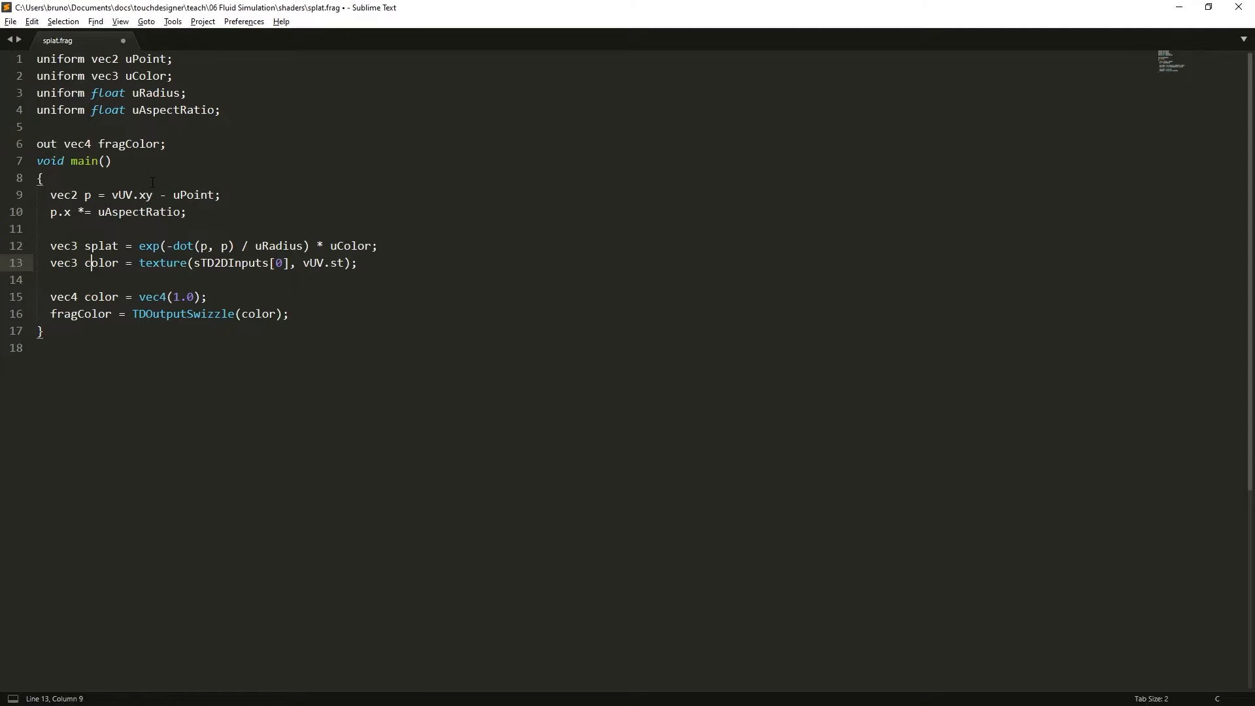
pyautogui.write('base')
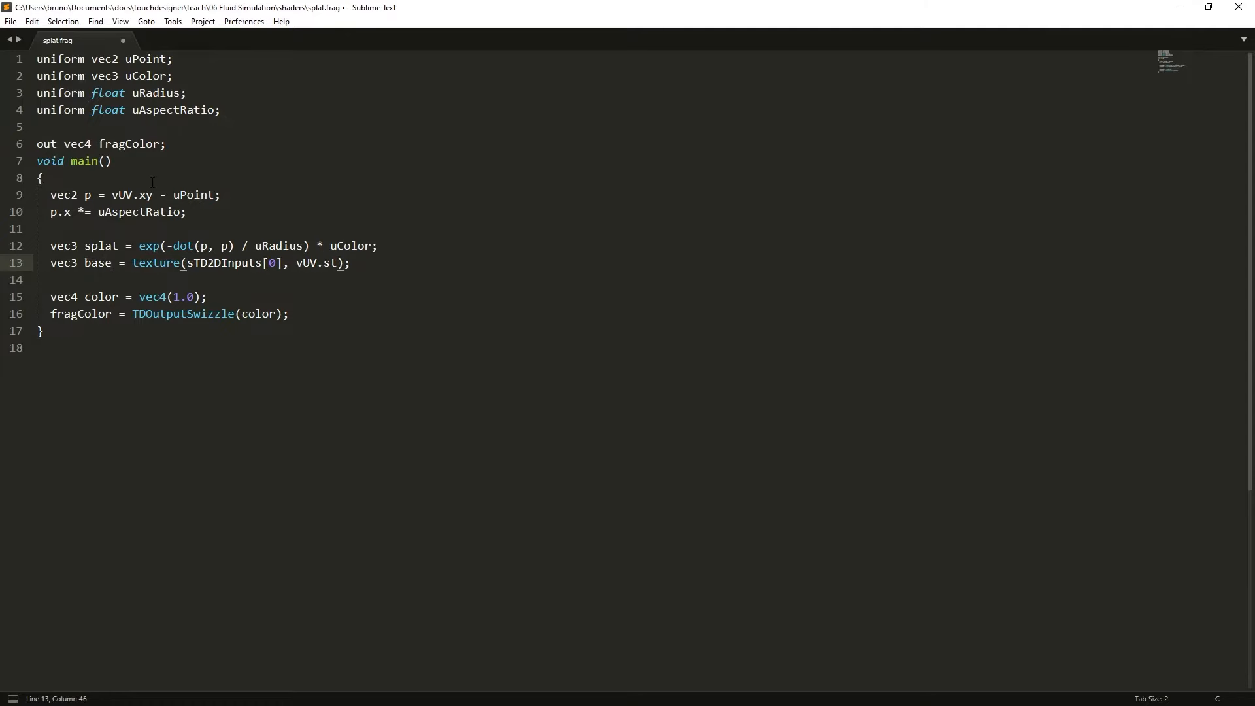
pyautogui.write('.xyz')
# Change the output color to "vec4(base + splat, 1.0)" and save splat.frag
pyautogui.press('Down')
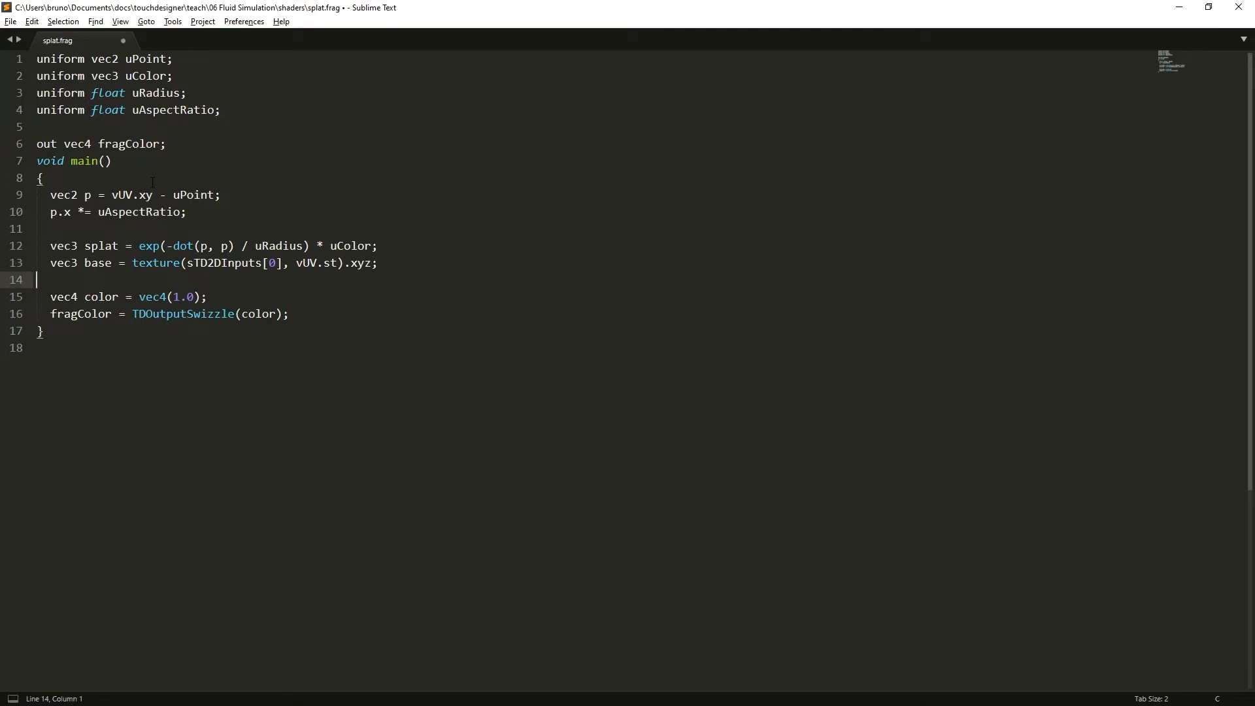
pyautogui.press('Down')
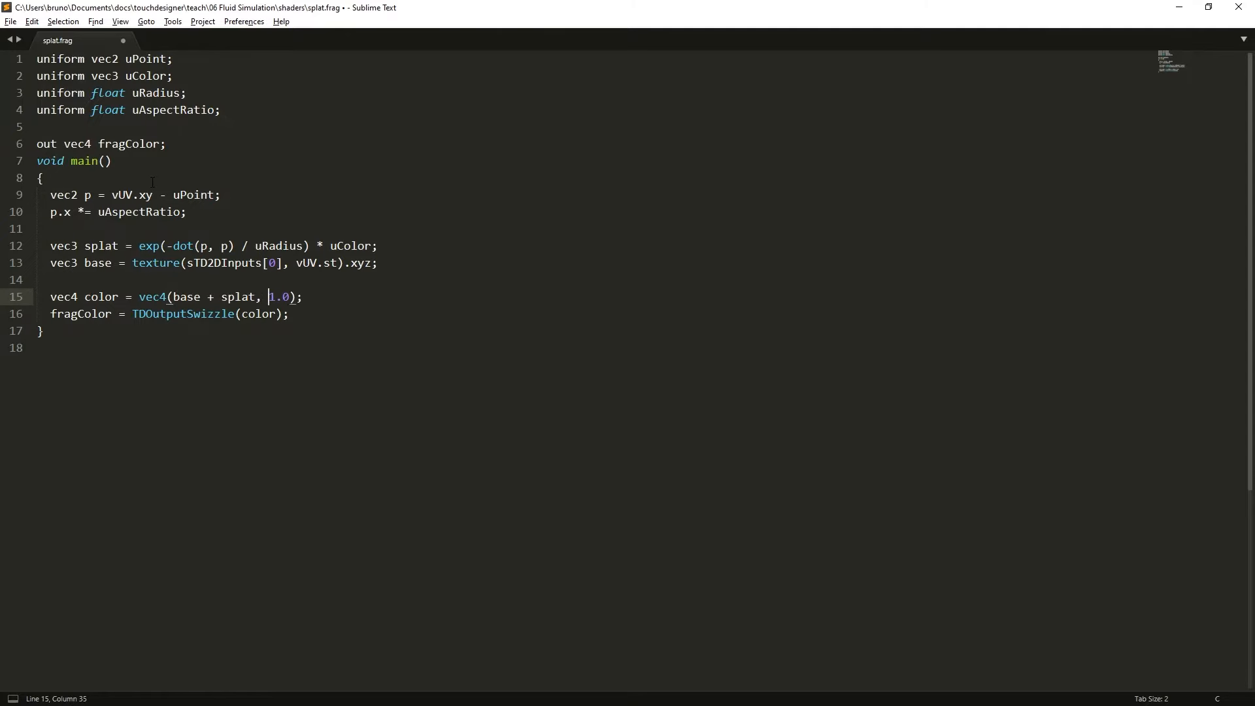
pyautogui.hotkey('ctrl', 's')
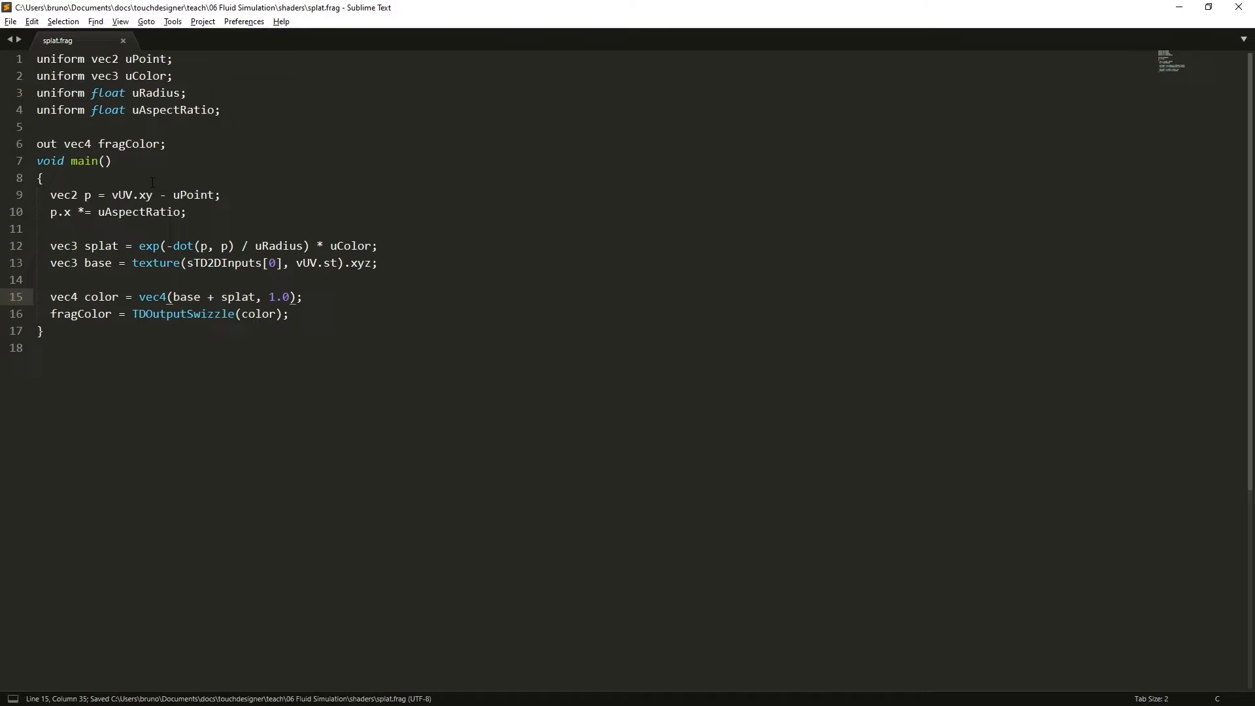
# Switch to TouchDesigner and insert a Math CHOP between mousein1 and mousePos
pyautogui.hotkey('alt', 'Tab')
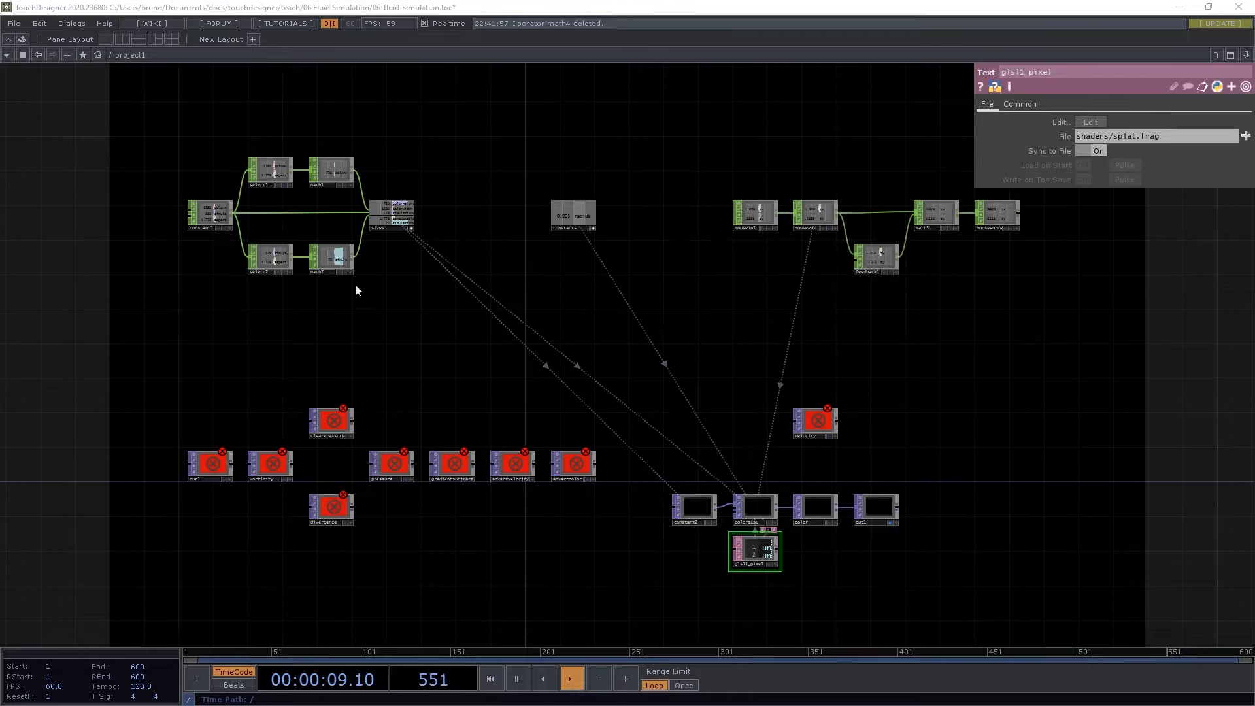
pyautogui.scroll(8, 782, 198)
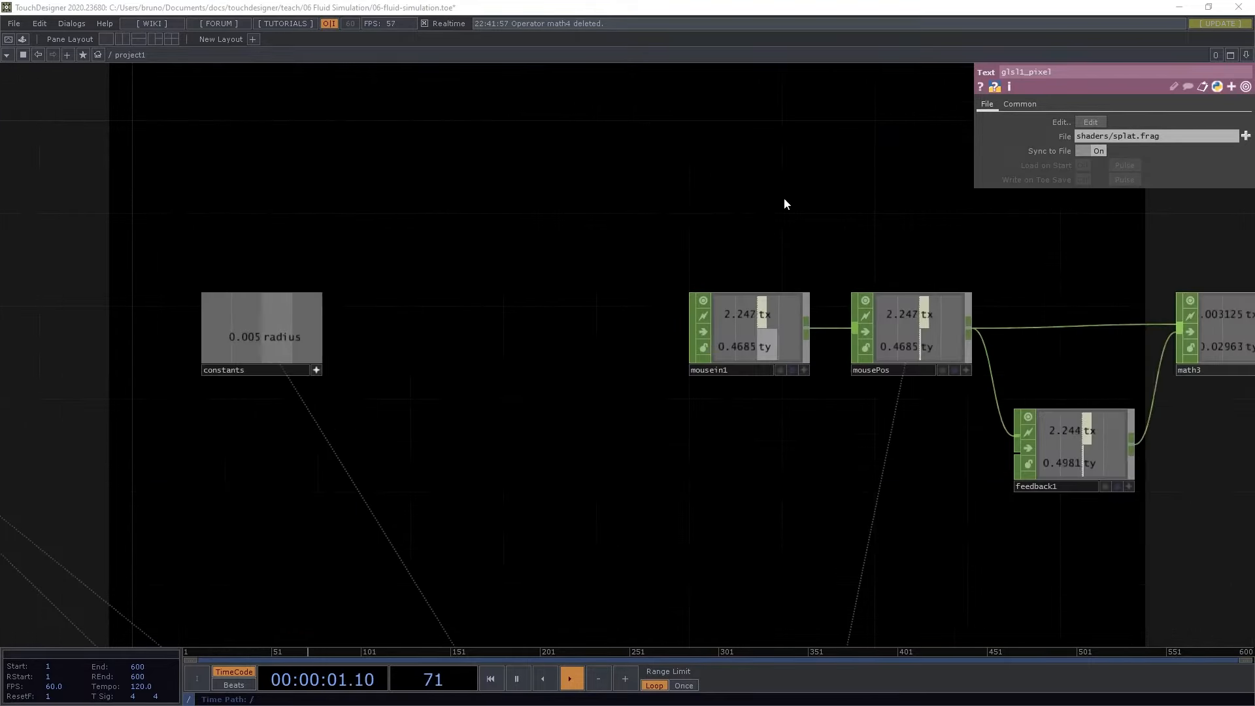
pyautogui.scroll(-3, 626, 136)
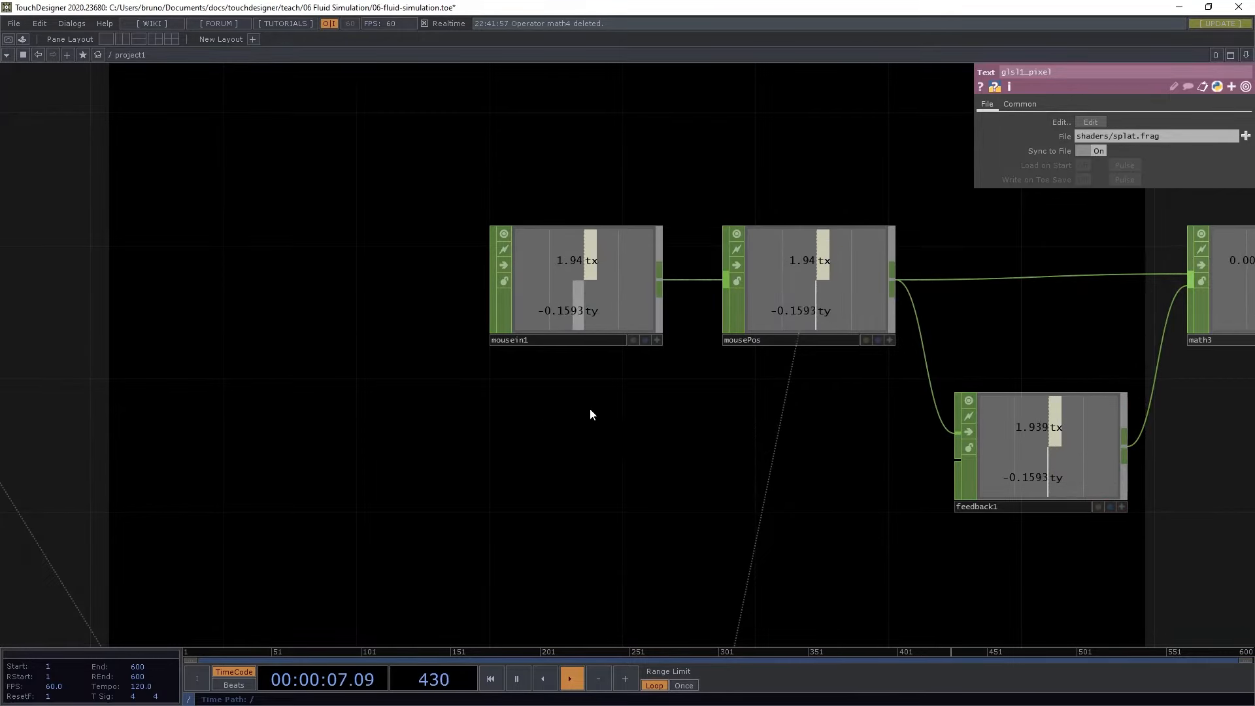
pyautogui.scroll(-1, 589, 406)
pyautogui.scroll(-2, 589, 405)
pyautogui.moveTo(590, 338); pyautogui.dragTo(469, 338)
pyautogui.rightClick(565, 339)
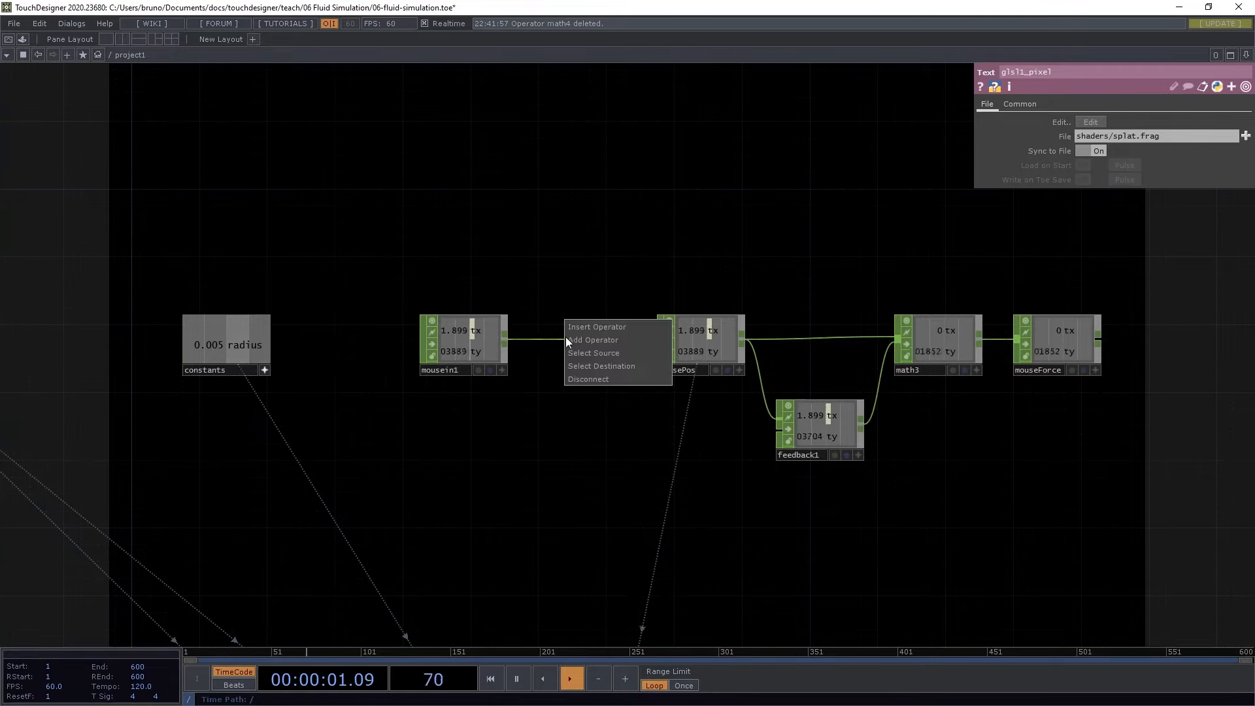
pyautogui.click(572, 330)
pyautogui.write('math')
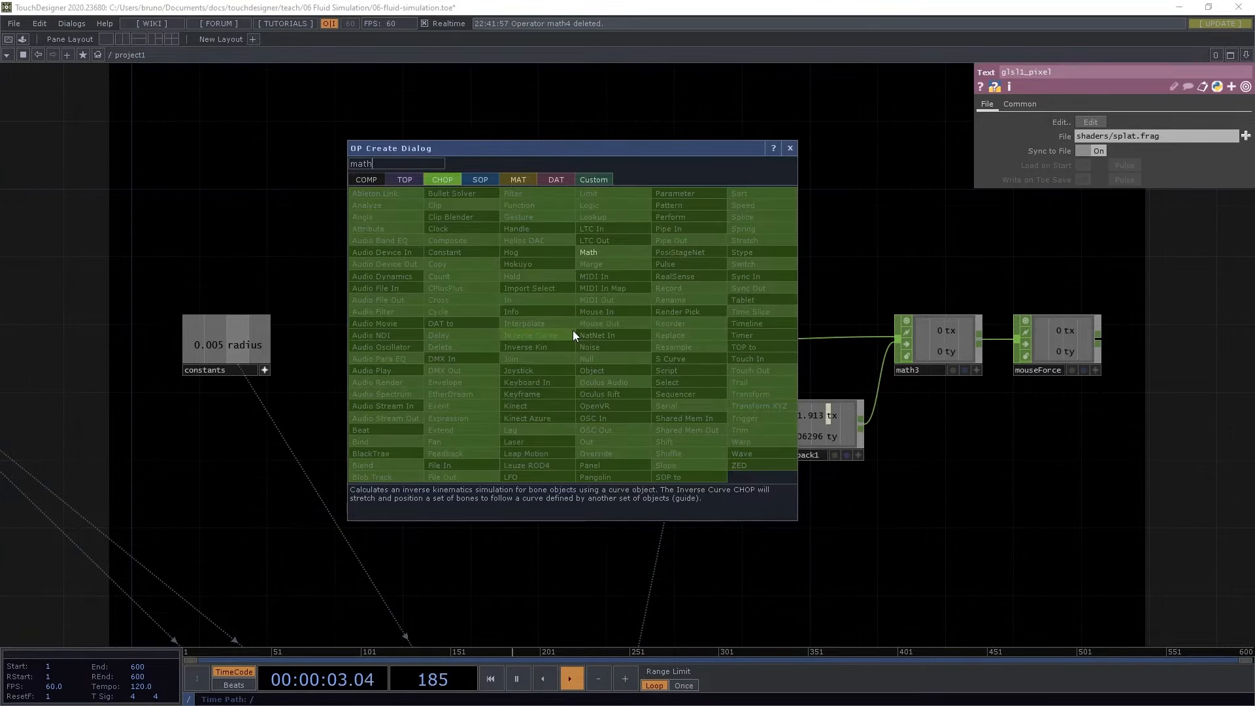
pyautogui.click(589, 252)
pyautogui.click(581, 339)
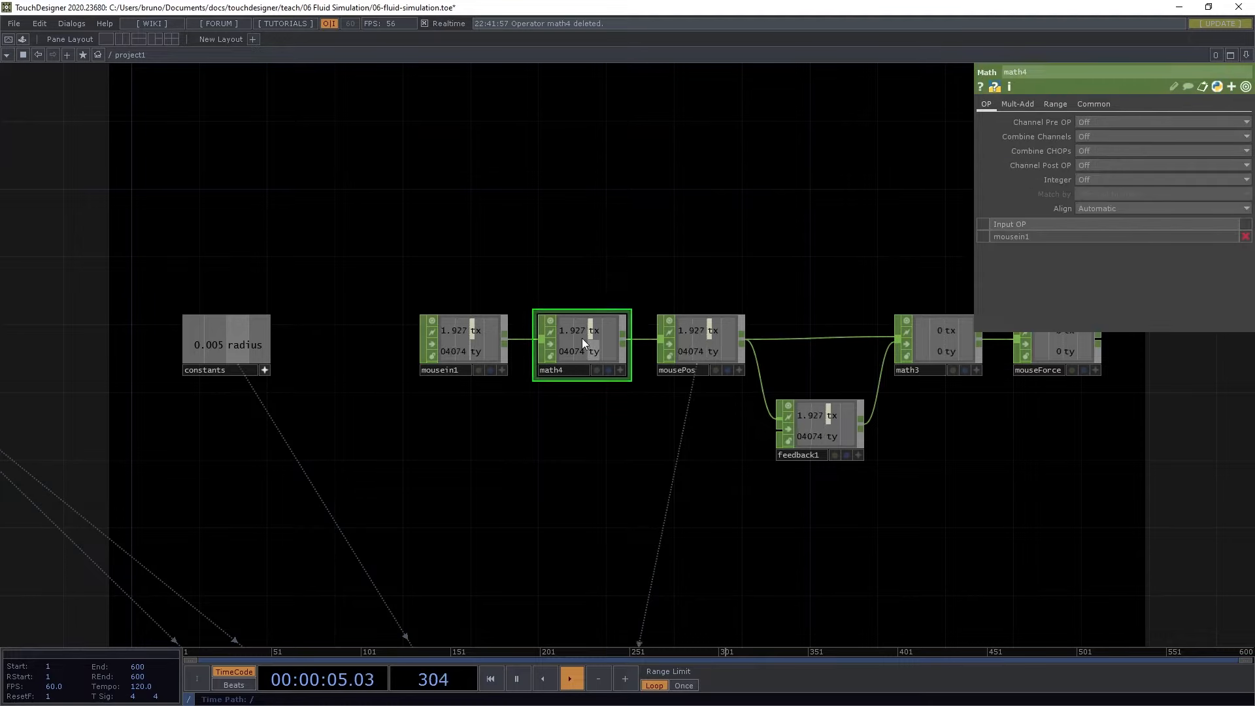
# Set the Pre-Add of the Math CHOP after mousein1 to -2
pyautogui.click(1093, 104)
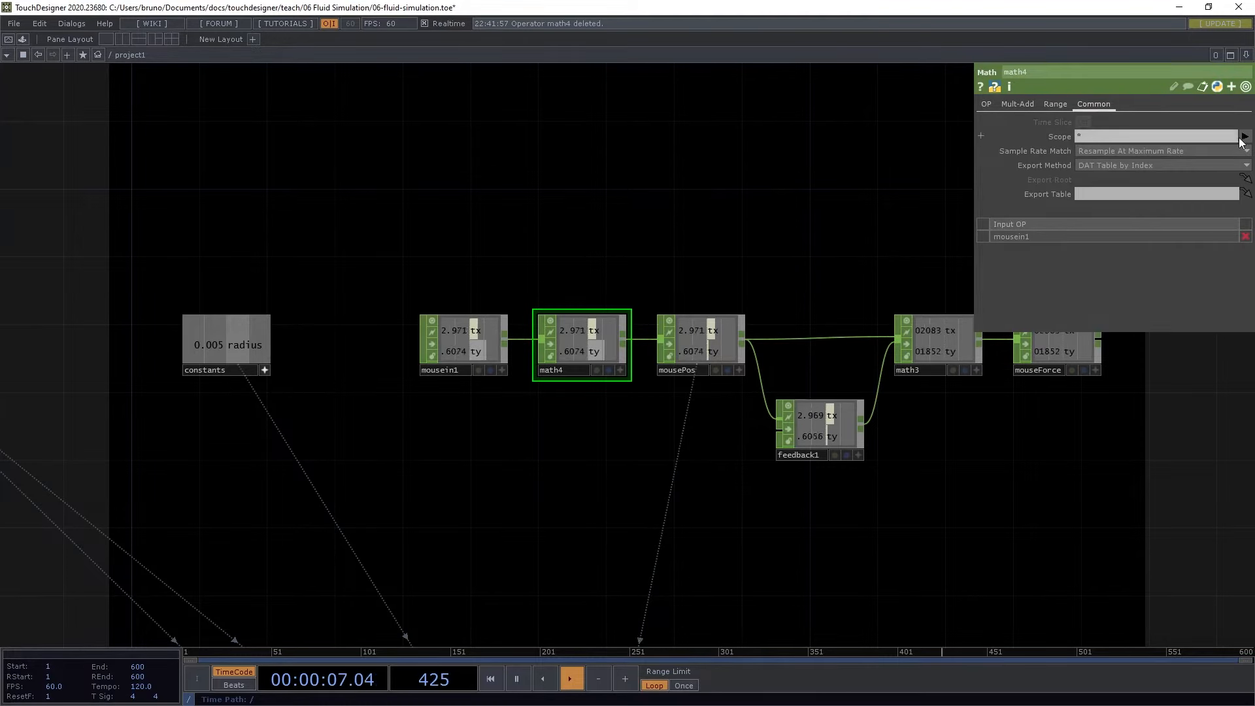
pyautogui.click(1015, 105)
pyautogui.write('-2')
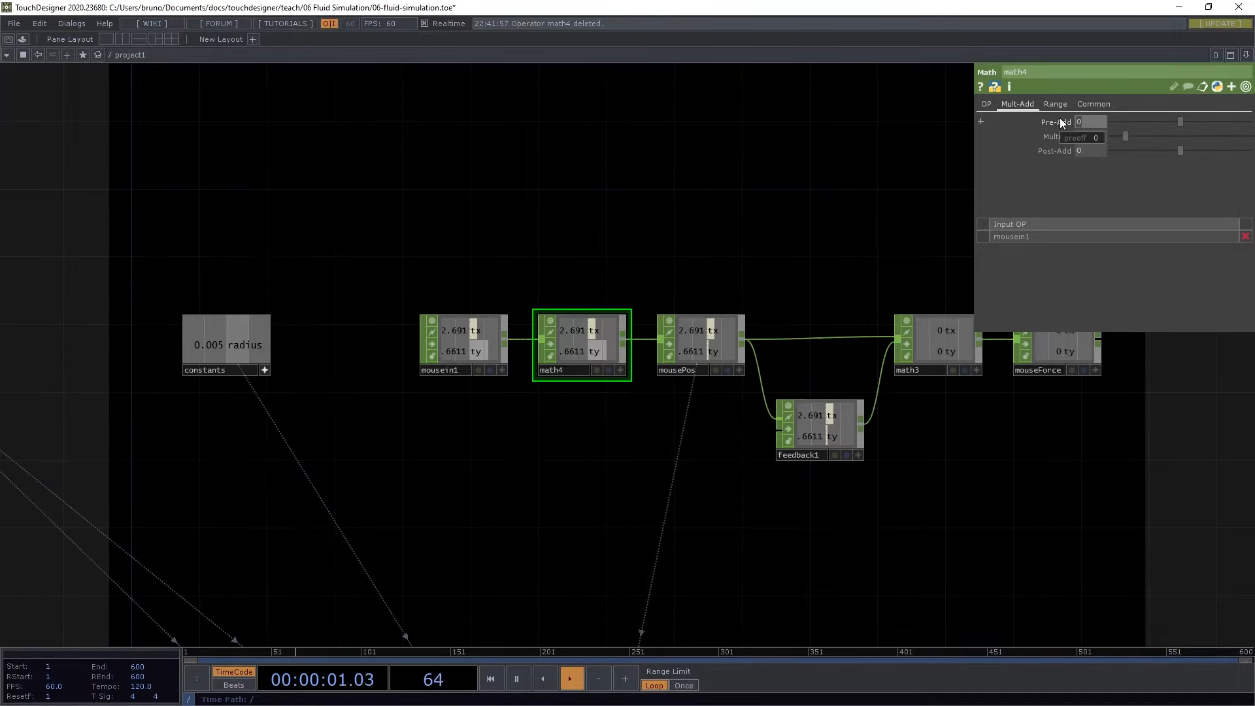
pyautogui.press('Return')
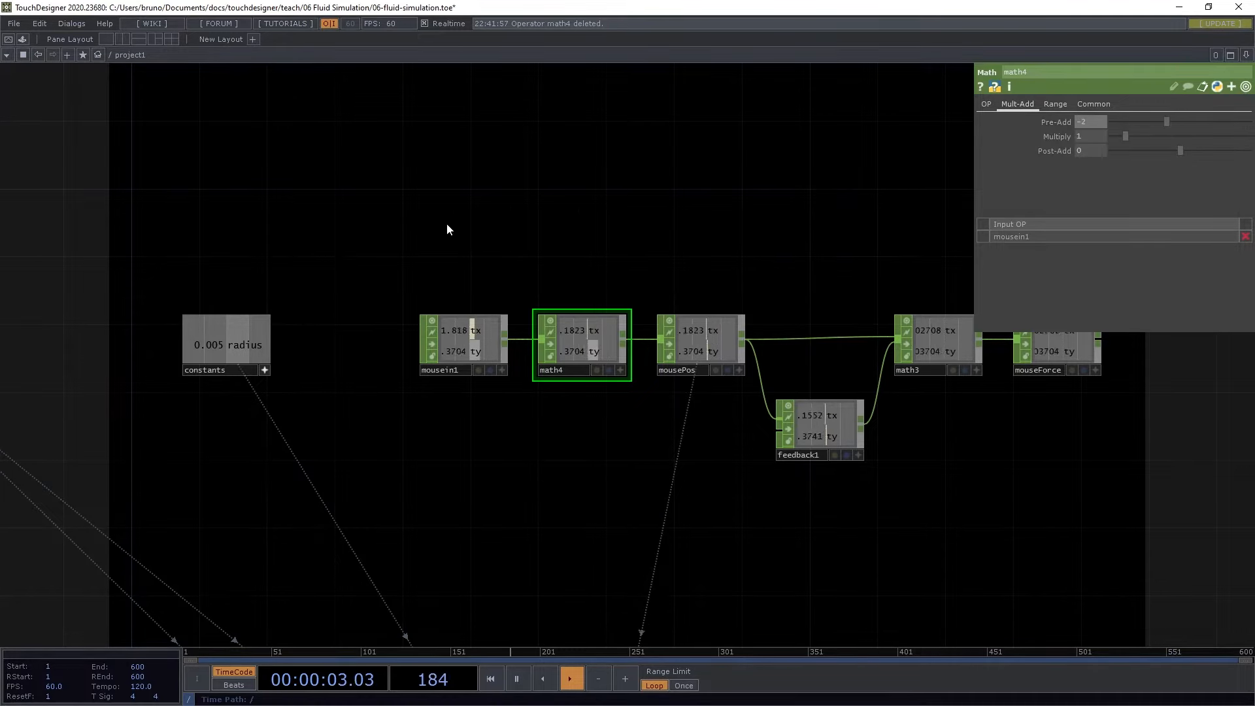
# Examine the offset mouse values and mousein1's Output Coordinates options, keeping Normalized
pyautogui.scroll(3, 266, 272)
pyautogui.moveTo(258, 245); pyautogui.dragTo(189, 237)
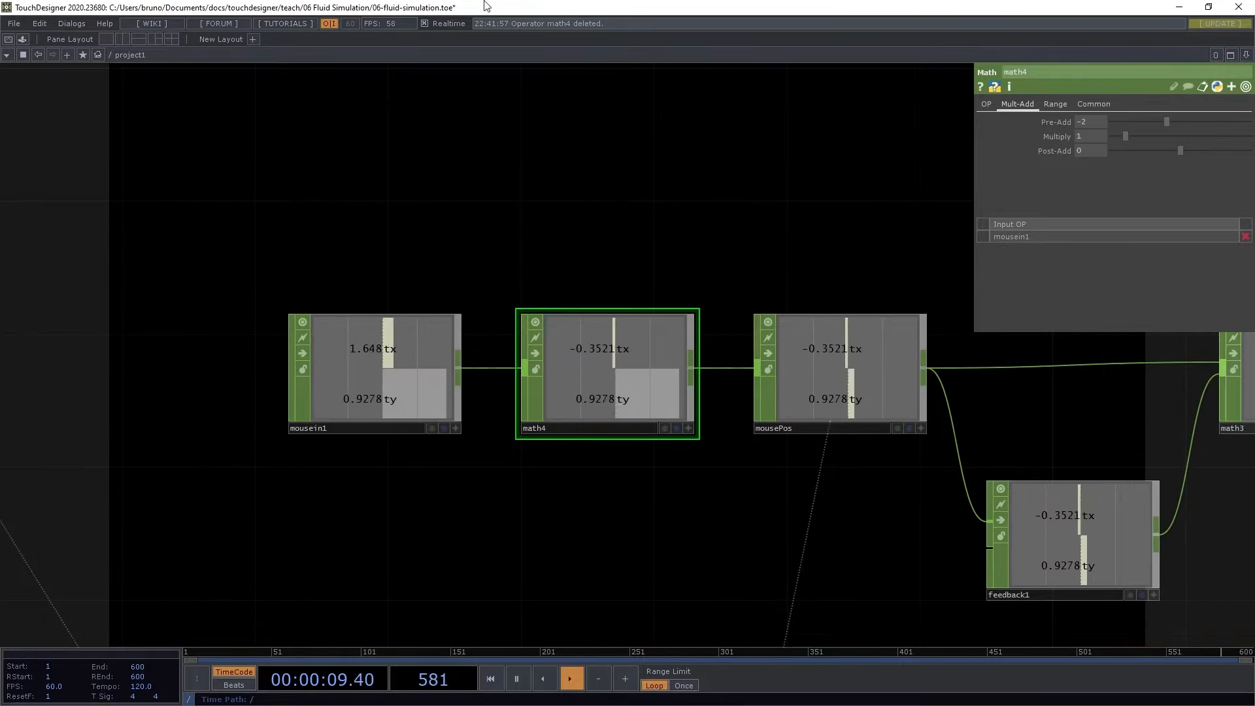
pyautogui.scroll(-2, 657, 269)
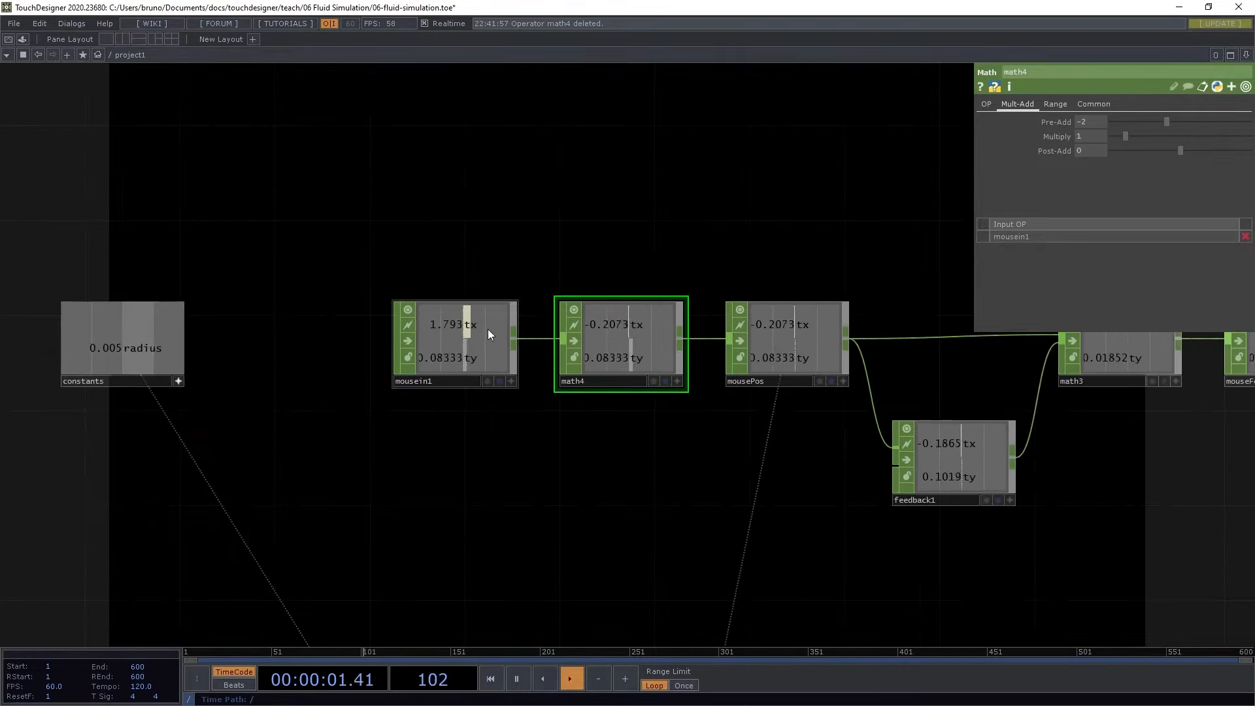
pyautogui.click(472, 342)
pyautogui.click(1148, 135)
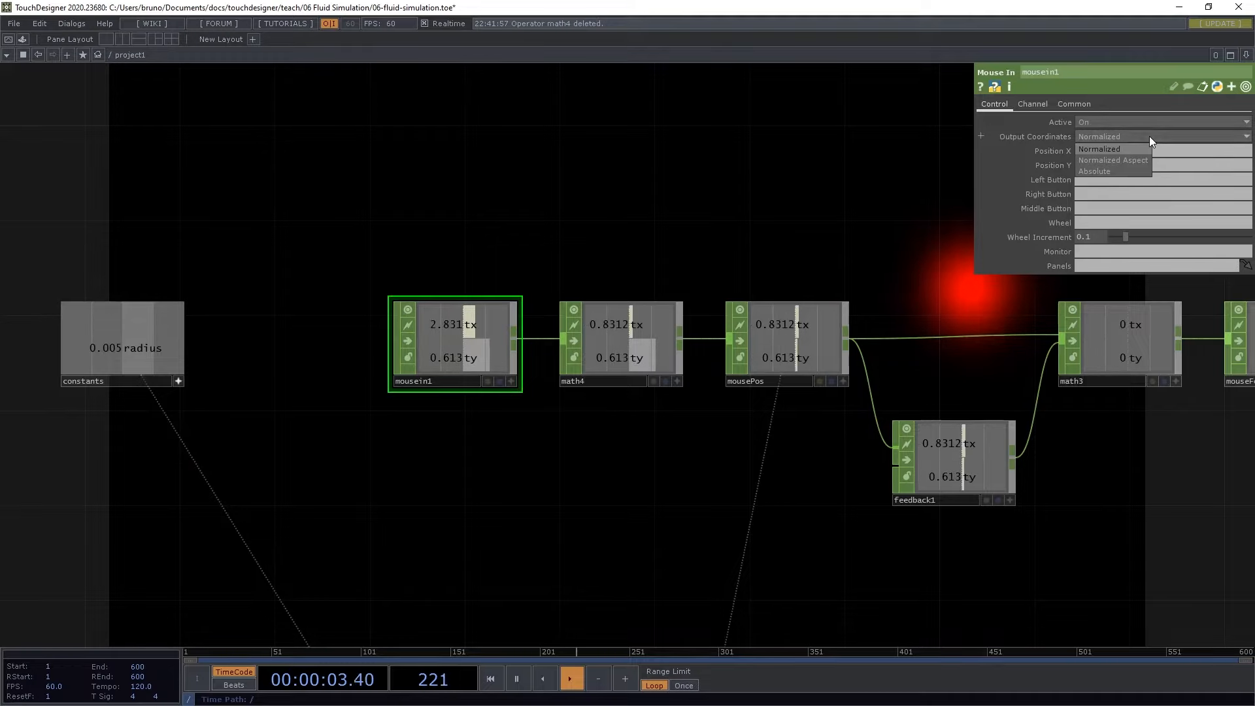
pyautogui.click(1104, 147)
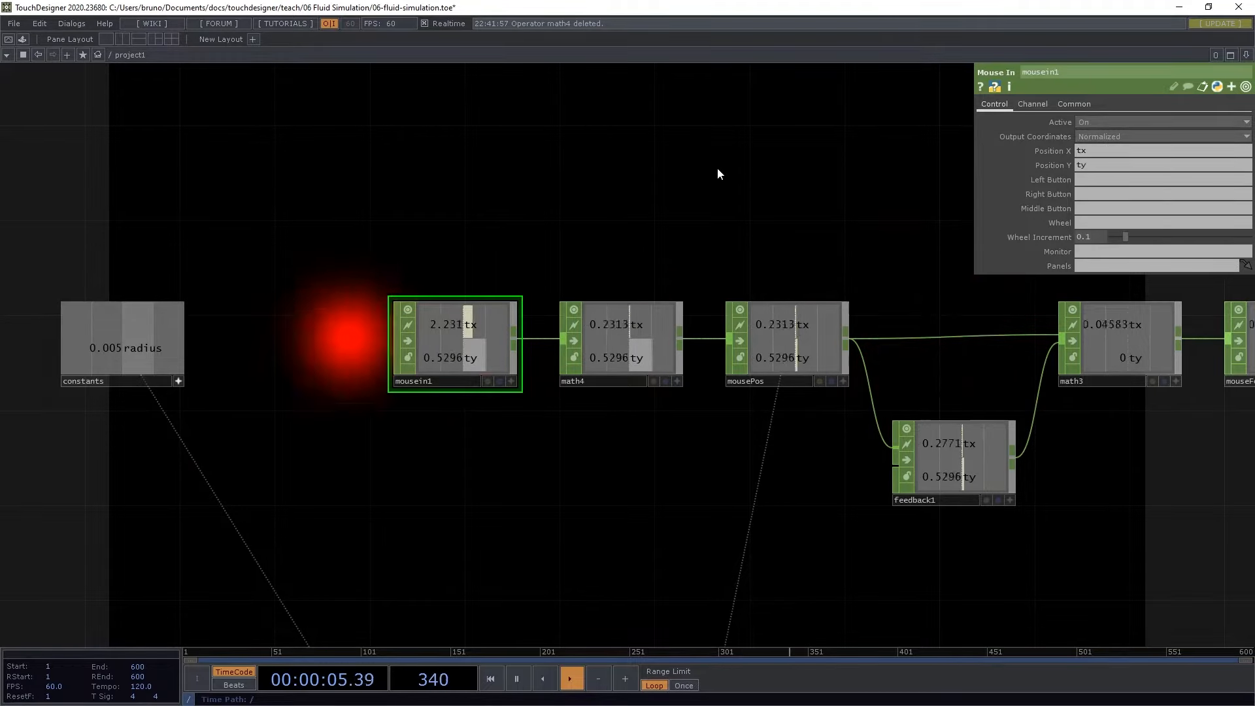
# Examine the network and how splat.frag in Sublime Text subtracts uPoint from vUV, returning to TouchDesigner
pyautogui.scroll(-4, 716, 168)
pyautogui.moveTo(731, 180); pyautogui.dragTo(692, 157)
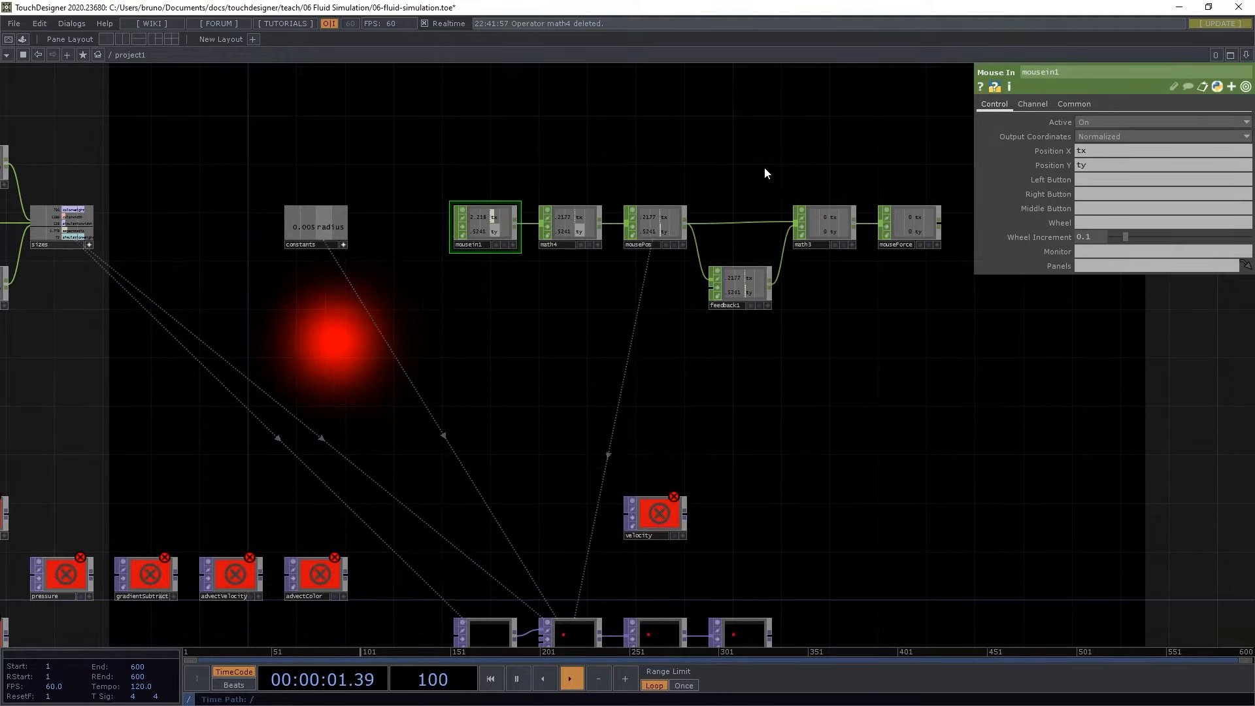
pyautogui.scroll(2, 764, 169)
pyautogui.hotkey('alt', 'Tab')
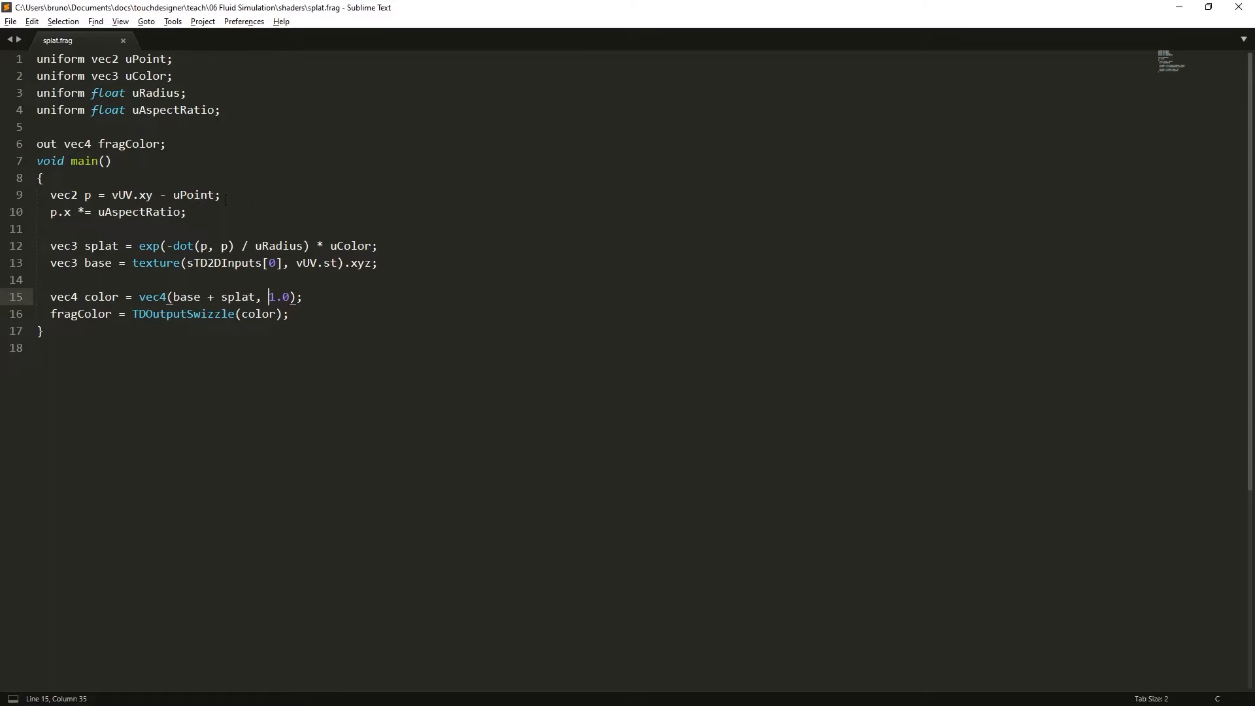
pyautogui.click(193, 194)
pyautogui.doubleClick(121, 195)
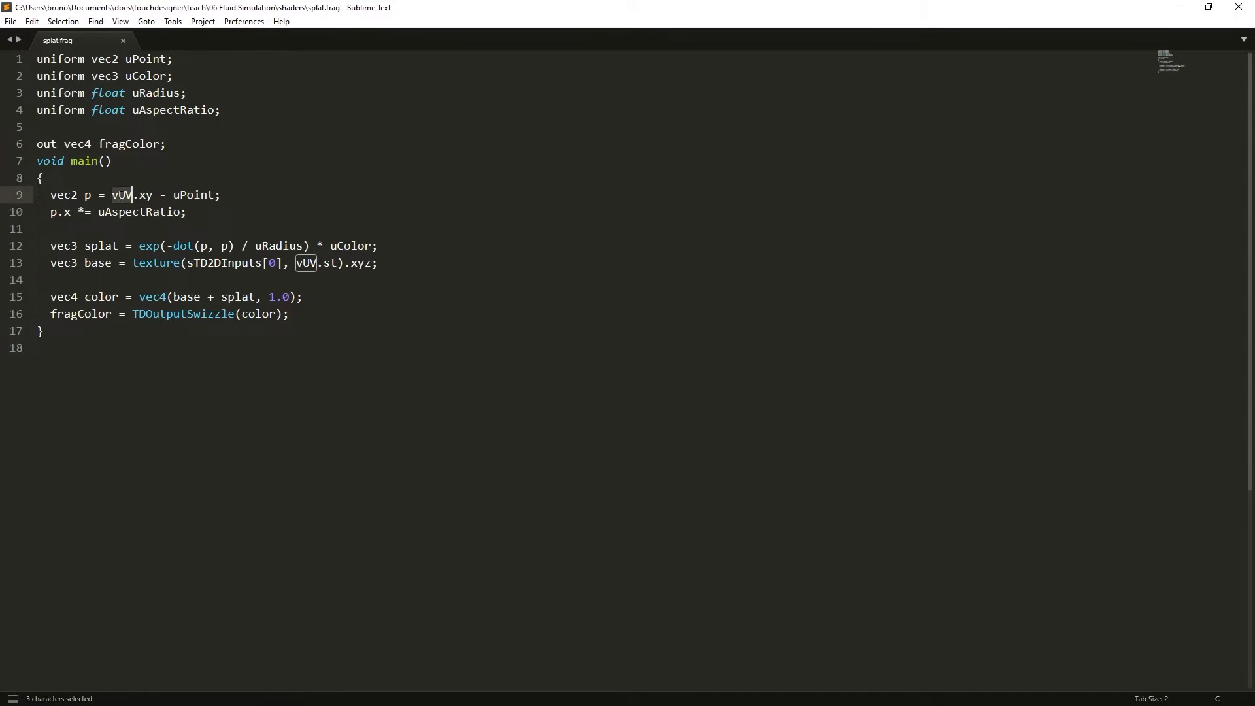
pyautogui.hotkey('alt', 'Tab')
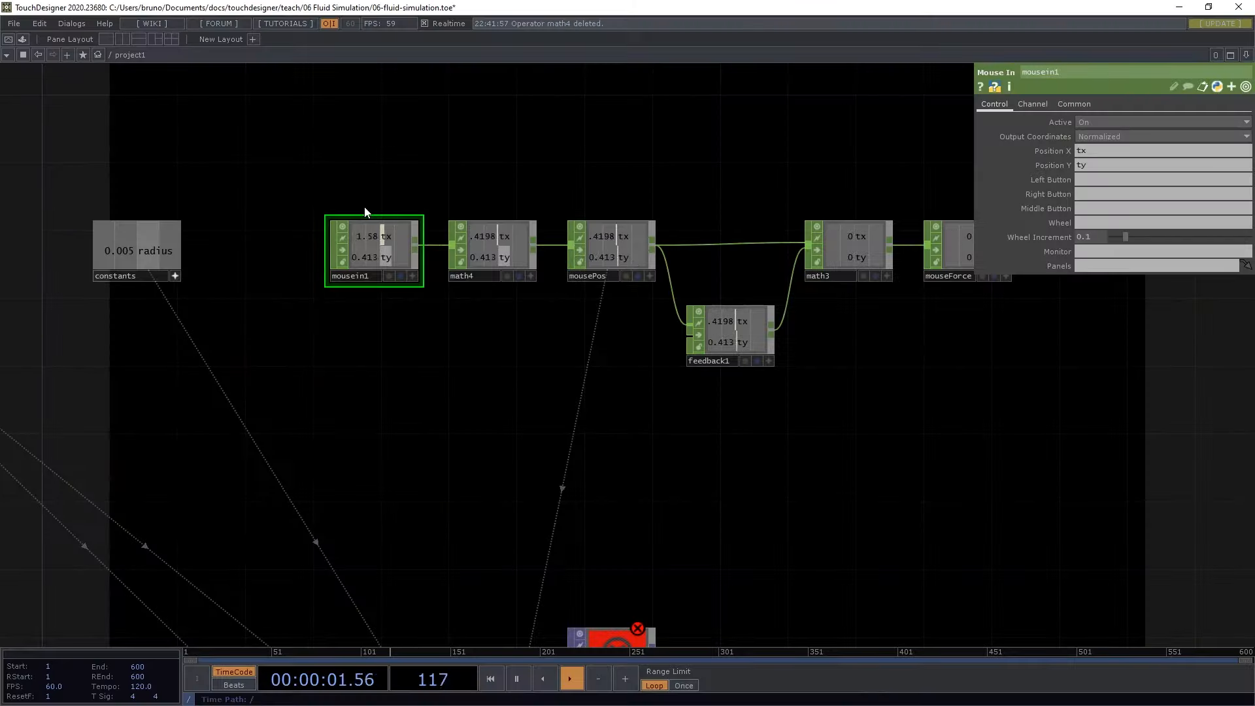
# Set the lower From Range value of the mousePos Math CHOP to -1
pyautogui.click(640, 258)
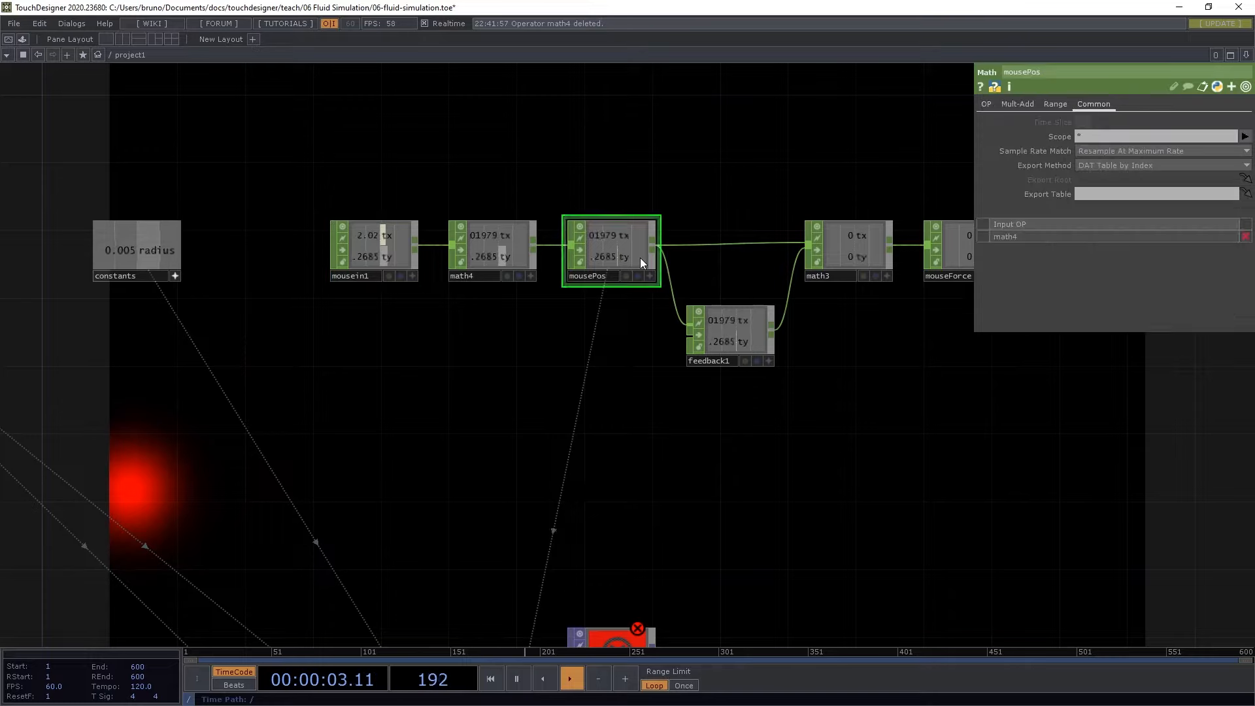
pyautogui.click(1055, 103)
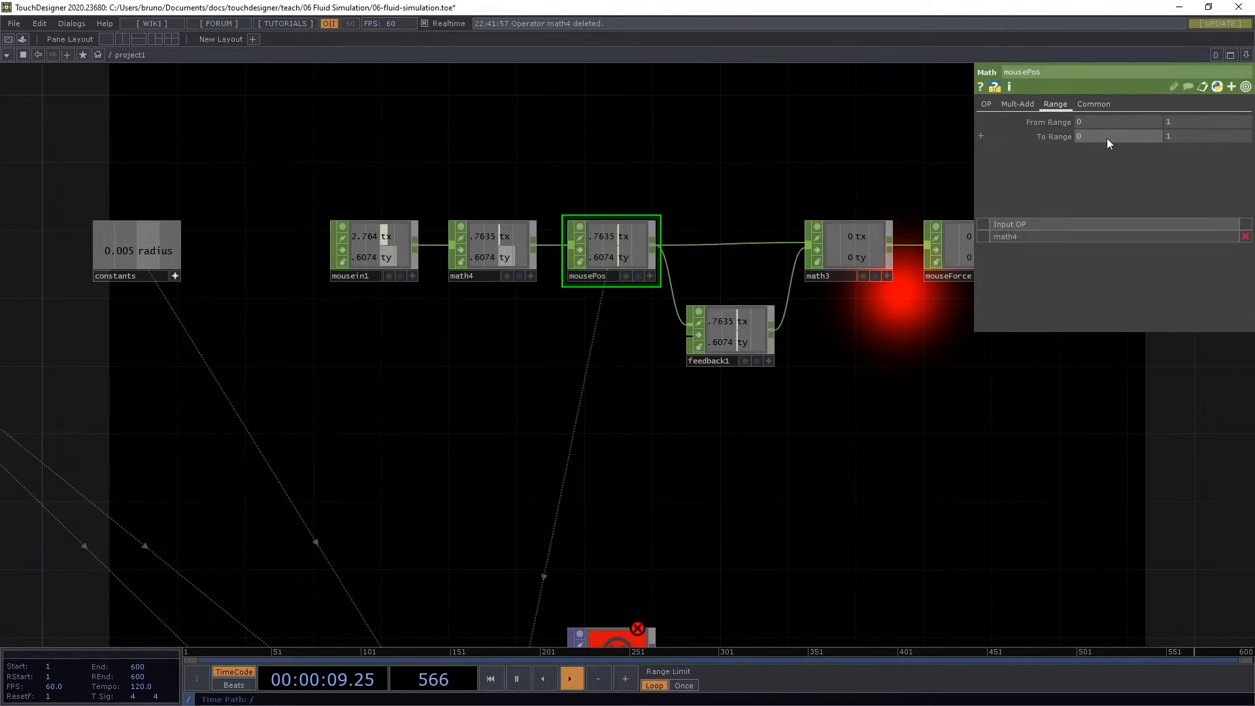
pyautogui.click(1093, 120)
pyautogui.write('-1')
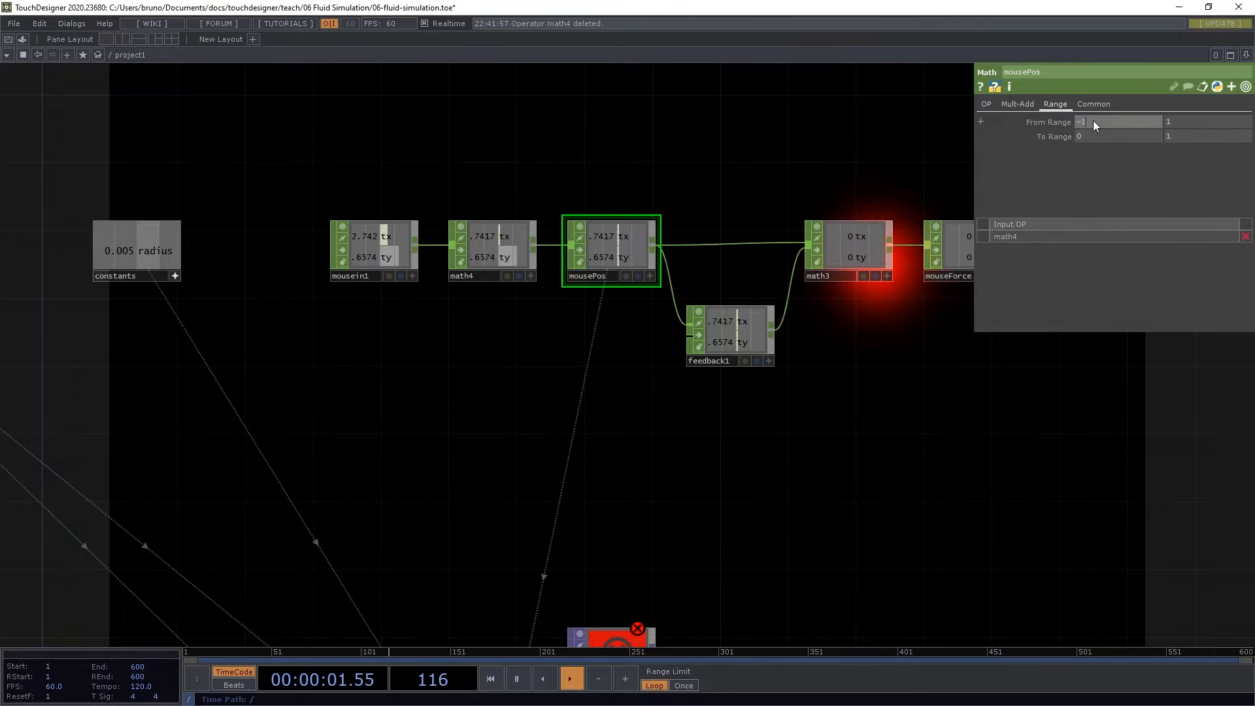
pyautogui.press('Return')
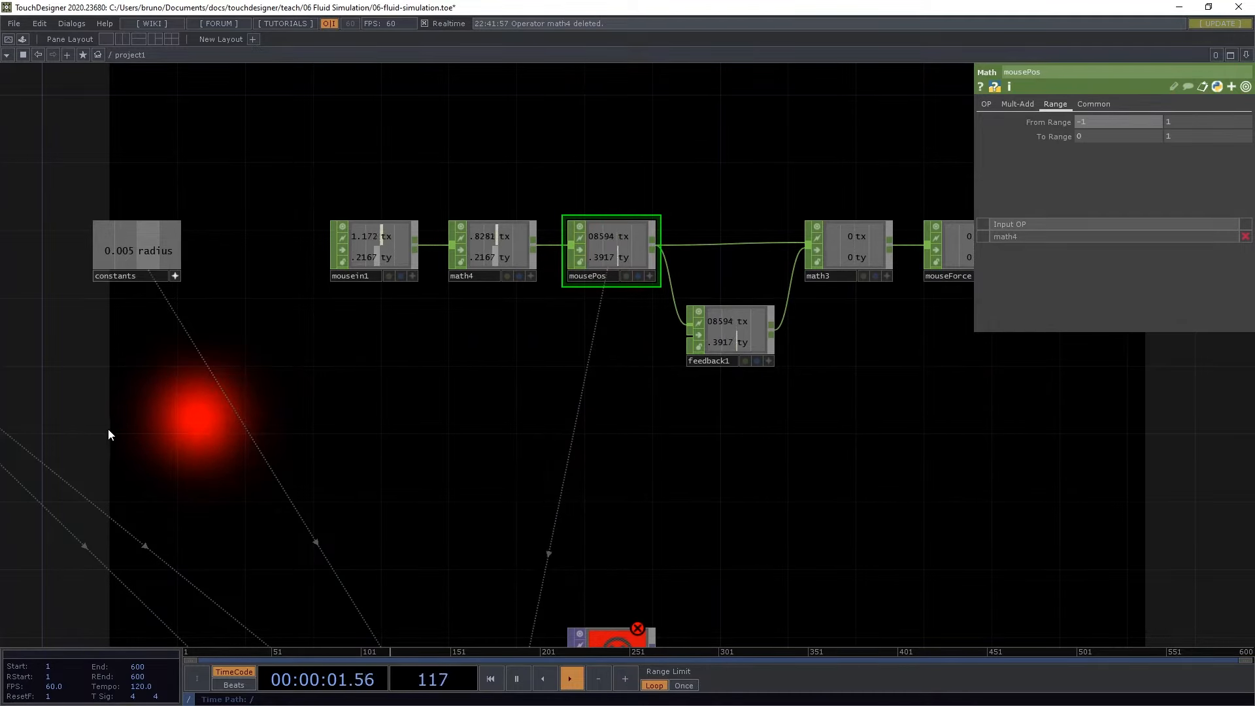
# Narrow the From Range of mousePos to -0.8 and 0.8
pyautogui.scroll(3, 549, 304)
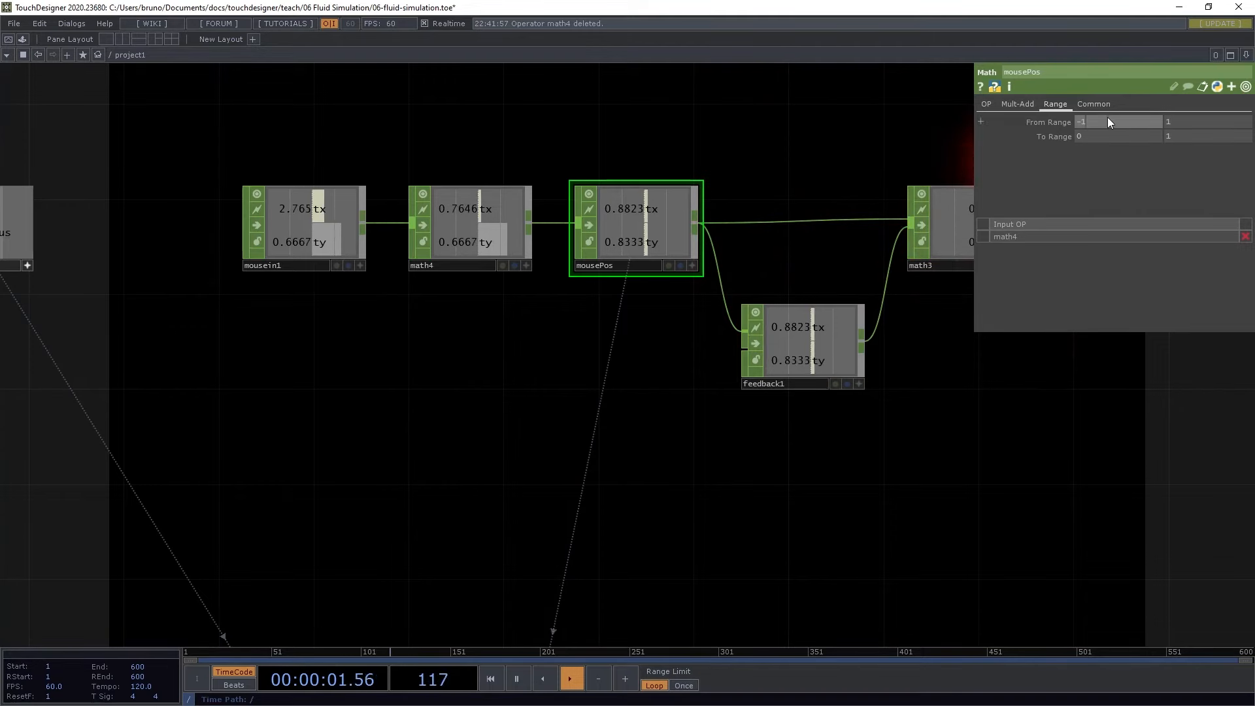
pyautogui.write('-0.8')
pyautogui.press('Tab')
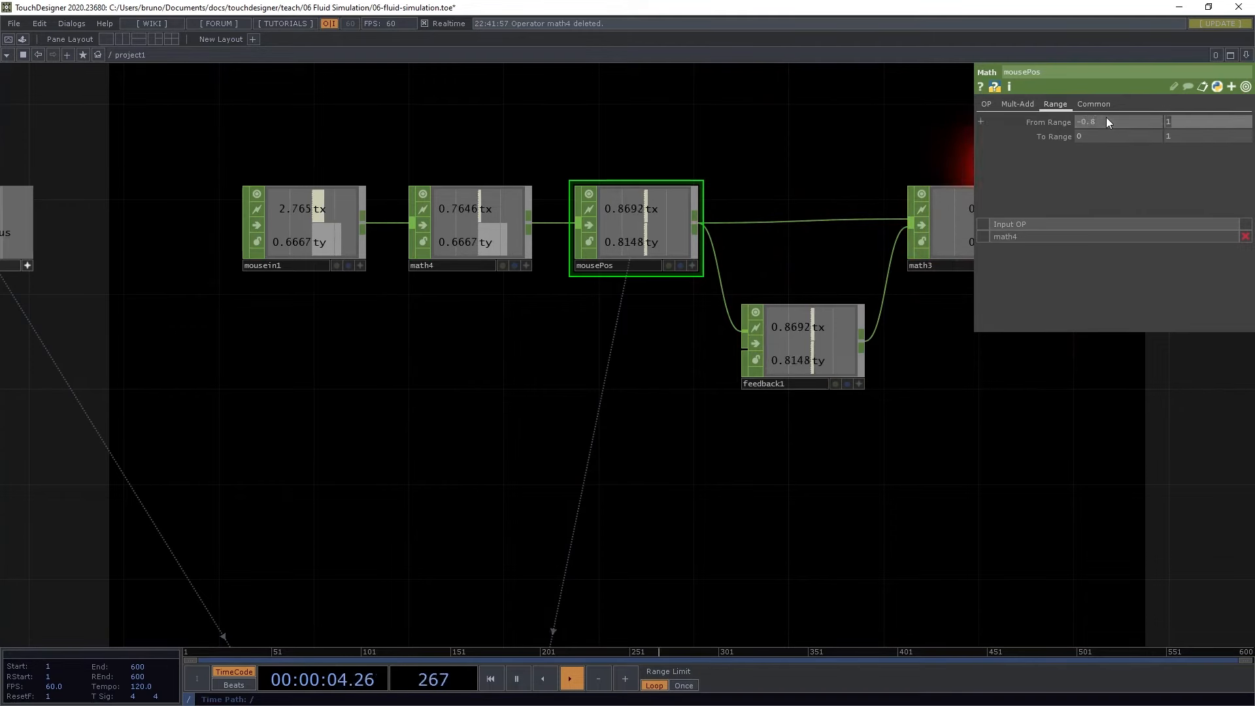
pyautogui.write('0.8')
pyautogui.press('Return')
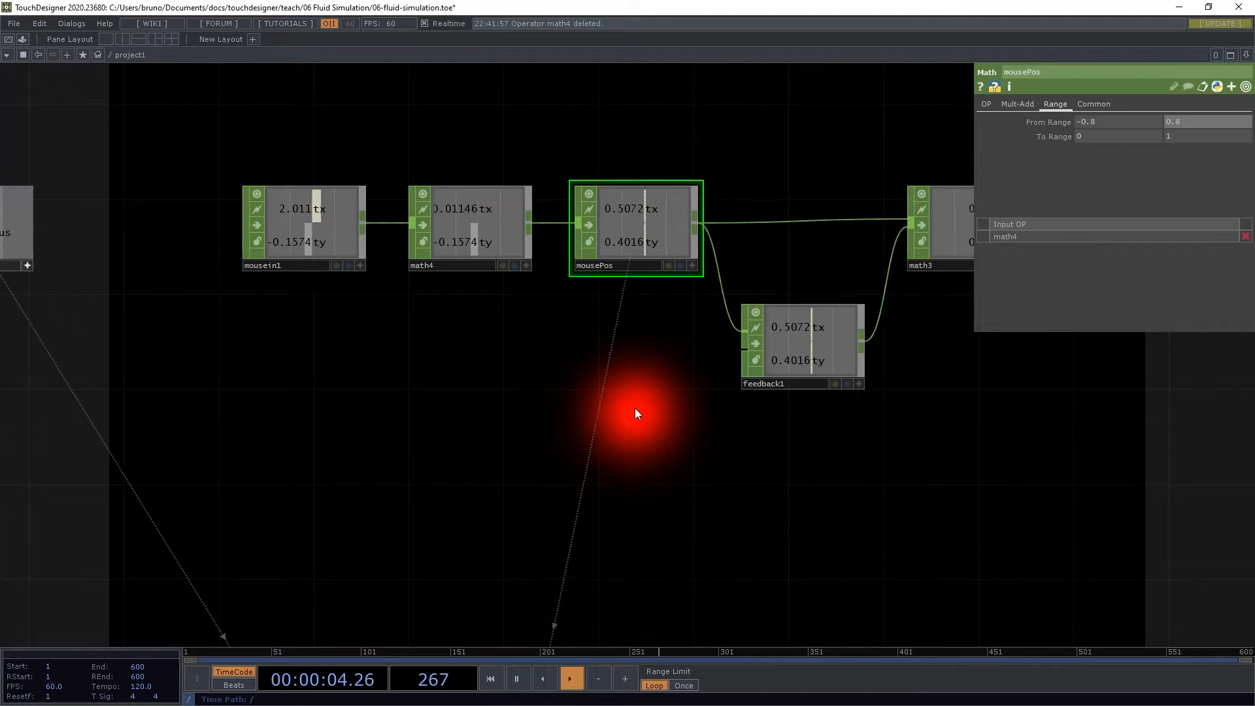
# Duplicate constant2 and colorGLSL together and place the copies in the row of the velocity node, before it
pyautogui.scroll(-3, 634, 413)
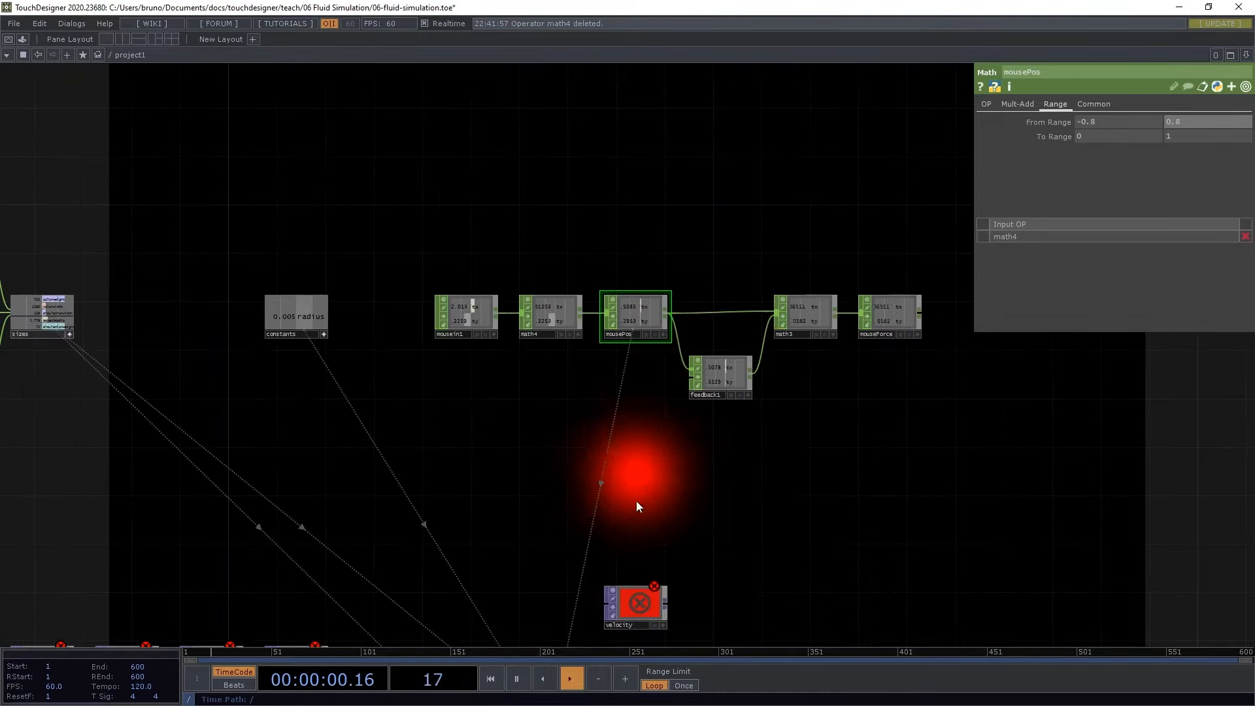
pyautogui.moveTo(636, 546); pyautogui.dragTo(637, 369)
pyautogui.scroll(3, 765, 482)
pyautogui.moveTo(765, 482); pyautogui.dragTo(866, 270)
pyautogui.click(566, 434)
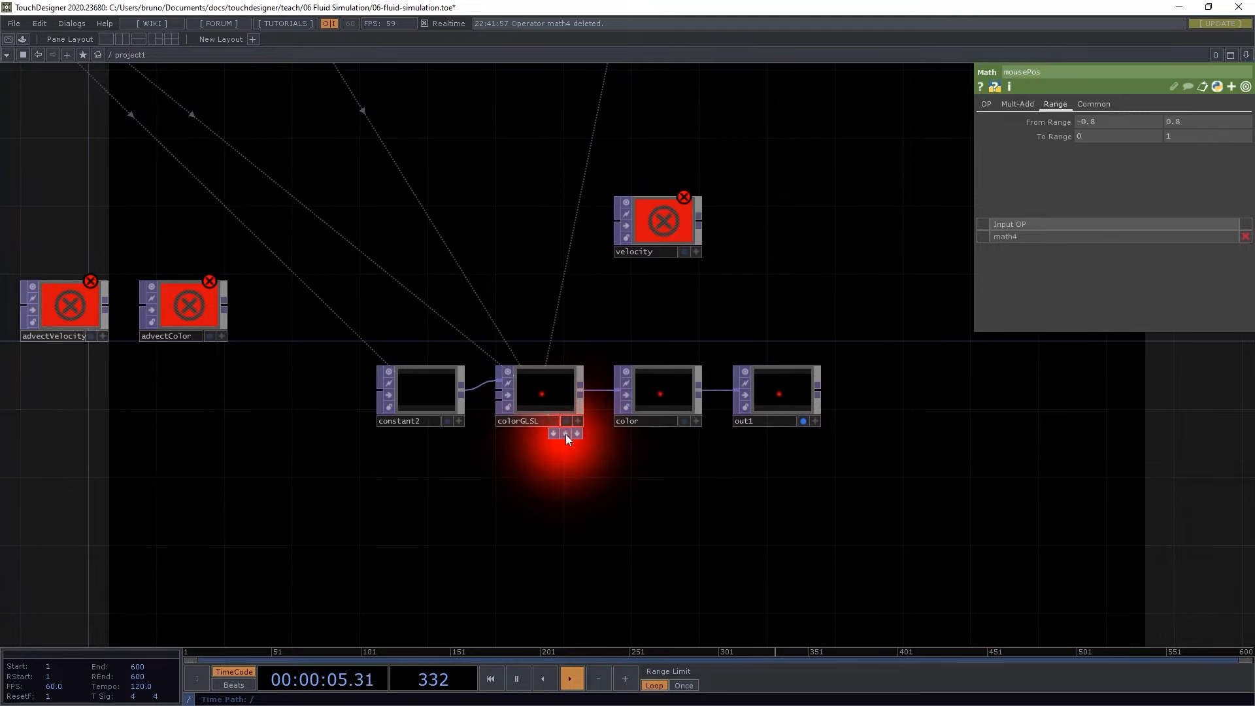
pyautogui.click(550, 390)
pyautogui.hotkey('ctrl', 'c')
pyautogui.hotkey('ctrl', 'v')
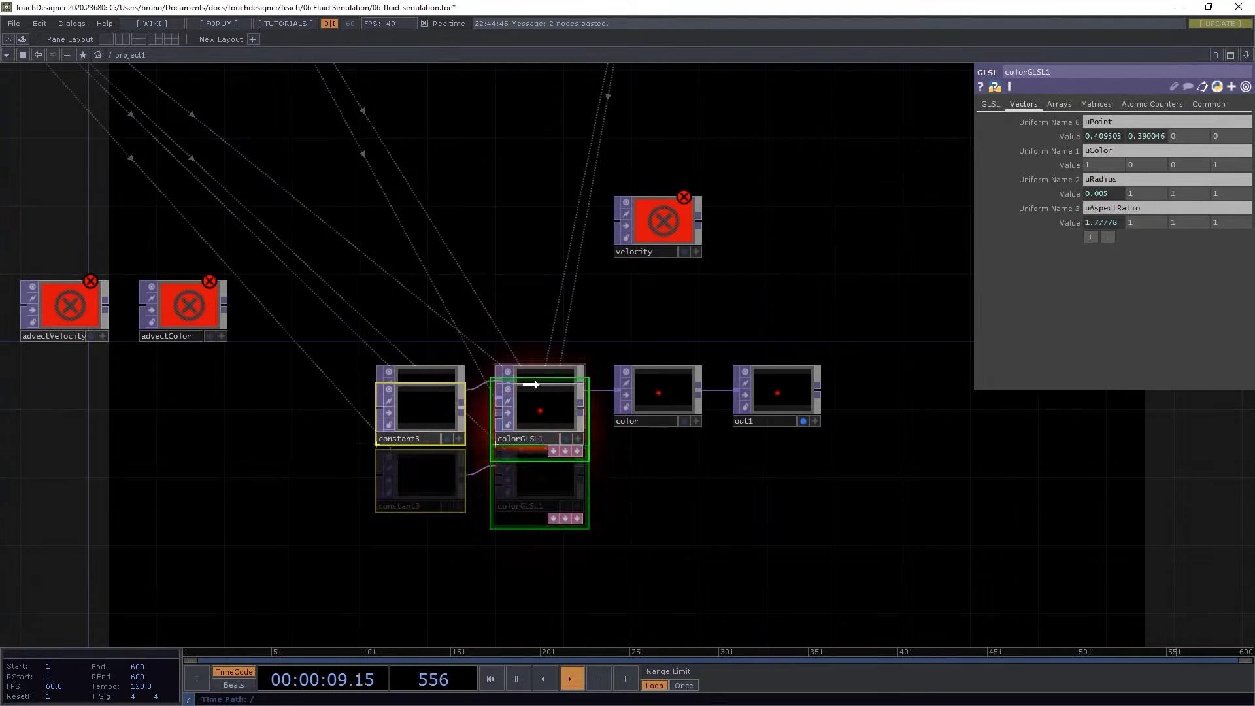
pyautogui.click(531, 229)
# Rename the copied GLSL TOP as velocityGLSL
pyautogui.scroll(3, 547, 150)
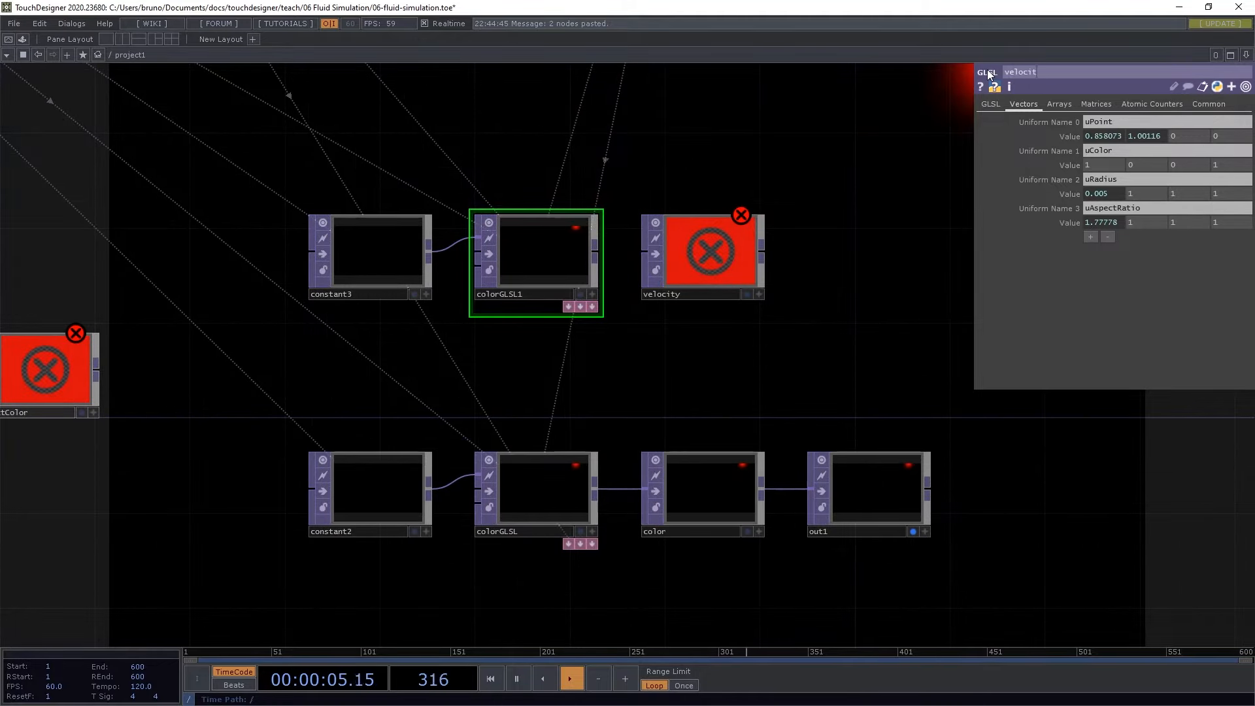
pyautogui.write('velocityGLSL')
pyautogui.press('Return')
pyautogui.click(961, 95)
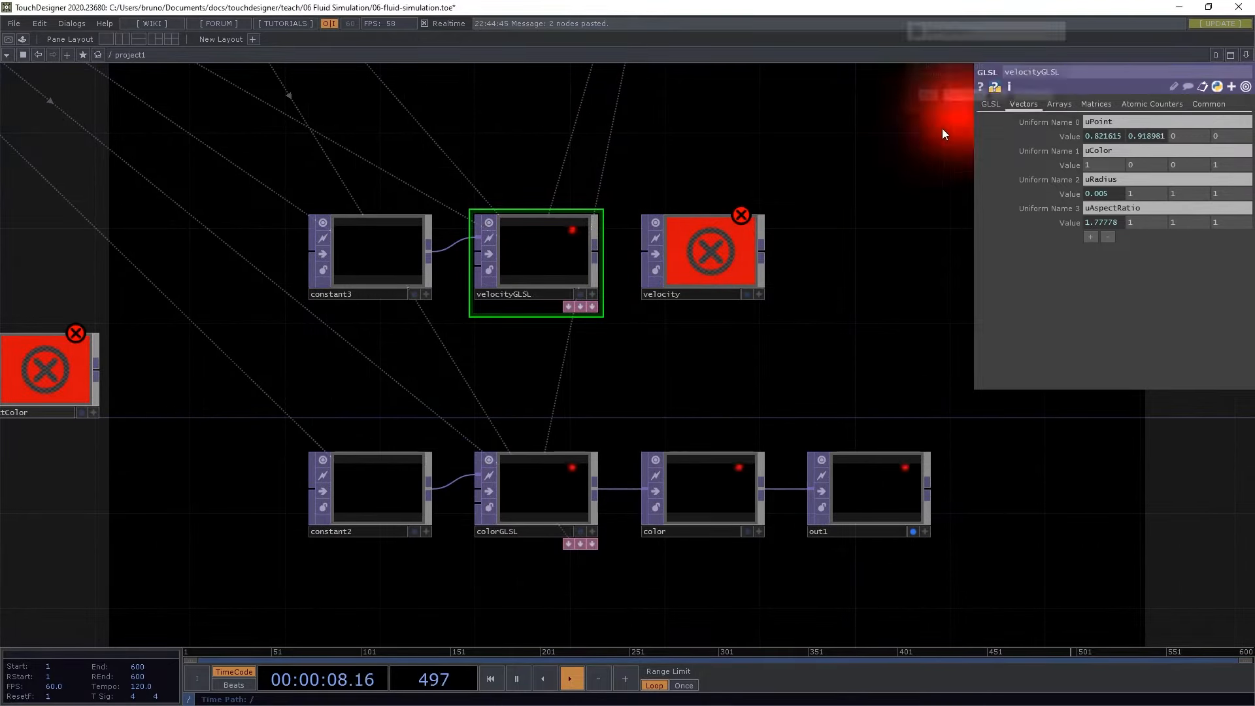
# Link the Resolution width and height of constant3 to the simulationWidth and simulationHeight channels of sizes
pyautogui.click(404, 281)
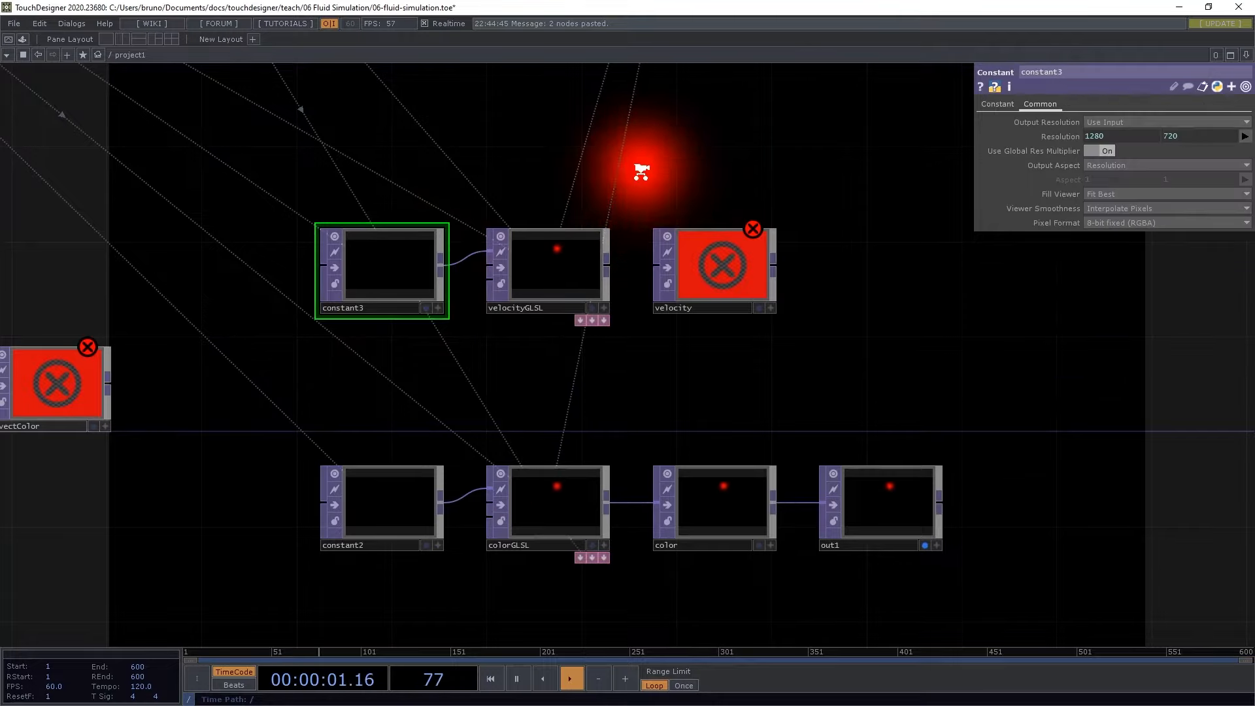
pyautogui.scroll(-3, 627, 262)
pyautogui.scroll(6, 531, 292)
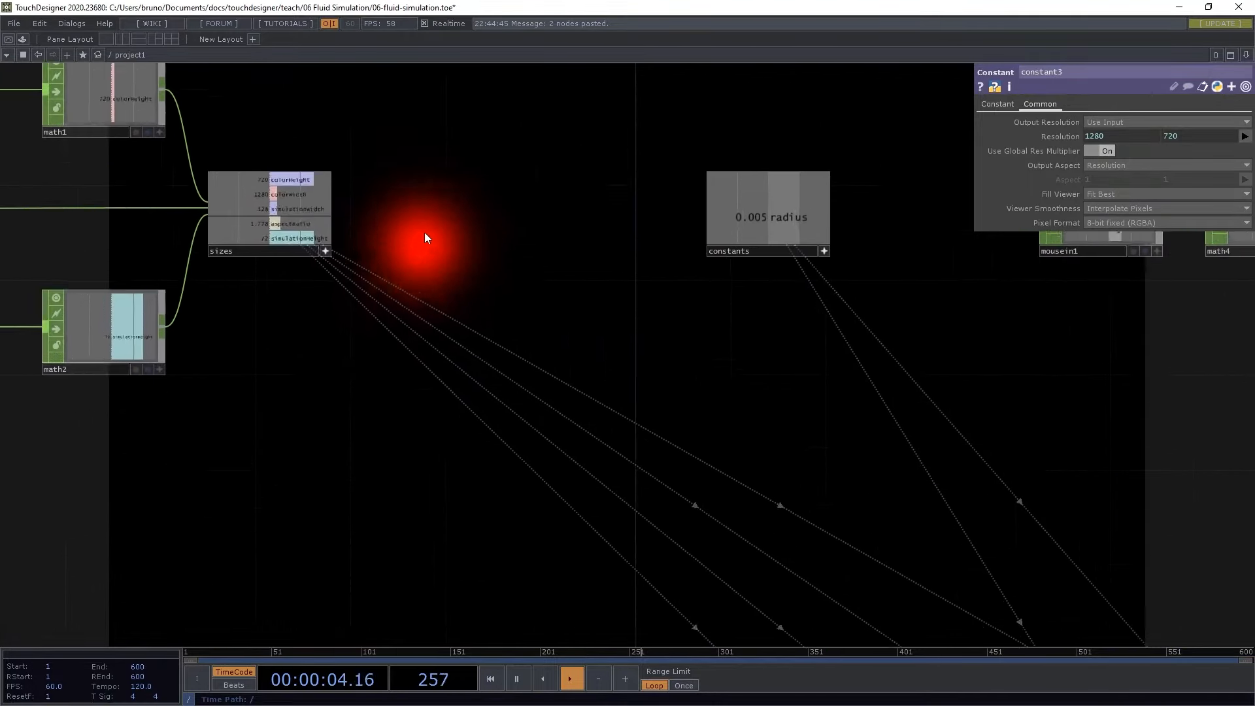
pyautogui.moveTo(387, 284); pyautogui.dragTo(1113, 137)
pyautogui.click(1113, 139)
pyautogui.moveTo(379, 314); pyautogui.dragTo(1189, 136)
pyautogui.click(1189, 136)
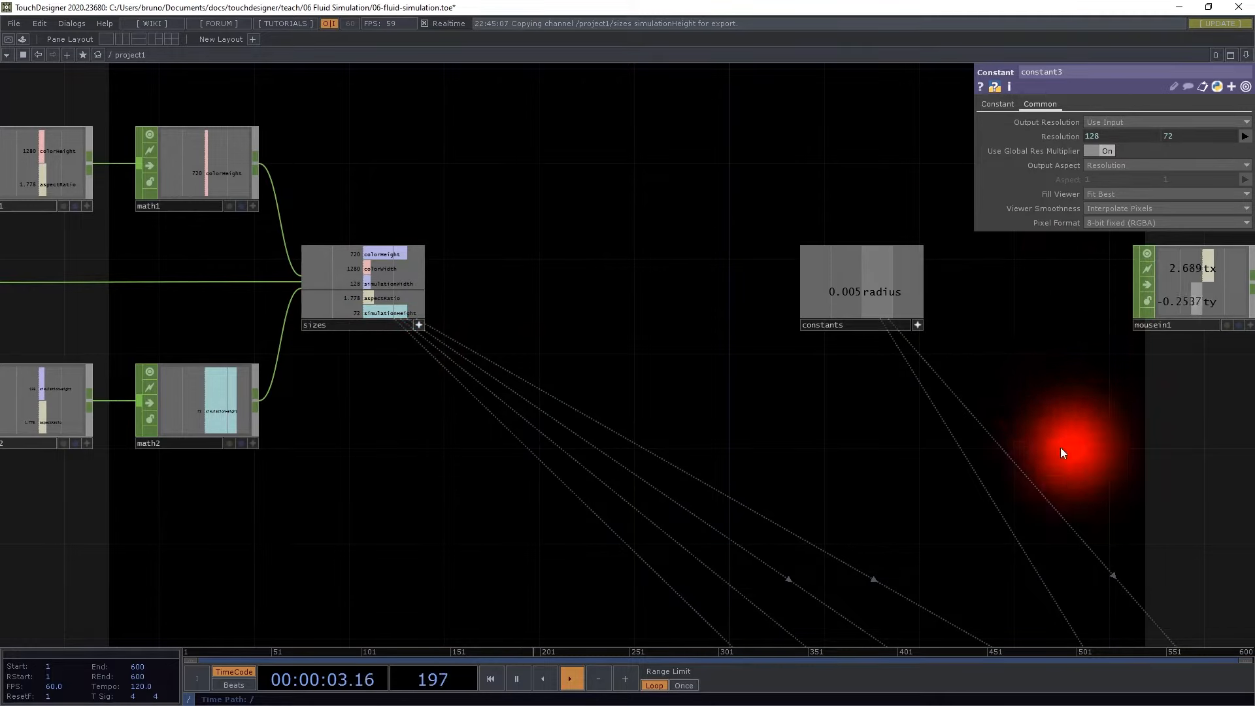
# Expand the individual uColor value components in the vector uniforms of velocityGLSL
pyautogui.moveTo(982, 422); pyautogui.dragTo(650, 295)
pyautogui.scroll(-5, 818, 412)
pyautogui.moveTo(810, 409); pyautogui.dragTo(647, 294)
pyautogui.scroll(5, 756, 400)
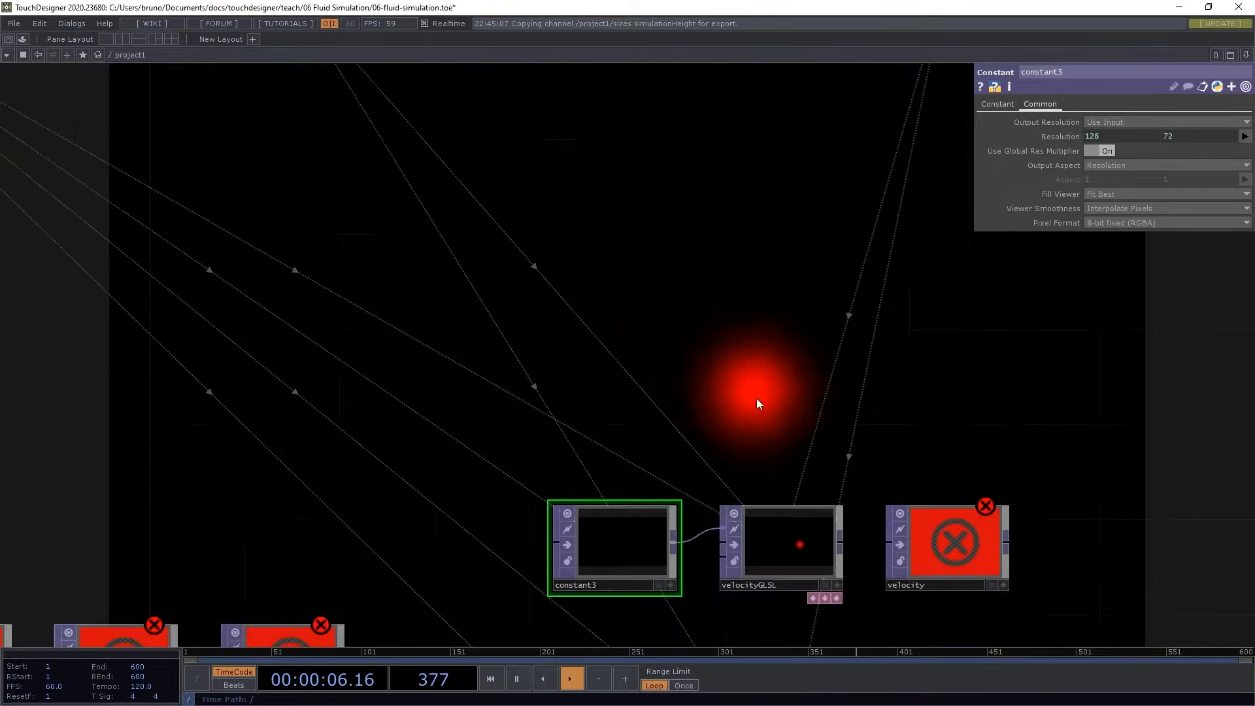
pyautogui.moveTo(756, 400); pyautogui.dragTo(627, 239)
pyautogui.scroll(1, 635, 248)
pyautogui.click(629, 374)
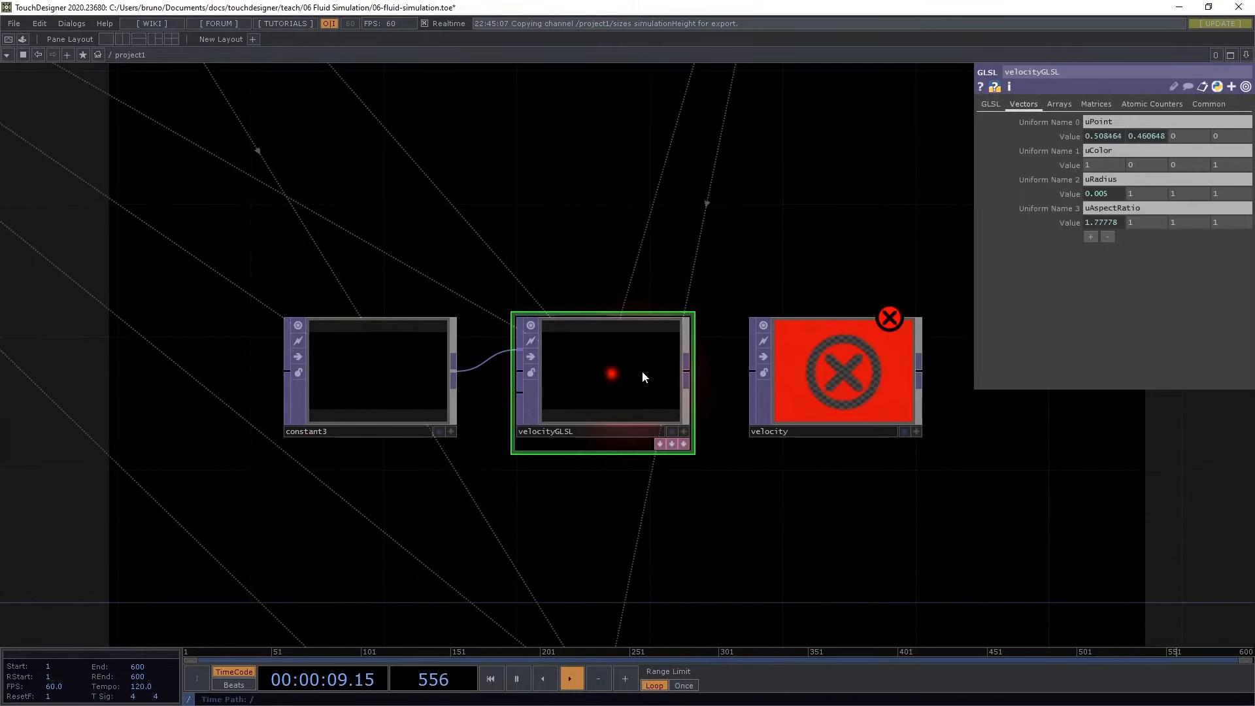
pyautogui.click(980, 164)
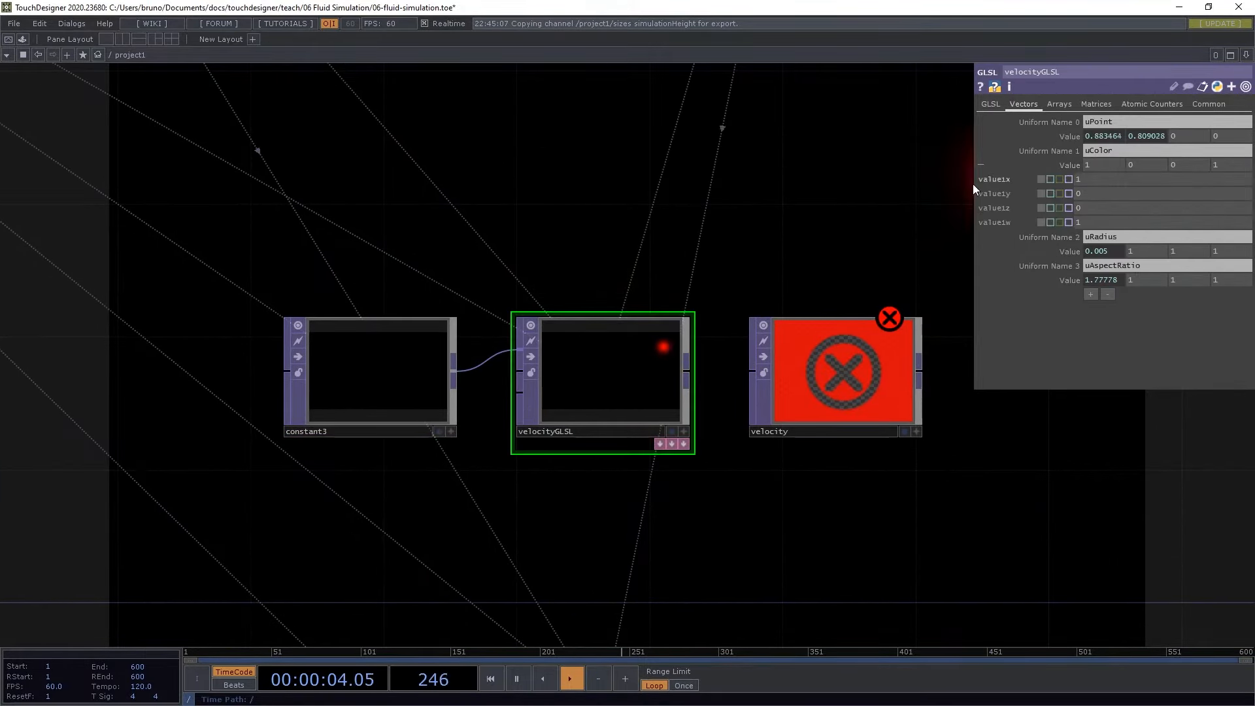
# Reference the tx and ty channels of mouseForce in the first two uColor components of velocityGLSL
pyautogui.moveTo(806, 151); pyautogui.dragTo(709, 381)
pyautogui.scroll(-3, 709, 381)
pyautogui.moveTo(709, 241); pyautogui.dragTo(335, 465)
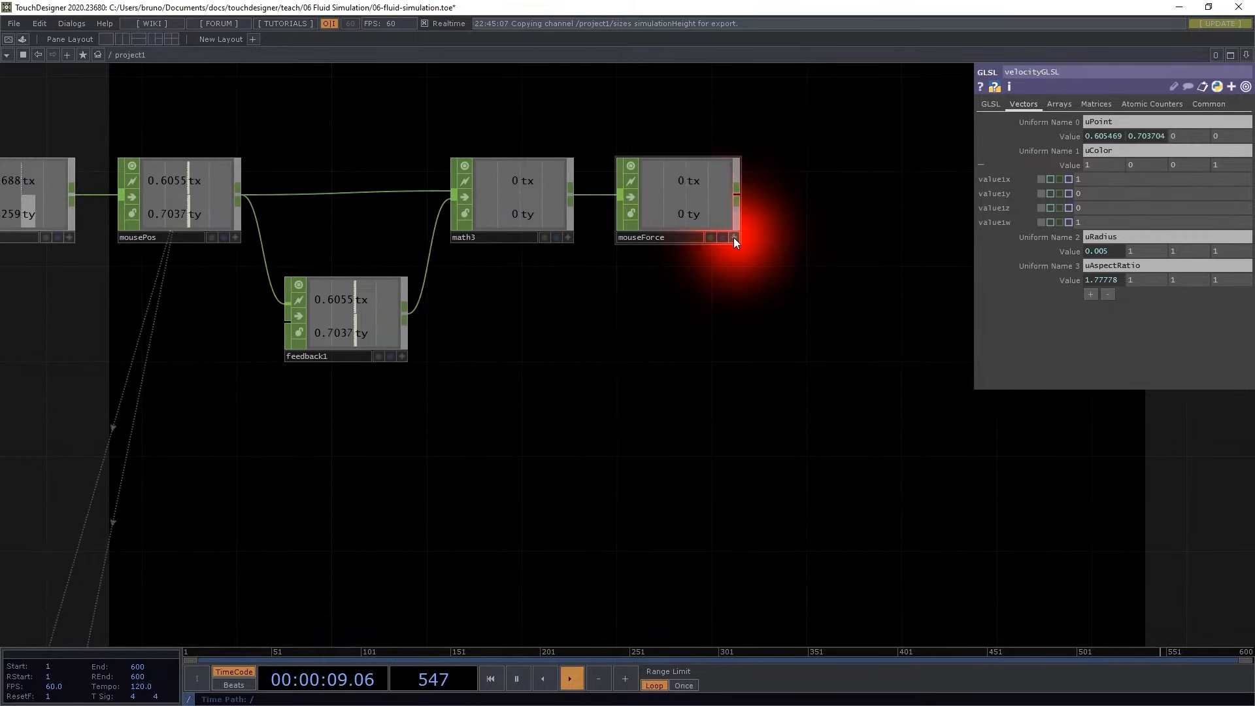
pyautogui.moveTo(694, 184); pyautogui.dragTo(1097, 178)
pyautogui.click(1099, 172)
pyautogui.moveTo(666, 210); pyautogui.dragTo(1088, 194)
pyautogui.click(1092, 190)
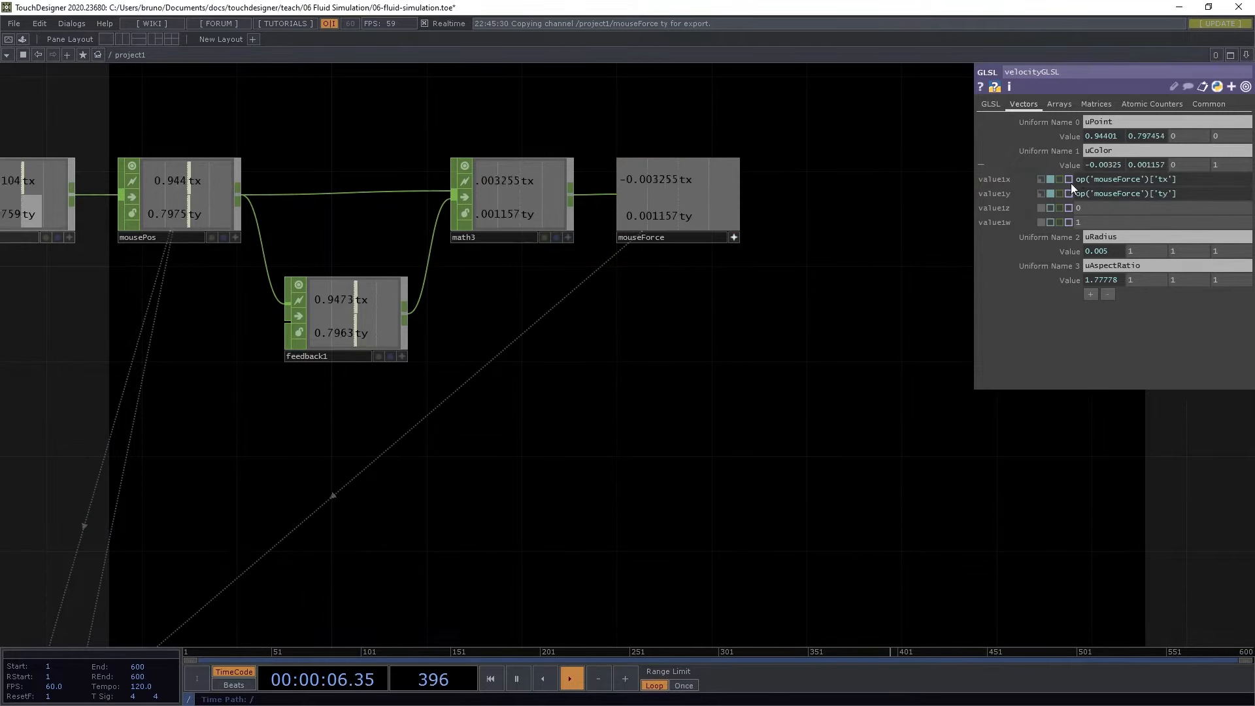
# Connect the output of velocityGLSL to the input of the velocity node
pyautogui.scroll(-5, 719, 405)
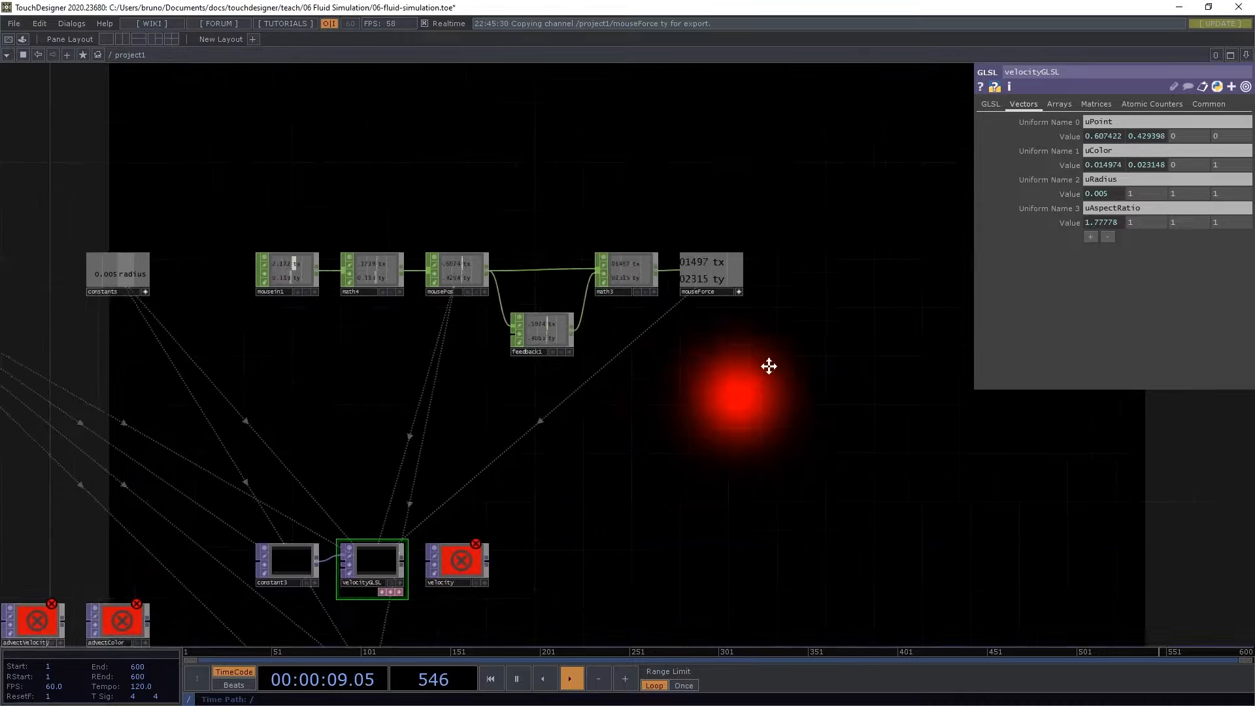
pyautogui.scroll(3, 562, 364)
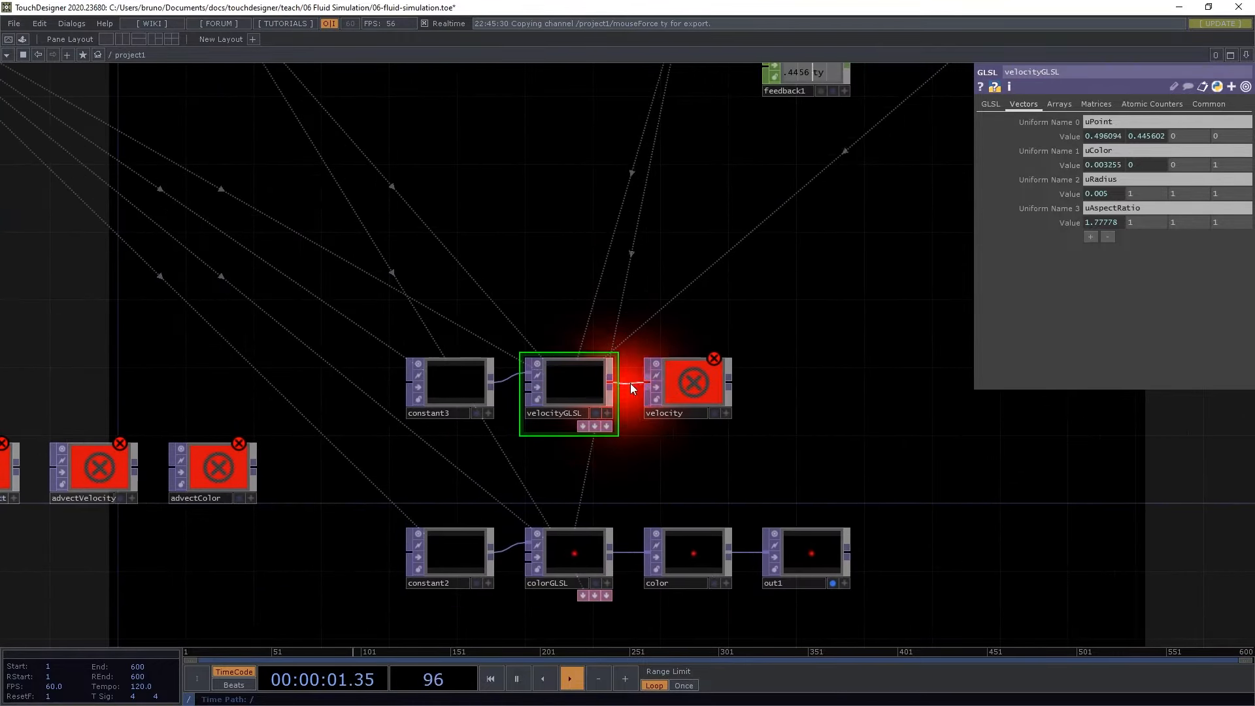
pyautogui.scroll(3, 554, 281)
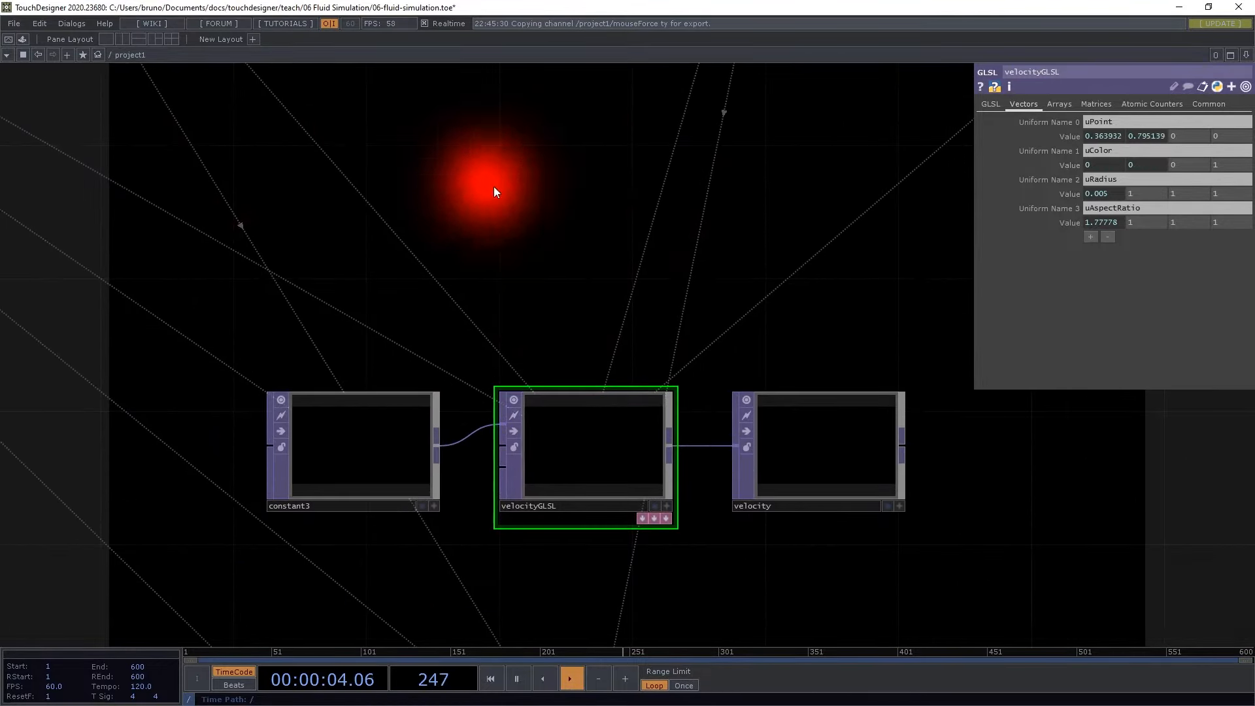
# Set the Multiply value of the mouseForce Math CHOP to 1000
pyautogui.scroll(-5, 697, 174)
pyautogui.moveTo(773, 149); pyautogui.dragTo(697, 275)
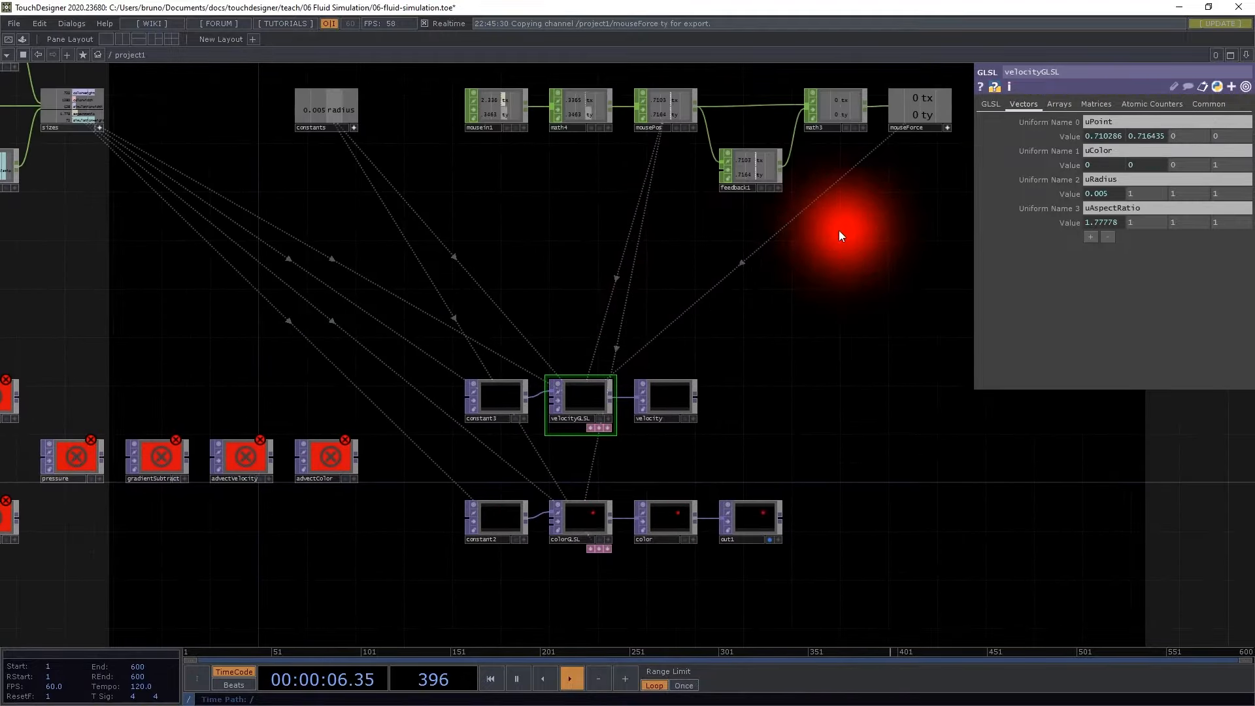
pyautogui.moveTo(838, 233); pyautogui.dragTo(673, 353)
pyautogui.scroll(2, 669, 362)
pyautogui.moveTo(642, 364); pyautogui.dragTo(610, 455)
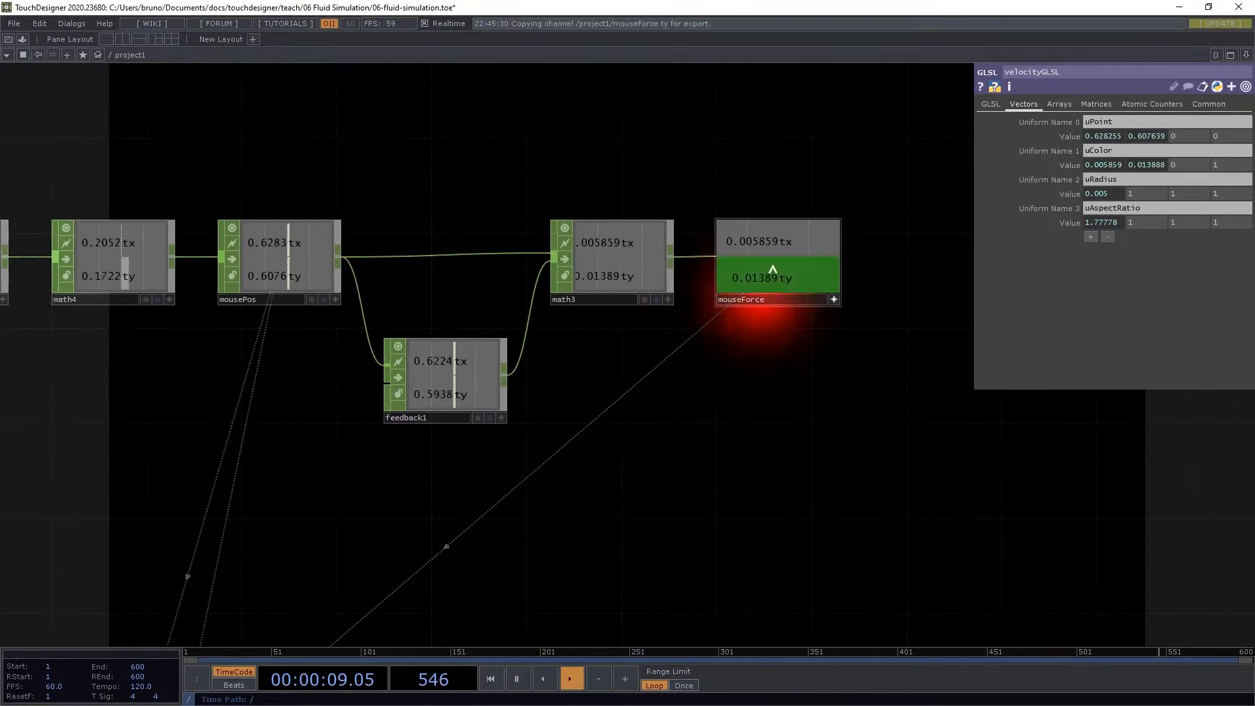
pyautogui.click(796, 252)
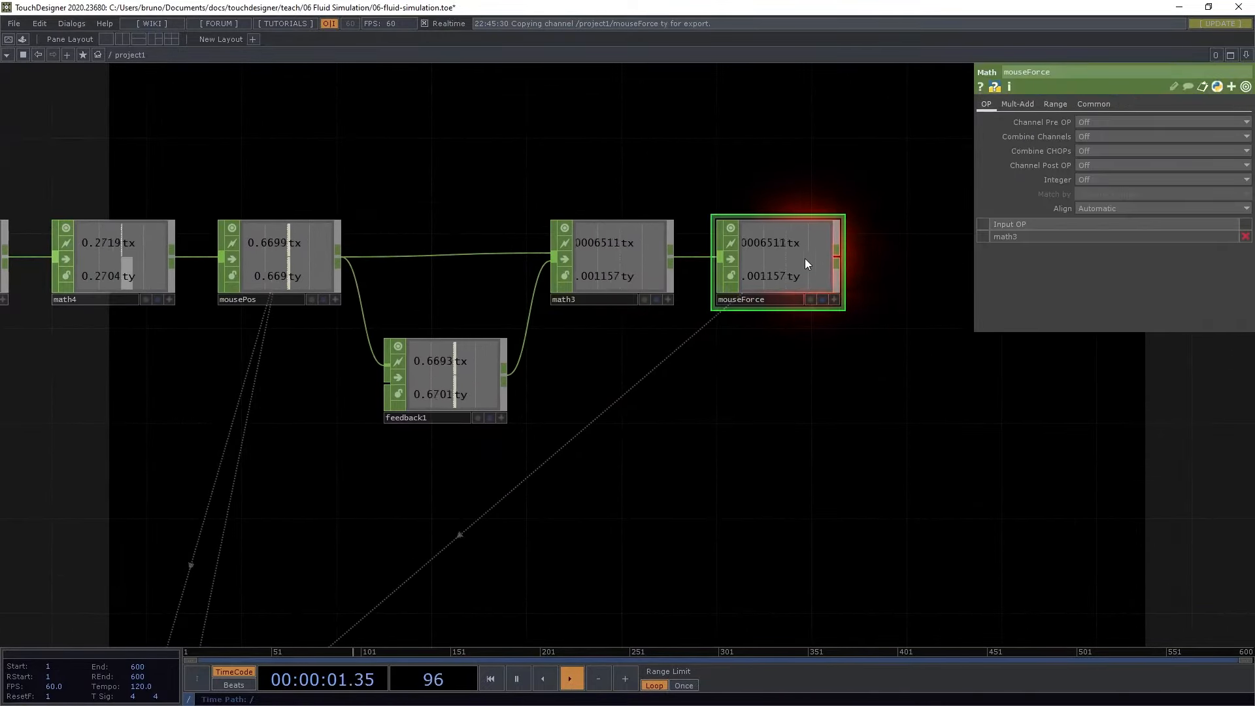
pyautogui.click(1018, 104)
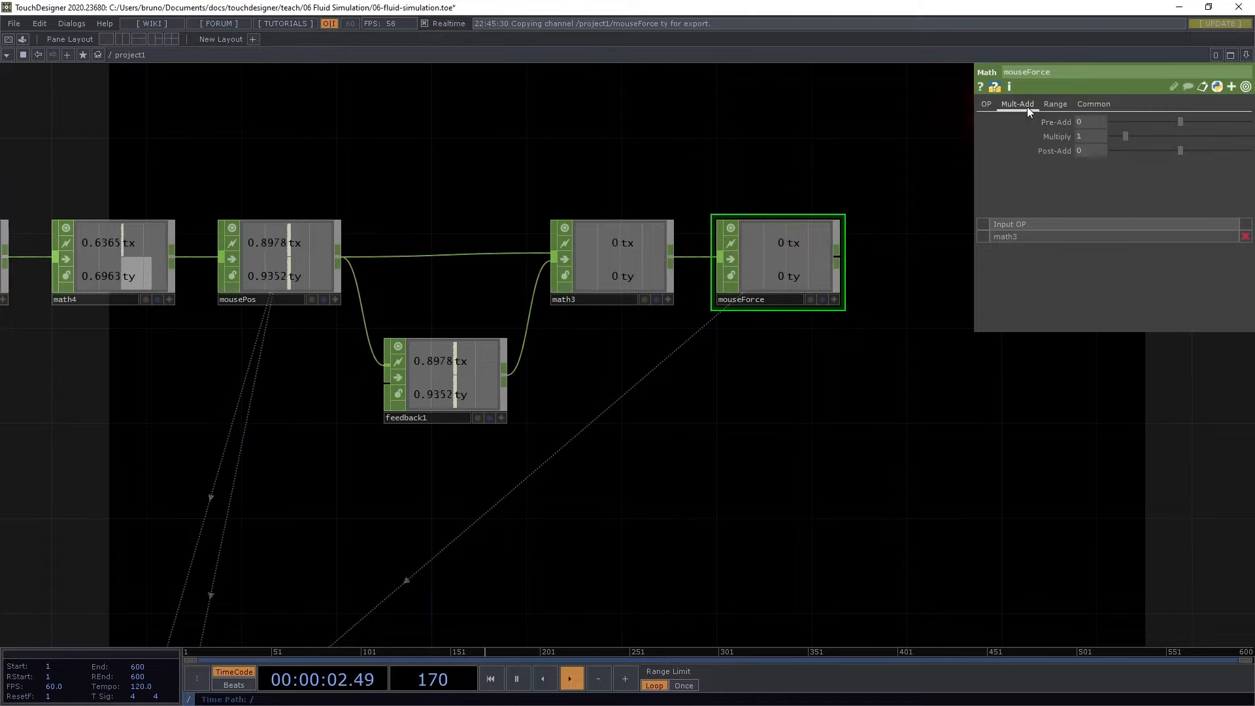
pyautogui.click(1088, 136)
pyautogui.write('1000')
pyautogui.press('Return')
# Set the Pixel Format of constant3, which feeds velocityGLSL, to 32-bit float (RG)
pyautogui.scroll(-5, 766, 522)
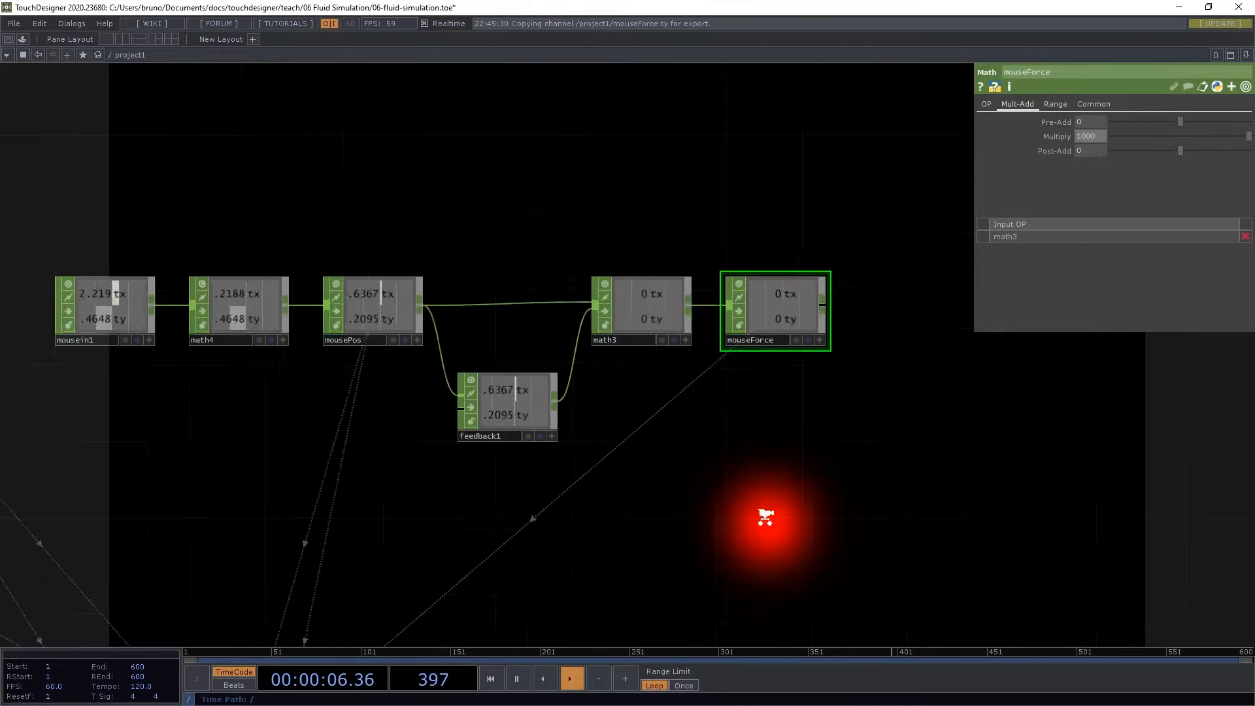
pyautogui.moveTo(770, 478); pyautogui.dragTo(856, 345)
pyautogui.scroll(2, 645, 461)
pyautogui.scroll(4, 672, 440)
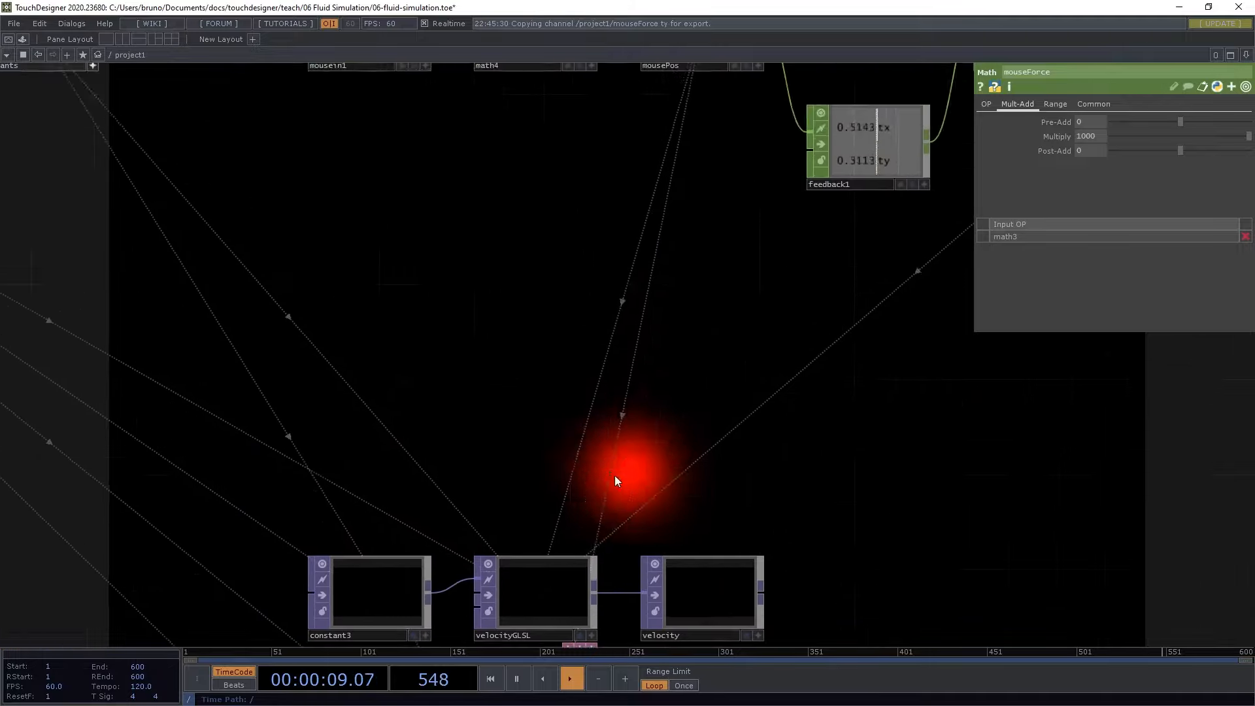
pyautogui.moveTo(615, 476); pyautogui.dragTo(689, 221)
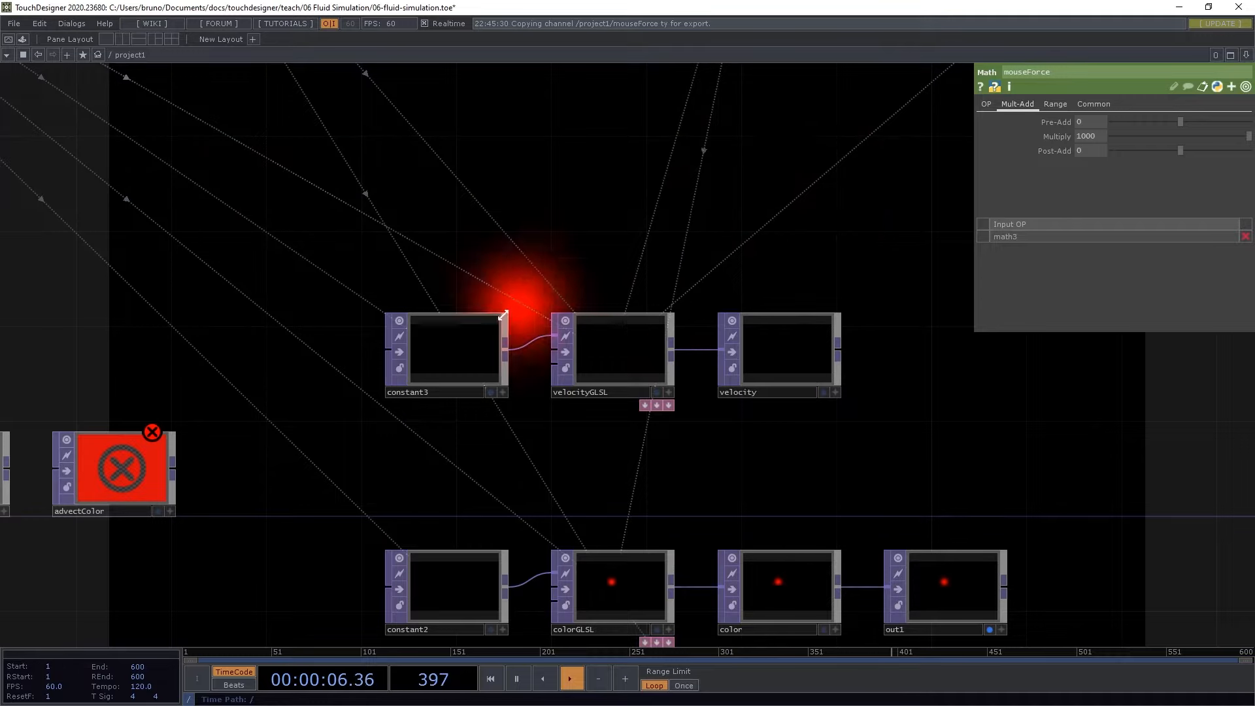
pyautogui.click(467, 359)
pyautogui.click(1206, 223)
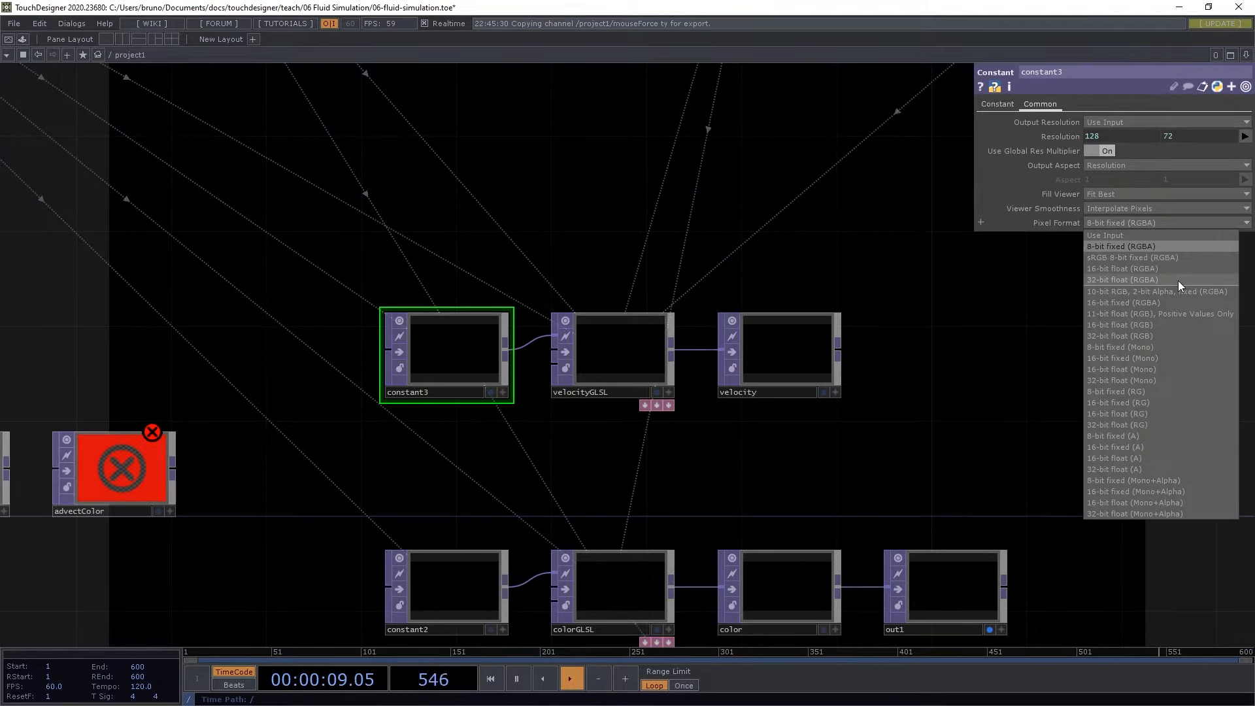
pyautogui.click(1158, 423)
# Set the Pixel Format of constant2, which feeds colorGLSL, to 32-bit float (RGBA)
pyautogui.moveTo(523, 563); pyautogui.dragTo(597, 508)
pyautogui.click(516, 539)
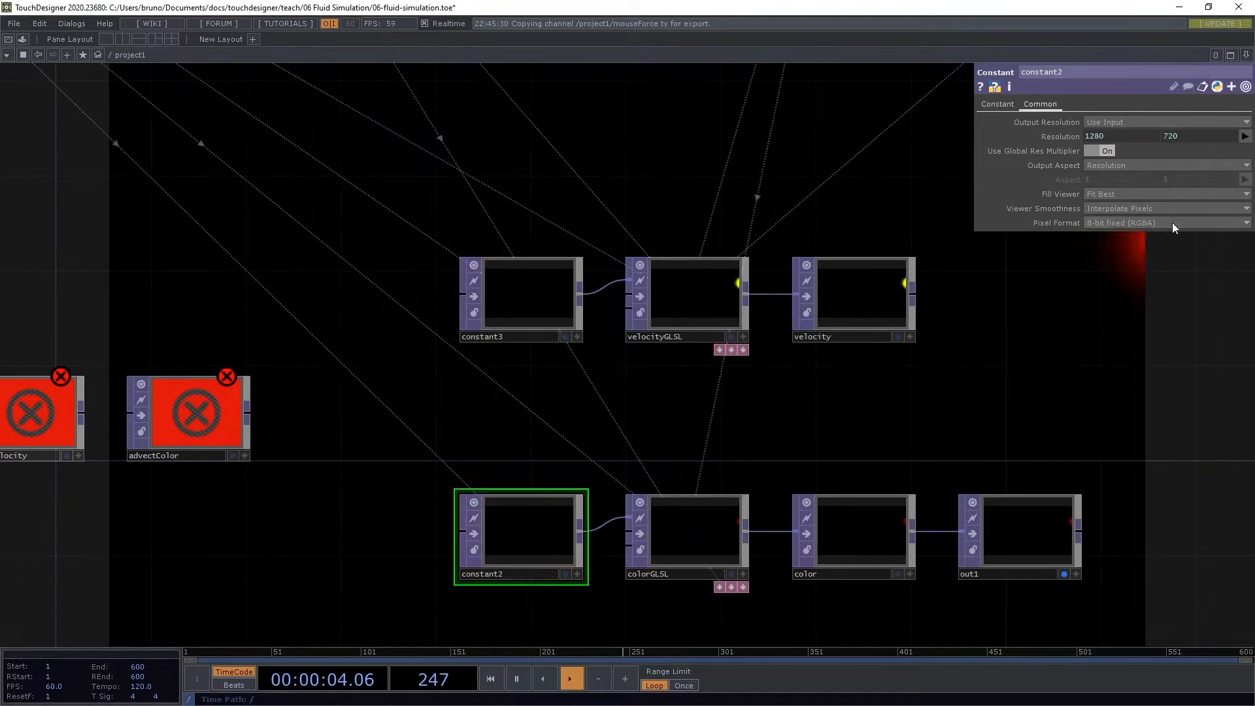
pyautogui.click(1174, 224)
pyautogui.click(1159, 279)
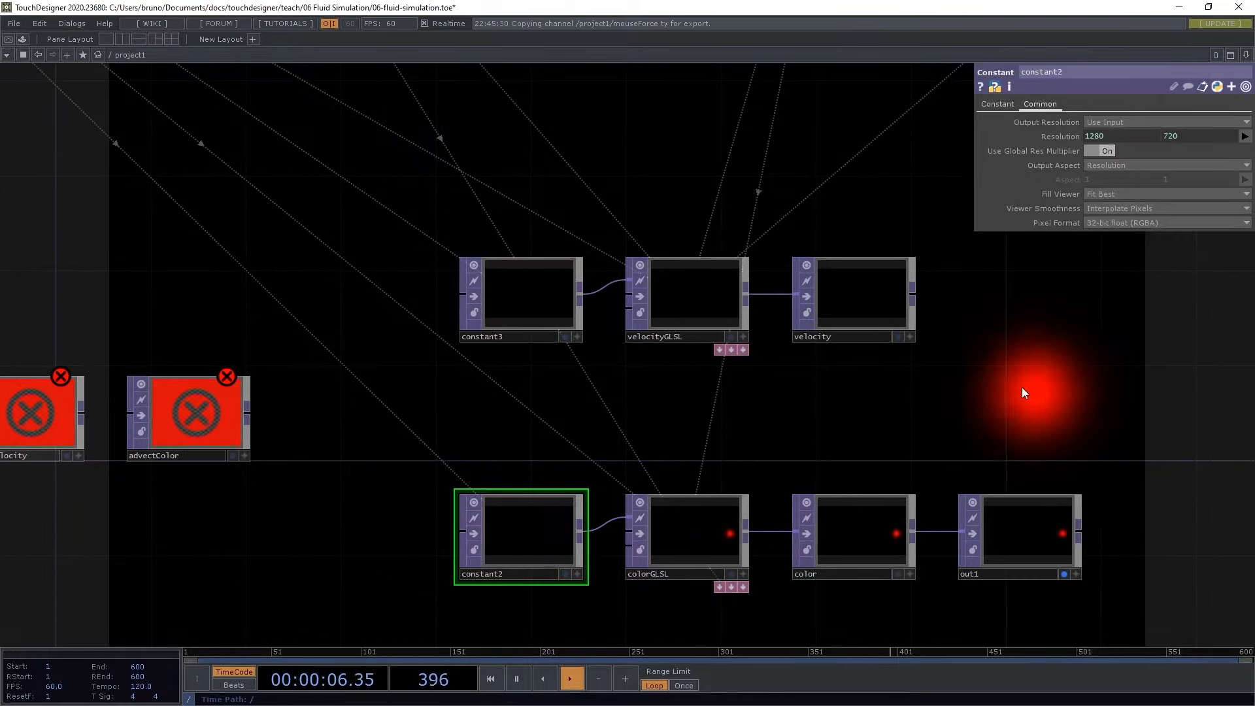
# Add a second channel named splatForce with the value 1000 to the constants CHOP
pyautogui.moveTo(751, 230); pyautogui.dragTo(705, 333)
pyautogui.scroll(-3, 655, 190)
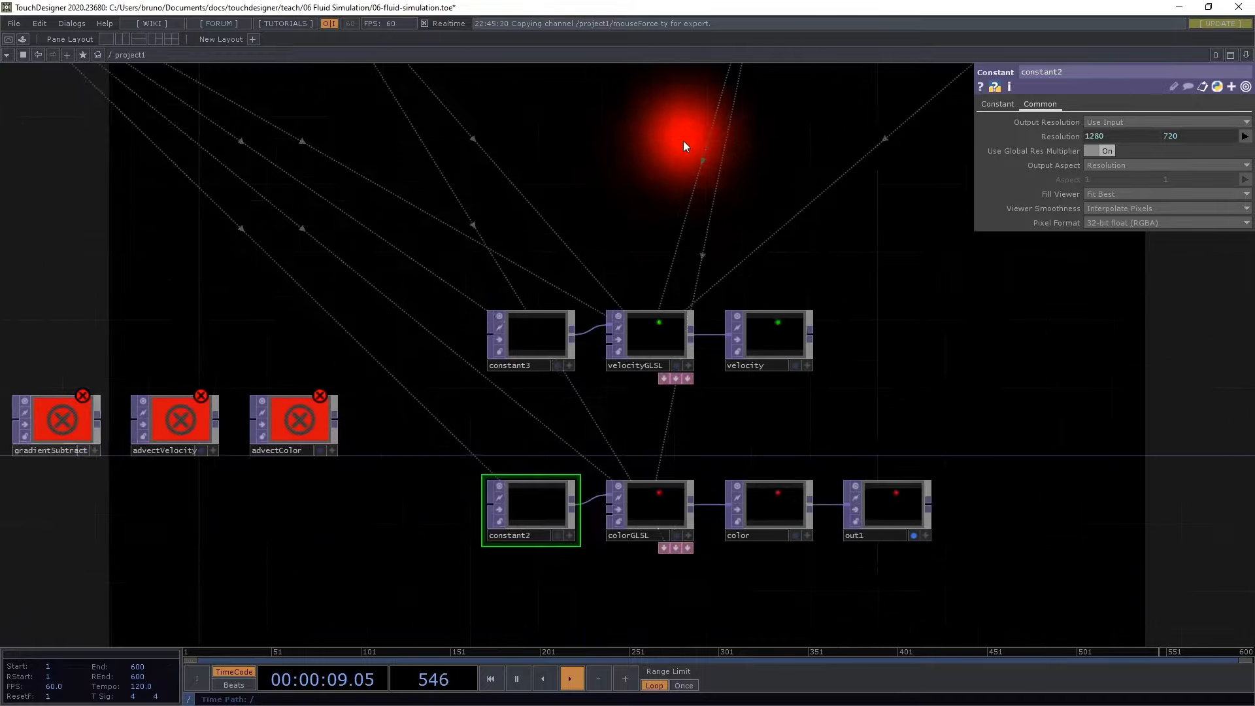
pyautogui.moveTo(683, 140); pyautogui.dragTo(642, 324)
pyautogui.scroll(-2, 588, 314)
pyautogui.scroll(7, 611, 238)
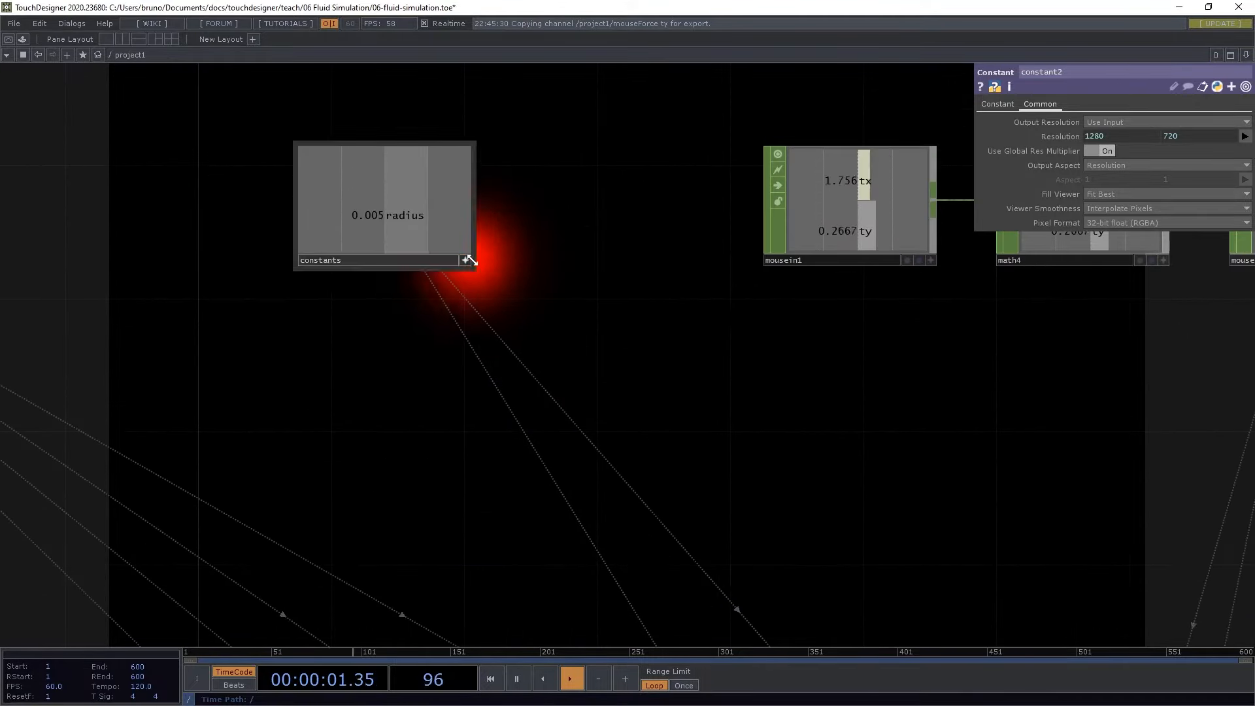
pyautogui.click(445, 215)
pyautogui.click(1080, 137)
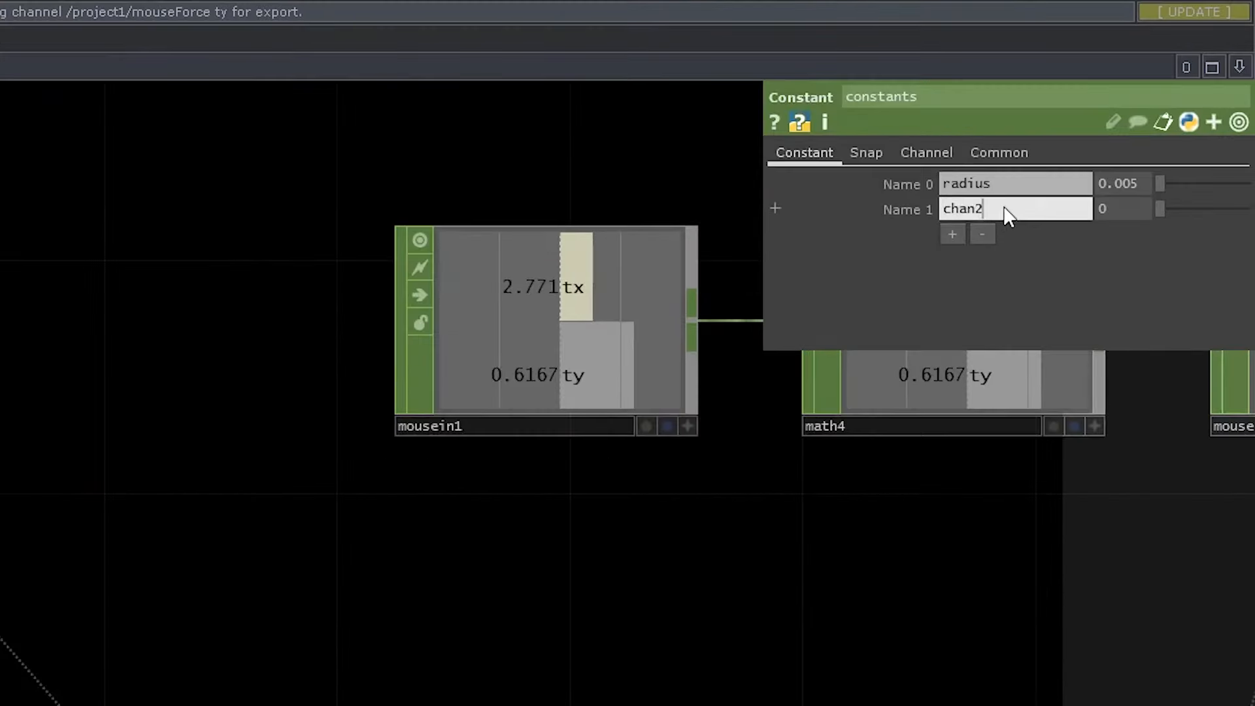
pyautogui.click(1111, 138)
pyautogui.write('splatForce')
pyautogui.press('Tab')
pyautogui.write('1000')
pyautogui.press('Return')
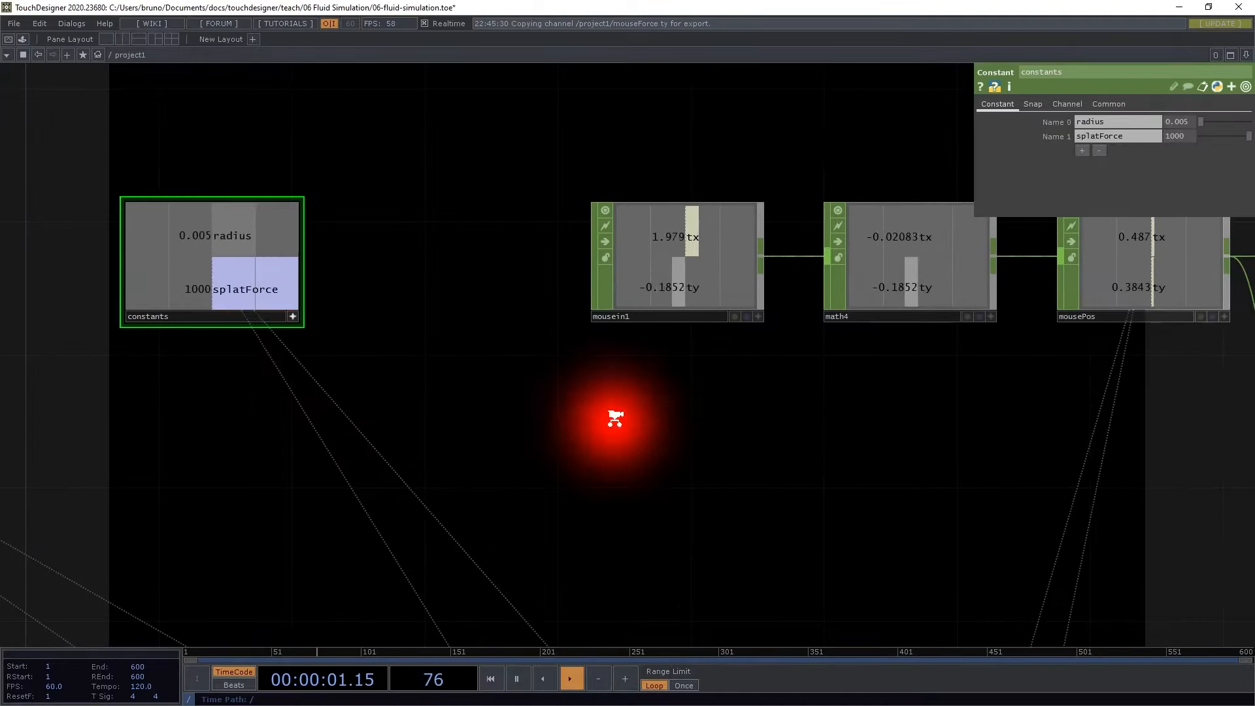
# Export the splatForce channel of constants to the Multiply parameter of the mouseForce Math CHOP
pyautogui.moveTo(614, 418); pyautogui.dragTo(460, 444, button='middle')
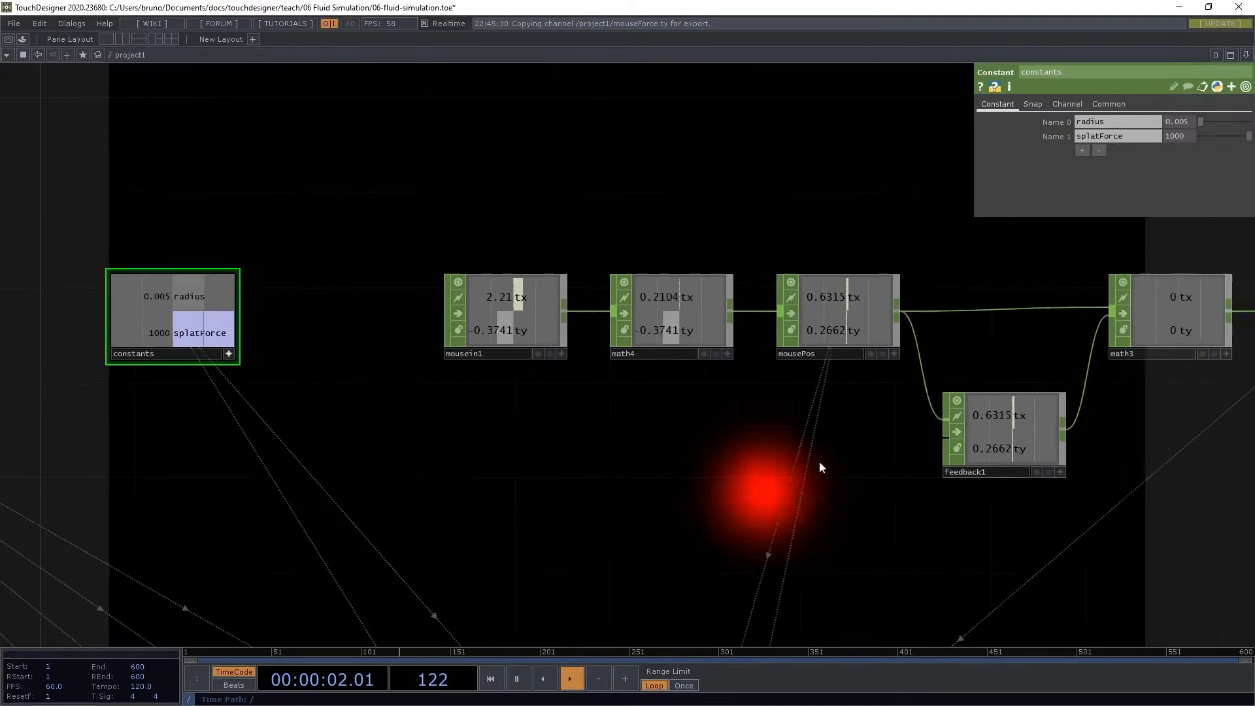
pyautogui.moveTo(1139, 460); pyautogui.dragTo(1047, 454)
pyautogui.click(1240, 312)
pyautogui.moveTo(108, 327); pyautogui.dragTo(1091, 135)
pyautogui.click(1091, 134)
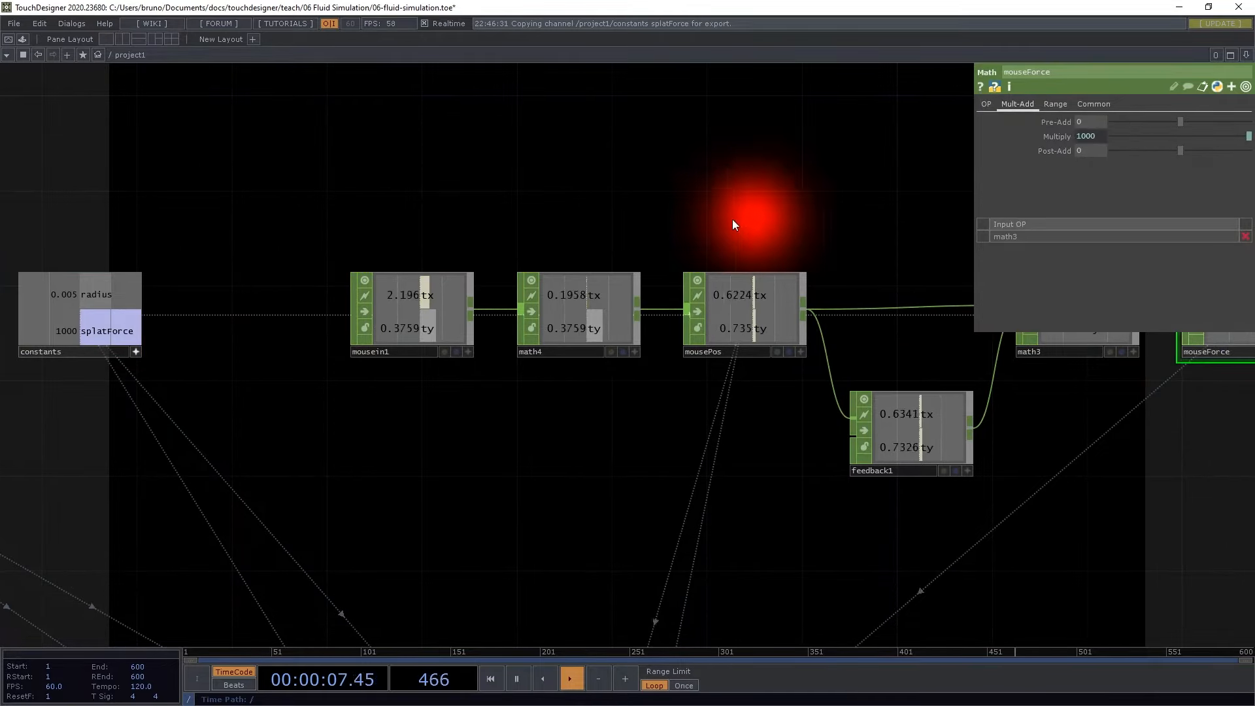
# Add a Select TOP in front of the curl node at the start of the simulation chain
pyautogui.scroll(-5, 728, 210)
pyautogui.moveTo(667, 392); pyautogui.dragTo(632, 332)
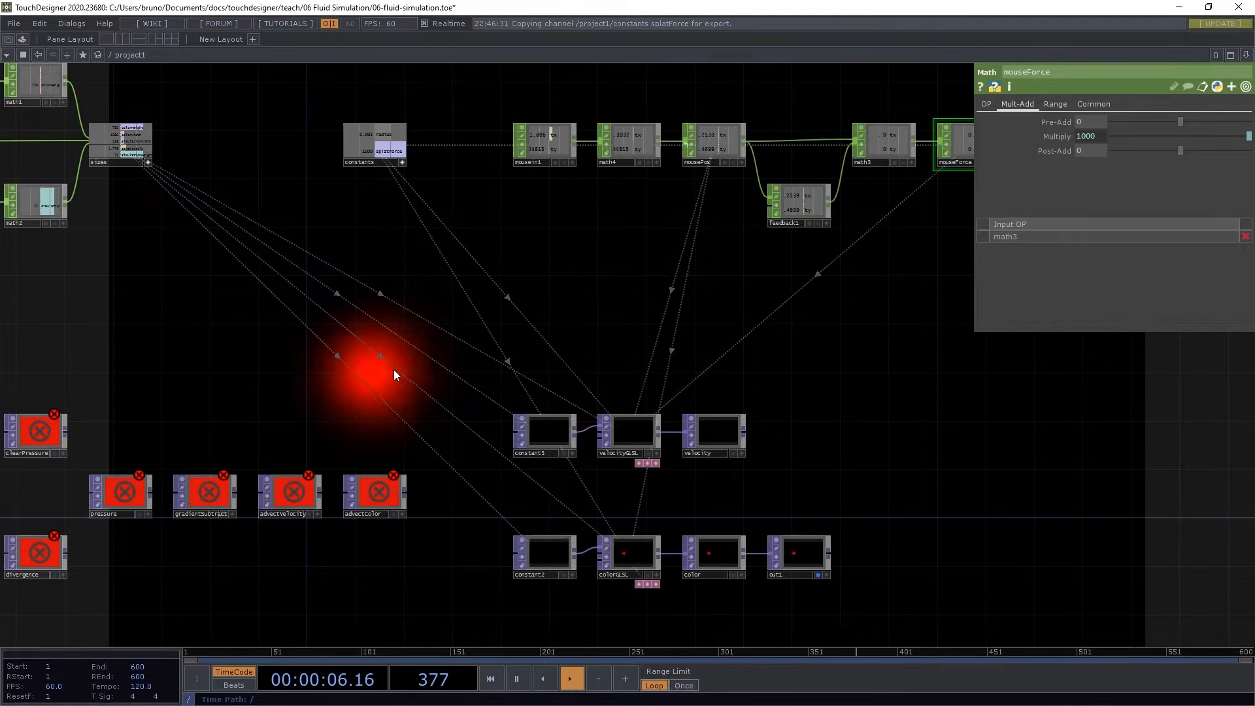
pyautogui.scroll(-2, 393, 370)
pyautogui.moveTo(393, 369); pyautogui.dragTo(678, 317)
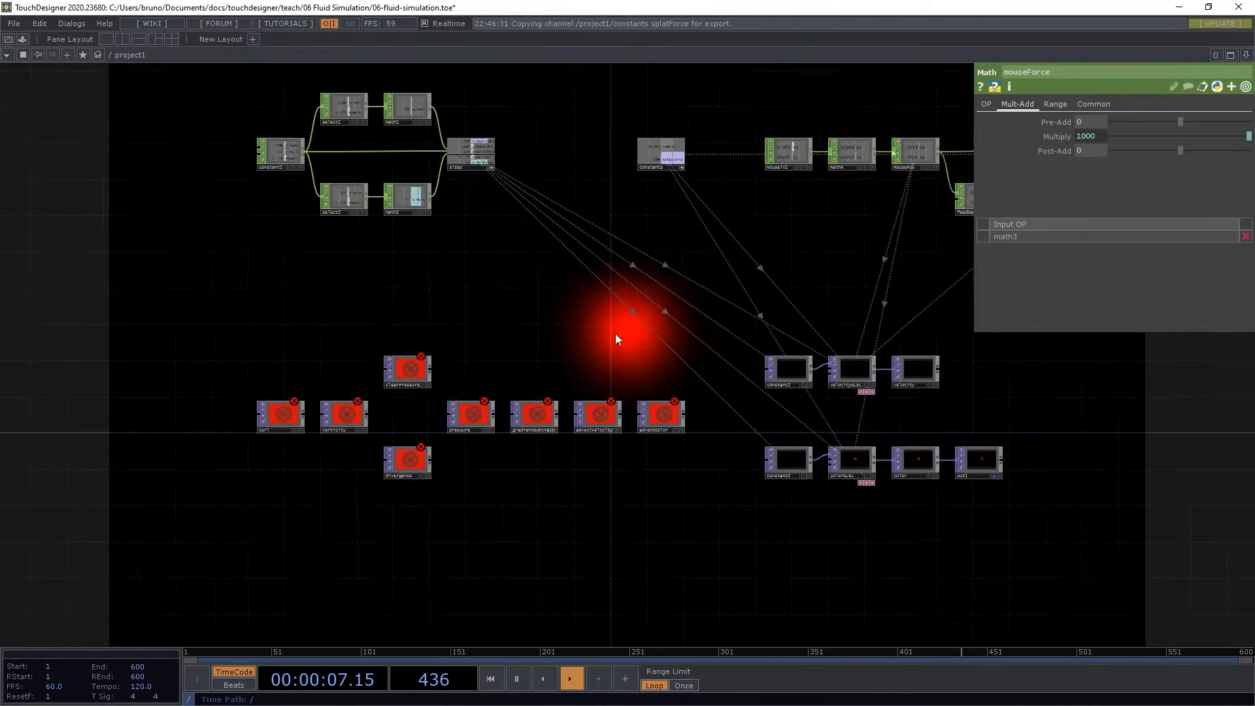
pyautogui.moveTo(547, 340); pyautogui.dragTo(739, 332)
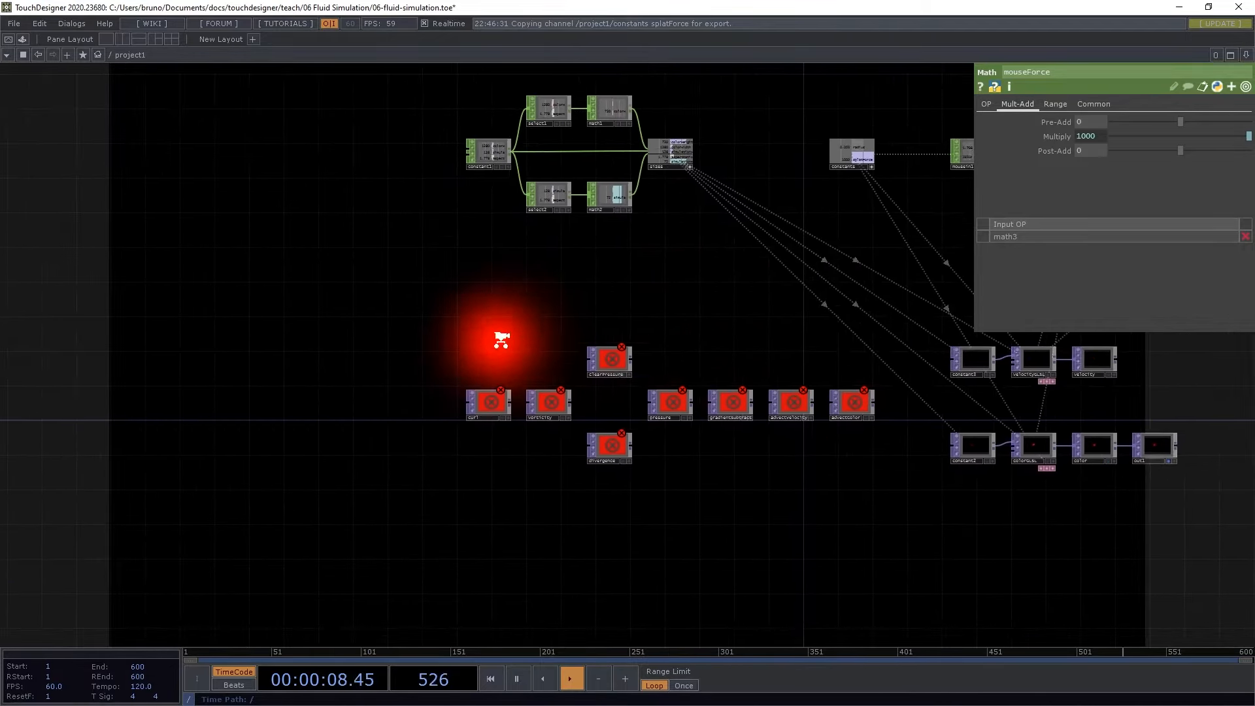
pyautogui.scroll(3, 502, 339)
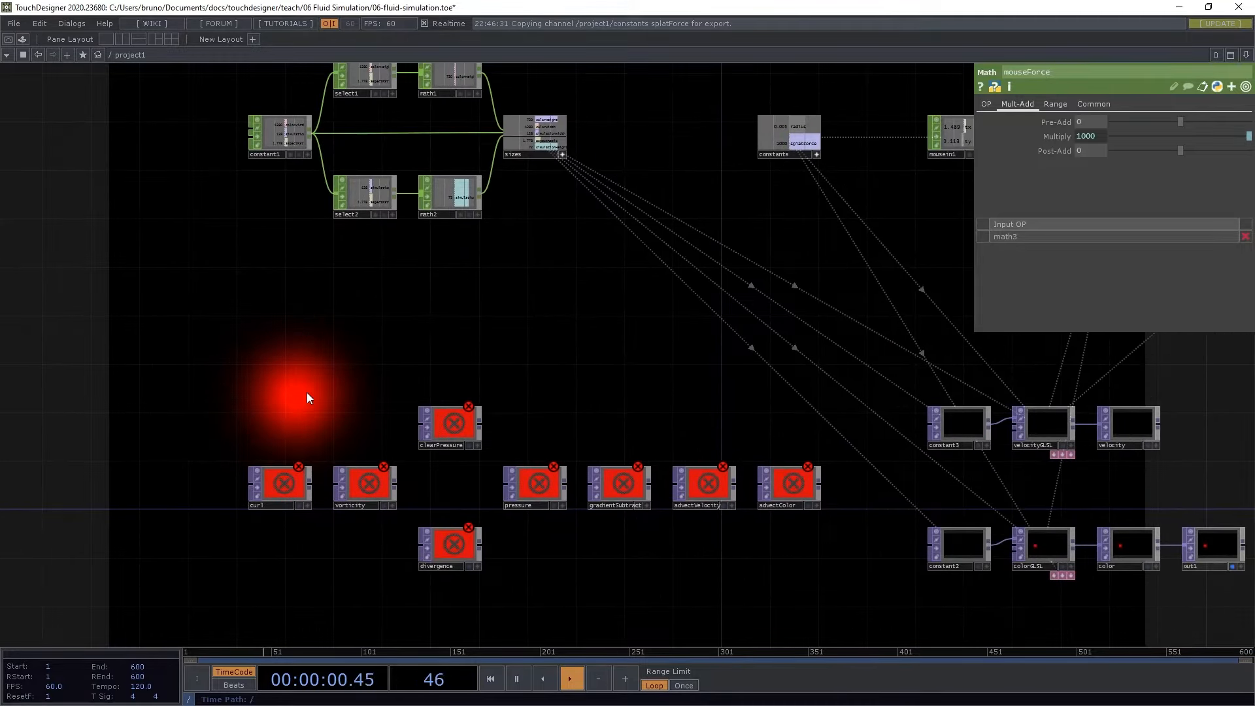
pyautogui.moveTo(1156, 431); pyautogui.dragTo(472, 324)
pyautogui.scroll(3, 209, 444)
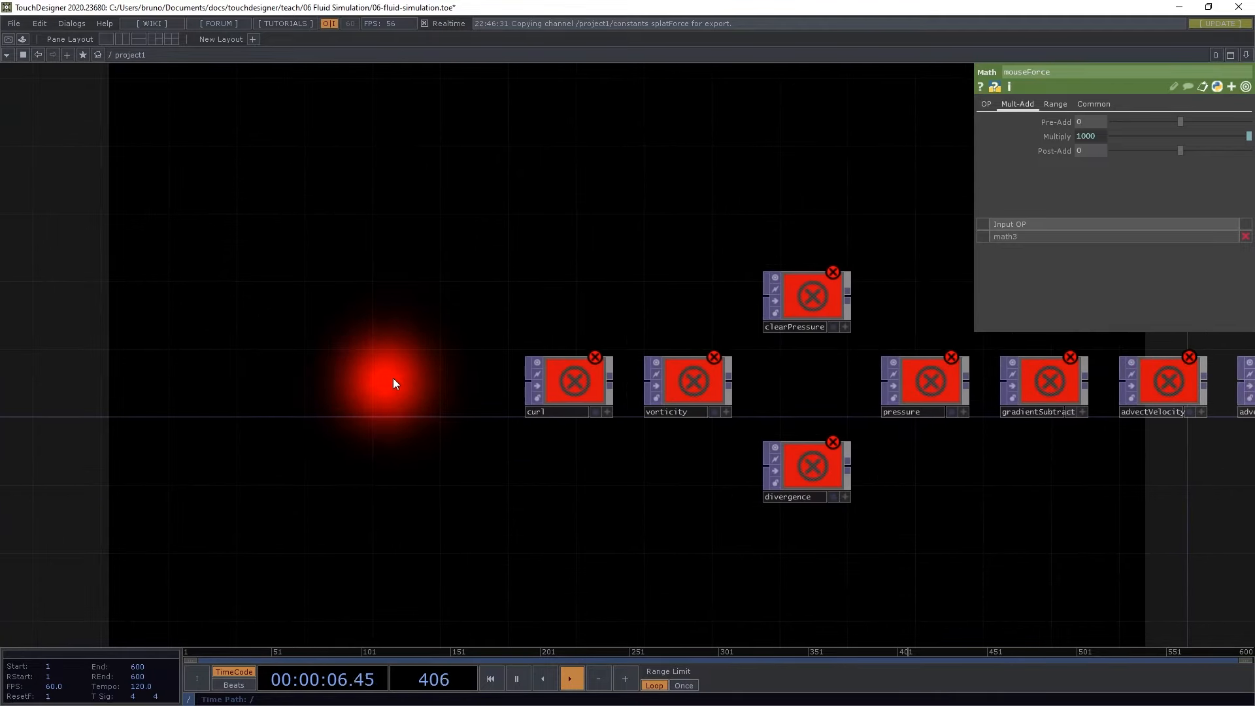
pyautogui.press('Tab')
pyautogui.write('sele')
pyautogui.click(226, 227)
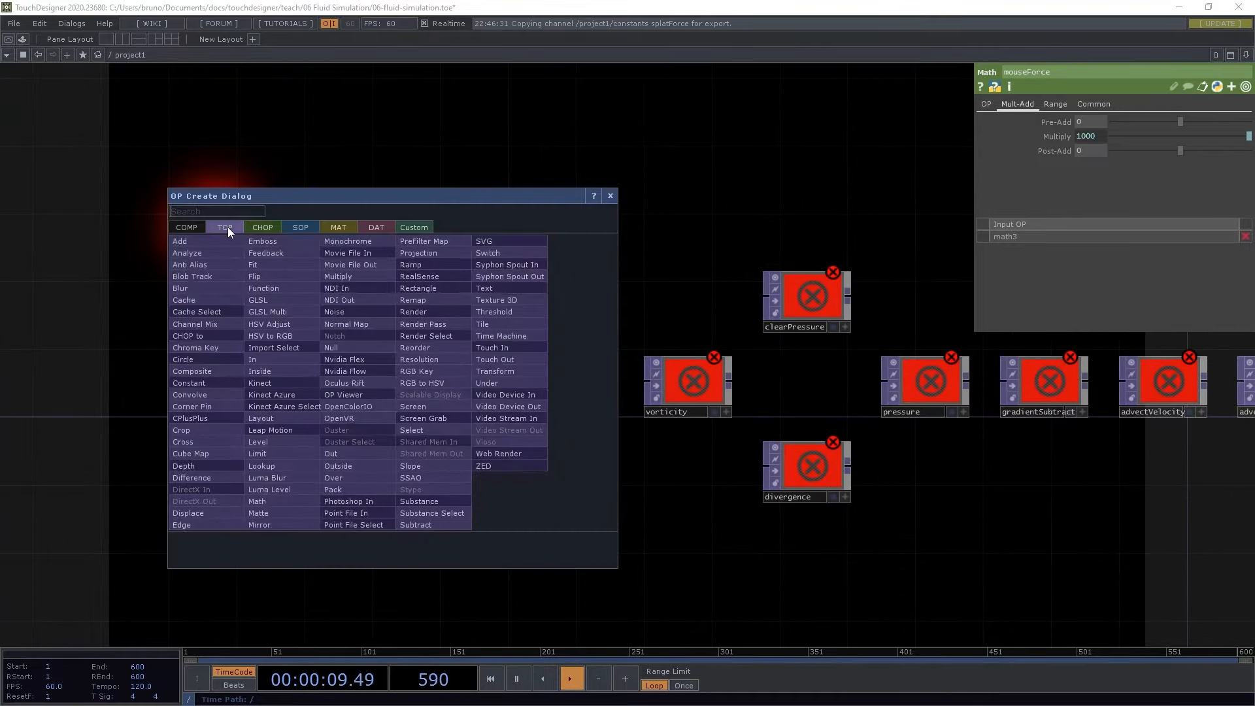
pyautogui.click(420, 429)
pyautogui.click(449, 384)
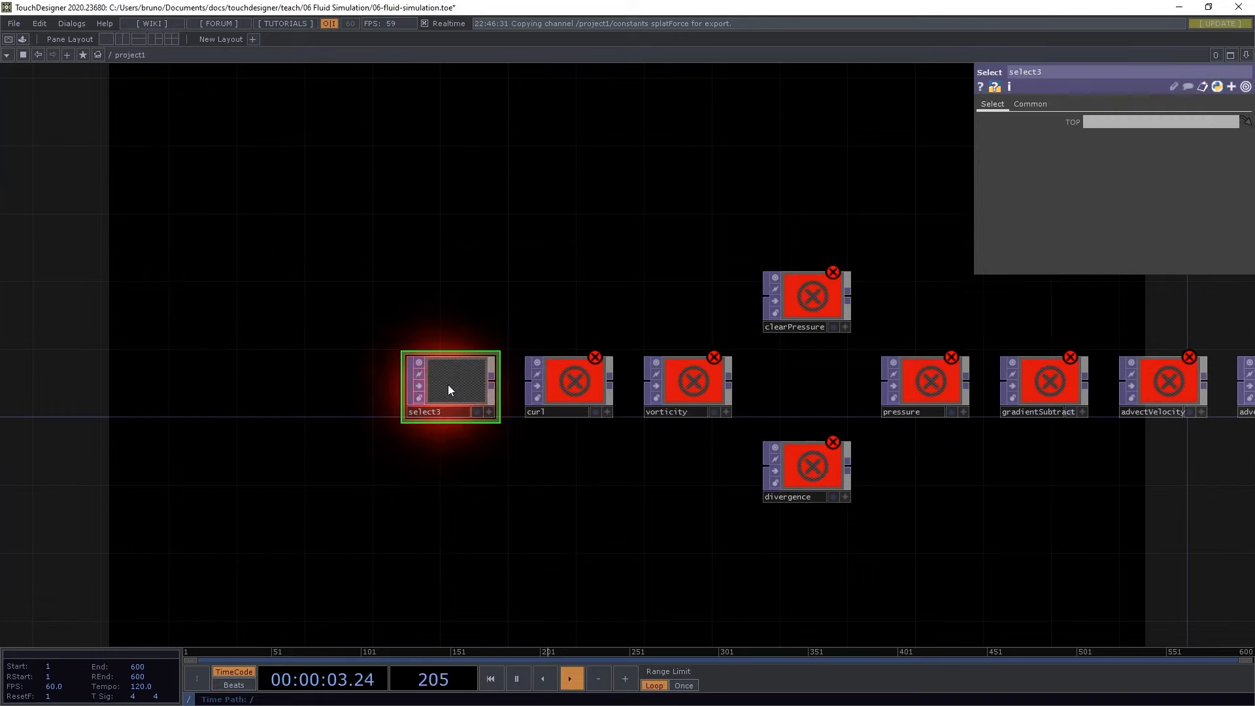
# Rename the new Select TOP as selectVelocity and set its source TOP to velocity
pyautogui.click(1055, 69)
pyautogui.write('selectVelo')
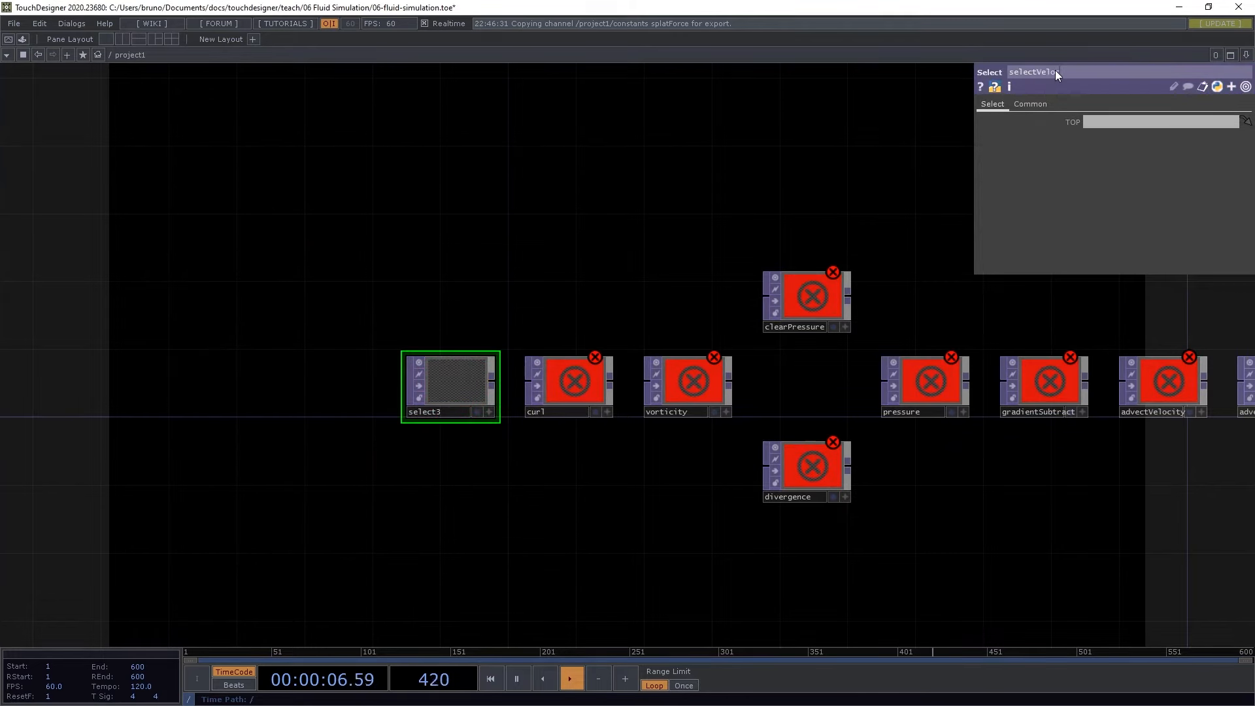
pyautogui.write('city')
pyautogui.press('Return')
pyautogui.click(1097, 123)
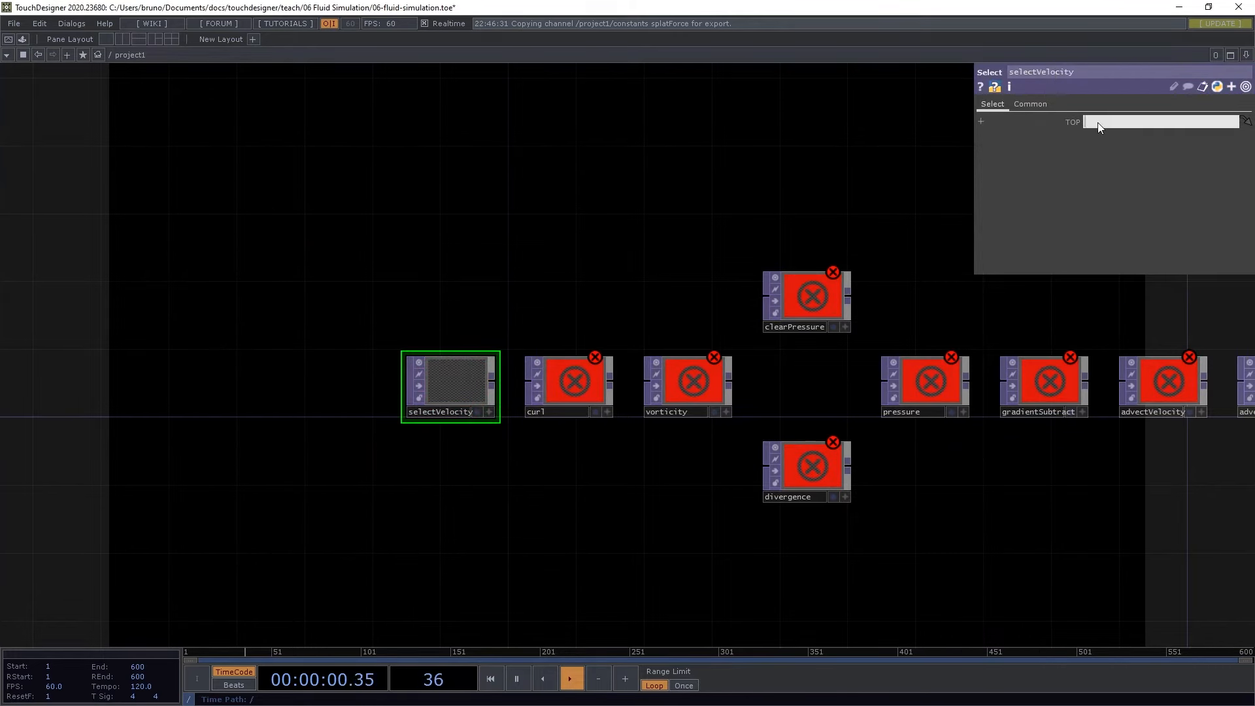
pyautogui.write('velocity')
pyautogui.press('Return')
# Connect the output of selectVelocity to the input of the curl node
pyautogui.moveTo(635, 271); pyautogui.dragTo(661, 238)
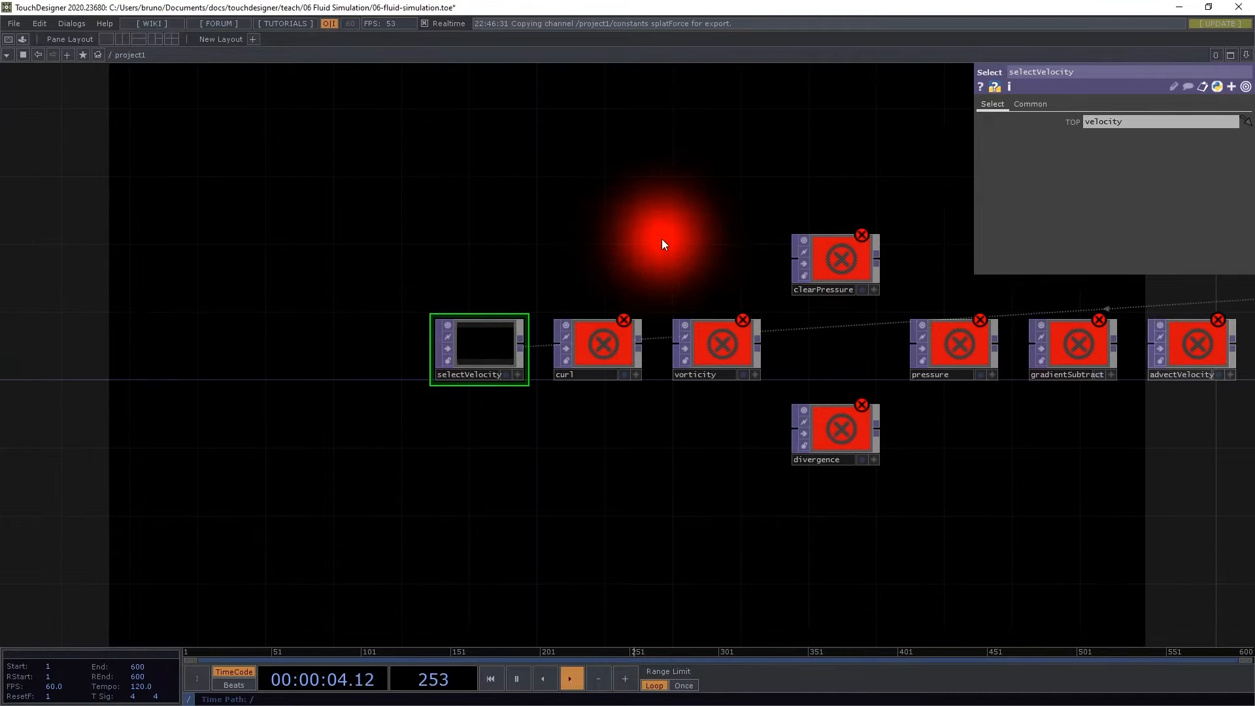
pyautogui.scroll(-2, 590, 215)
pyautogui.moveTo(590, 216); pyautogui.dragTo(341, 344)
pyautogui.scroll(-2, 723, 362)
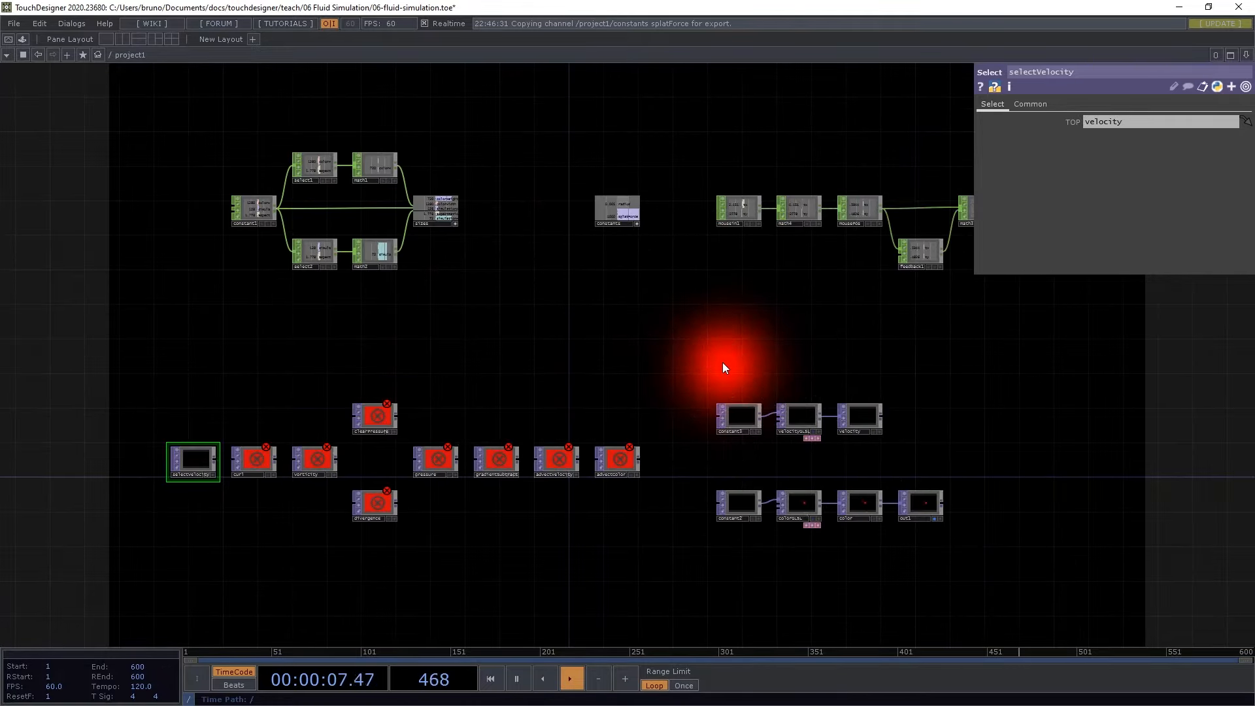
pyautogui.scroll(4, 277, 348)
pyautogui.scroll(2, 215, 431)
pyautogui.moveTo(190, 451); pyautogui.dragTo(603, 259)
pyautogui.moveTo(520, 402); pyautogui.dragTo(589, 385)
# Insert a GLSL TOP into the connection between selectVelocity and curl
pyautogui.rightClick(507, 383)
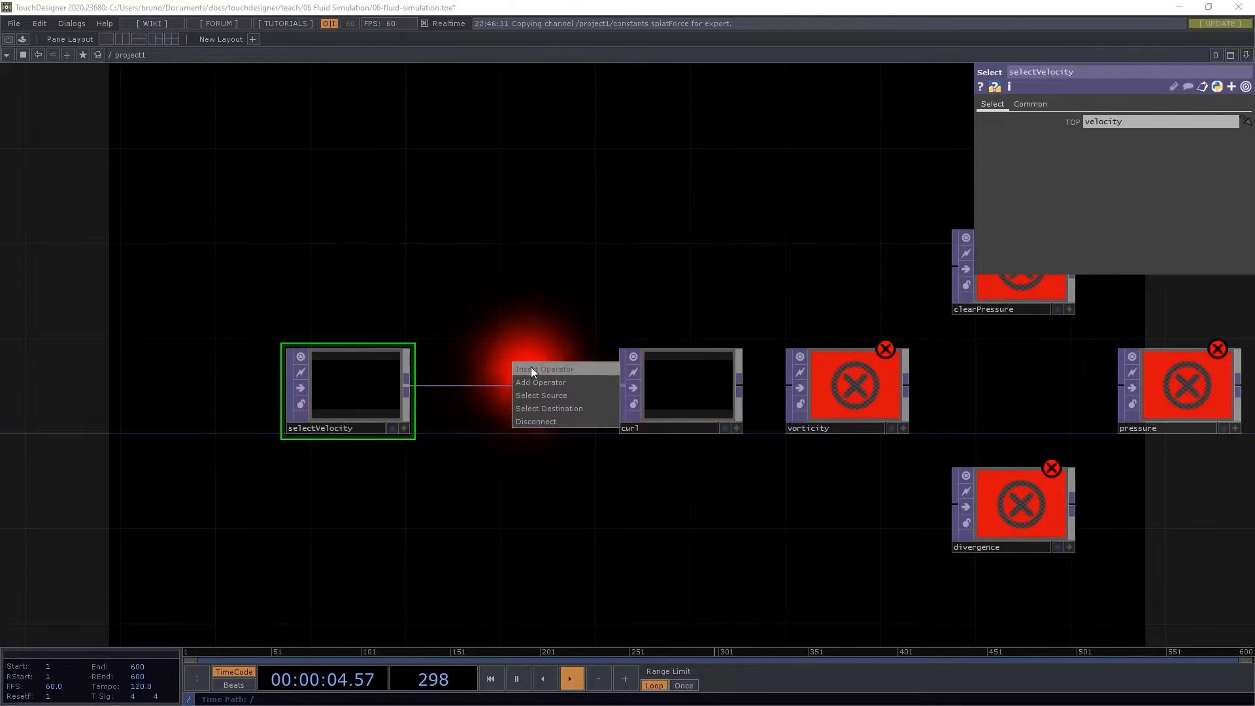
pyautogui.click(531, 367)
pyautogui.write('glsl')
pyautogui.click(421, 289)
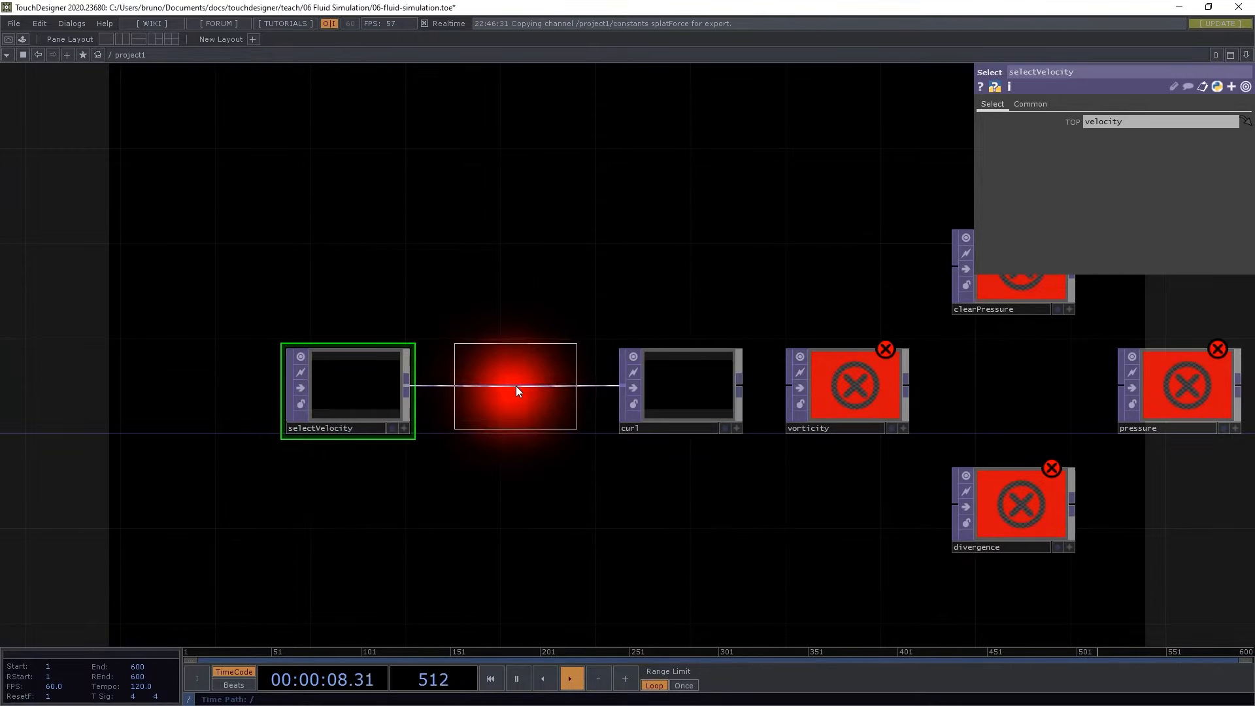
pyautogui.click(516, 385)
# Switch to Sublime Text and save a copy of splat.frag as curl.frag in the shaders folder
pyautogui.hotkey('alt', 'Tab')
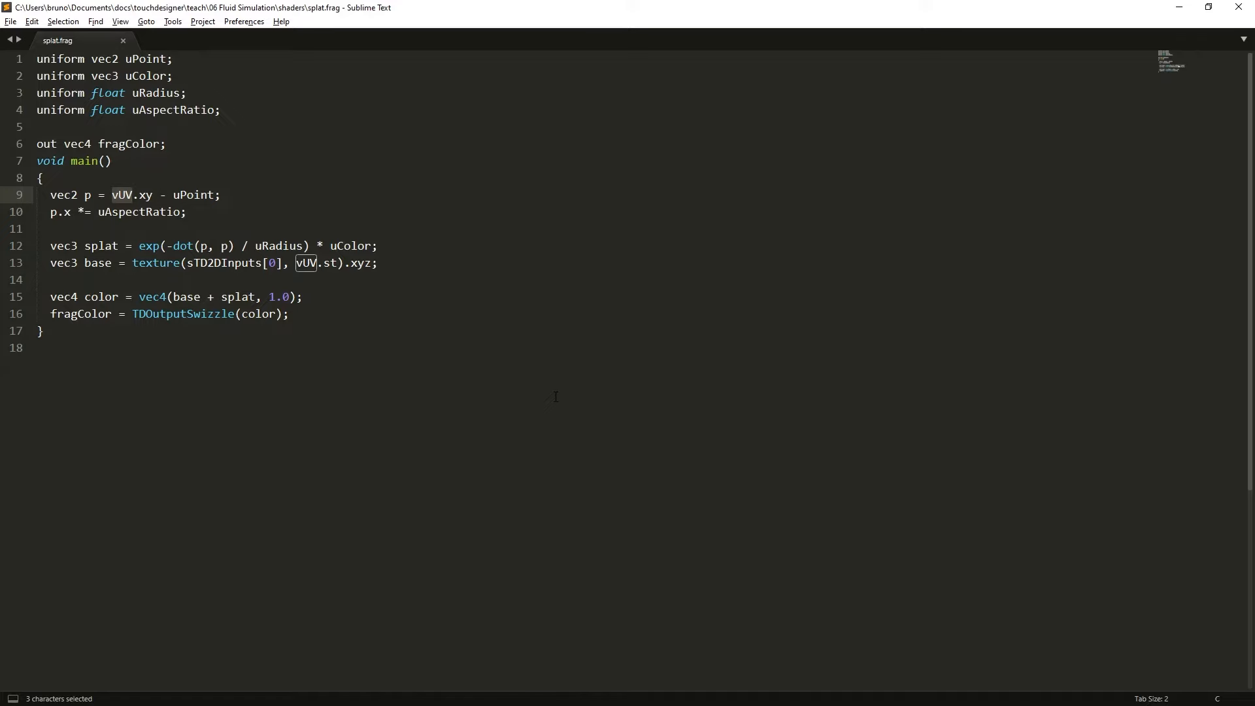
pyautogui.hotkey('ctrl', 'shift', 's')
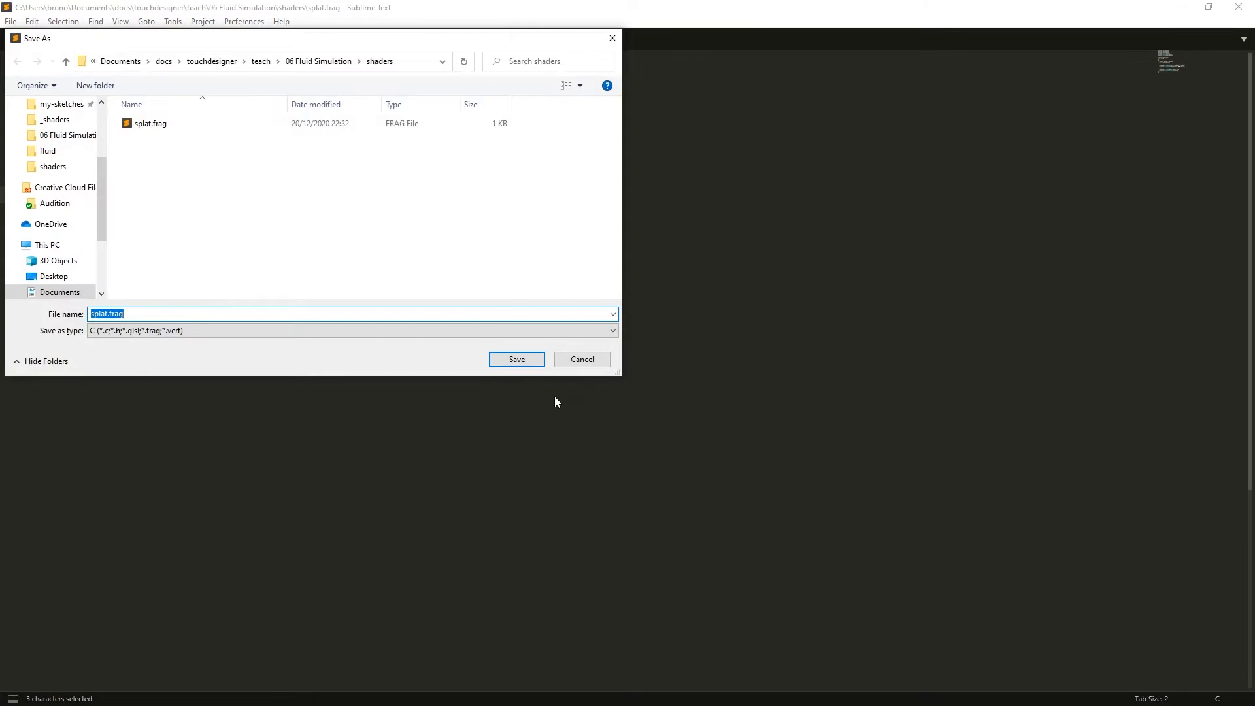
pyautogui.write('curl.frag')
pyautogui.press('Return')
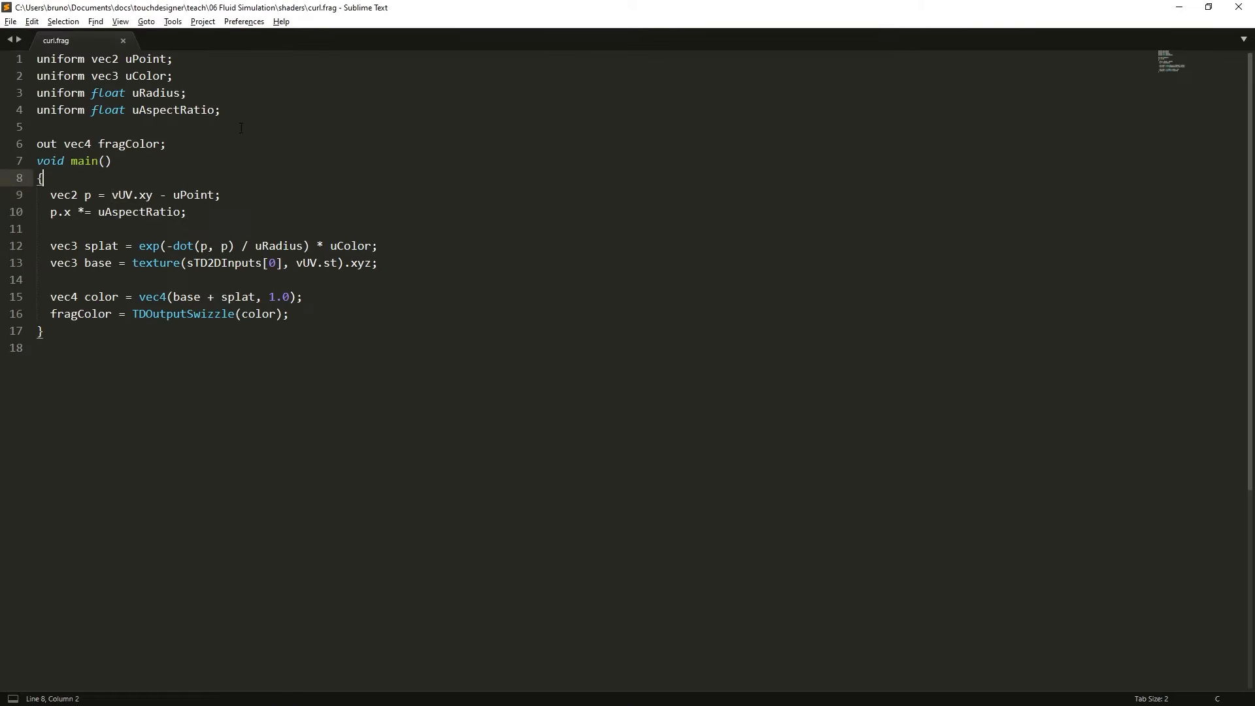
# Delete the four uniform declarations and the p, splat and base calculations from curl.frag
pyautogui.moveTo(216, 126); pyautogui.dragTo(36, 58)
pyautogui.press('BackSpace')
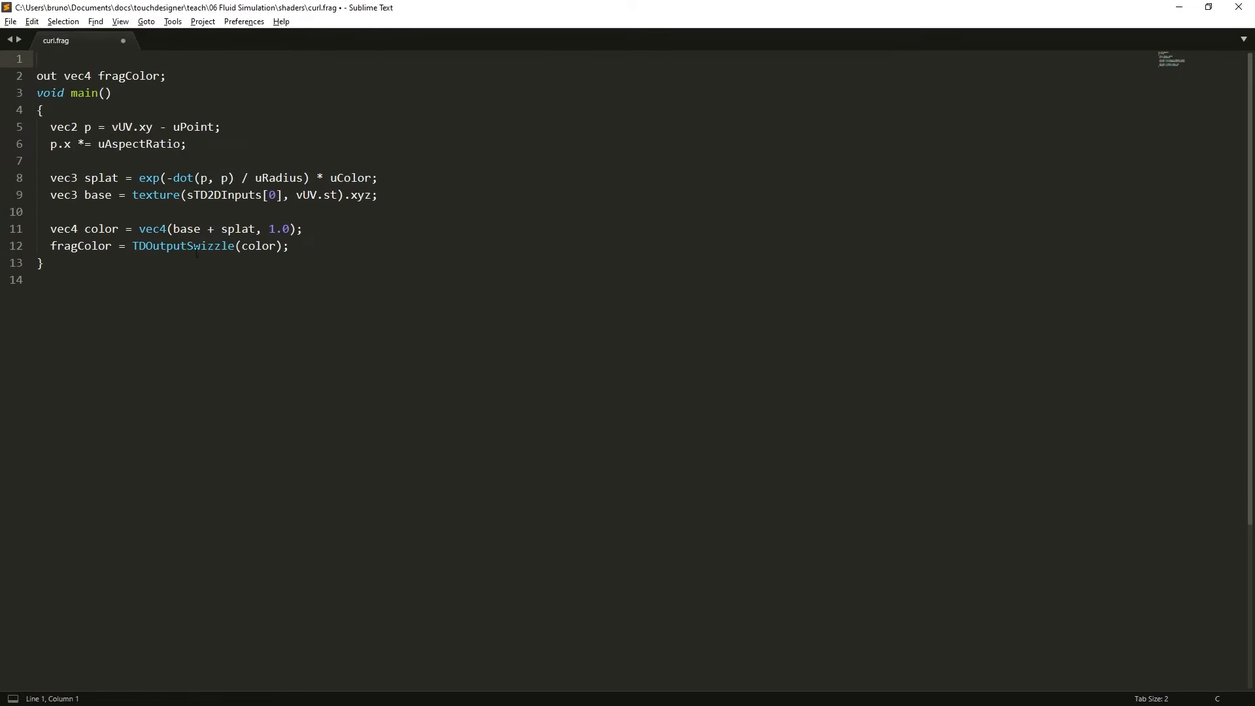
pyautogui.moveTo(47, 126); pyautogui.dragTo(382, 211)
pyautogui.press('BackSpace')
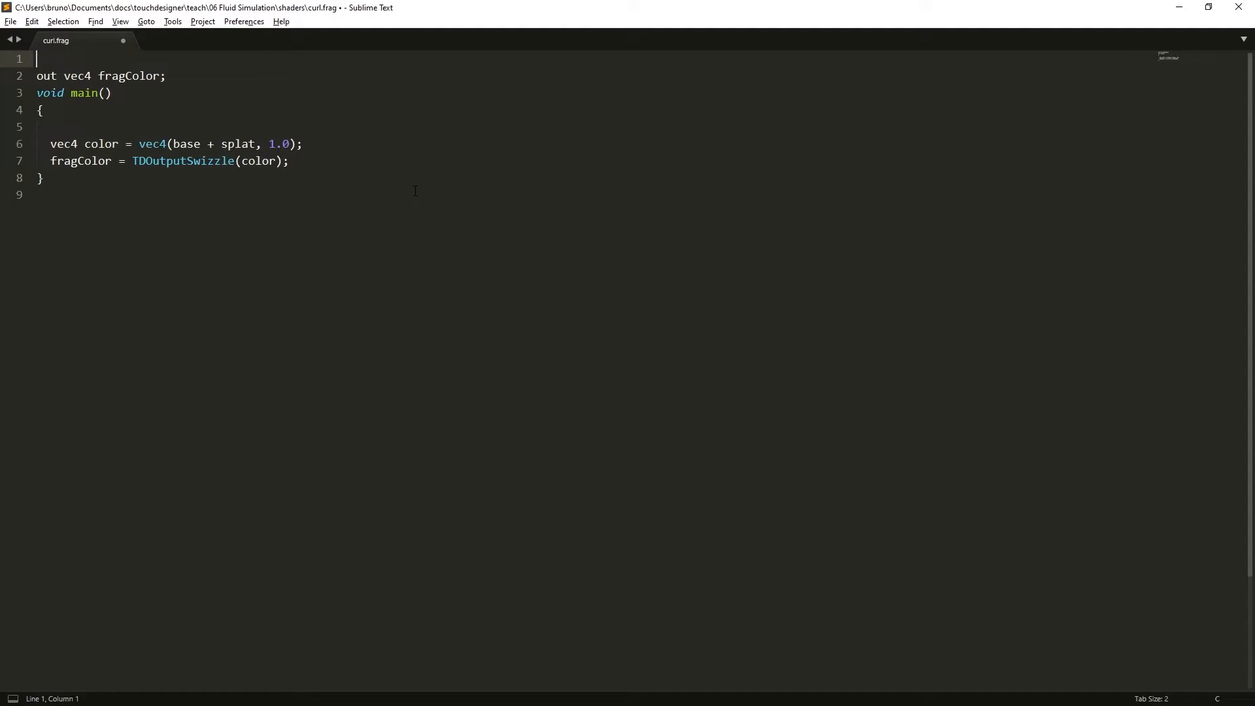
# Declare the left neighbour above the output declaration: vec2 pL = vec2(vUV.x - 1.0 * uTD2DInfos[0].res.x, vUV.y);
pyautogui.press('Return')
pyautogui.press('Up')
pyautogui.write('vec2 ')
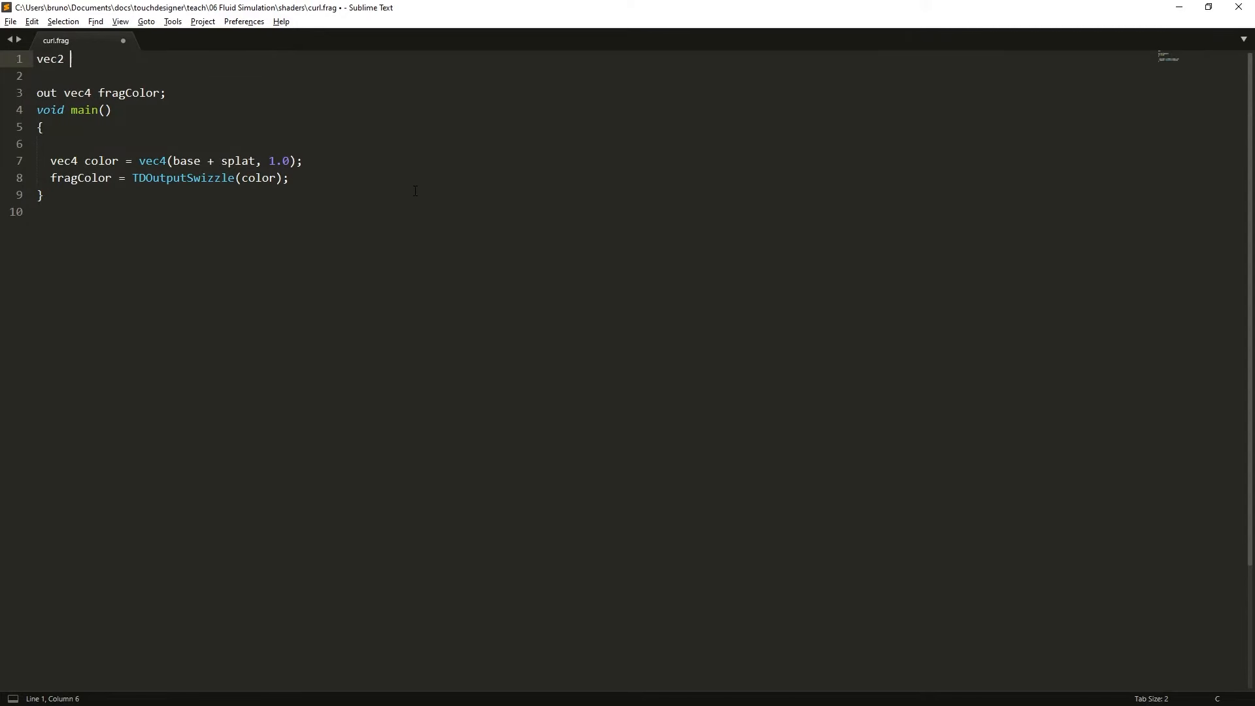
pyautogui.write('pL = v')
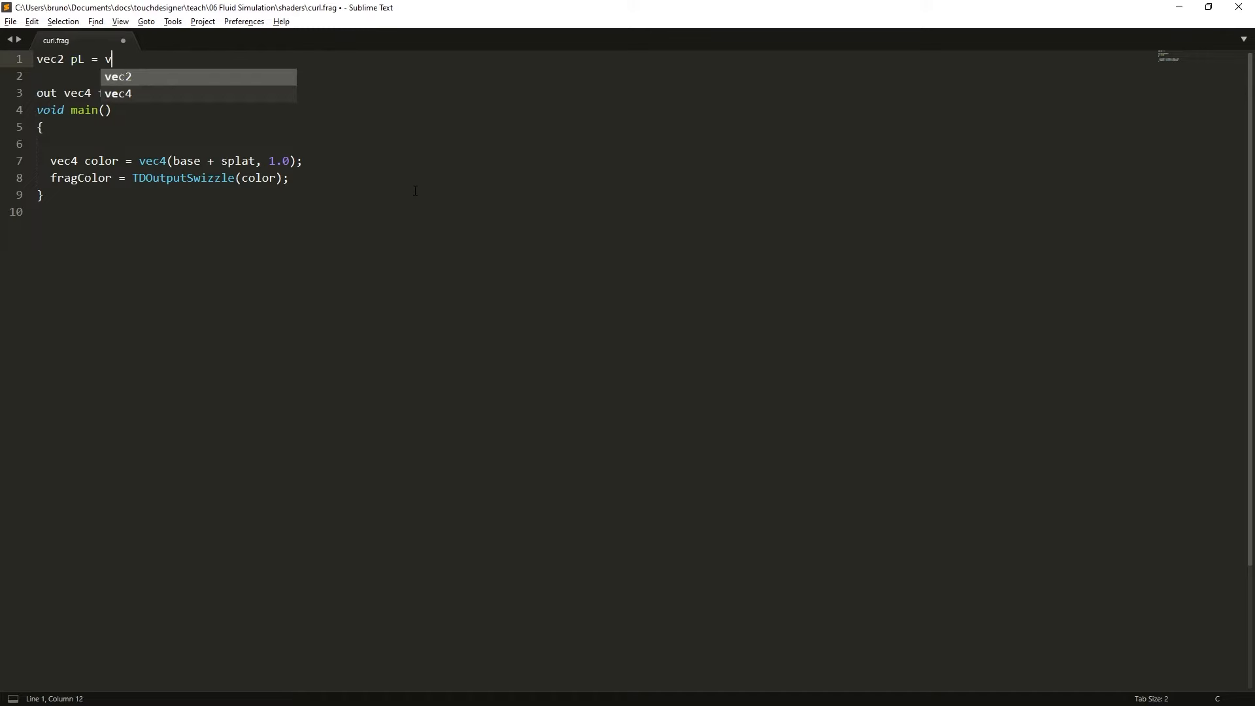
pyautogui.write('ec2(')
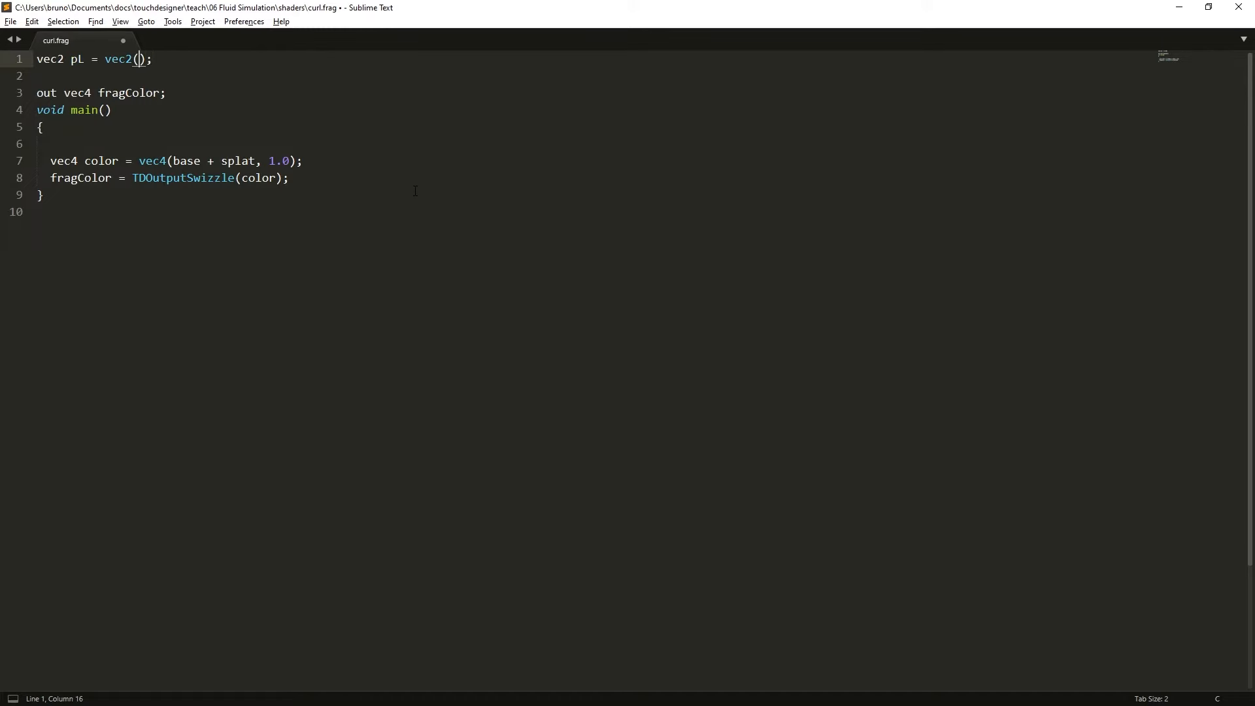
pyautogui.write('vUV.x - 1.0 * u')
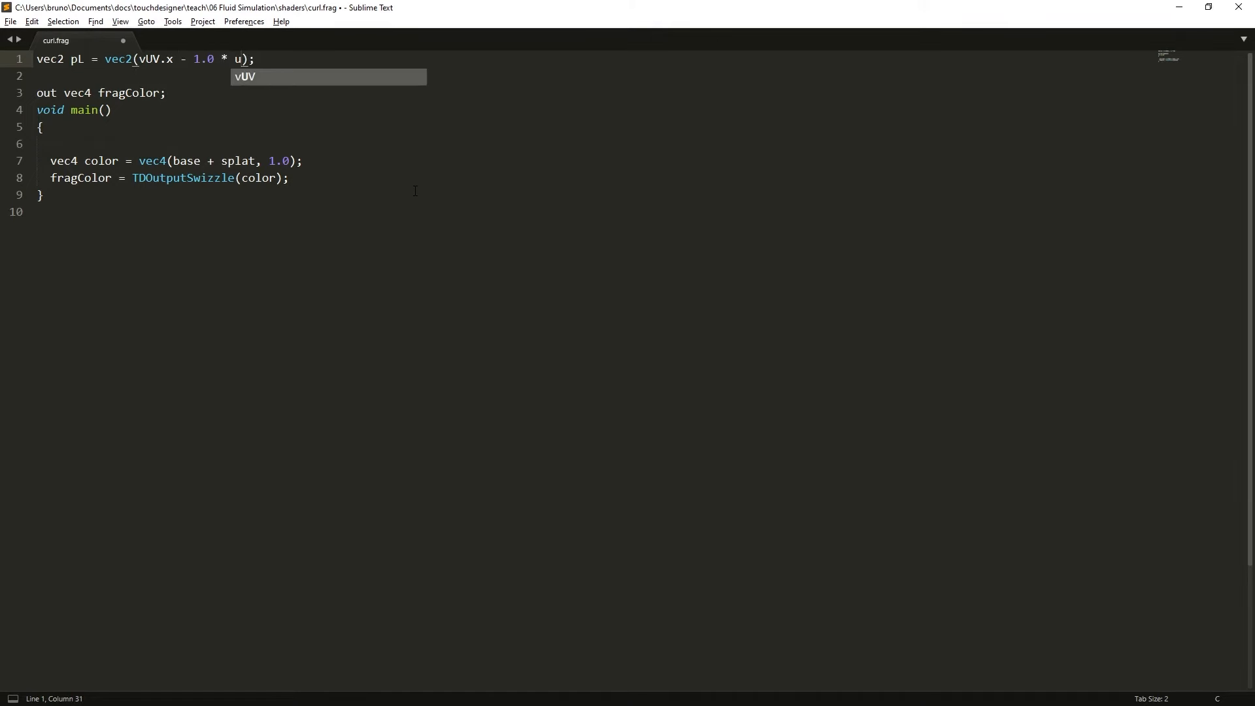
pyautogui.write('TD2DIn')
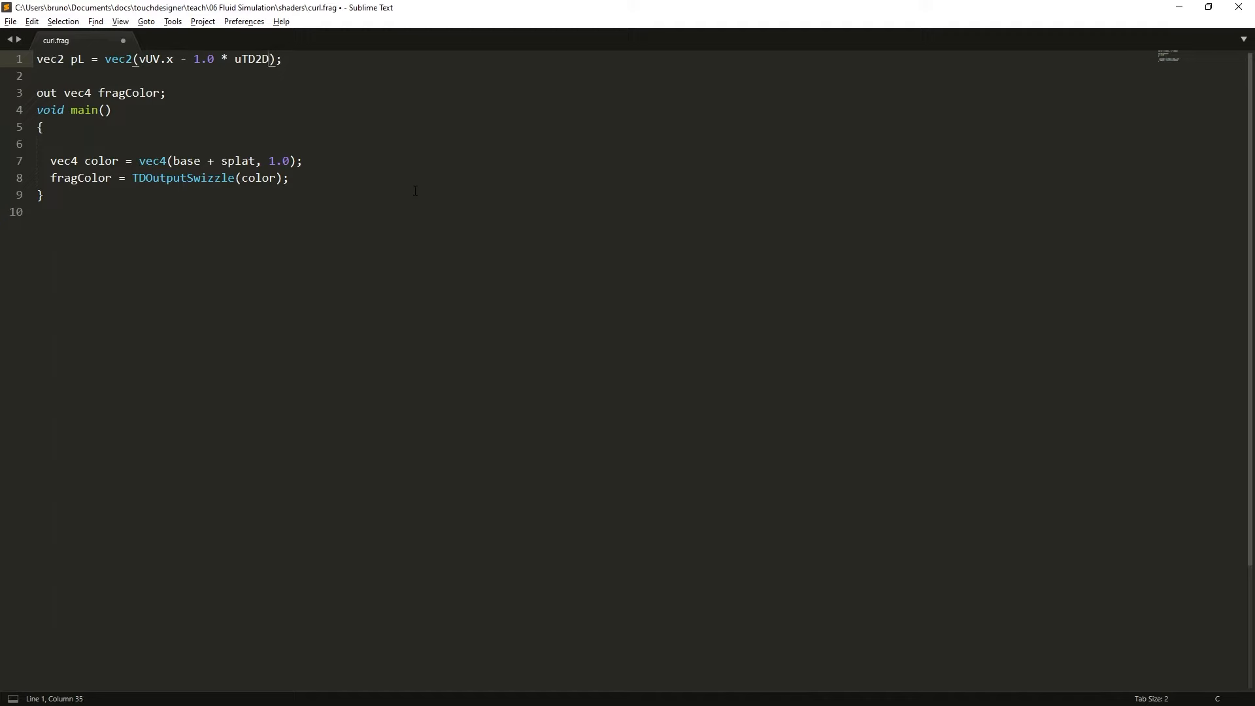
pyautogui.write('fos[0].res.x, vUV')
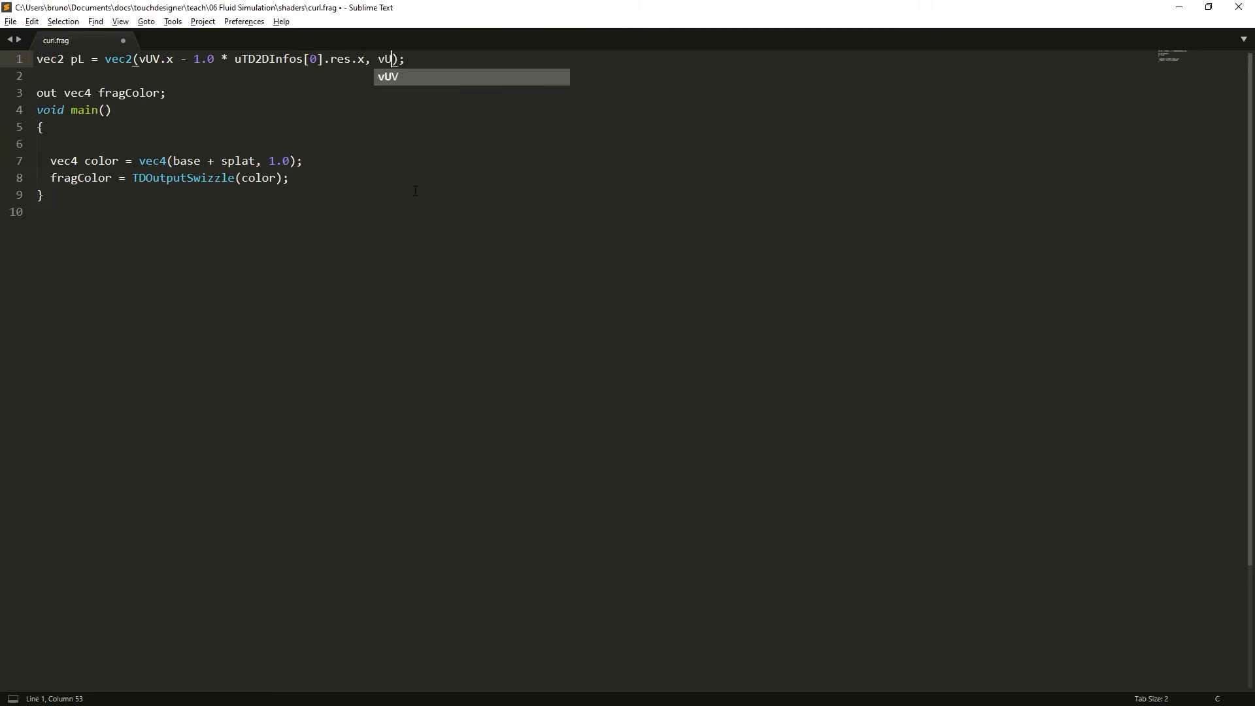
pyautogui.write('.y')
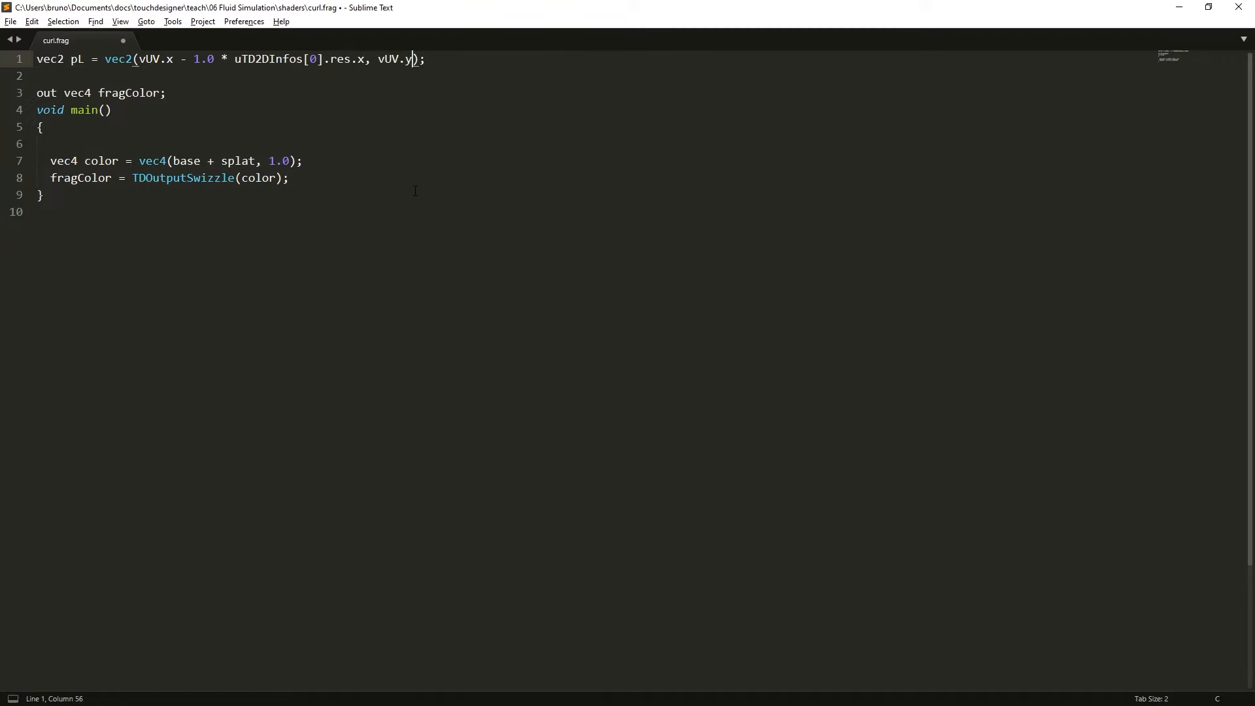
# Duplicate the pL line as the right neighbour pR, with + instead of - before the 1.0 offset
pyautogui.hotkey('ctrl', 'shift', 'd')
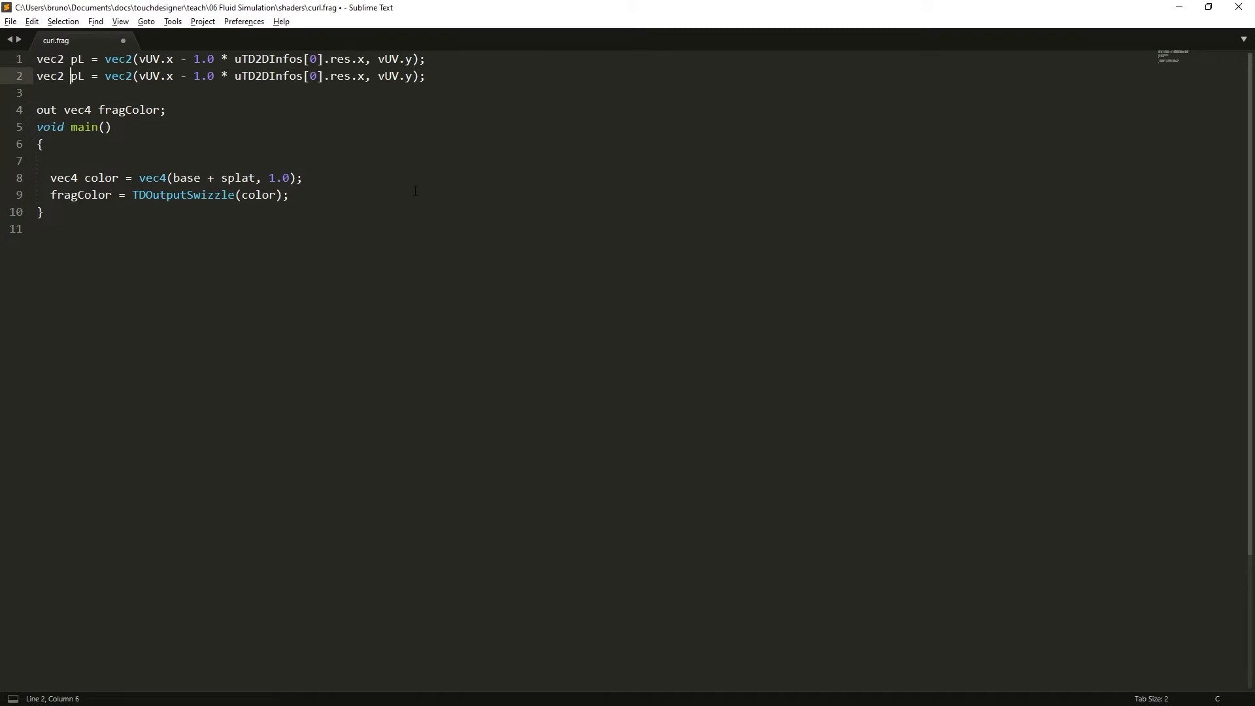
pyautogui.press('Right')
pyautogui.hotkey('shift', 'Right')
pyautogui.write('R')
pyautogui.press('Right')
pyautogui.hotkey('shift', 'Left')
pyautogui.write('+')
# Duplicate the pR line as the top neighbour pT, add a comma after vUV.x and select the trailing vUV.y
pyautogui.hotkey('ctrl', 'shift', 'd')
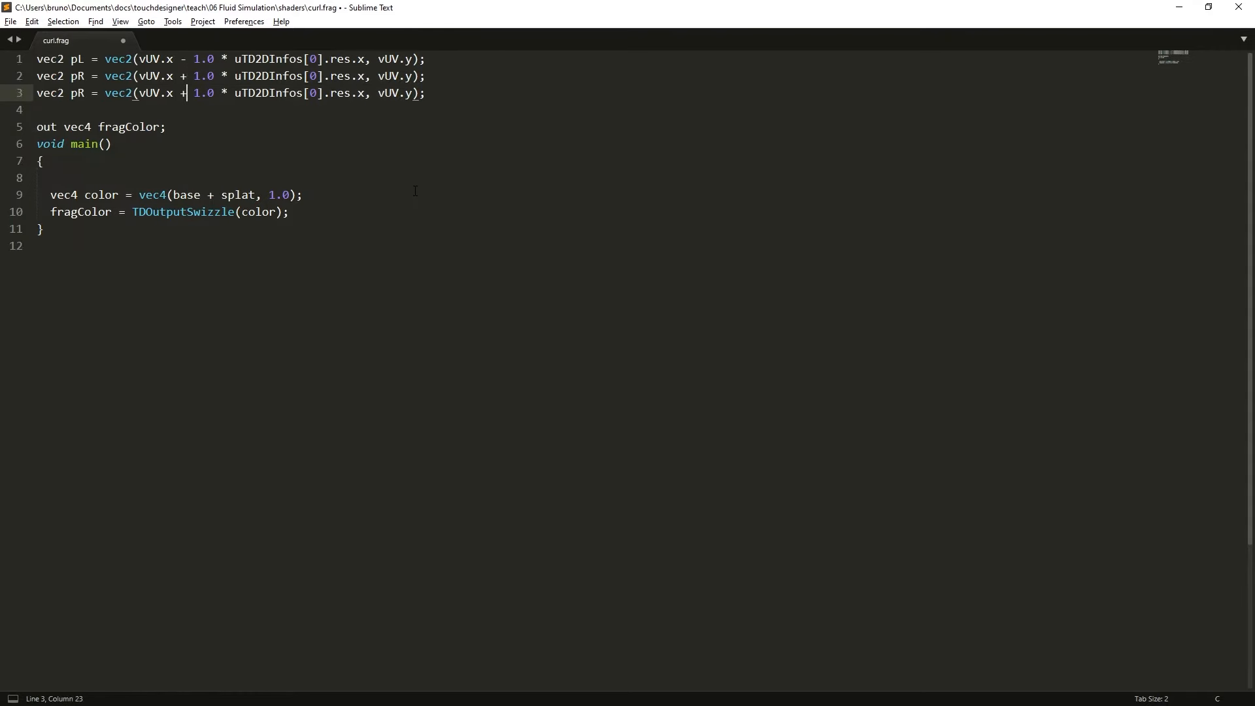
pyautogui.hotkey('shift', 'Right')
pyautogui.write('T')
pyautogui.write(',')
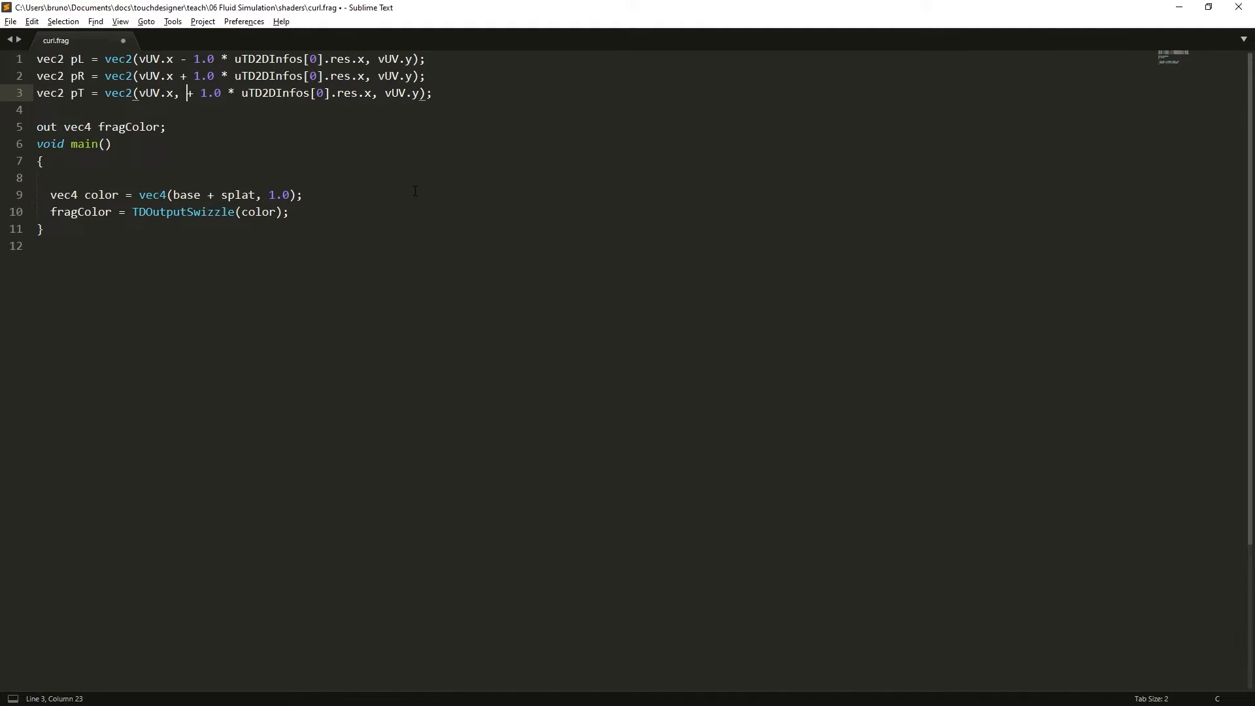
pyautogui.hotkey('shift', 'Left')
pyautogui.hotkey('shift', 'Left')
pyautogui.hotkey('shift', 'Left')
pyautogui.hotkey('shift', 'Left')
pyautogui.hotkey('shift', 'Left')
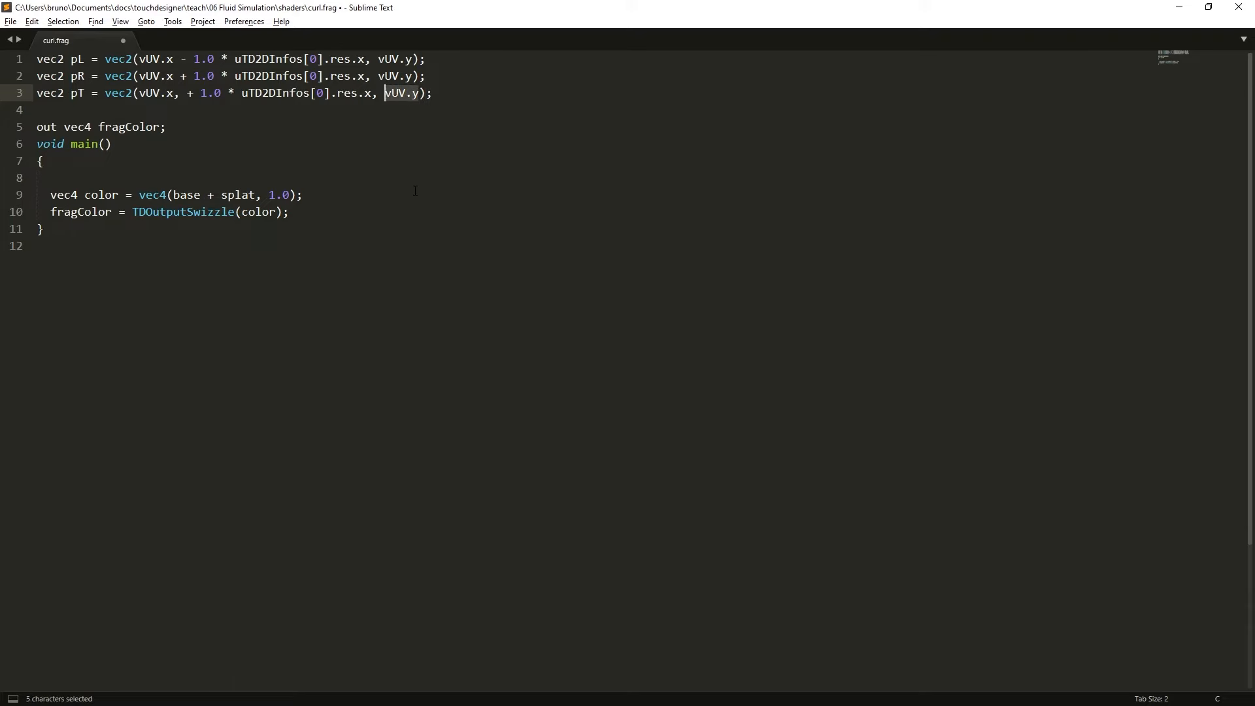